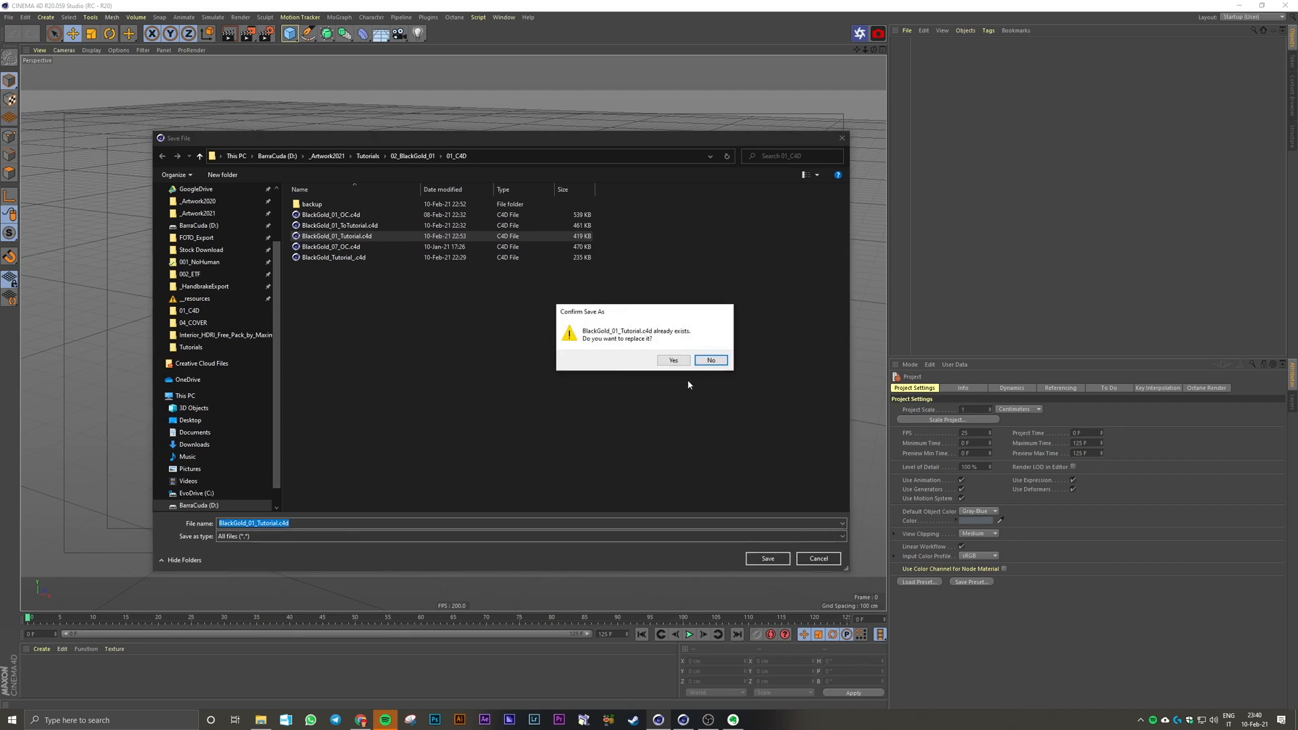
Step: Overwrite the existing BlackGold_01_Tutorial.c4d with the current project
click(674, 361)
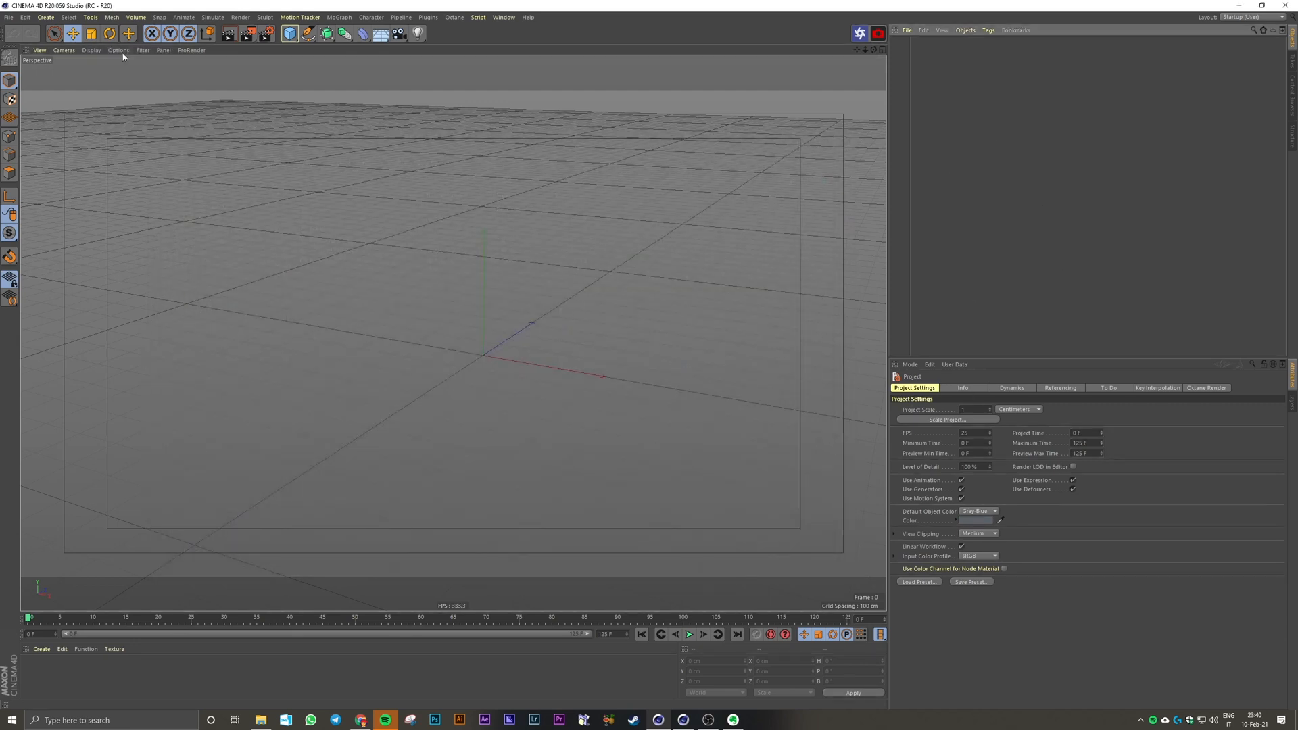
Step: Open the project settings and set the project frame rate to 25 FPS
click(65, 50)
click(25, 17)
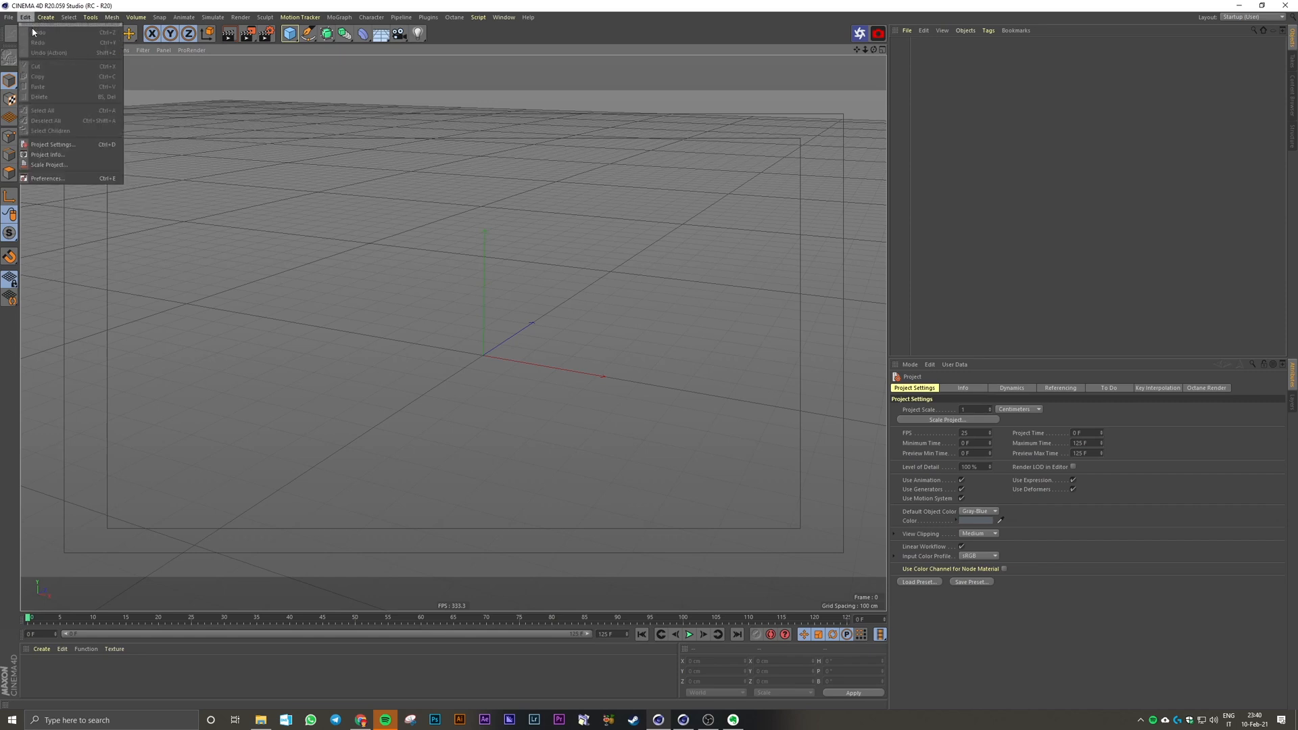
click(68, 143)
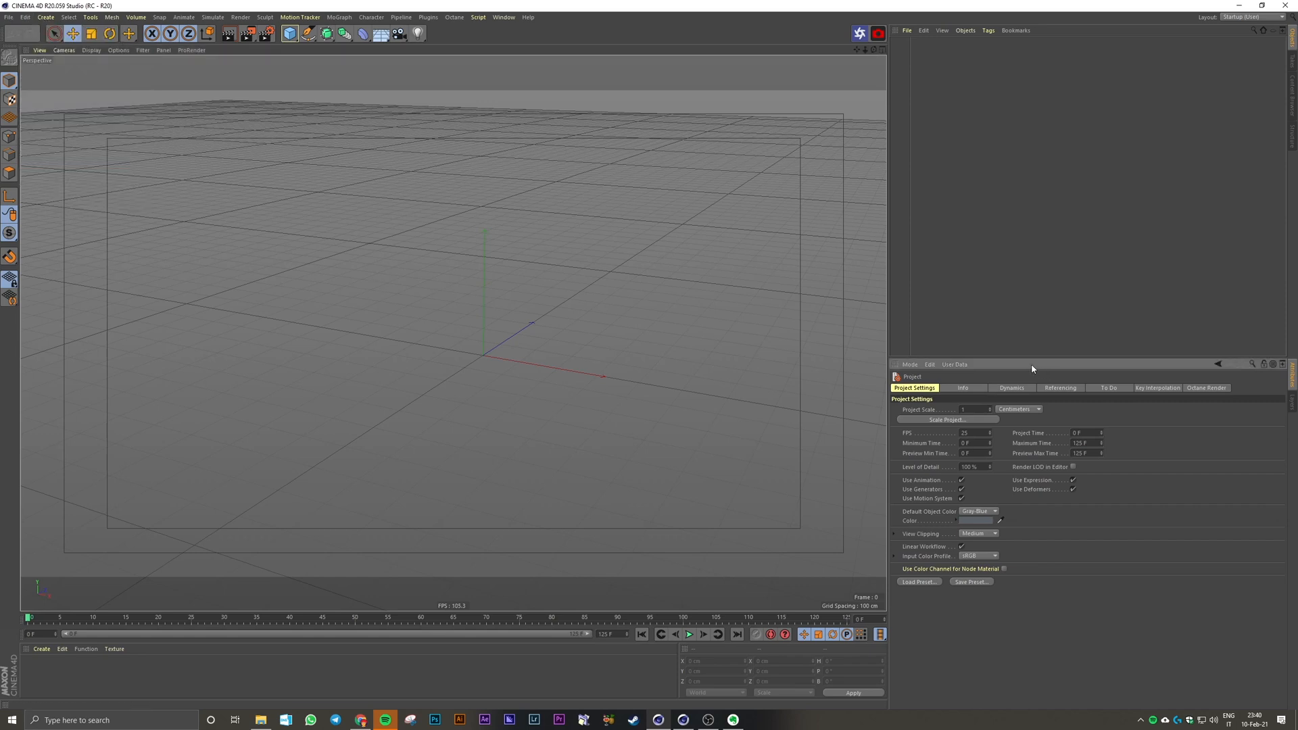
click(973, 435)
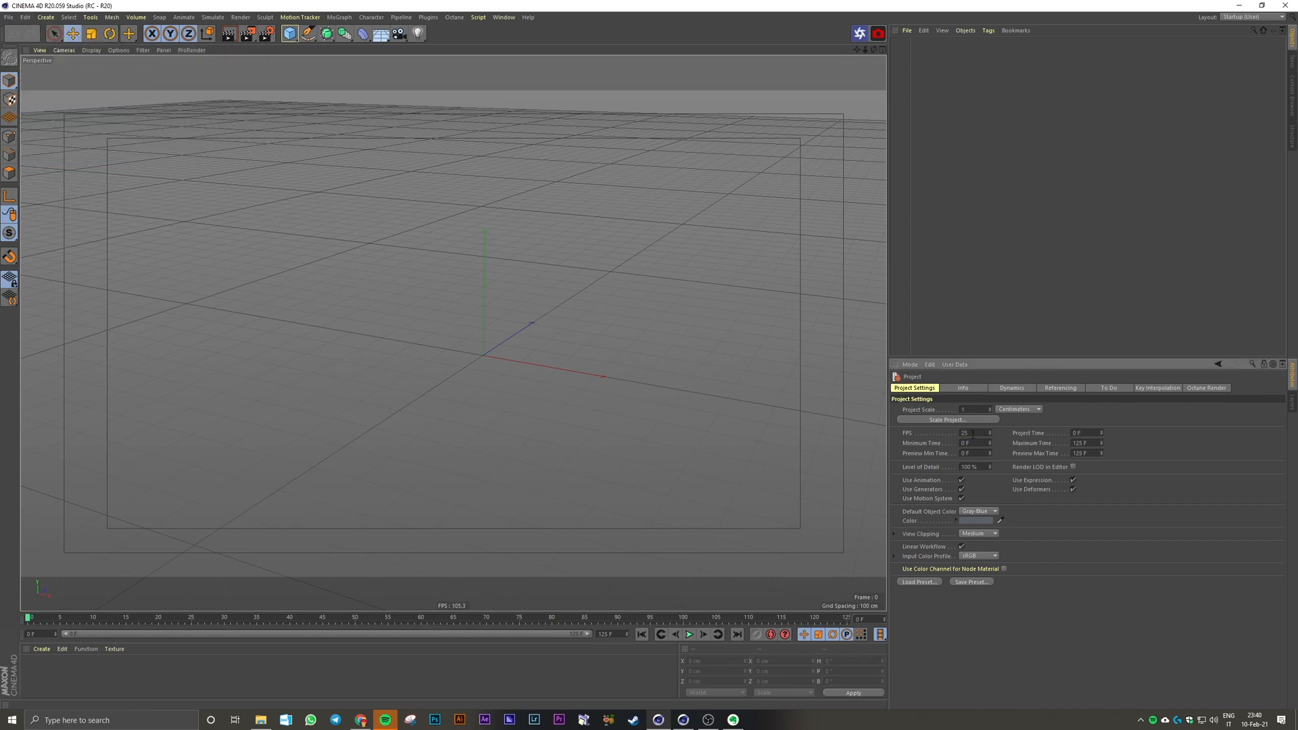
click(1095, 443)
text(25)
Step: Configure the render output as 1080 × 1080 pixels at 25 fps with the frame range set to All Frames
click(248, 34)
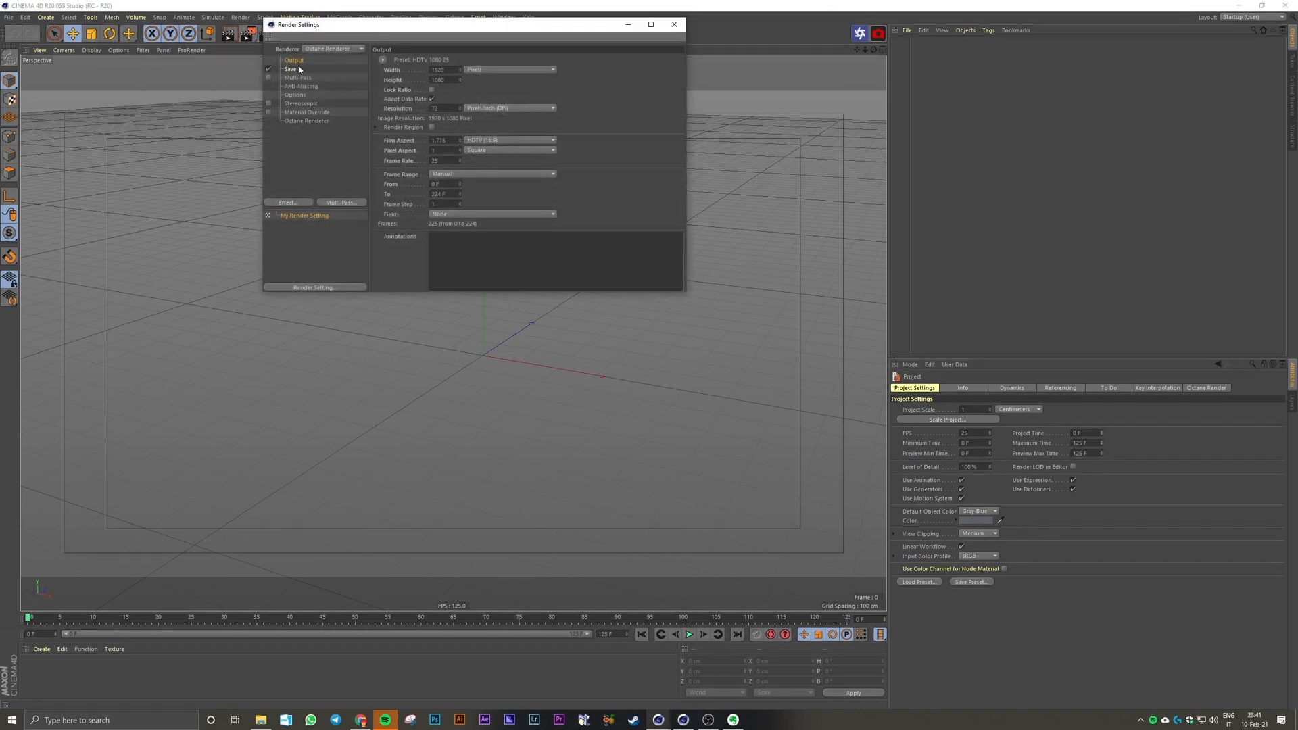
double_click(439, 70)
text(1080)
key(Return)
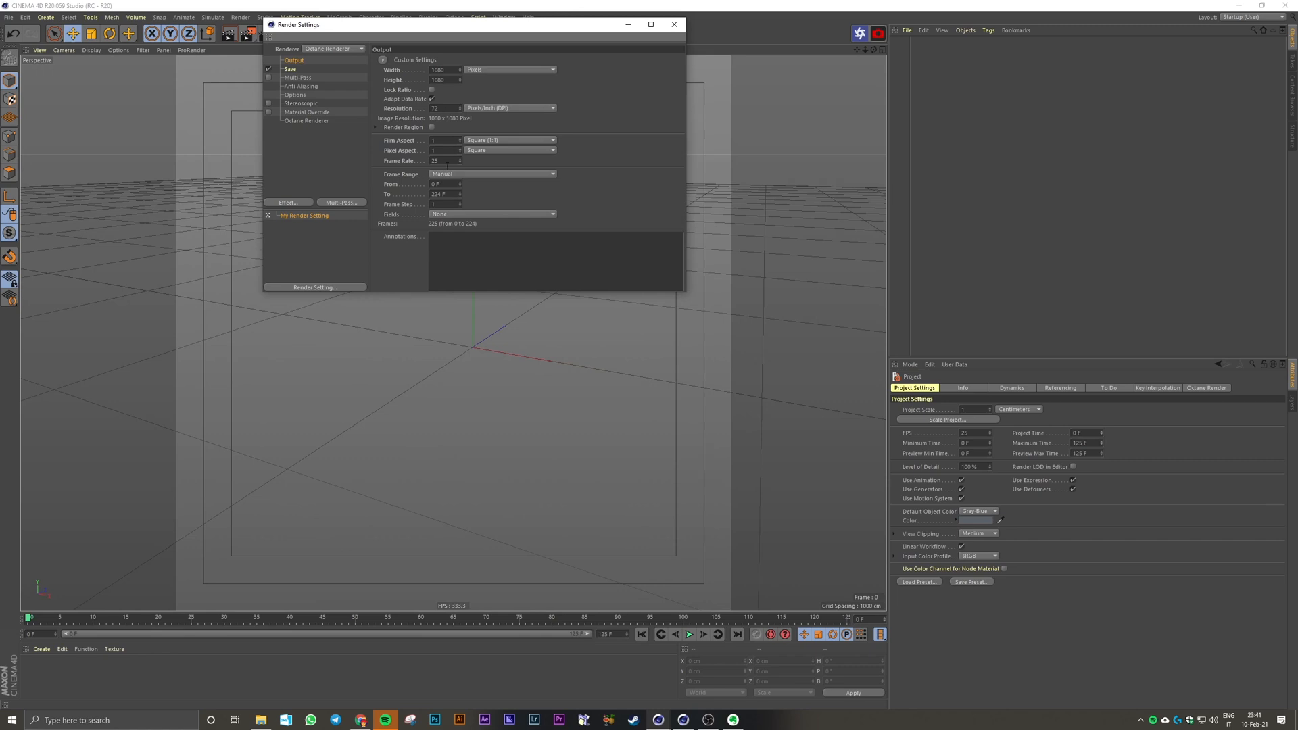
click(467, 174)
click(474, 194)
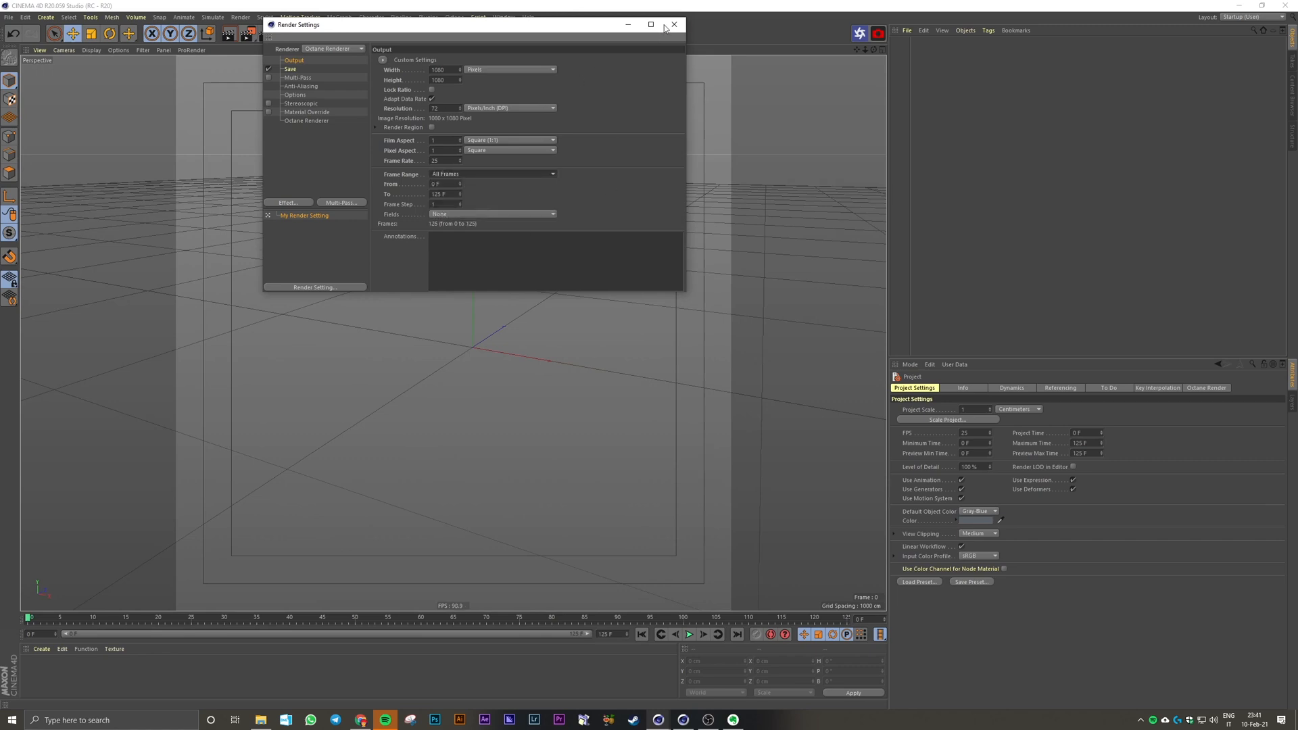
click(391, 161)
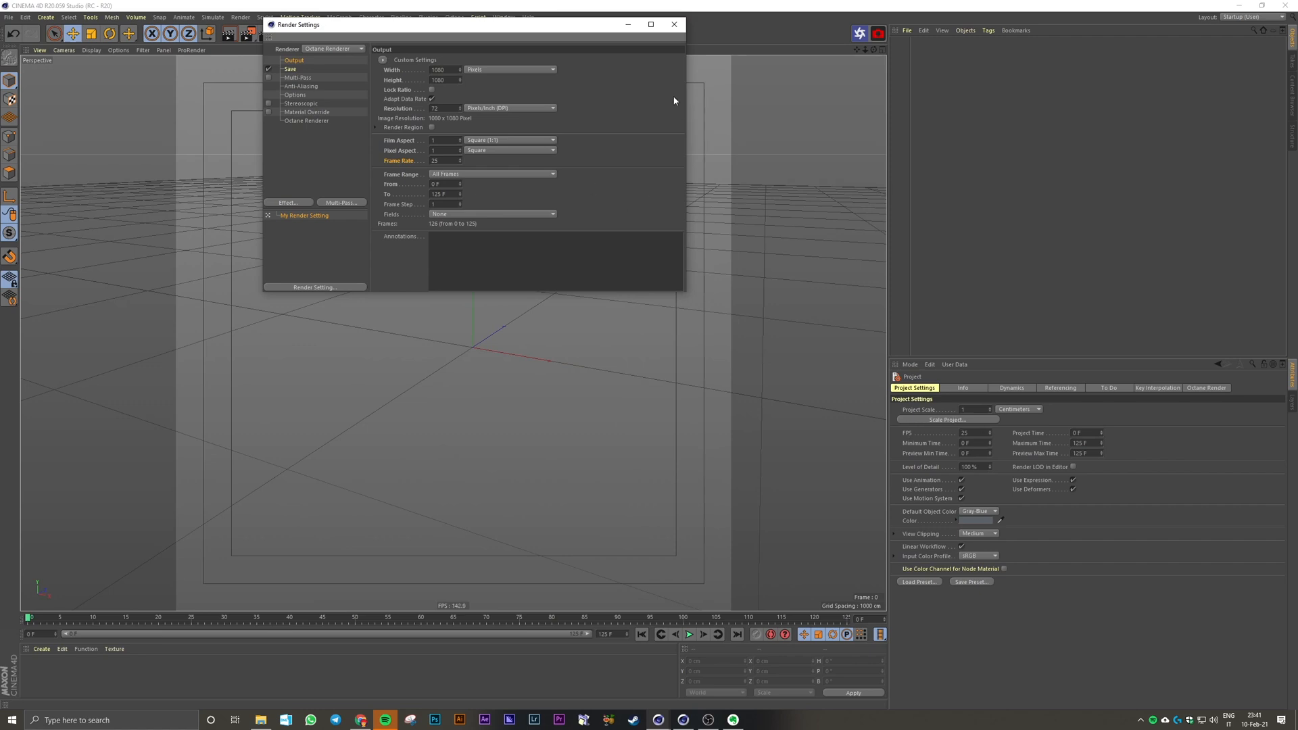
click(674, 25)
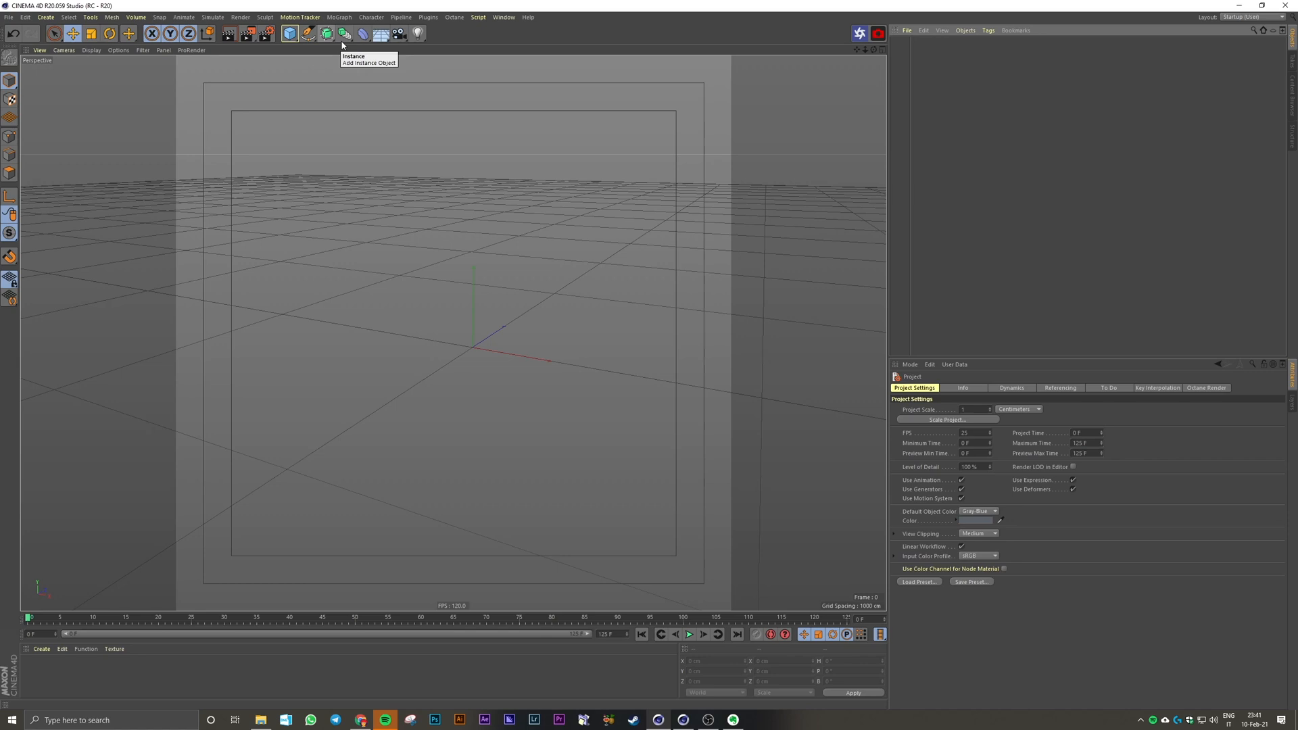
Step: Add a Plane primitive and set its width and height to 2500 cm each
click(289, 33)
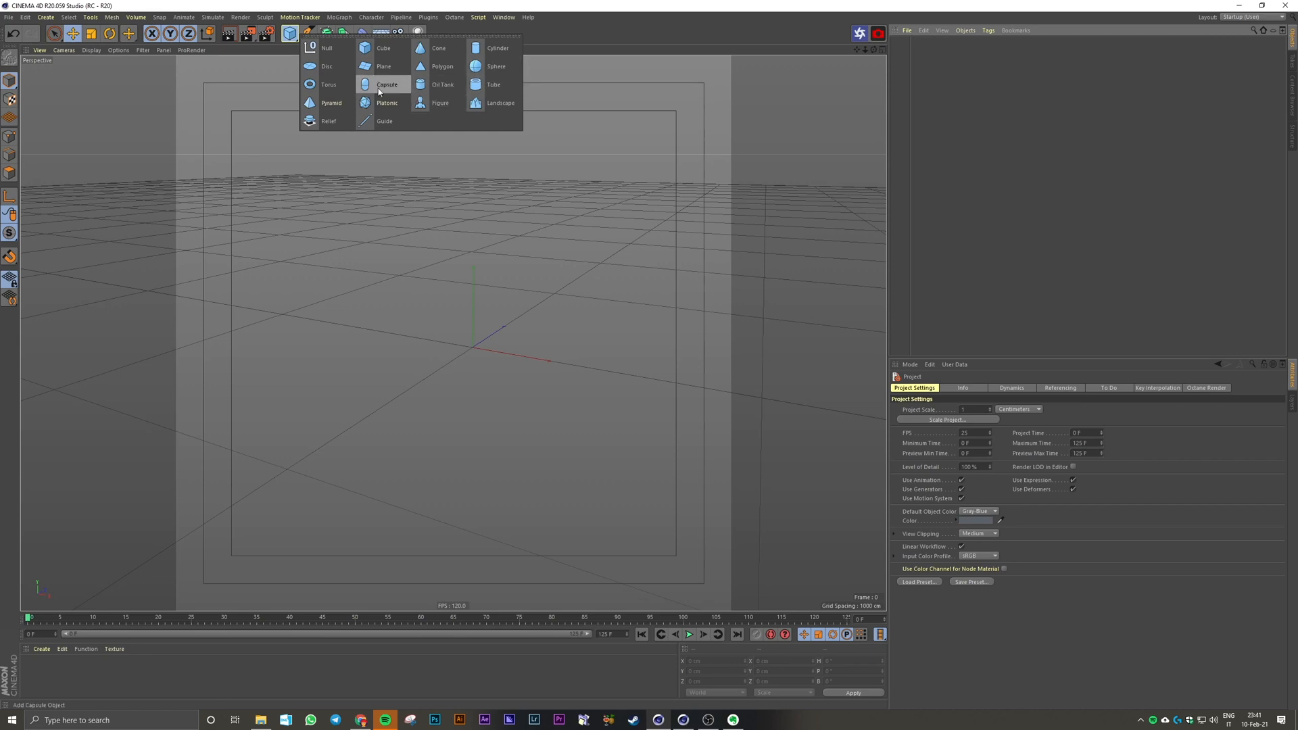
click(384, 66)
scroll(473, 334, up, 5)
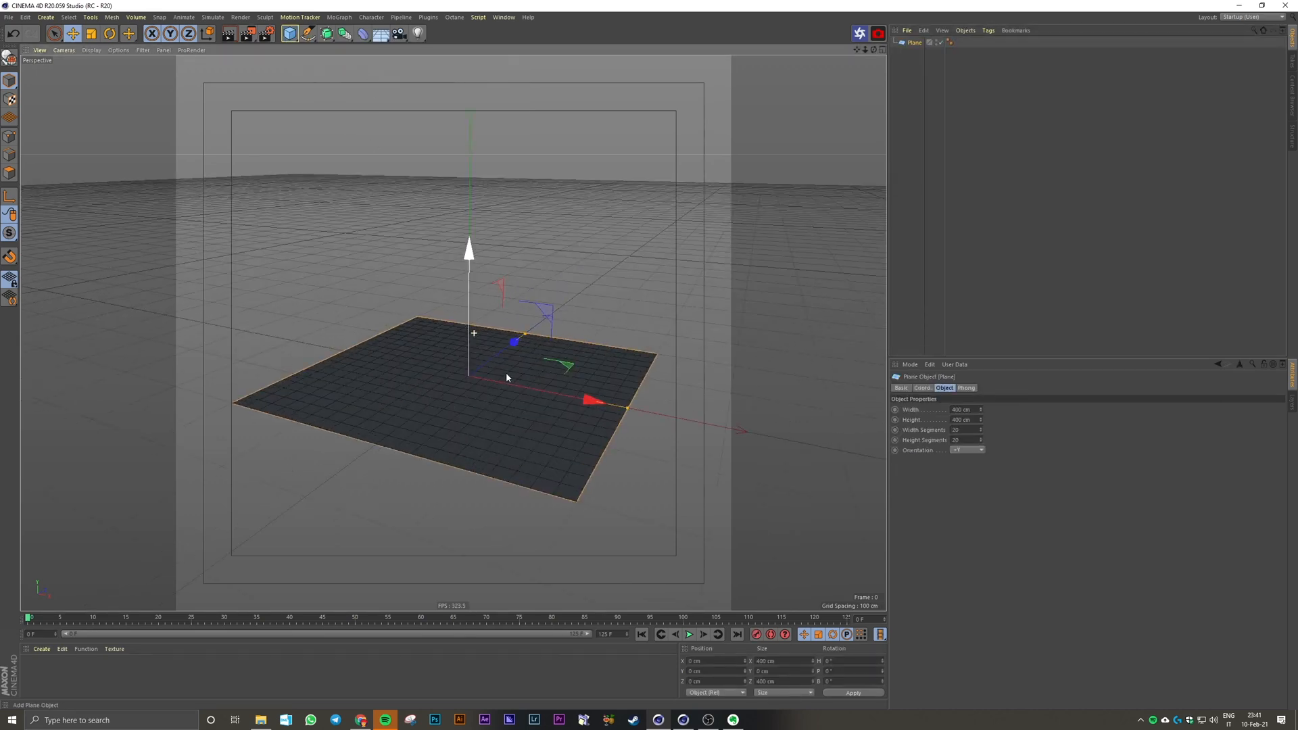
alt+drag(507, 374, 490, 389)
scroll(490, 389, down, 1)
click(944, 410)
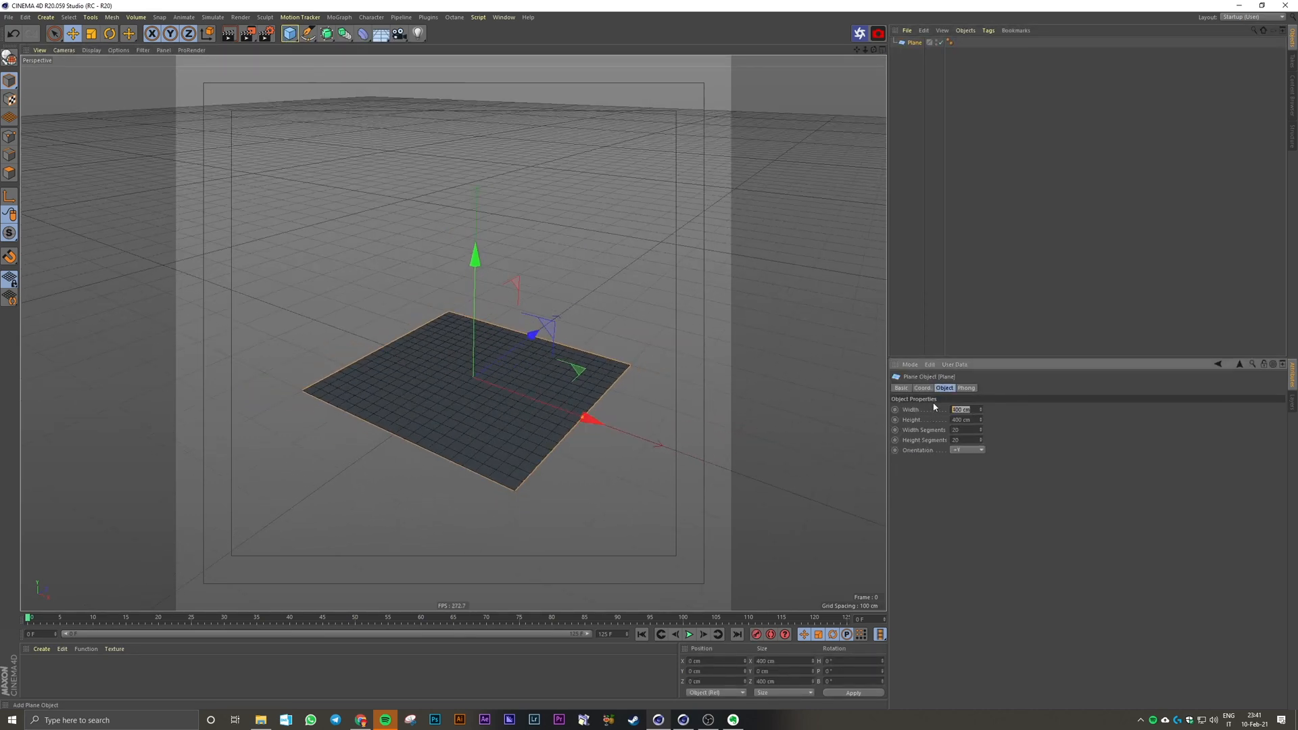
text(2500)
key(Tab)
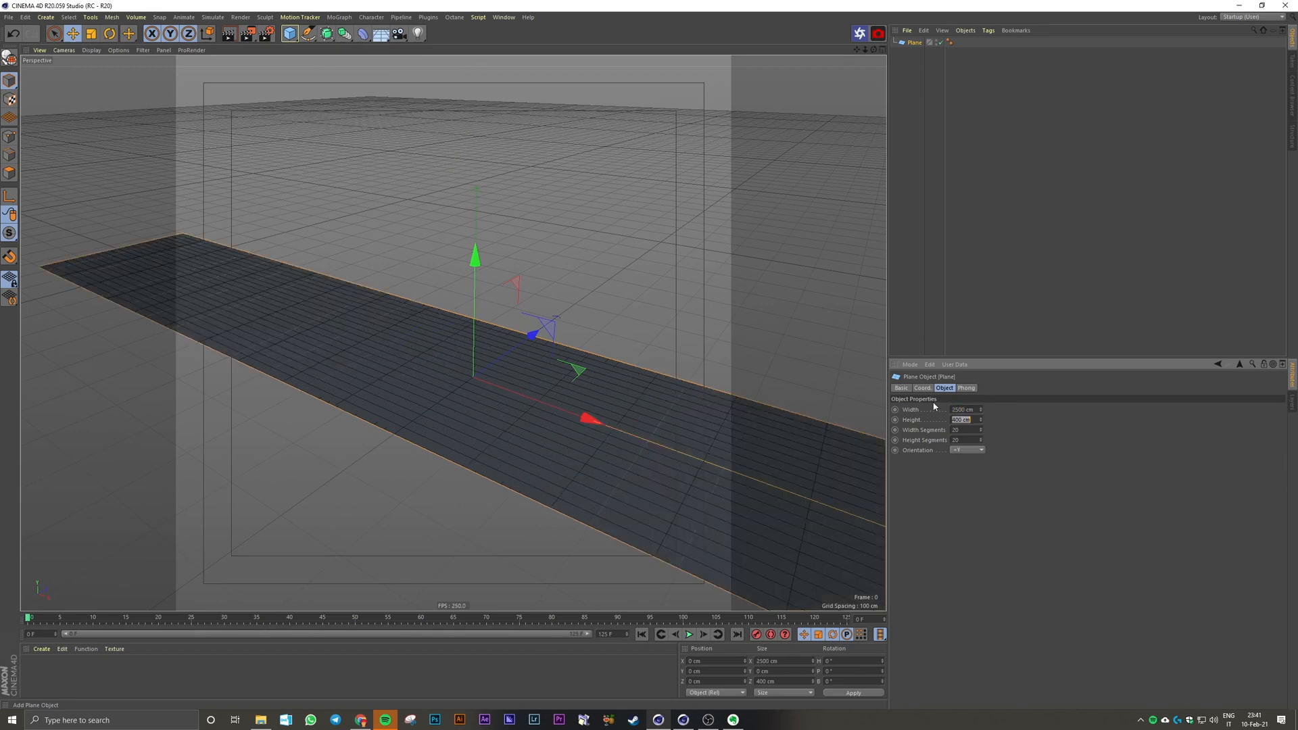
text(2500)
key(Return)
scroll(451, 334, down, 3)
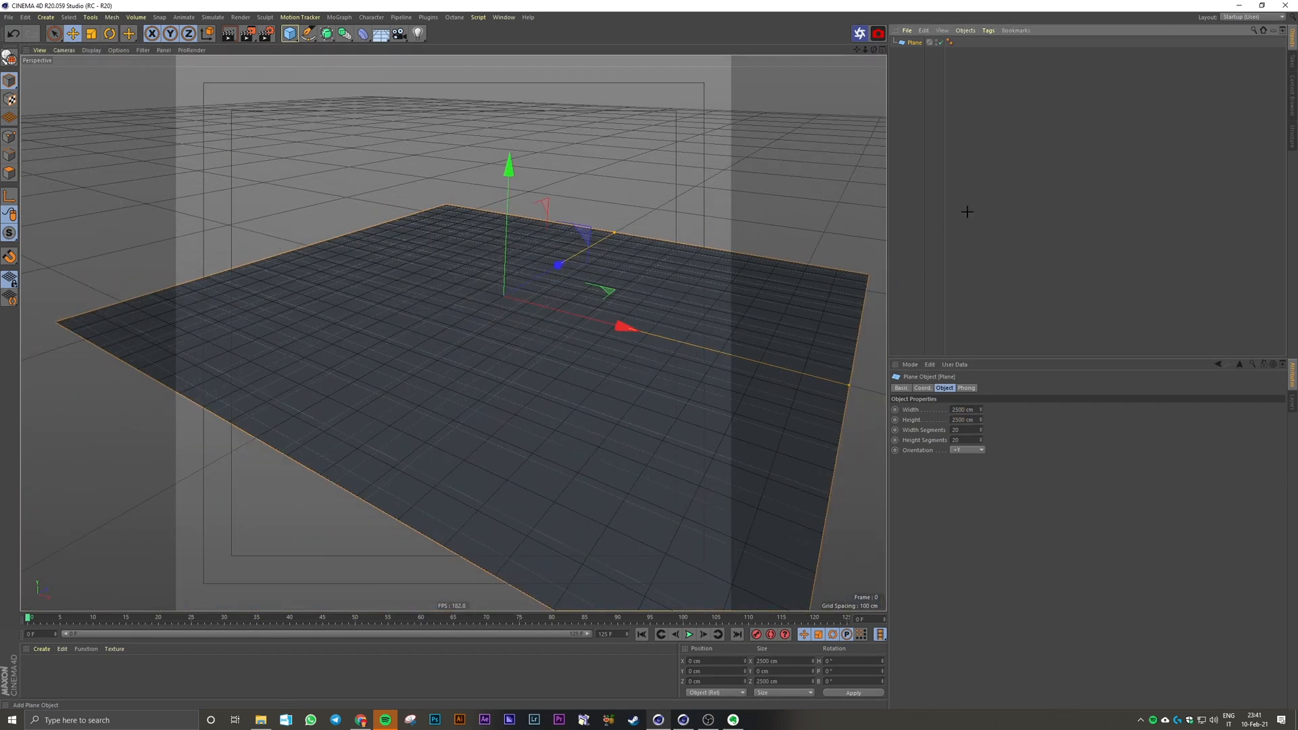
click(967, 212)
Step: Add a Bend deformer as a child of the plane
click(914, 43)
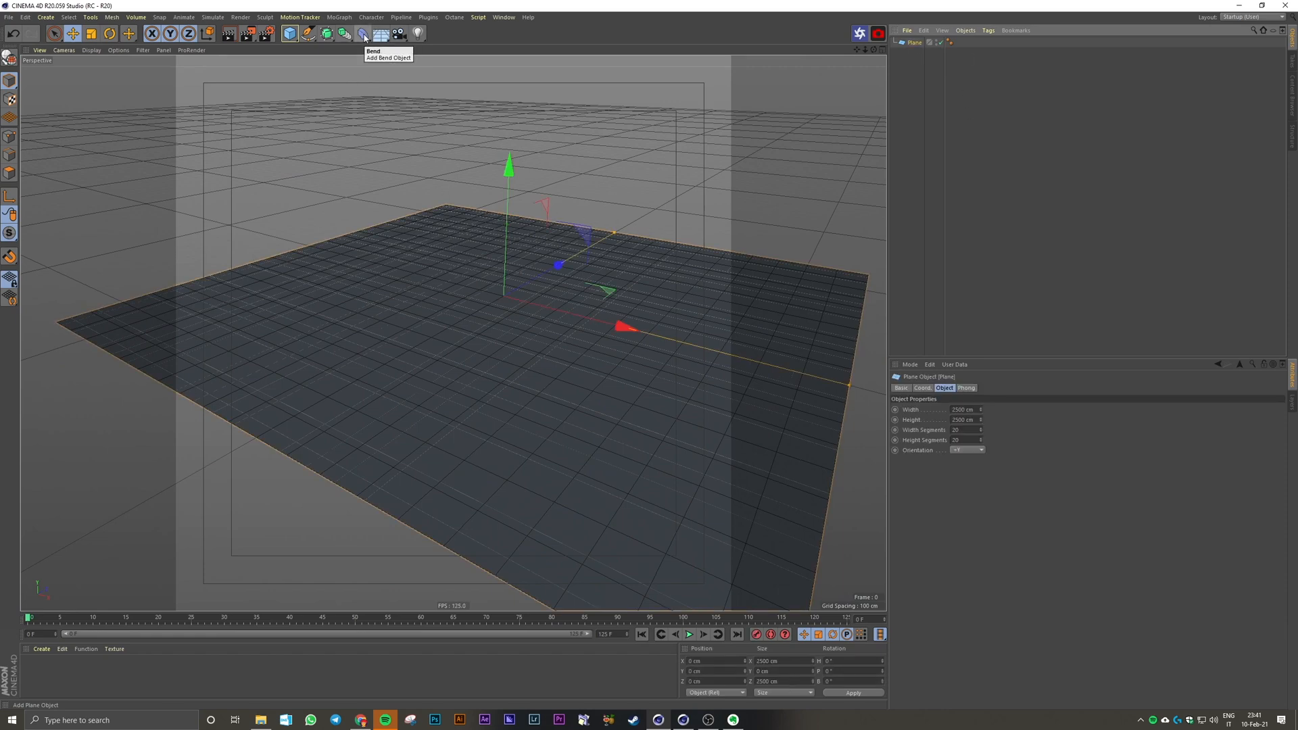
shift+click(363, 34)
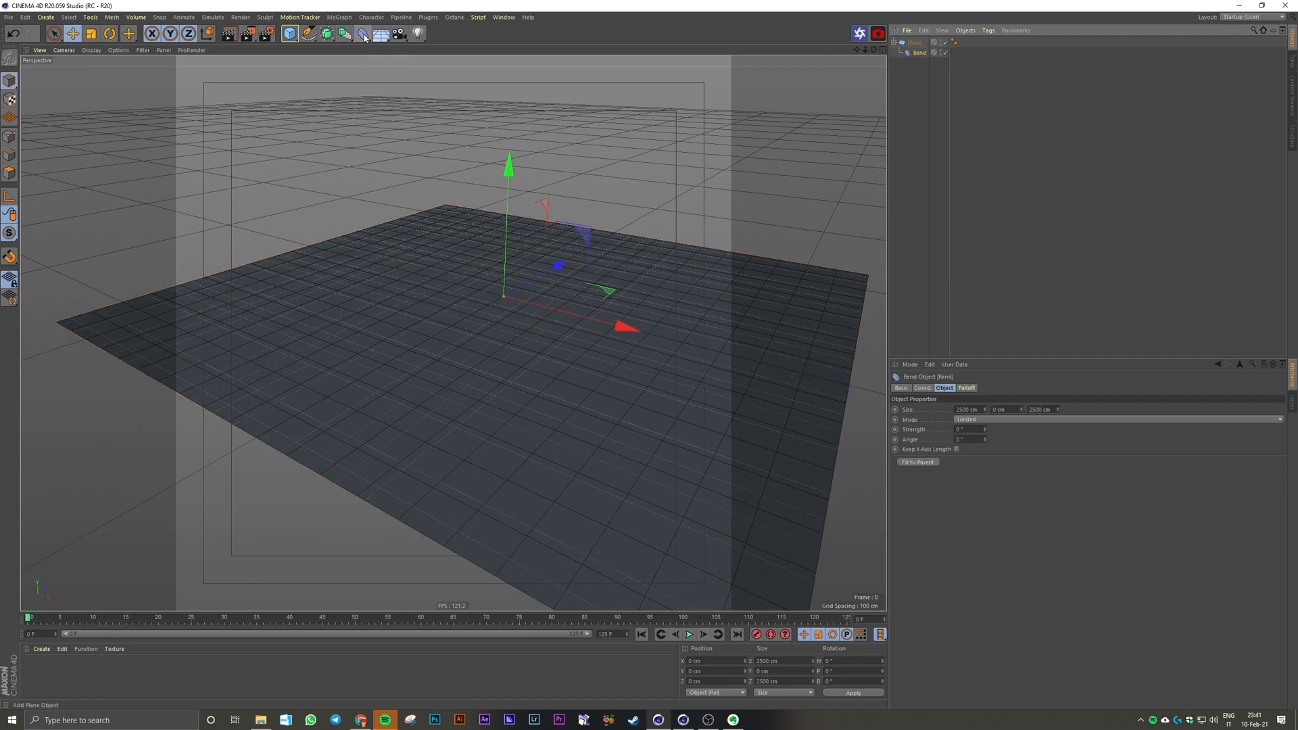
click(940, 78)
click(919, 52)
scroll(518, 262, up, 3)
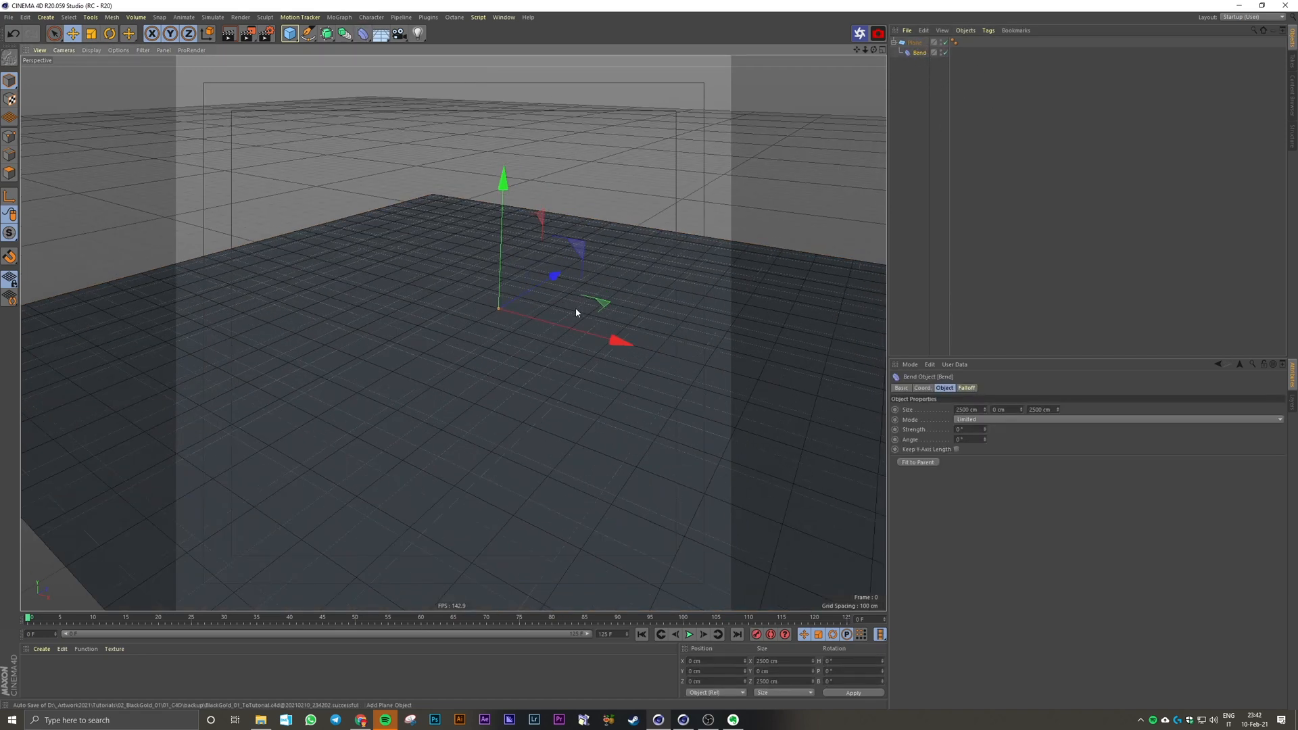
scroll(568, 318, down, 3)
Step: Set the Bend deformer's strength to 90°
click(969, 430)
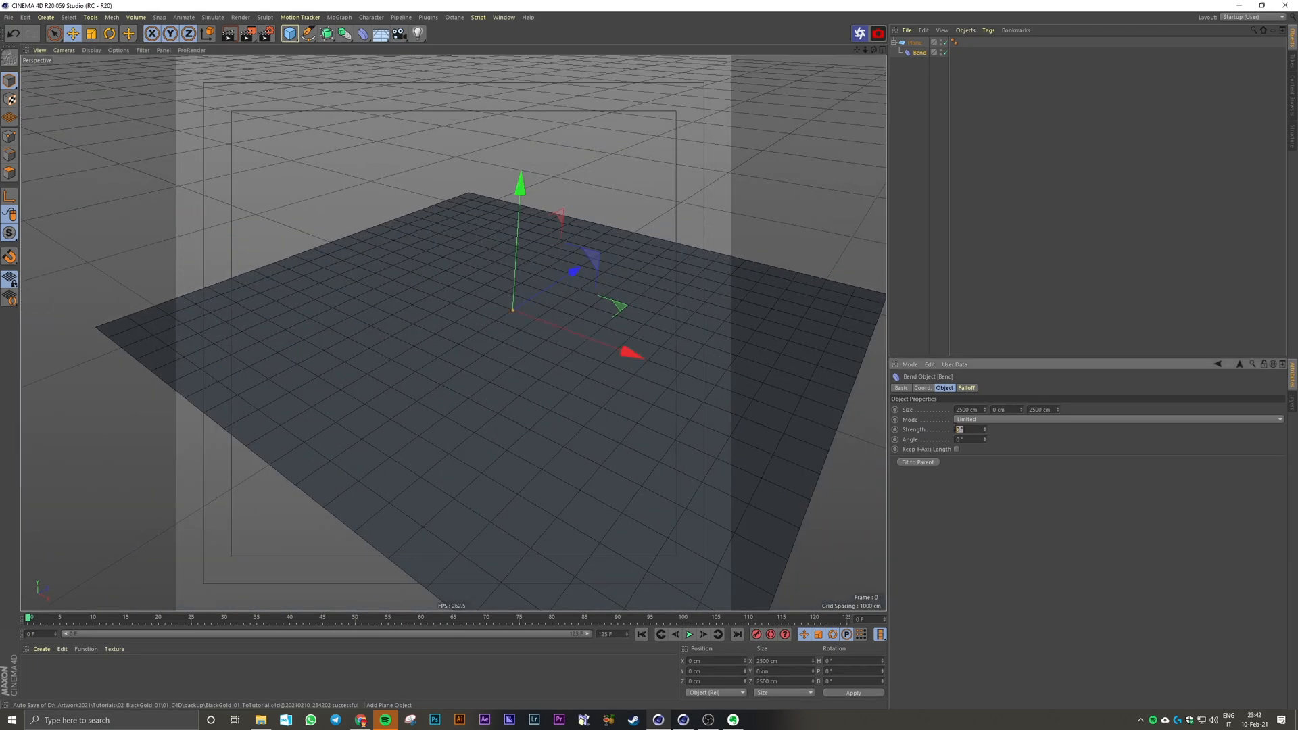
text(90)
key(Return)
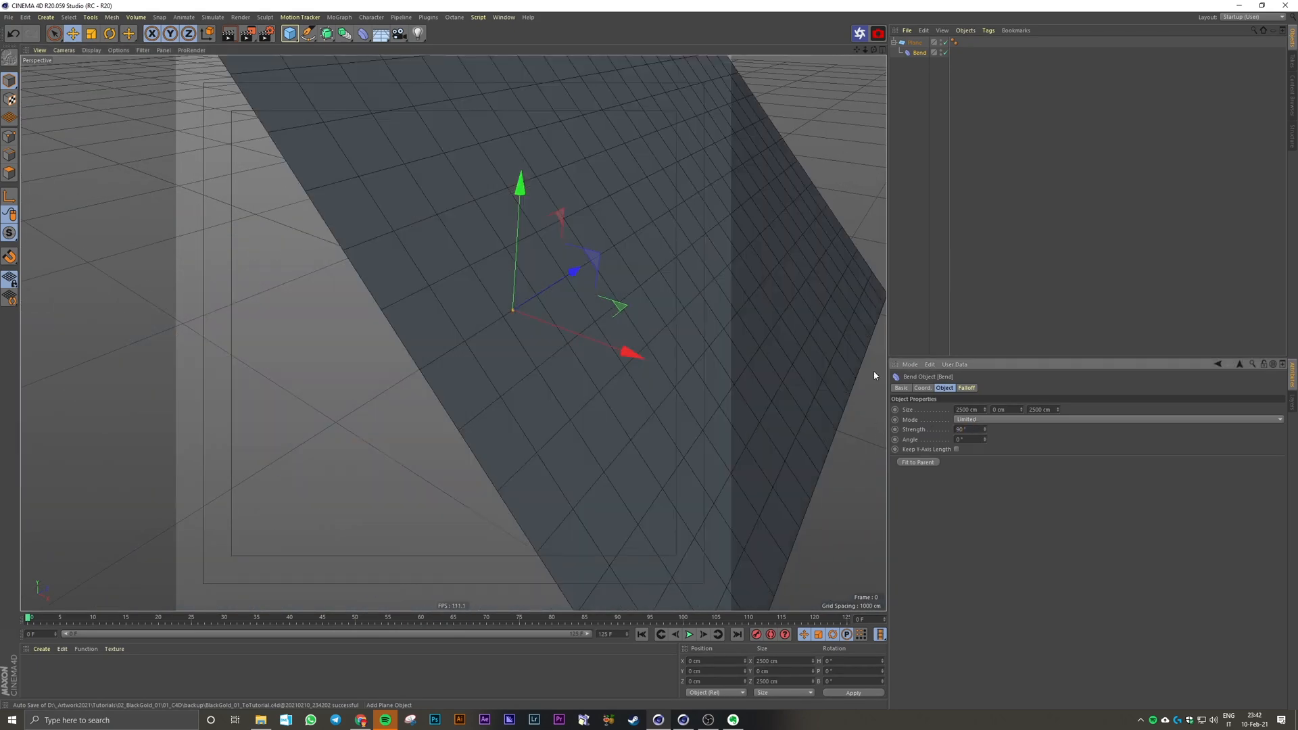
scroll(707, 285, down, 4)
alt+middle_drag(707, 285, 609, 322)
alt+drag(609, 321, 626, 294)
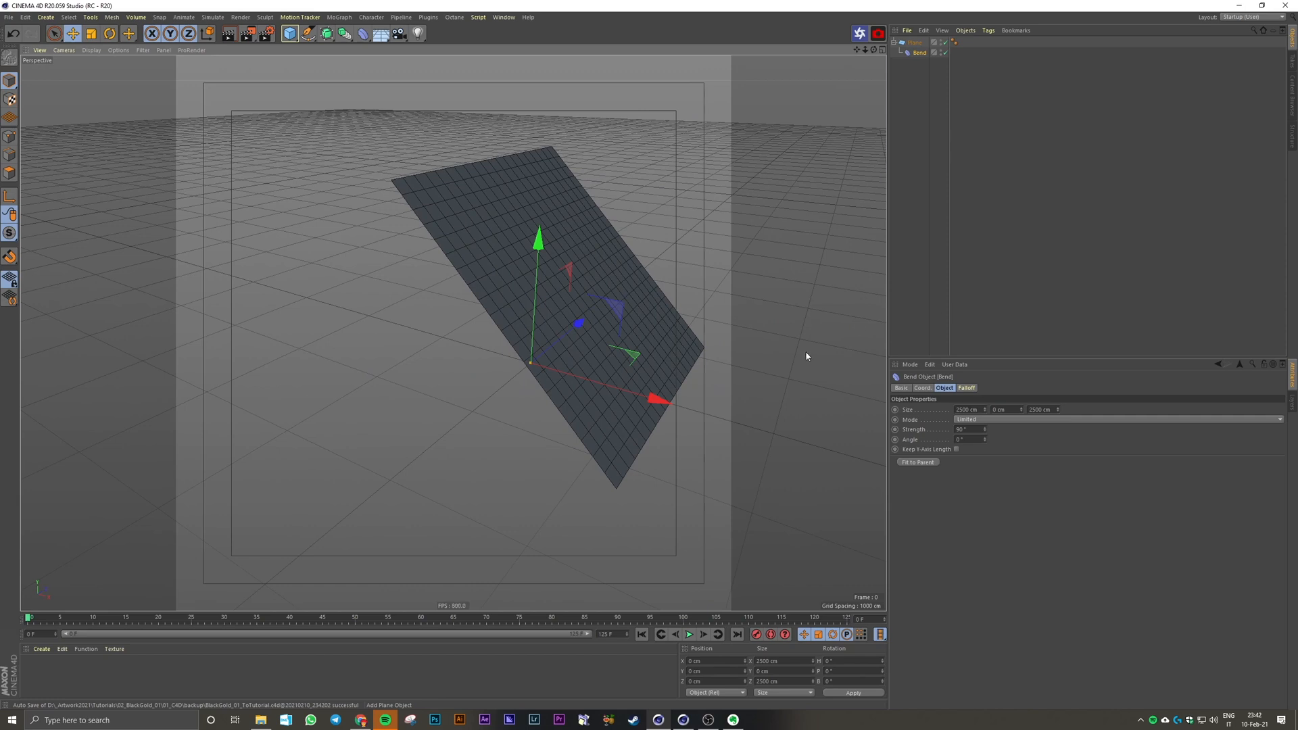
Step: Set the Bend deformer's size to 1000 × 500 × 1000 cm
click(967, 410)
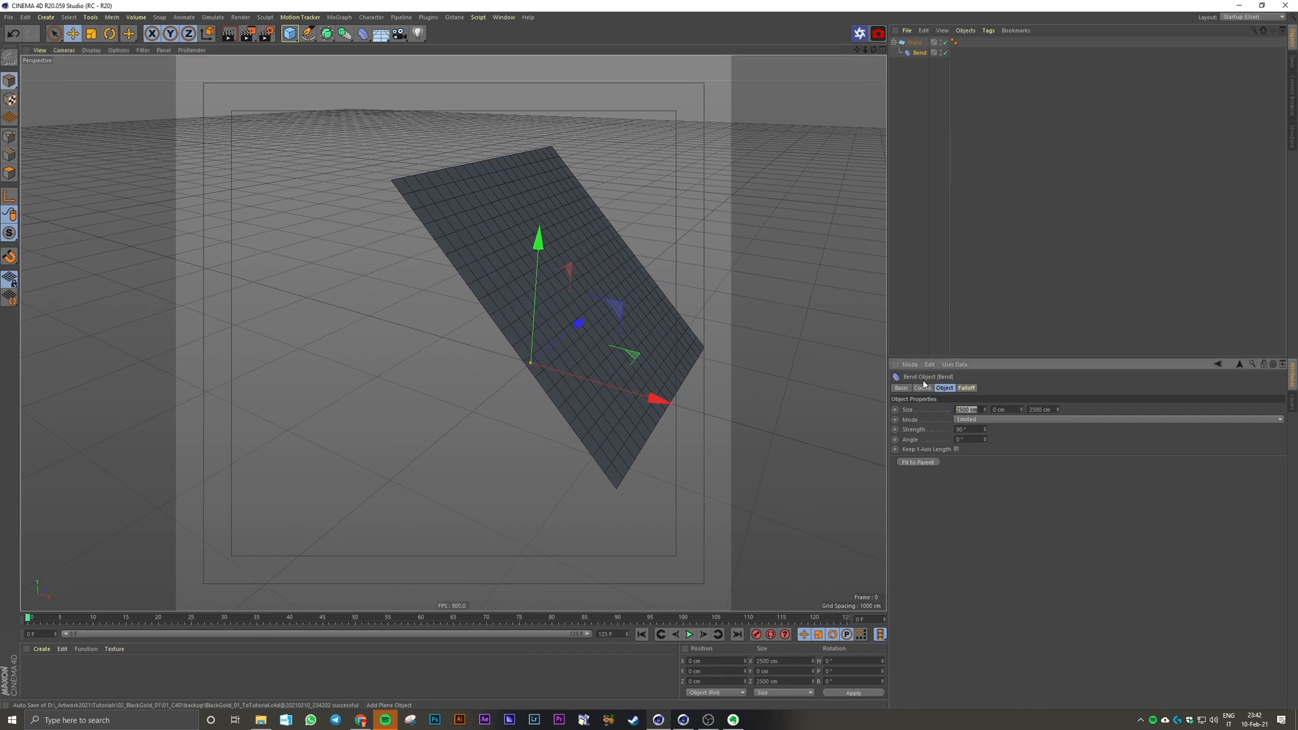
key(BackSpace)
key(Tab)
key(Tab)
text(1)
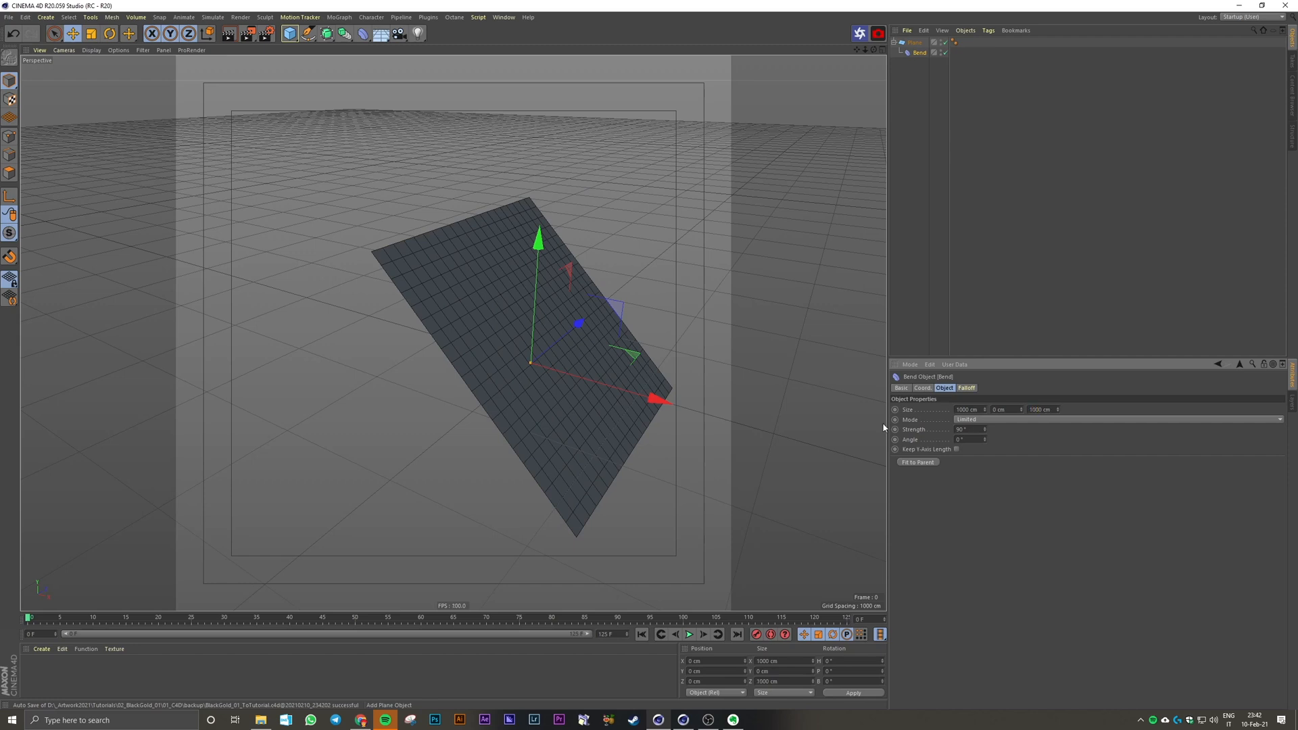
click(1016, 409)
text(1000)
key(Return)
alt+drag(577, 307, 614, 288)
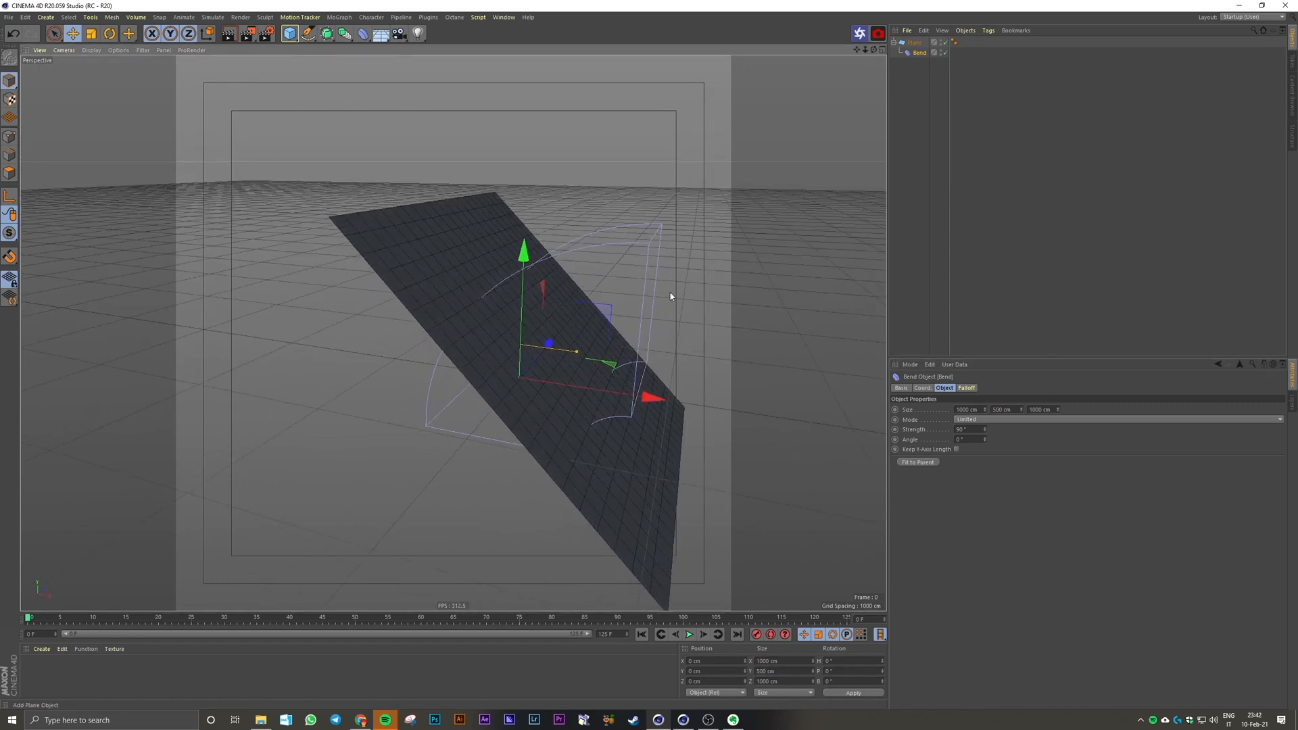
Step: Rotate the Bend deformer to a bank of -90° so the plane curves up into a backdrop wall
click(106, 36)
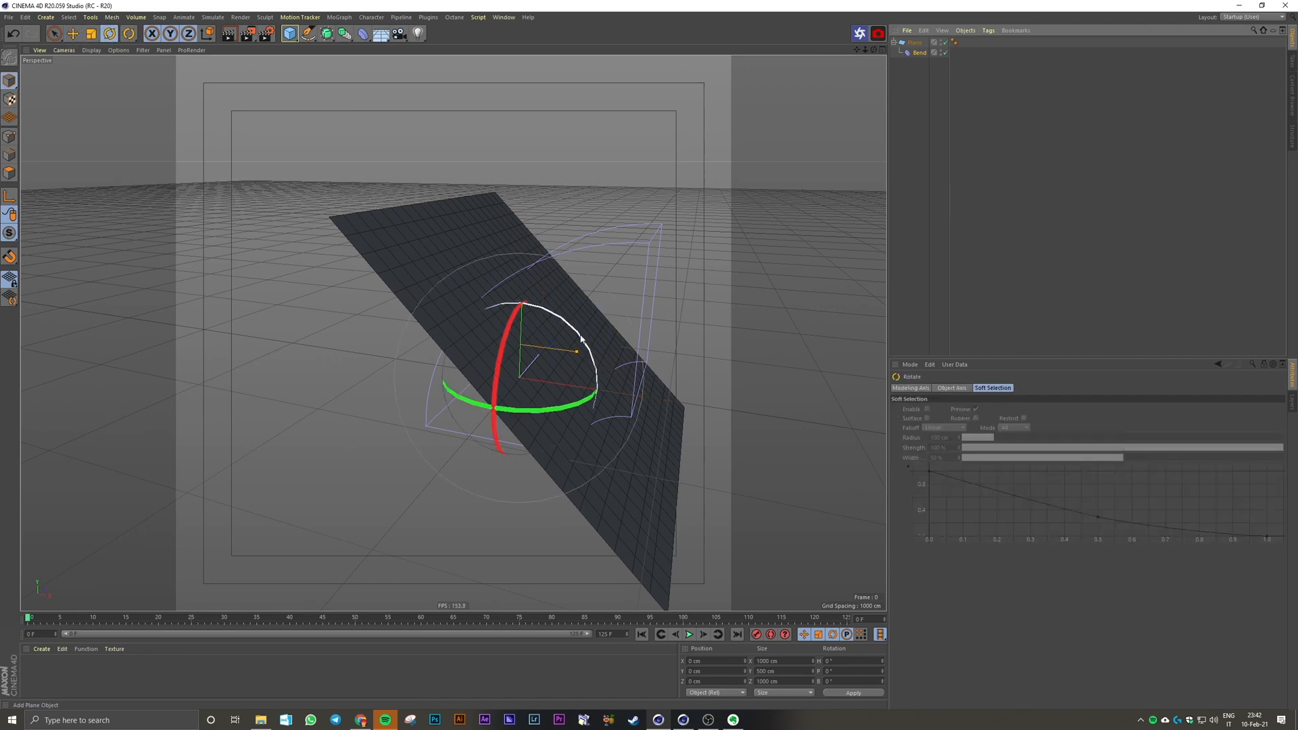
drag(583, 336, 469, 320)
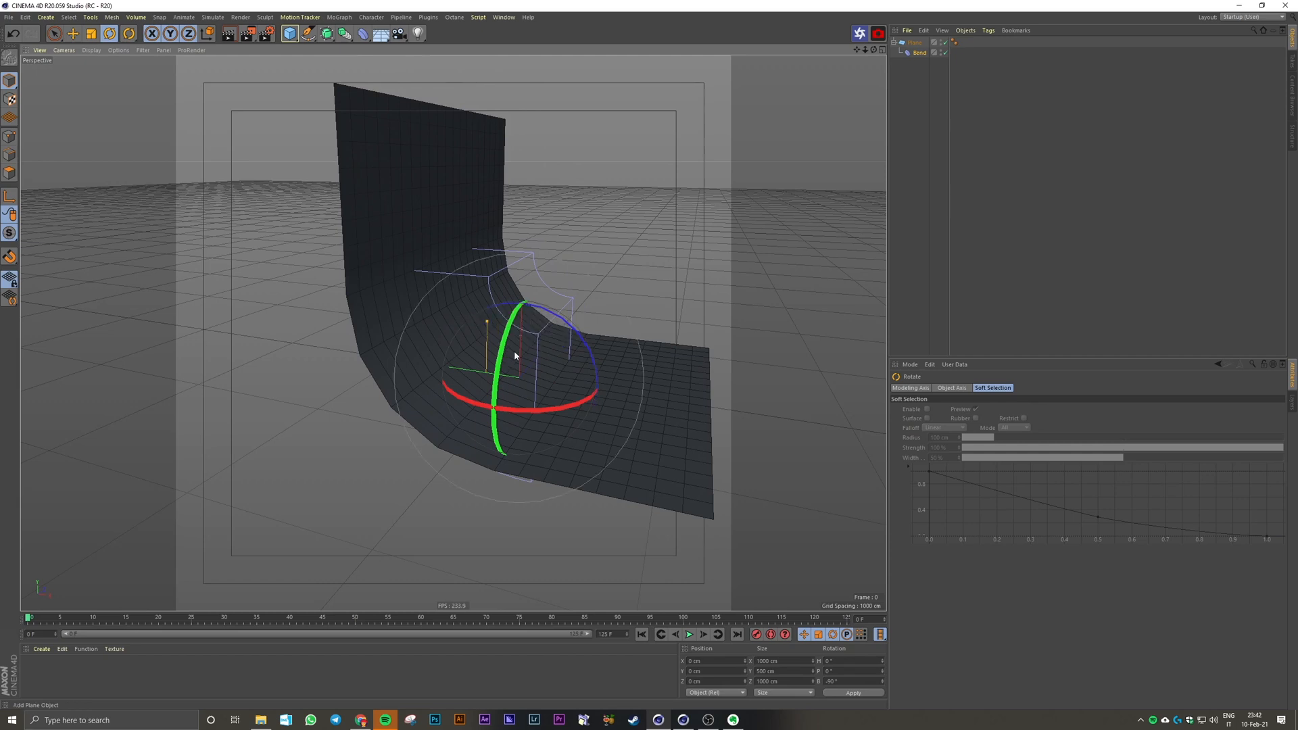
scroll(520, 362, up, 1)
alt+drag(525, 368, 353, 356)
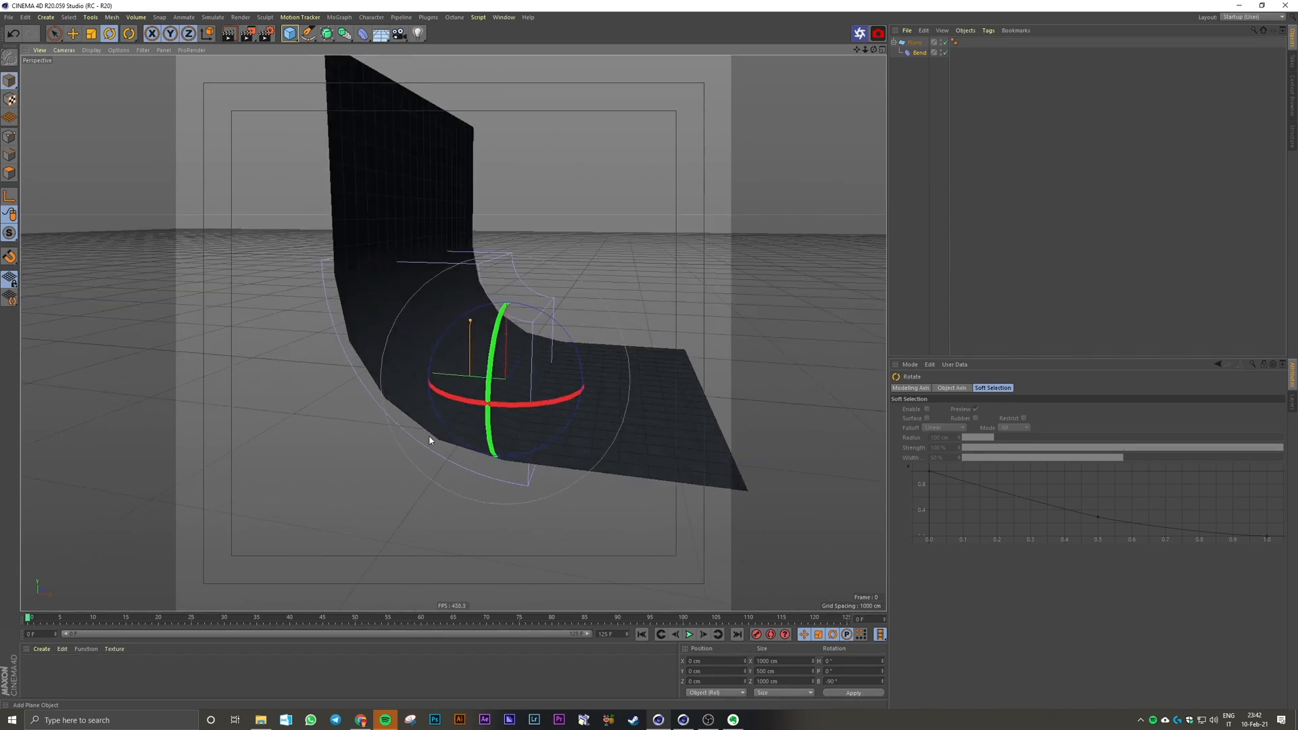
alt+drag(429, 435, 433, 368)
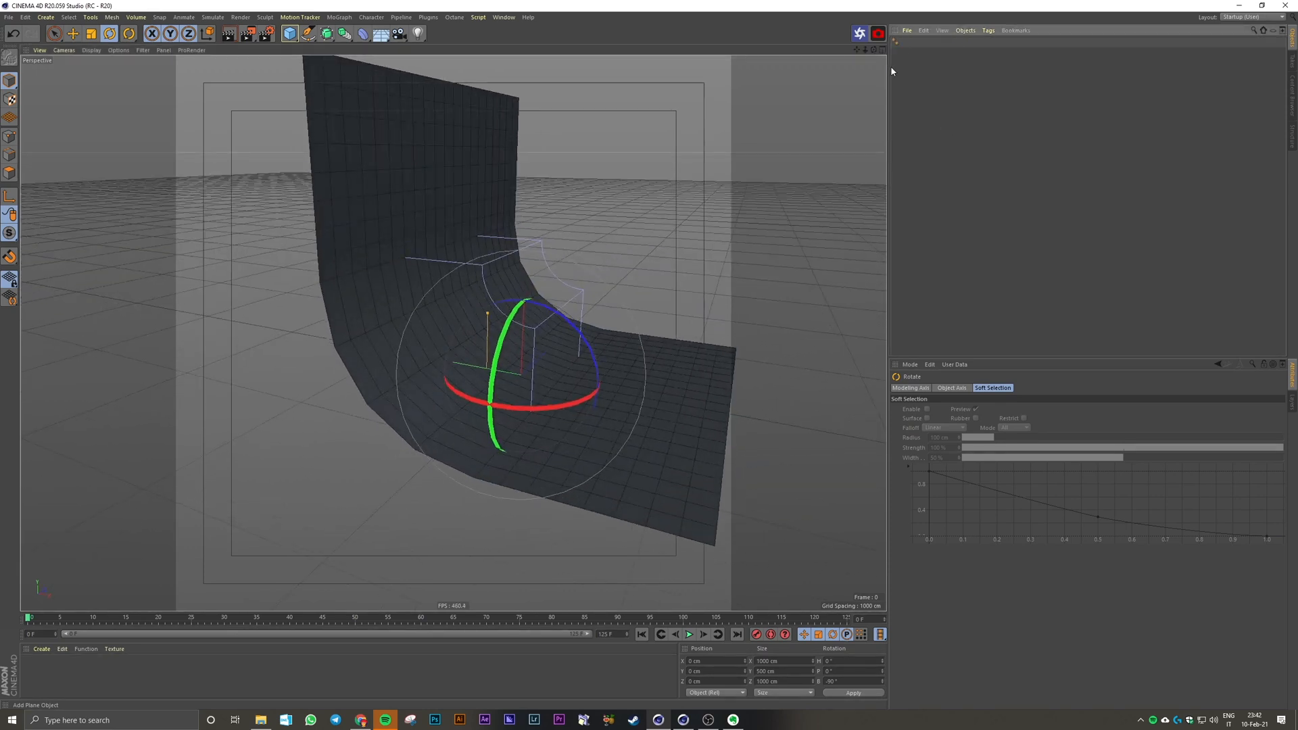
Step: Set the plane's width segments to 120 to smooth the curved backdrop
click(917, 44)
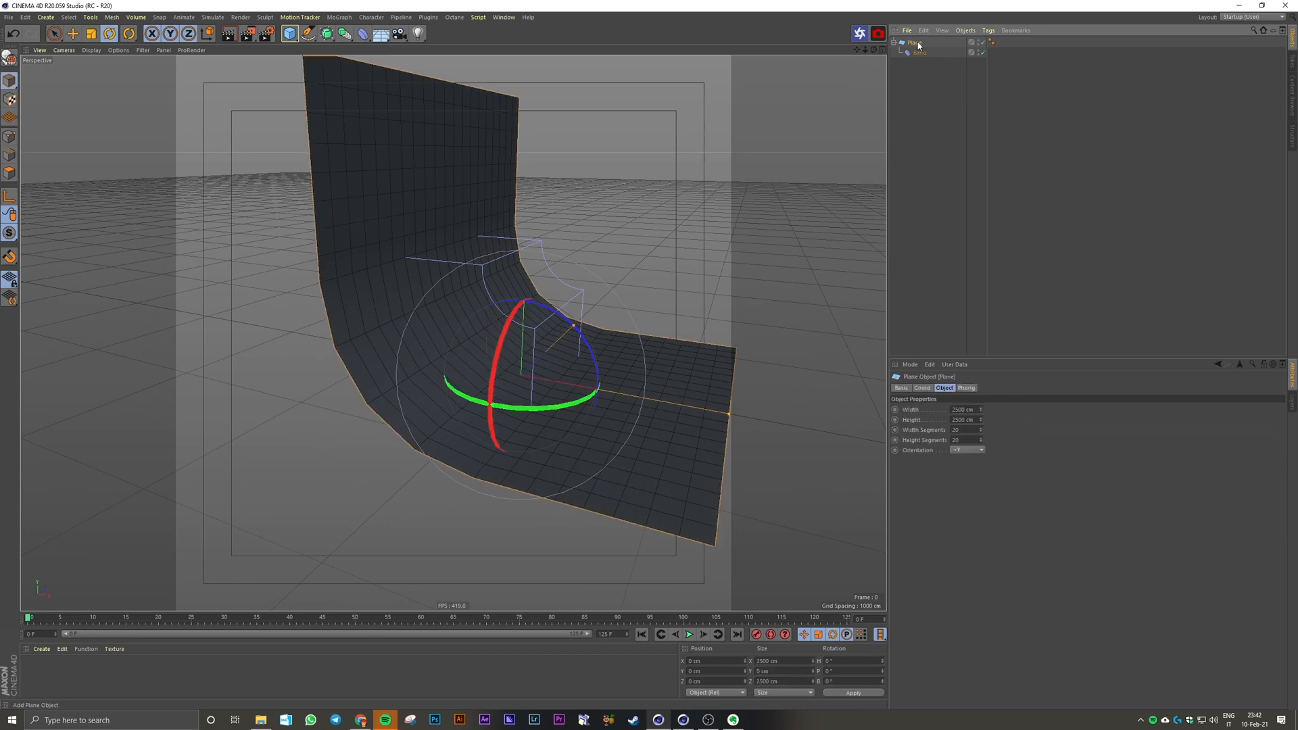
drag(981, 430, 926, 436)
text(120)
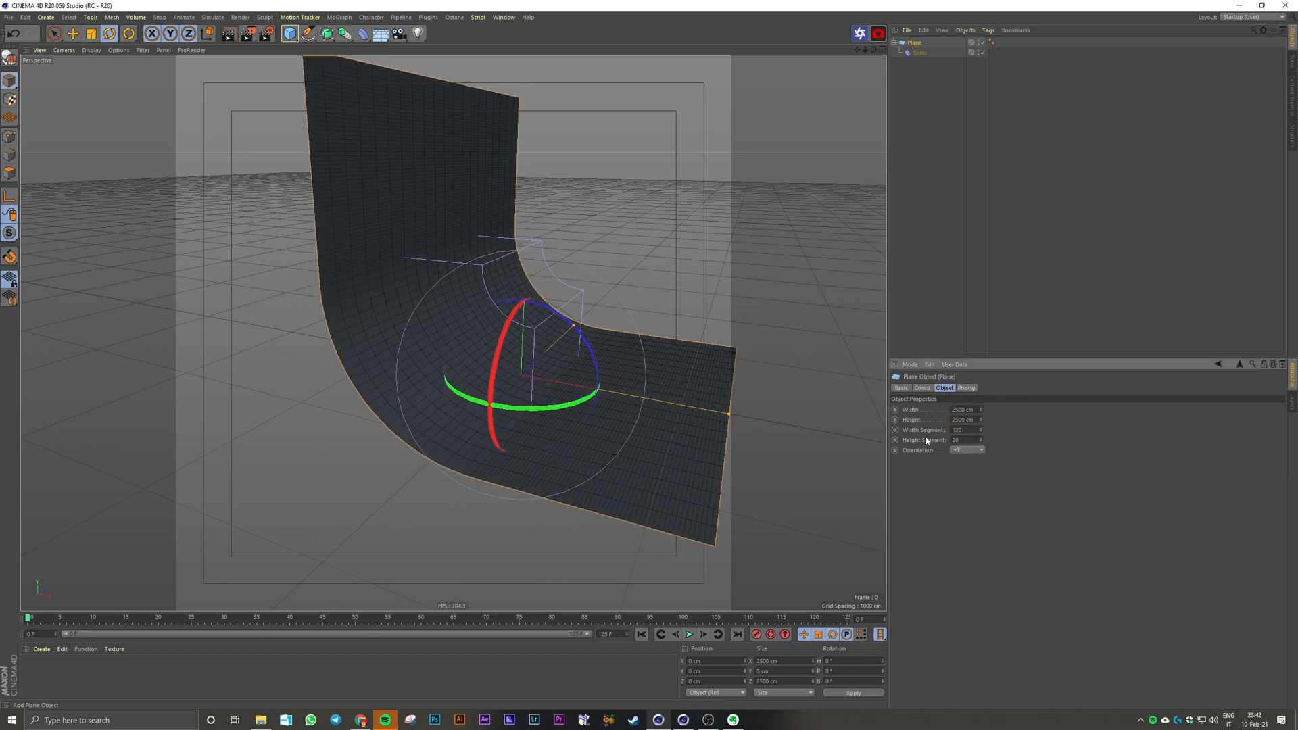
key(Return)
alt+drag(529, 432, 436, 451)
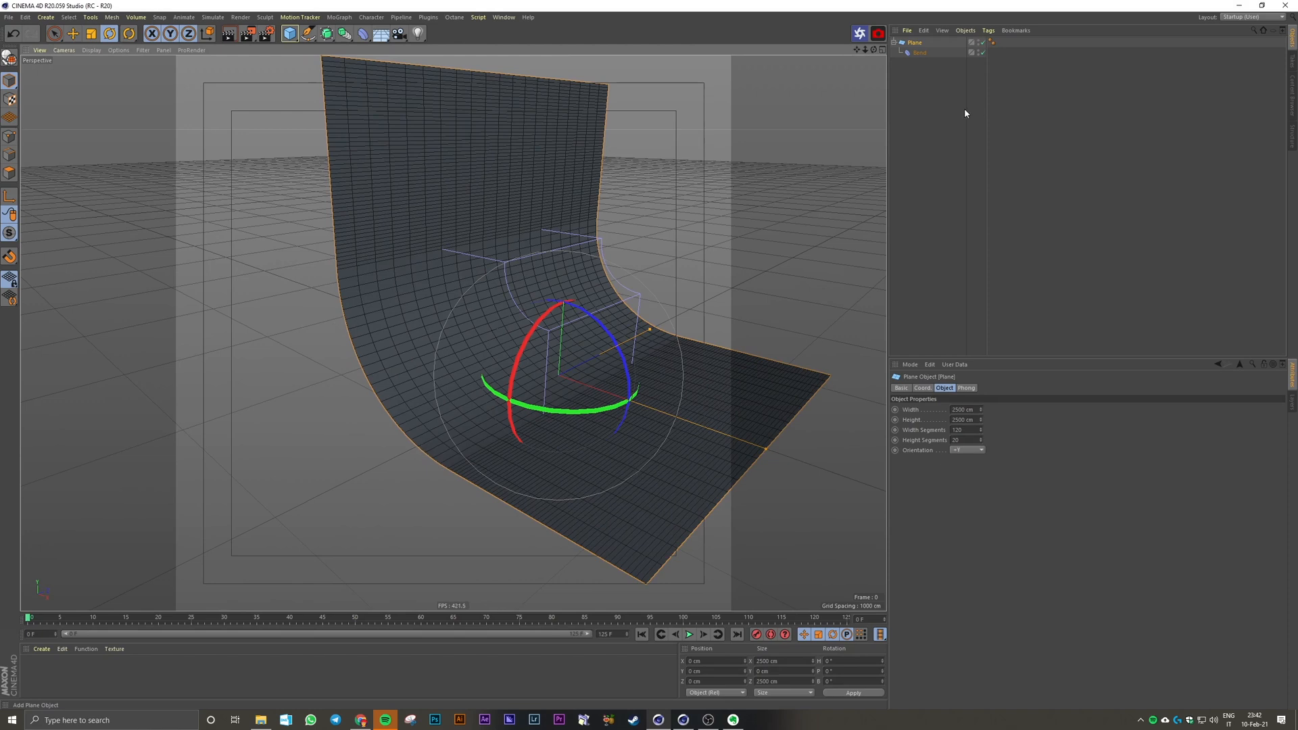
Step: Move the Bend deformer back along the floor toward the wall to enlarge the flat floor area
click(921, 53)
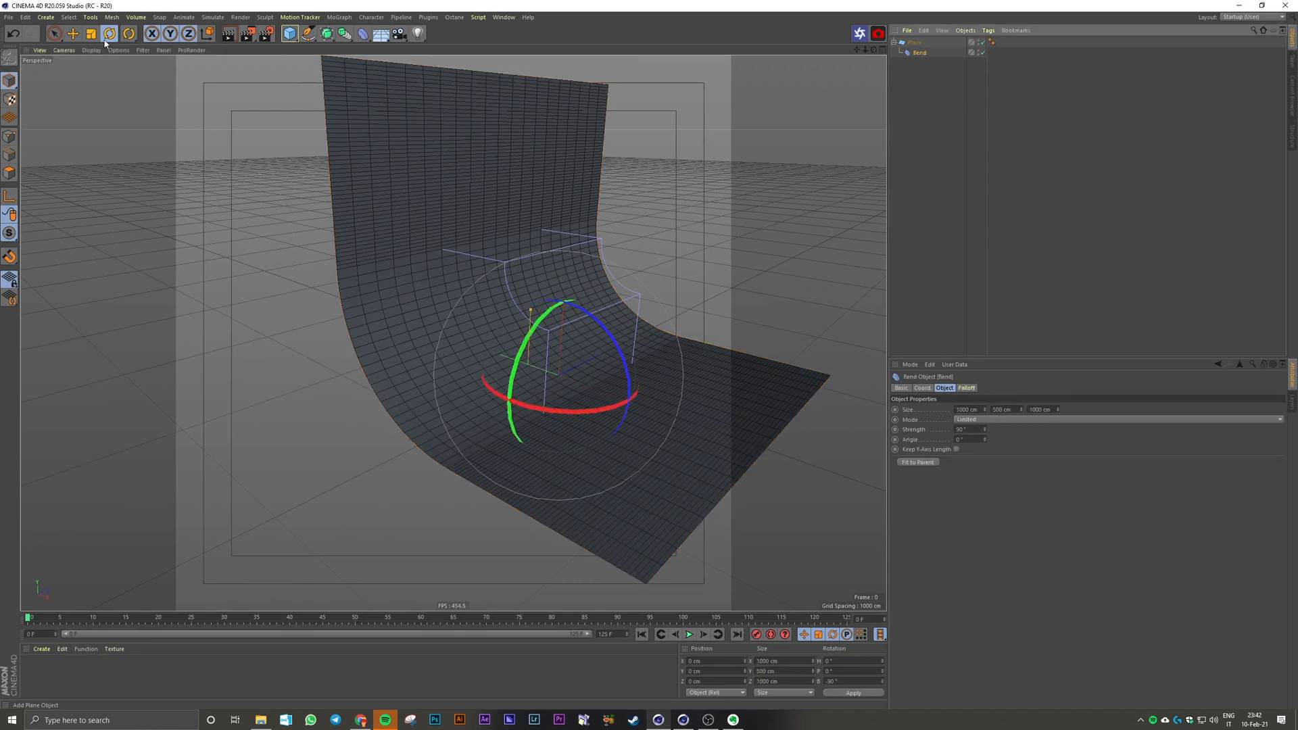
click(73, 33)
drag(541, 359, 462, 330)
Step: Set the plane's width to 3000 cm
click(915, 42)
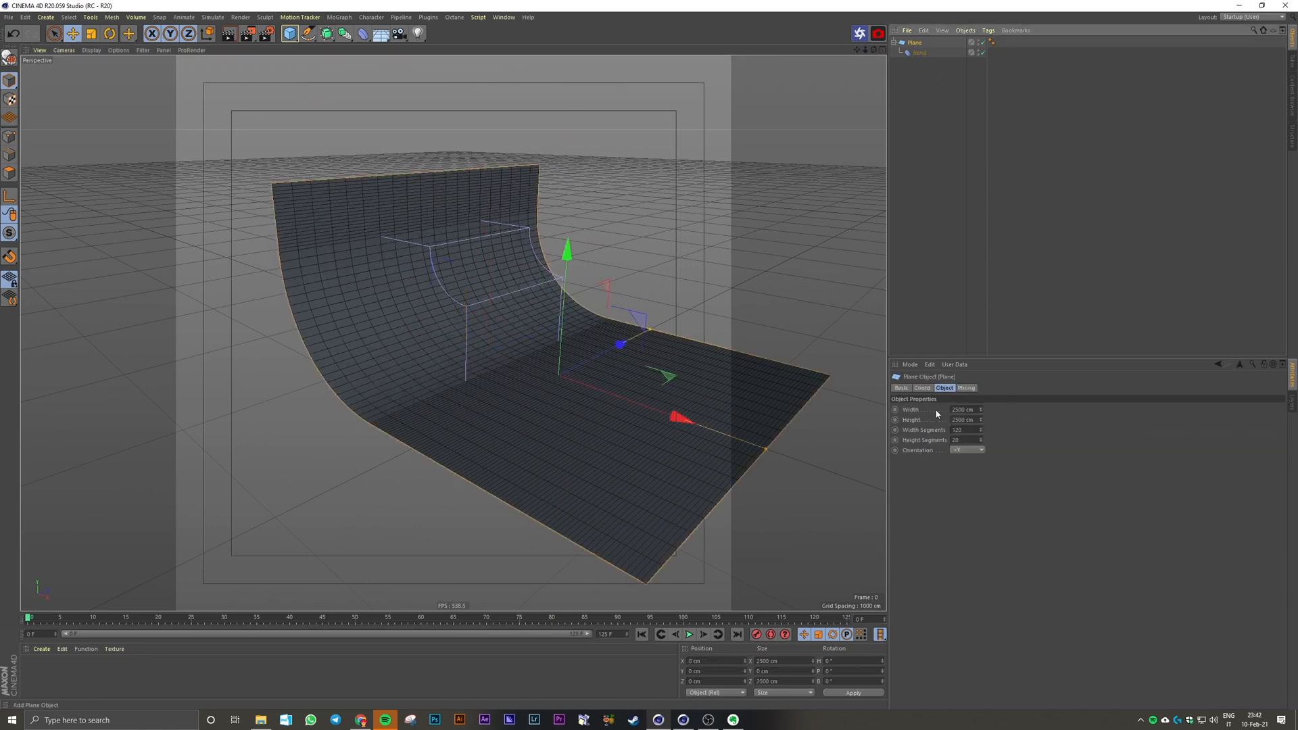
drag(981, 410, 1008, 410)
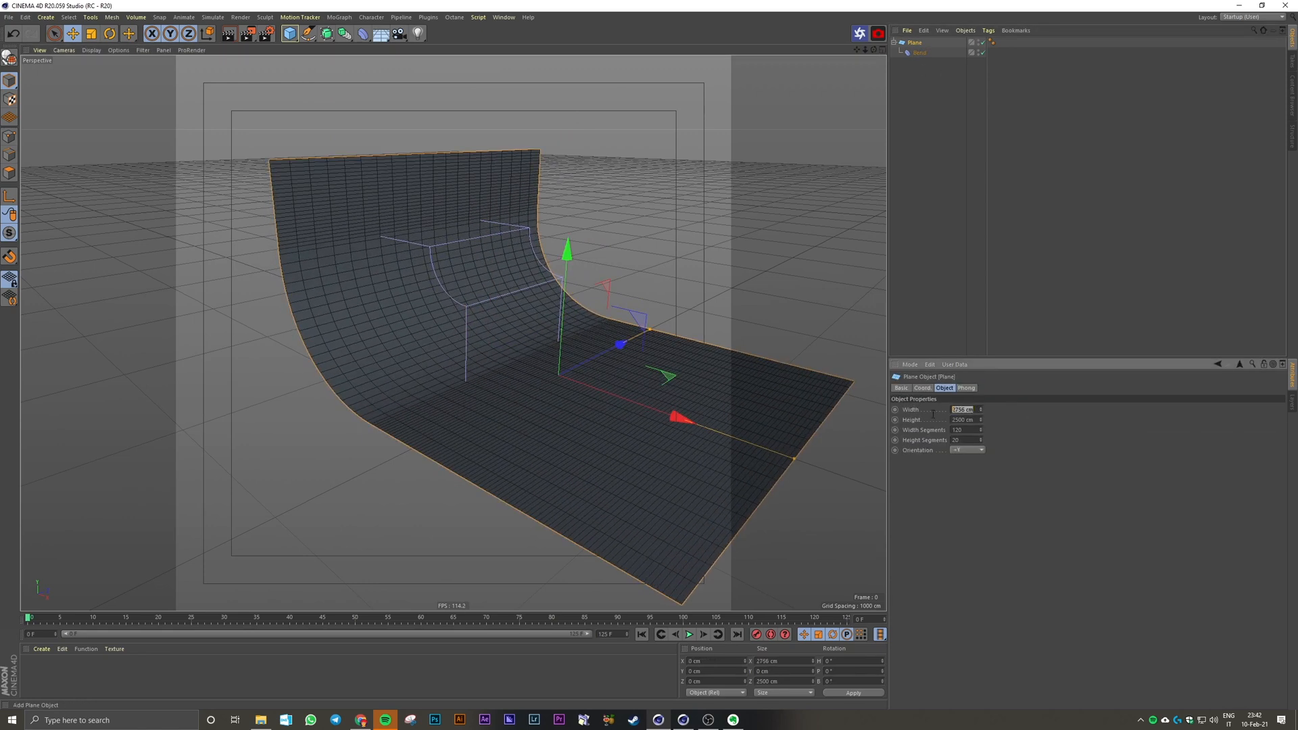
text(3000)
key(Return)
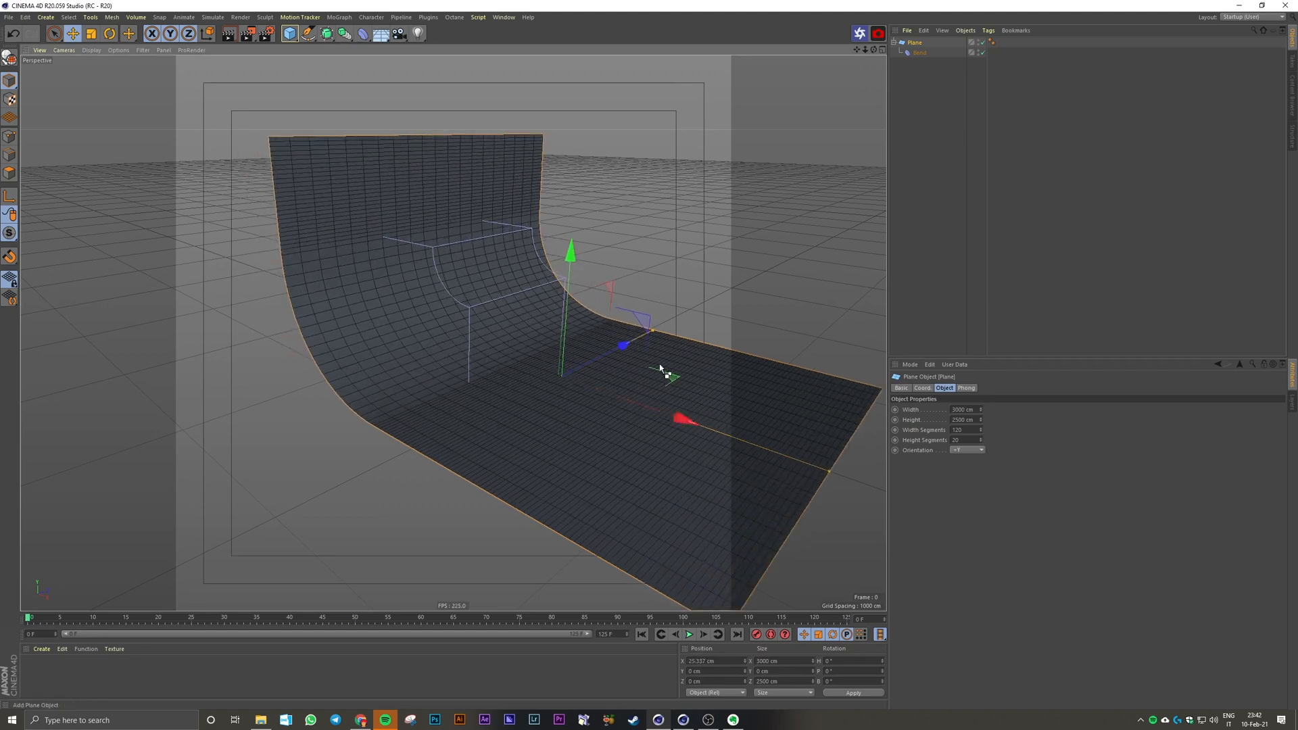
Step: Move the Bend deformer slightly forward along the floor and slide the plane backward along its X axis
click(919, 53)
drag(440, 342, 476, 354)
click(915, 43)
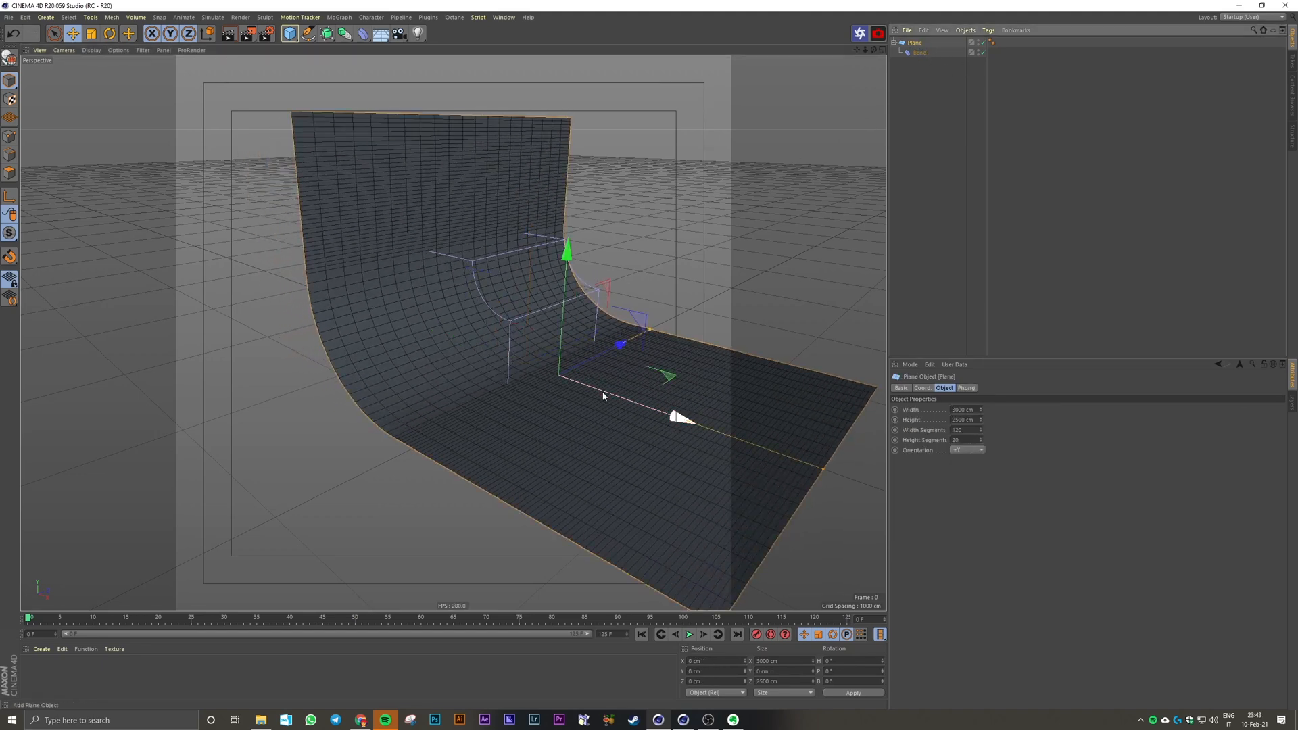
drag(602, 391, 539, 371)
click(938, 294)
scroll(602, 405, up, 10)
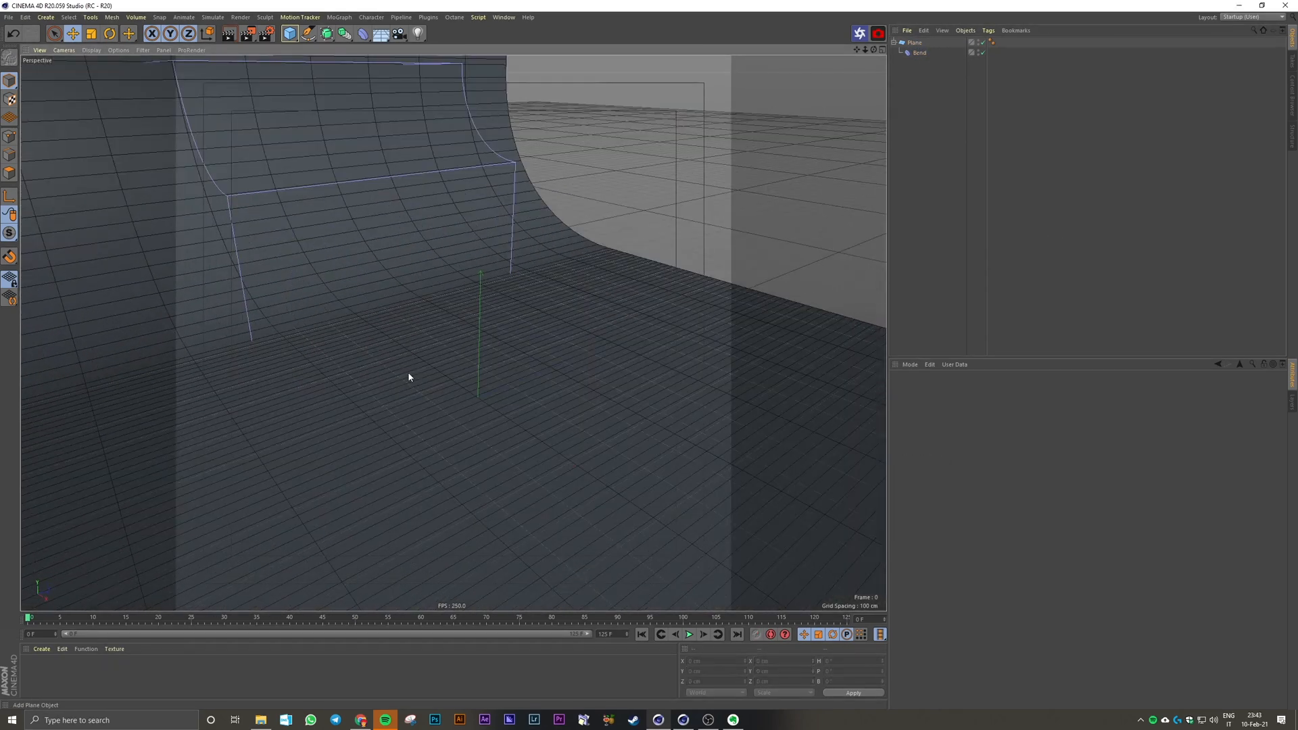
Step: Add a cylinder on the studio floor with a radius of 300 cm and a height of 50 cm
drag(296, 35, 501, 49)
scroll(574, 366, up, 6)
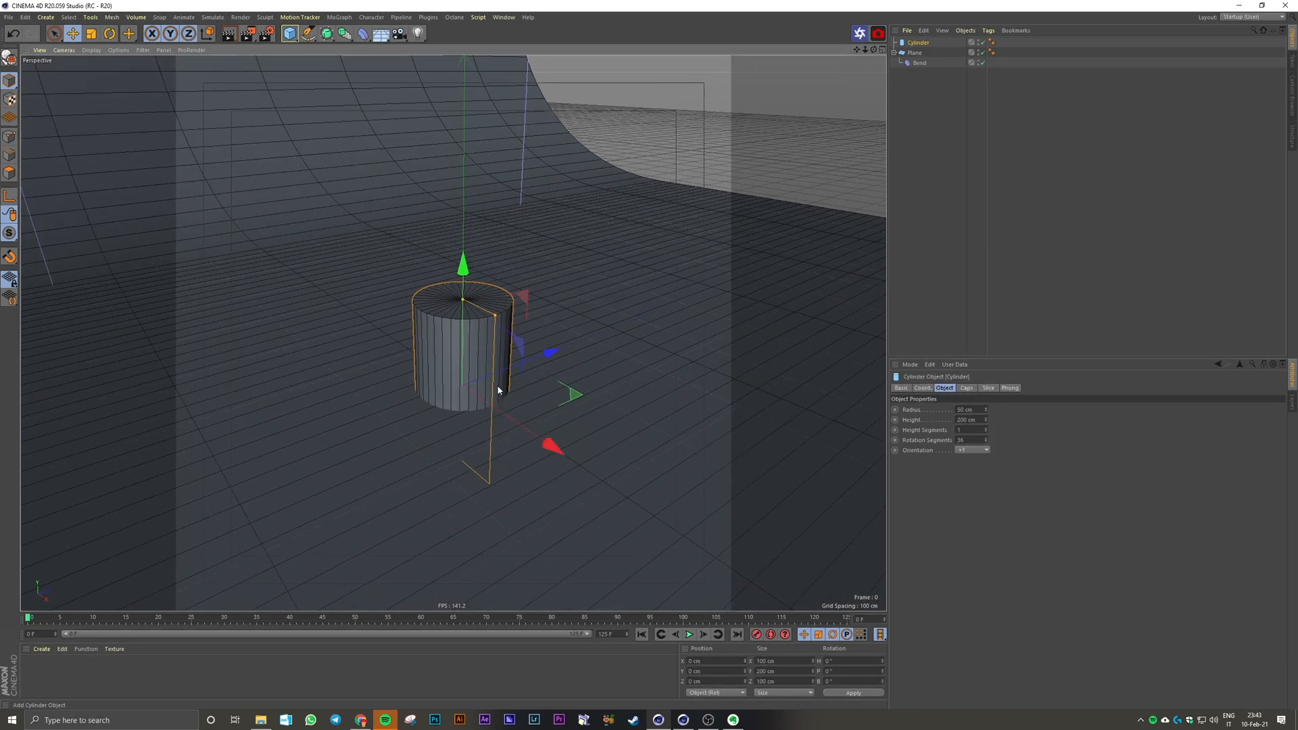
drag(495, 315, 637, 364)
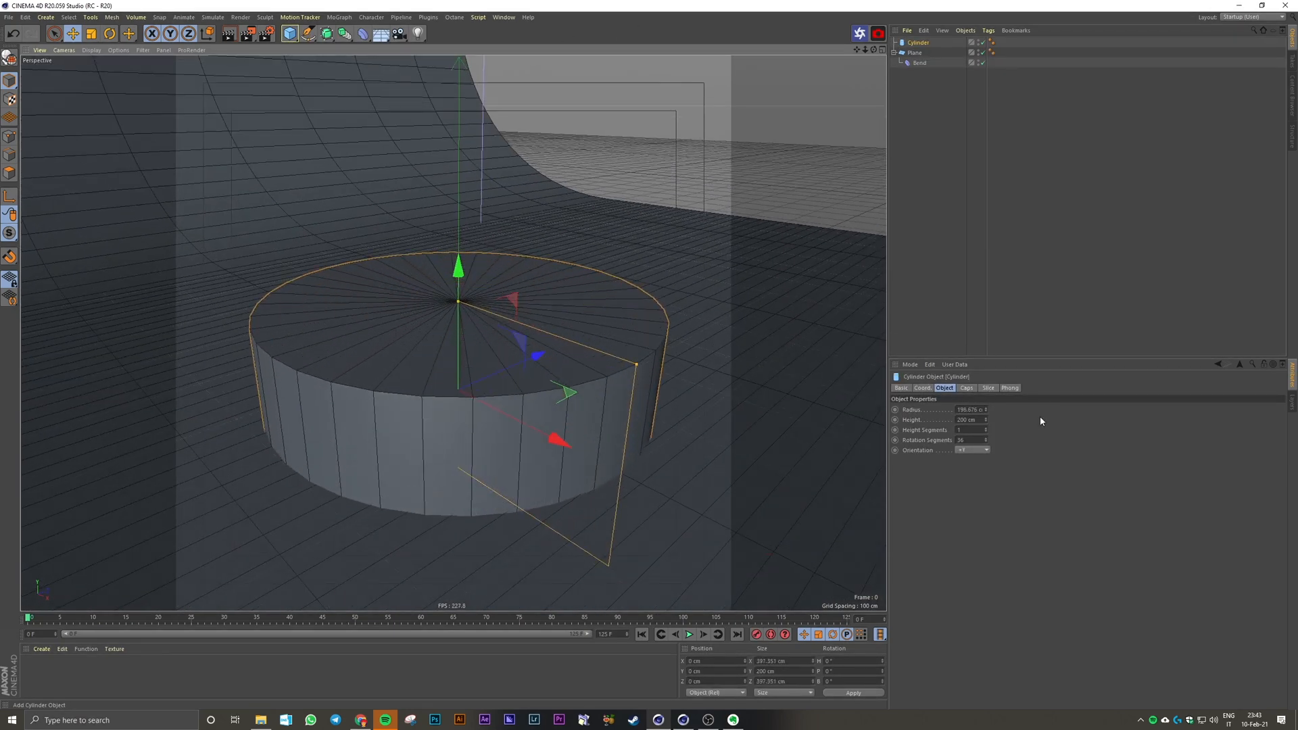
text(300)
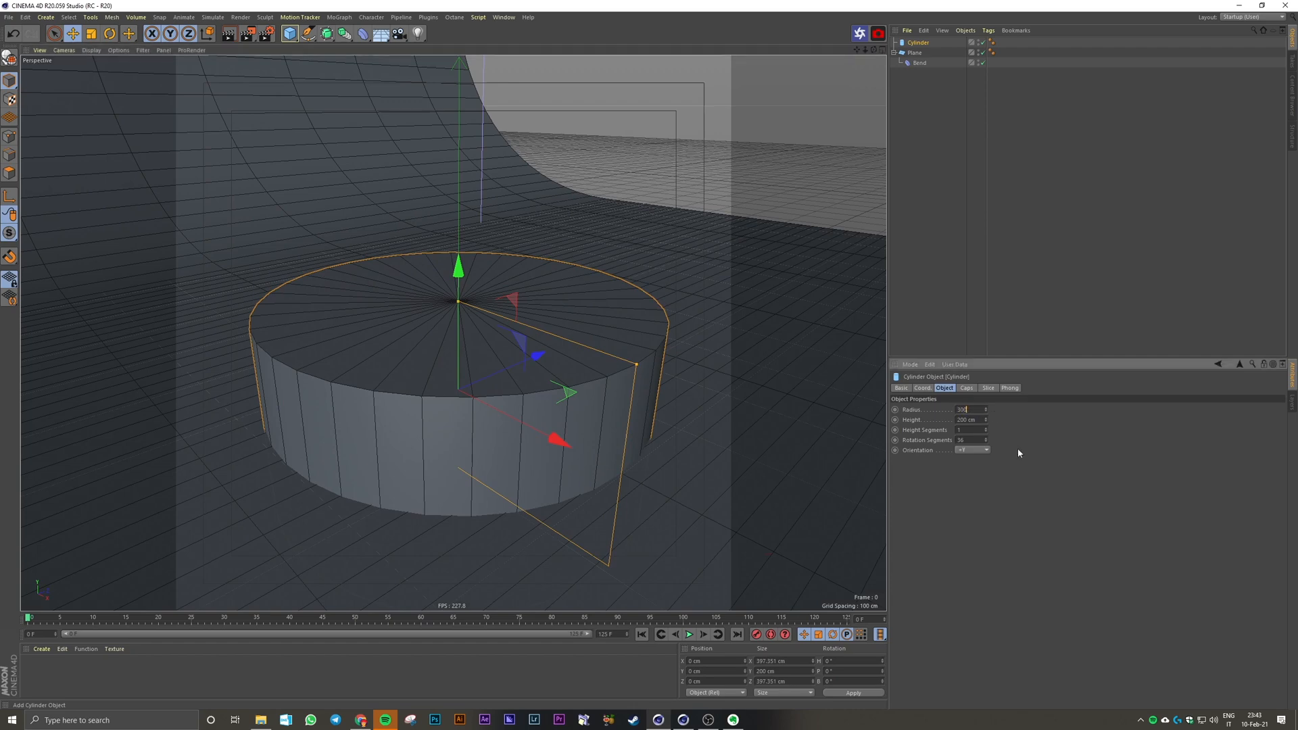
key(Tab)
text(50)
key(Return)
scroll(597, 483, down, 2)
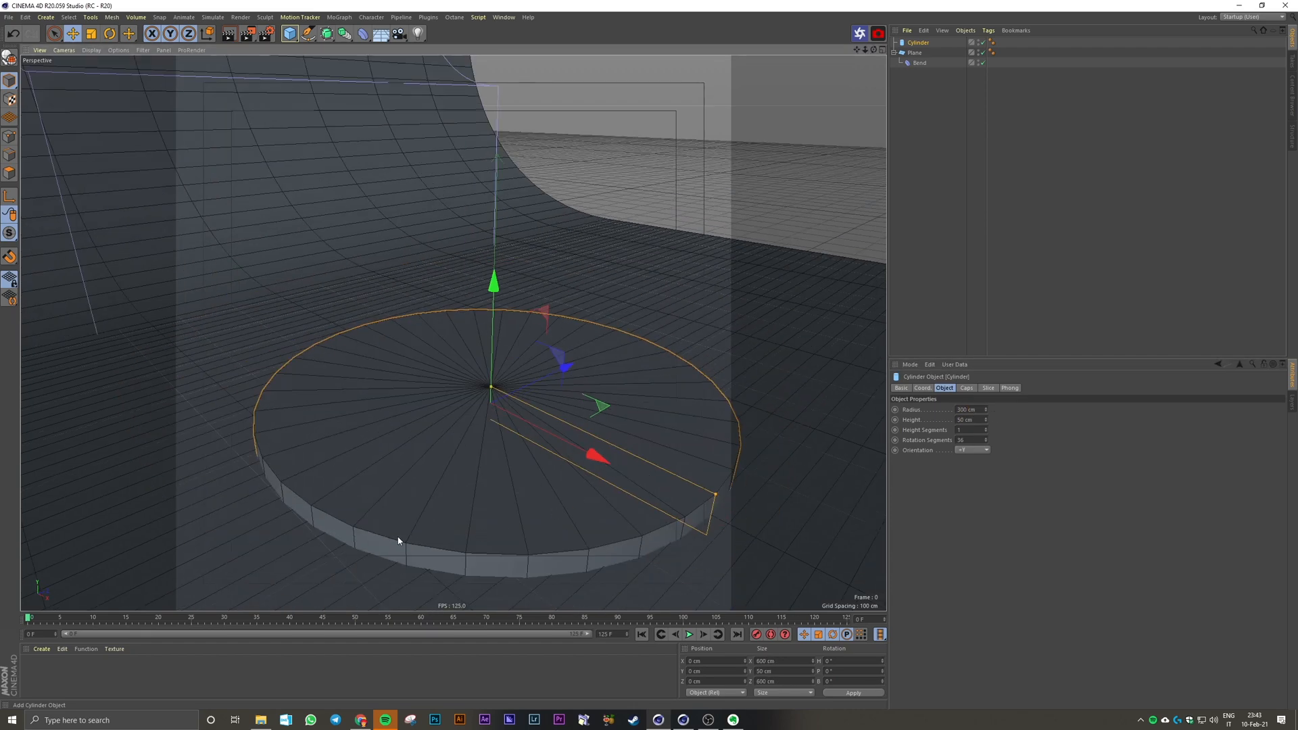
Step: Set the cylinder's rotation segments to 60 to smooth its round edge
alt+drag(399, 541, 354, 501)
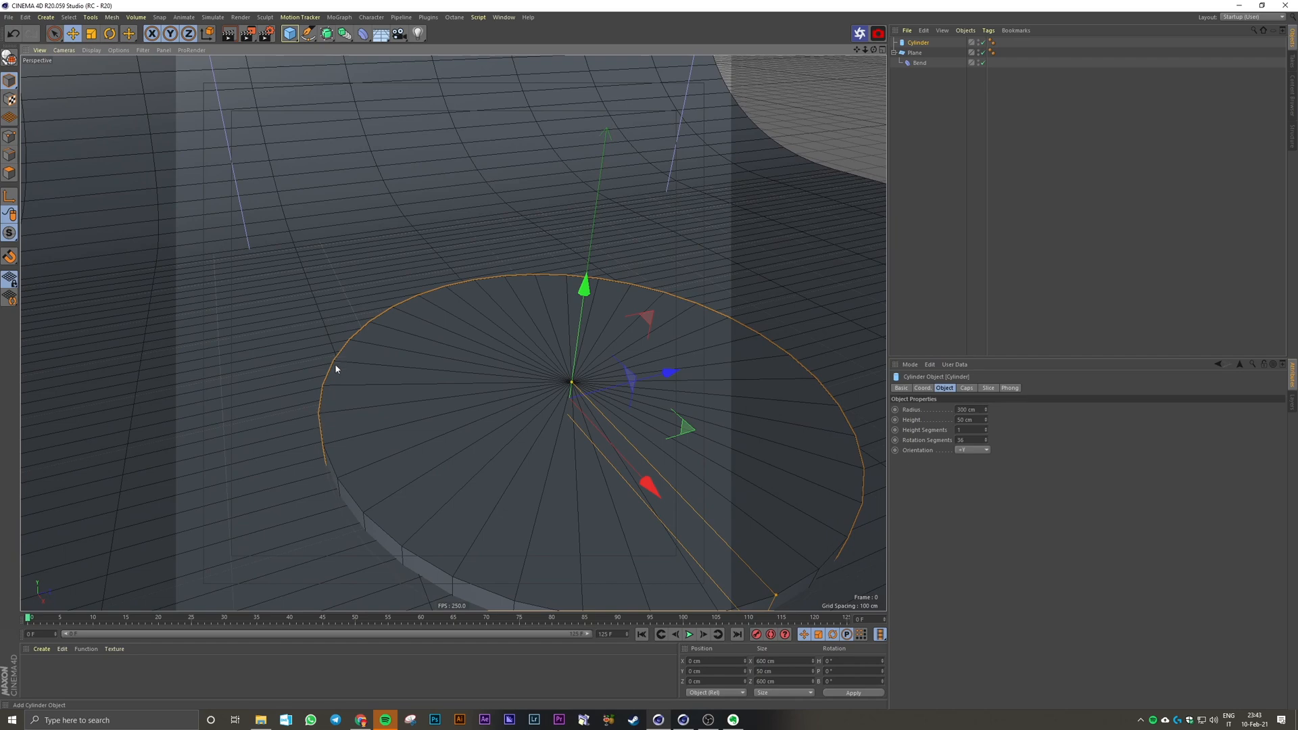
double_click(967, 440)
text(60)
key(Return)
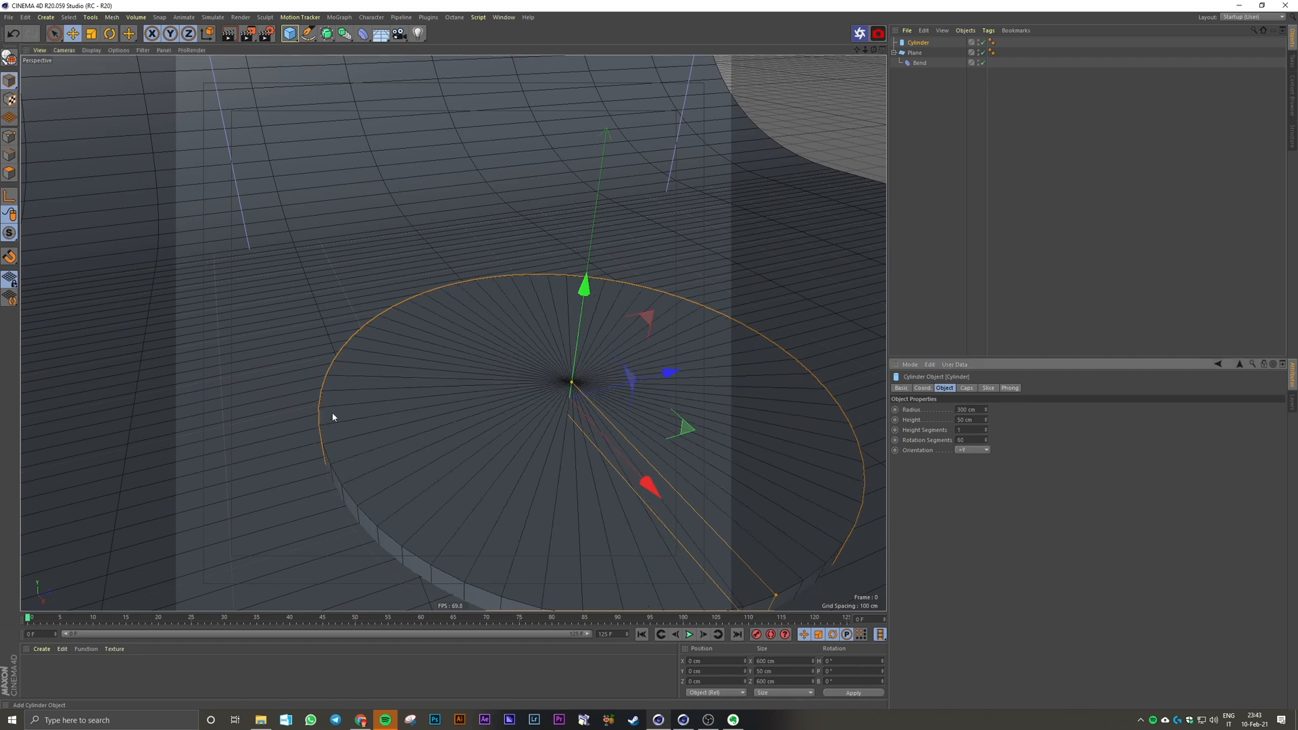
Step: Enable the fillet on the cylinder's caps and reduce the fillet radius to 8 cm
alt+drag(333, 417, 317, 465)
alt+drag(353, 338, 432, 297)
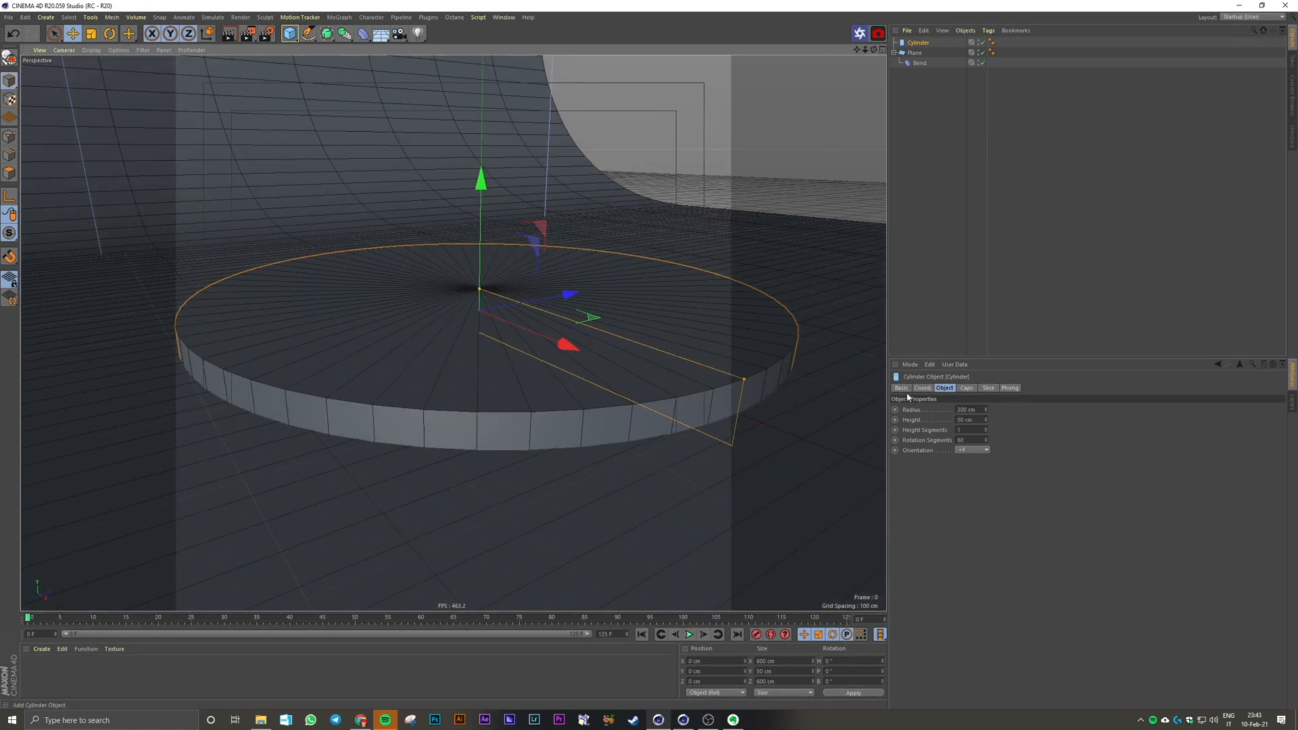
click(968, 388)
scroll(704, 353, up, 2)
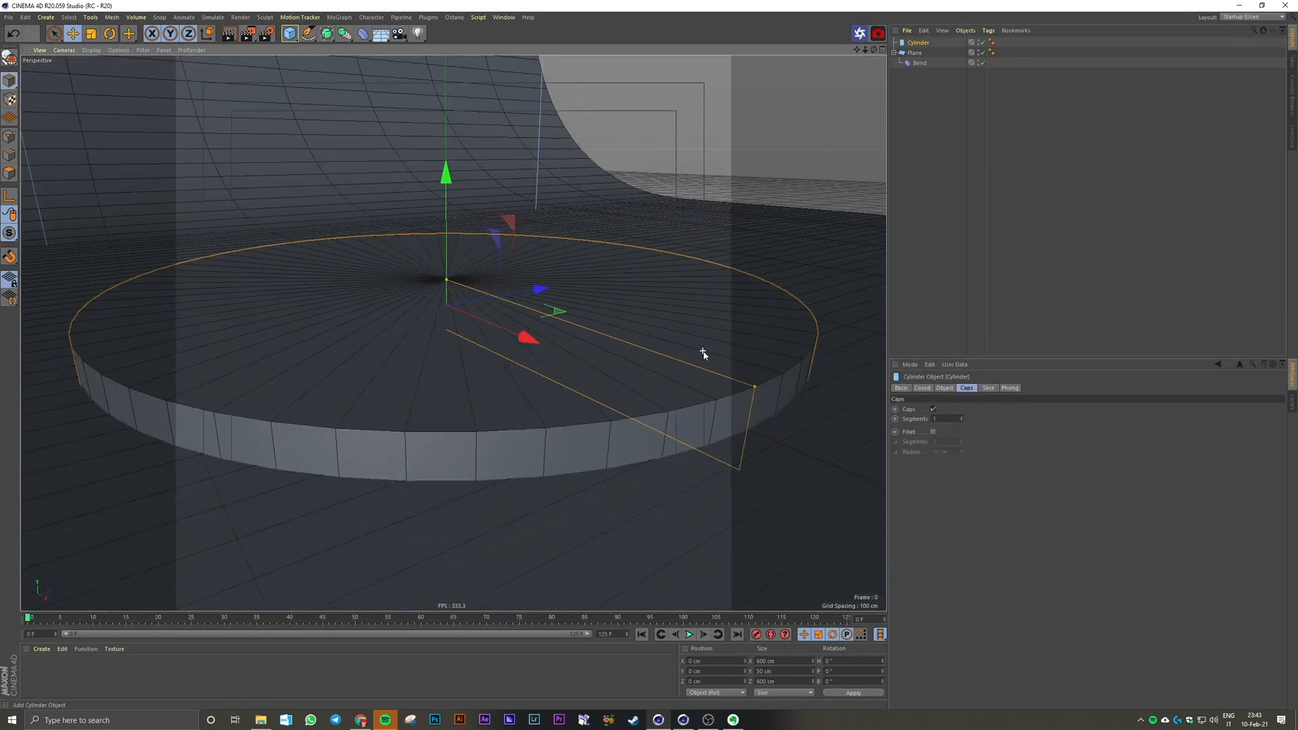
click(934, 433)
drag(961, 450, 962, 471)
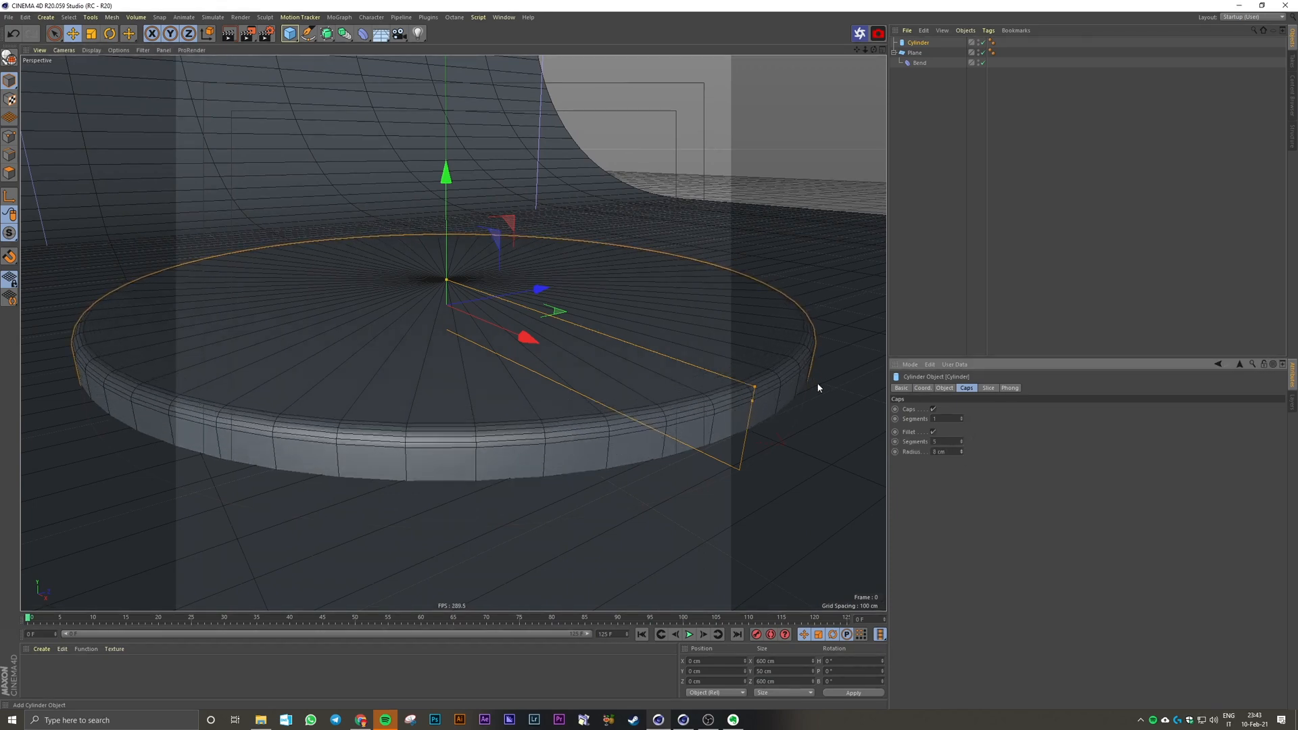
Step: Turn the cylinder's cap fillet off and on to compare the edge, and set the fillet radius to 5 cm
click(933, 432)
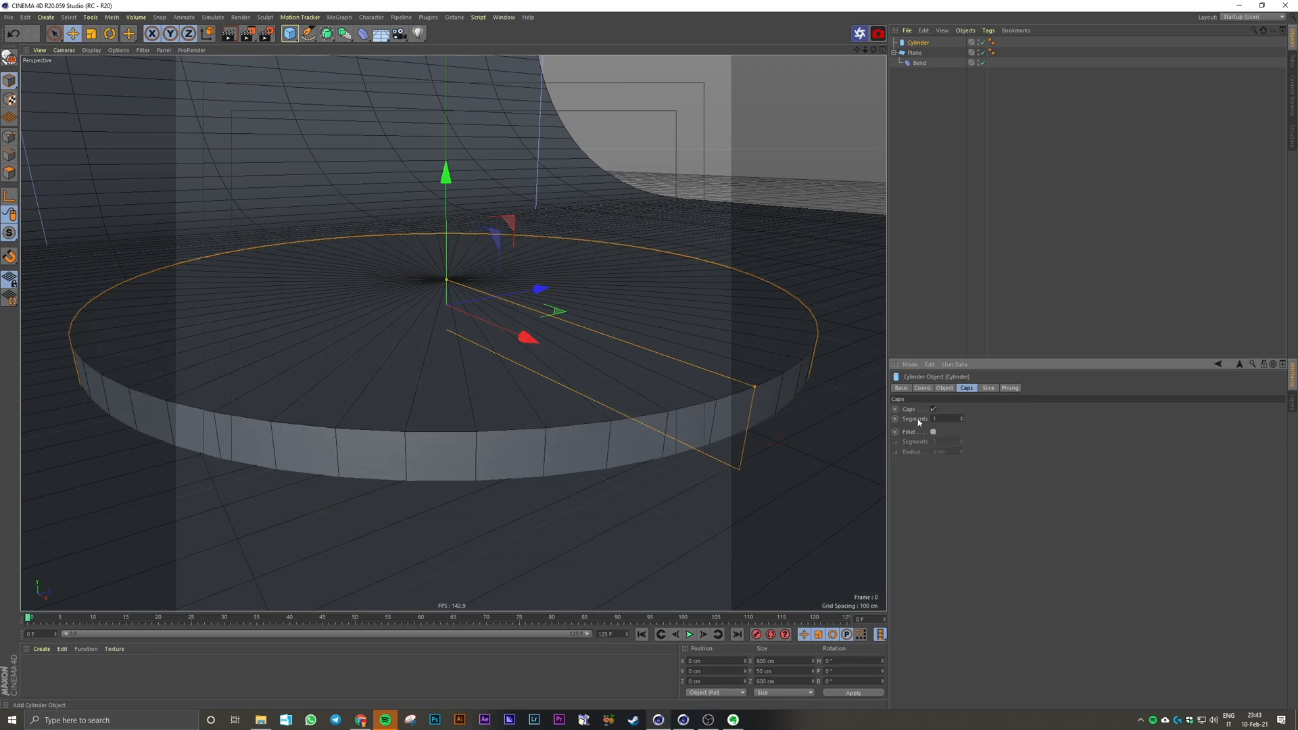
scroll(815, 348, up, 2)
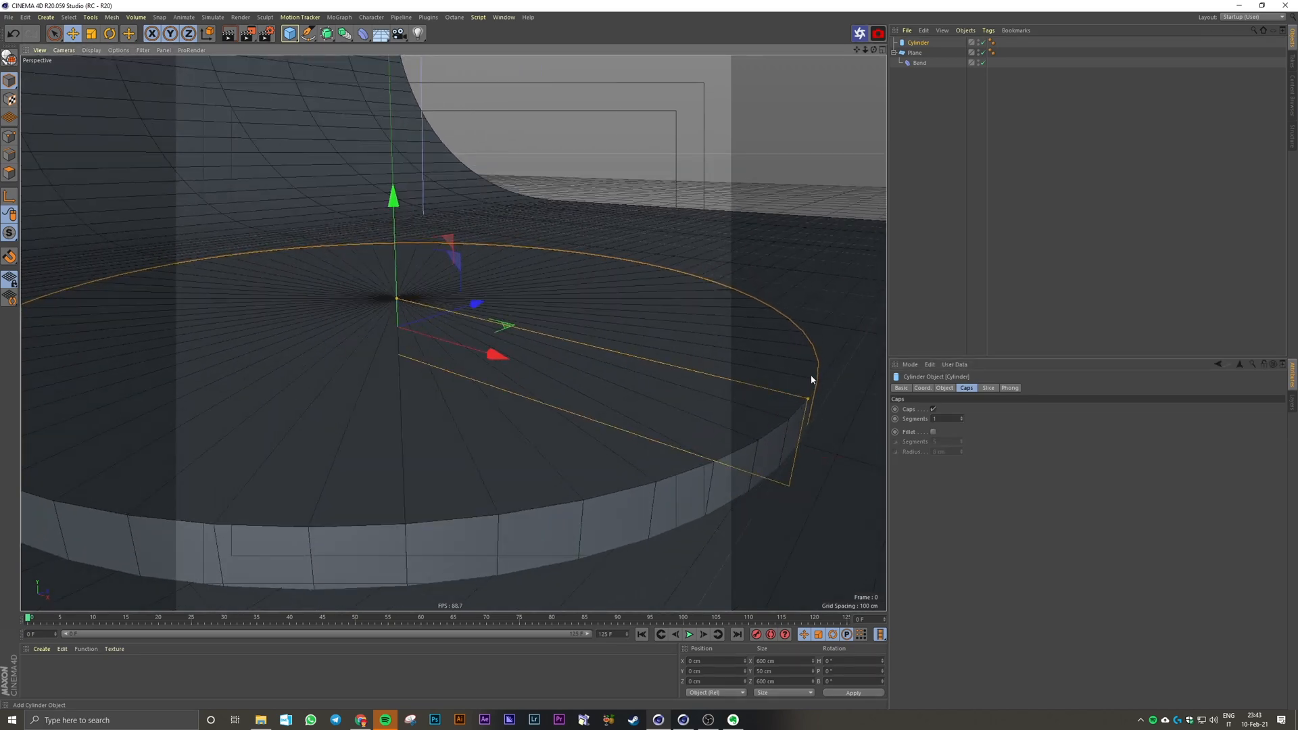
alt+drag(794, 419, 771, 423)
alt+middle_drag(770, 423, 562, 437)
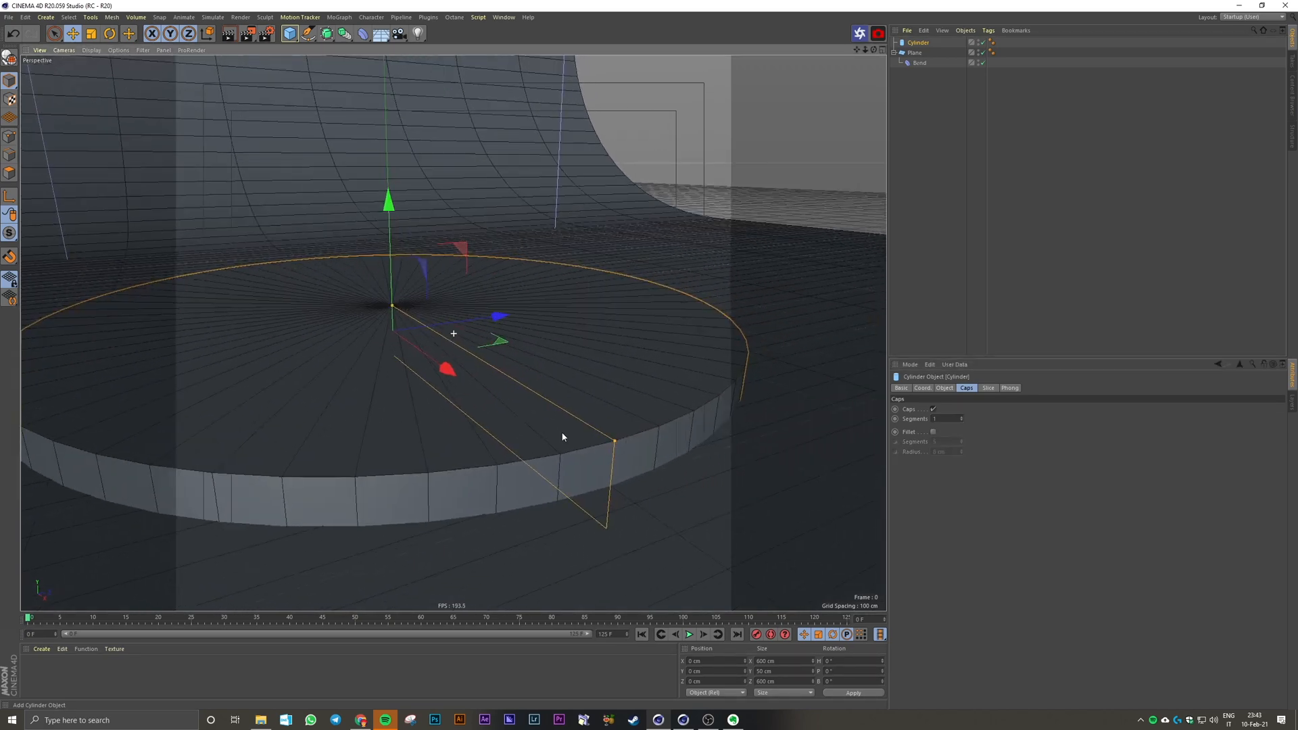
alt+drag(562, 437, 808, 446)
click(933, 432)
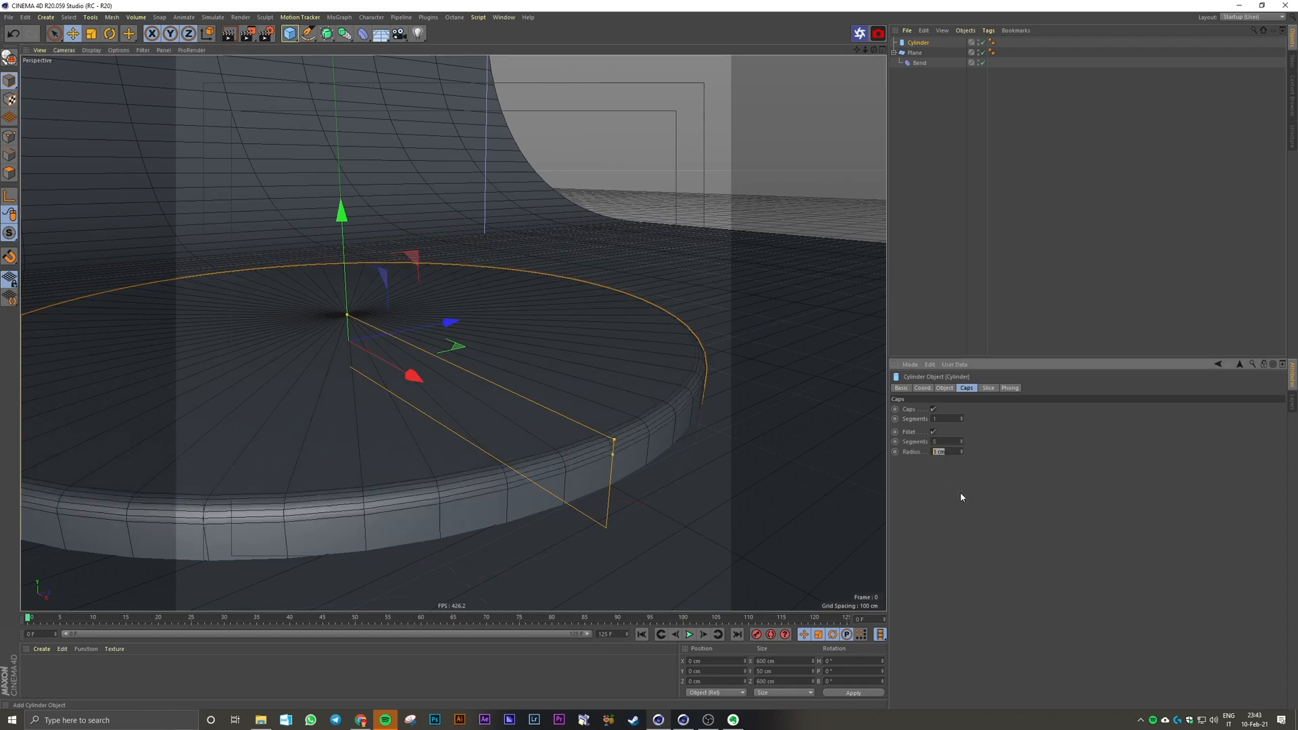
text(5)
key(Return)
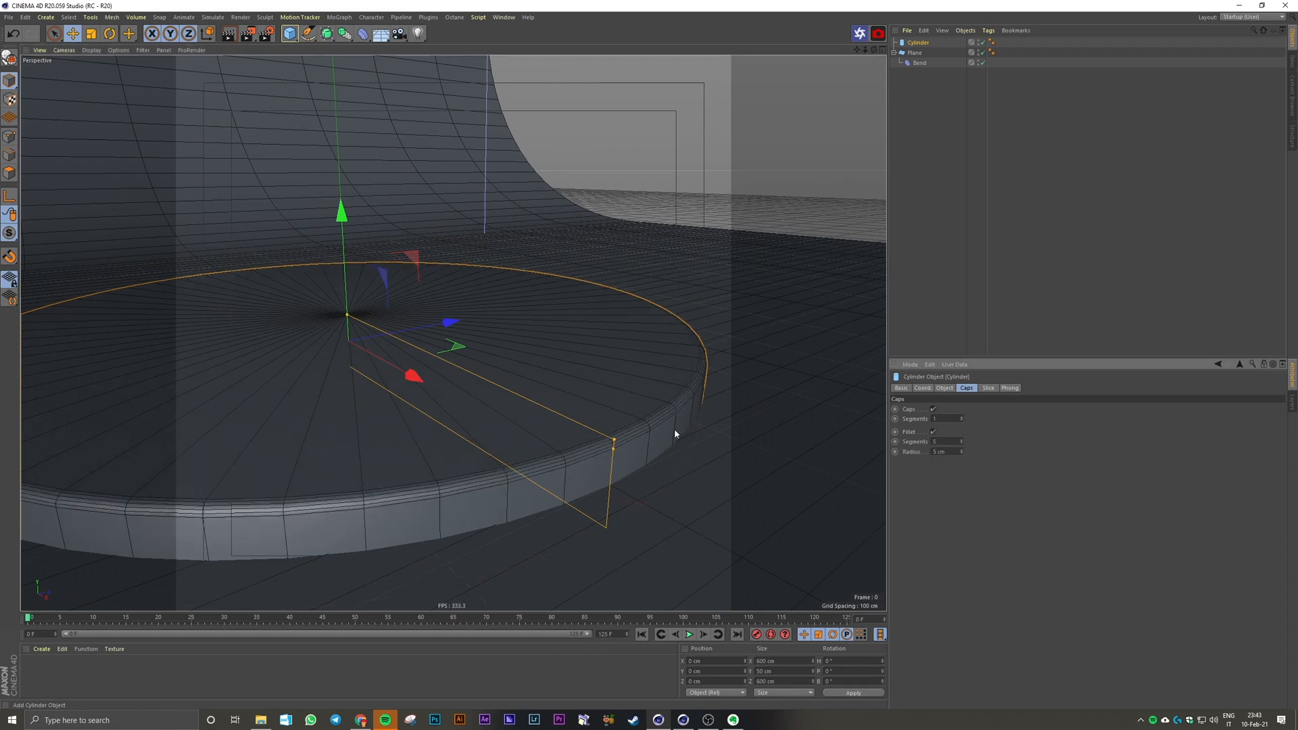
Step: Group the cylinder and the plane under one null and name it Main Structure
scroll(674, 430, down, 2)
click(997, 251)
alt+drag(608, 345, 544, 393)
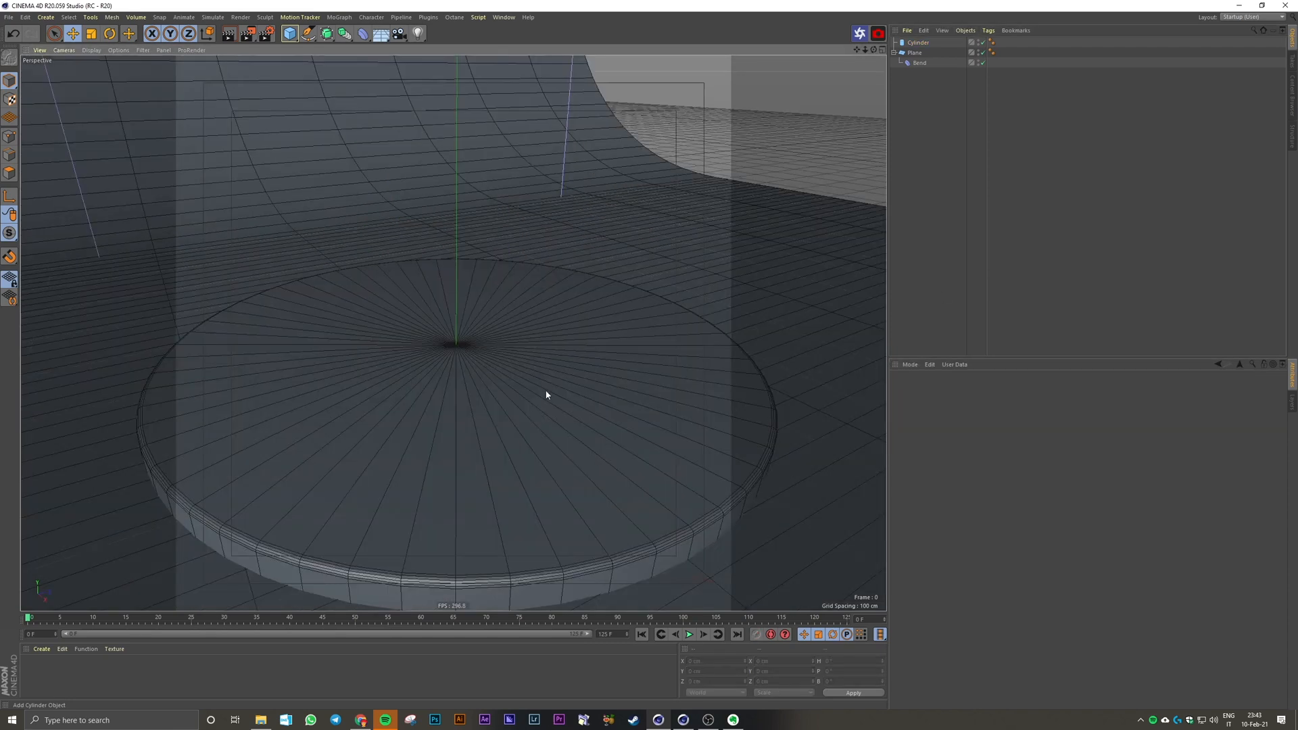
scroll(541, 397, down, 6)
click(894, 53)
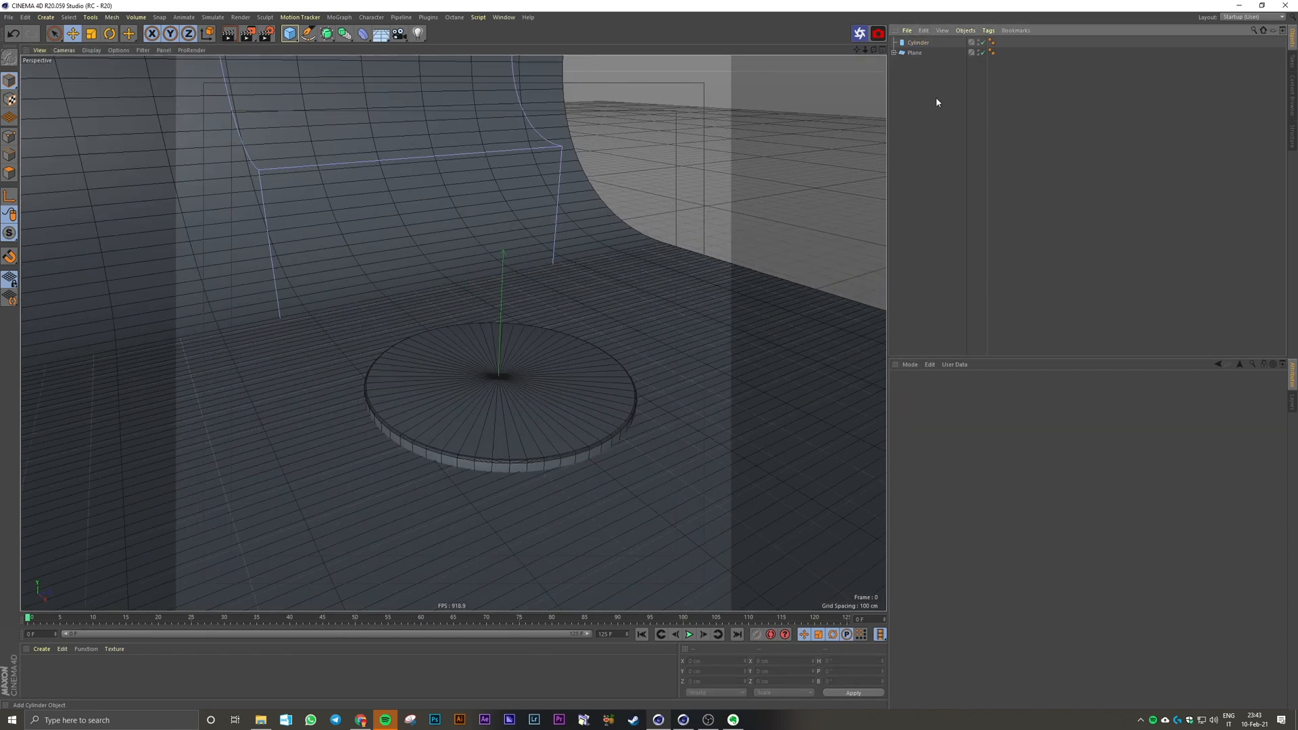
key(ctrl+a)
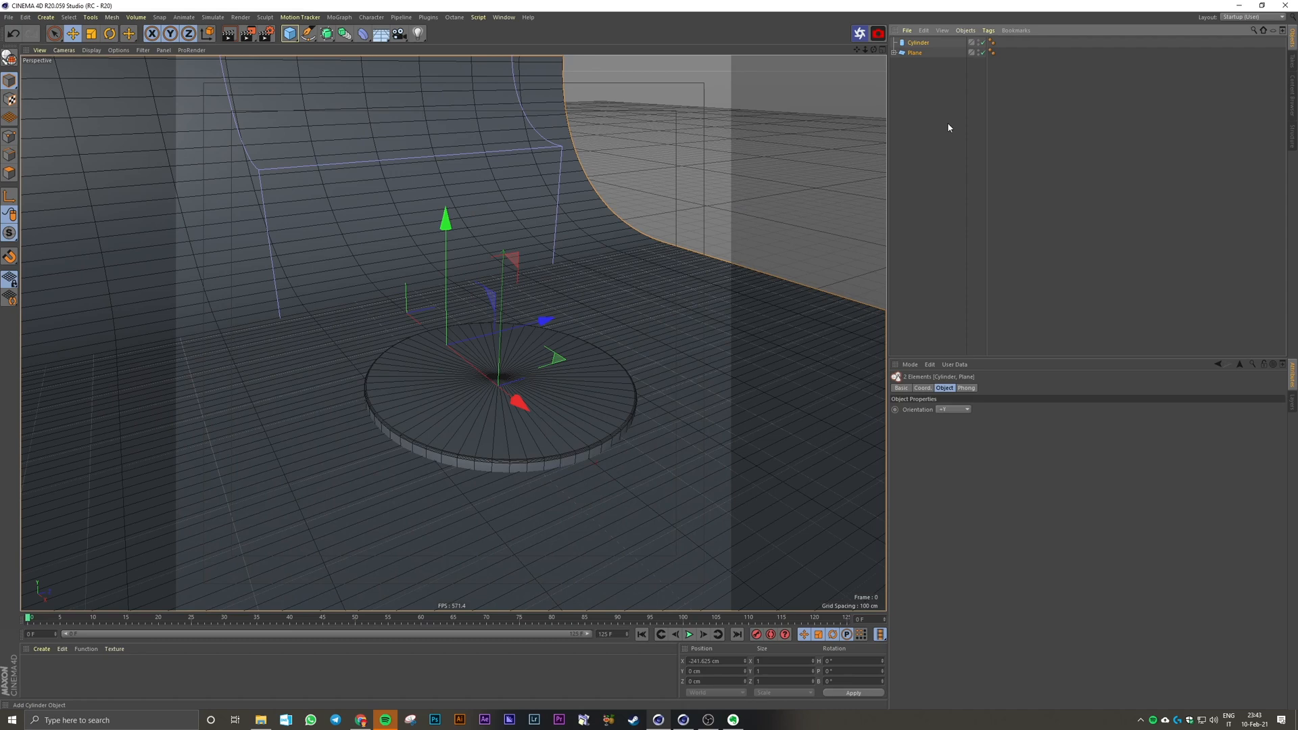
key(alt+g)
double_click(913, 43)
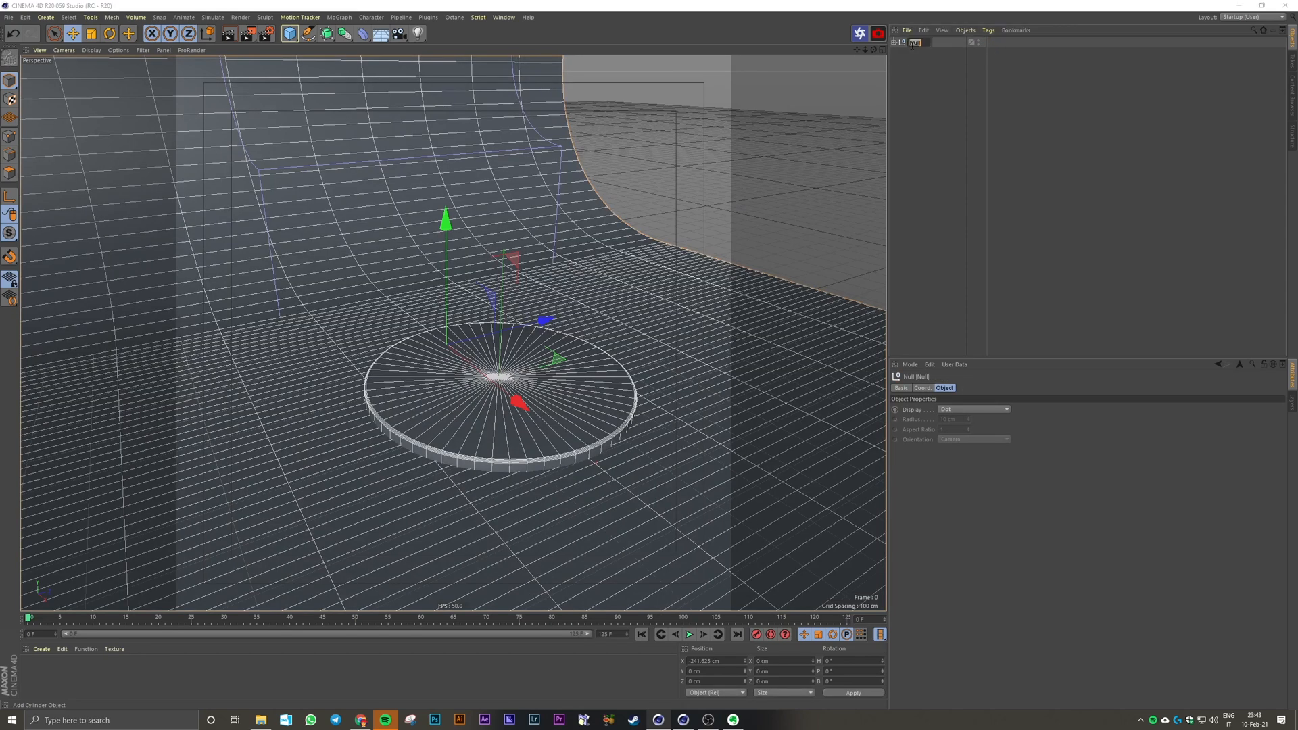
text(Main St)
key(Return)
click(778, 142)
Step: Add a cube, raise it onto the round base, and flatten it to a Y size of 15 cm
scroll(493, 341, up, 3)
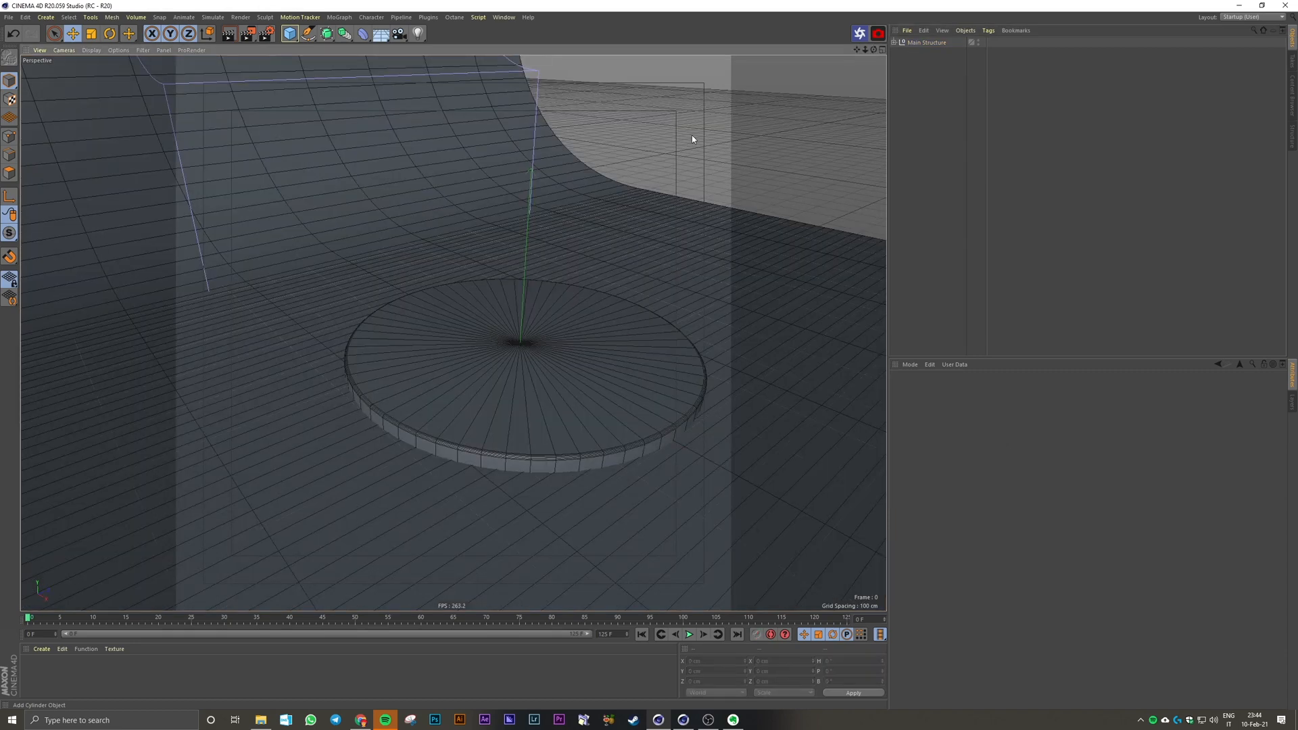
click(290, 34)
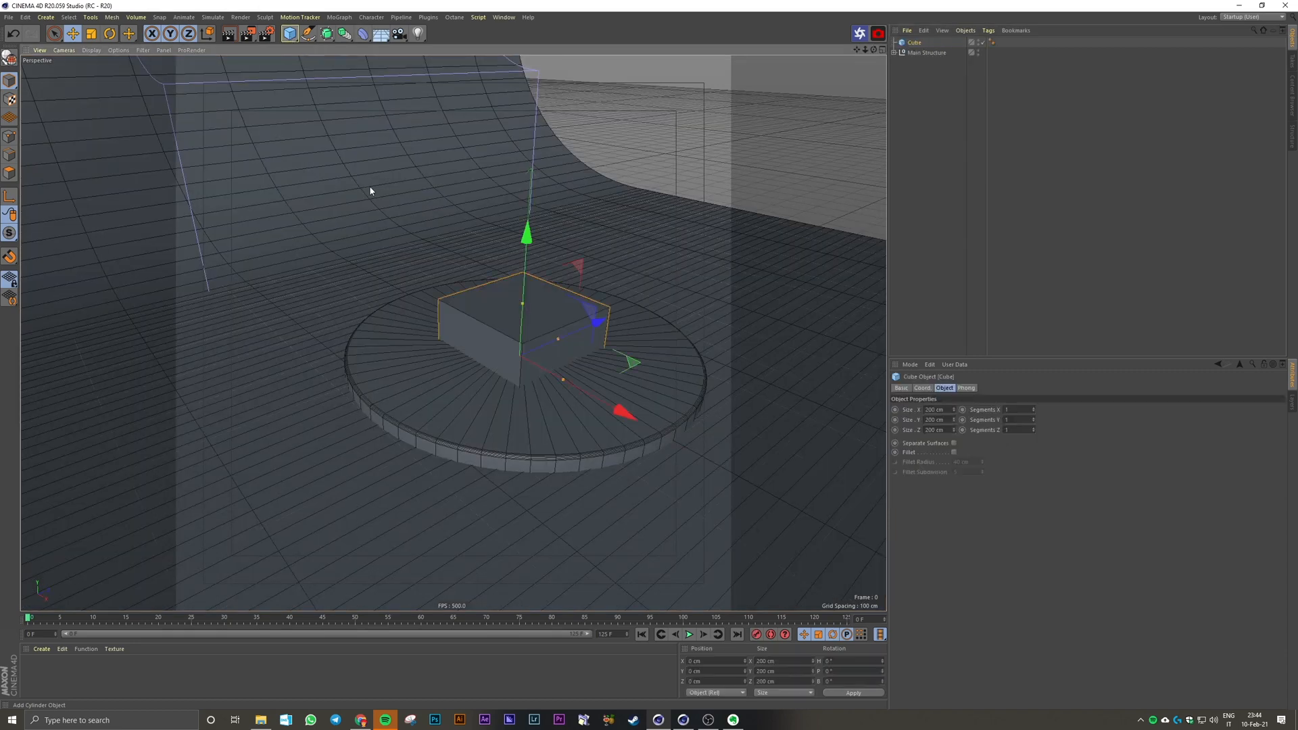
scroll(519, 313, up, 3)
drag(493, 277, 492, 310)
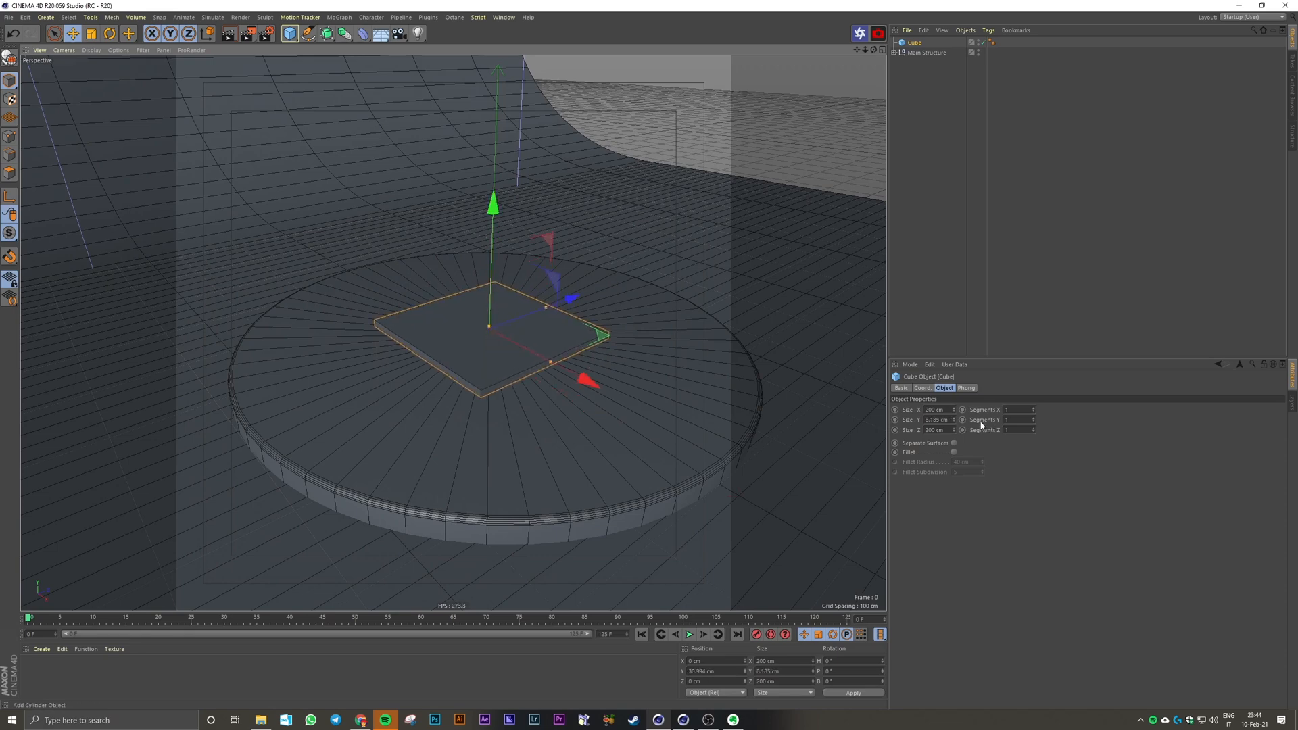
click(955, 422)
double_click(948, 420)
text(15)
key(Return)
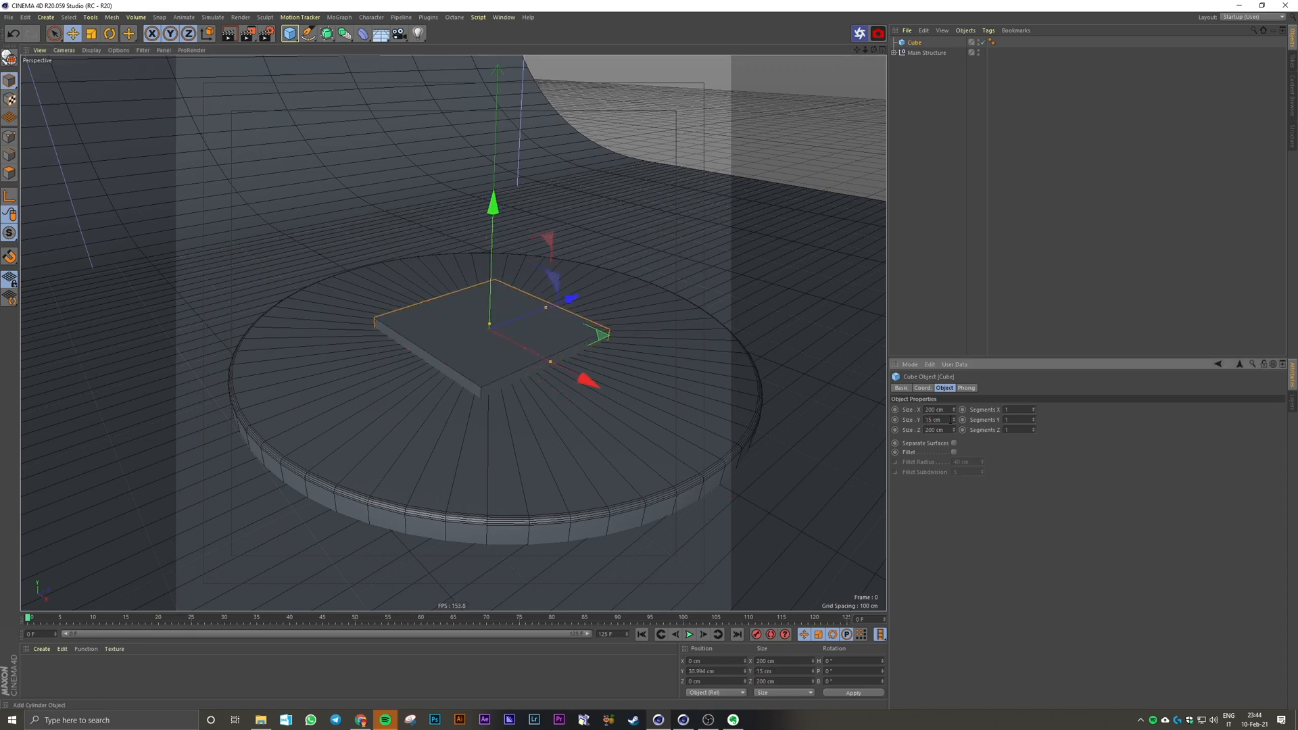
Step: Set the flat cube's X and Z sizes to 300 cm
alt+drag(510, 373, 491, 357)
double_click(936, 410)
text(300)
key(Tab)
key(Tab)
text(300)
key(Return)
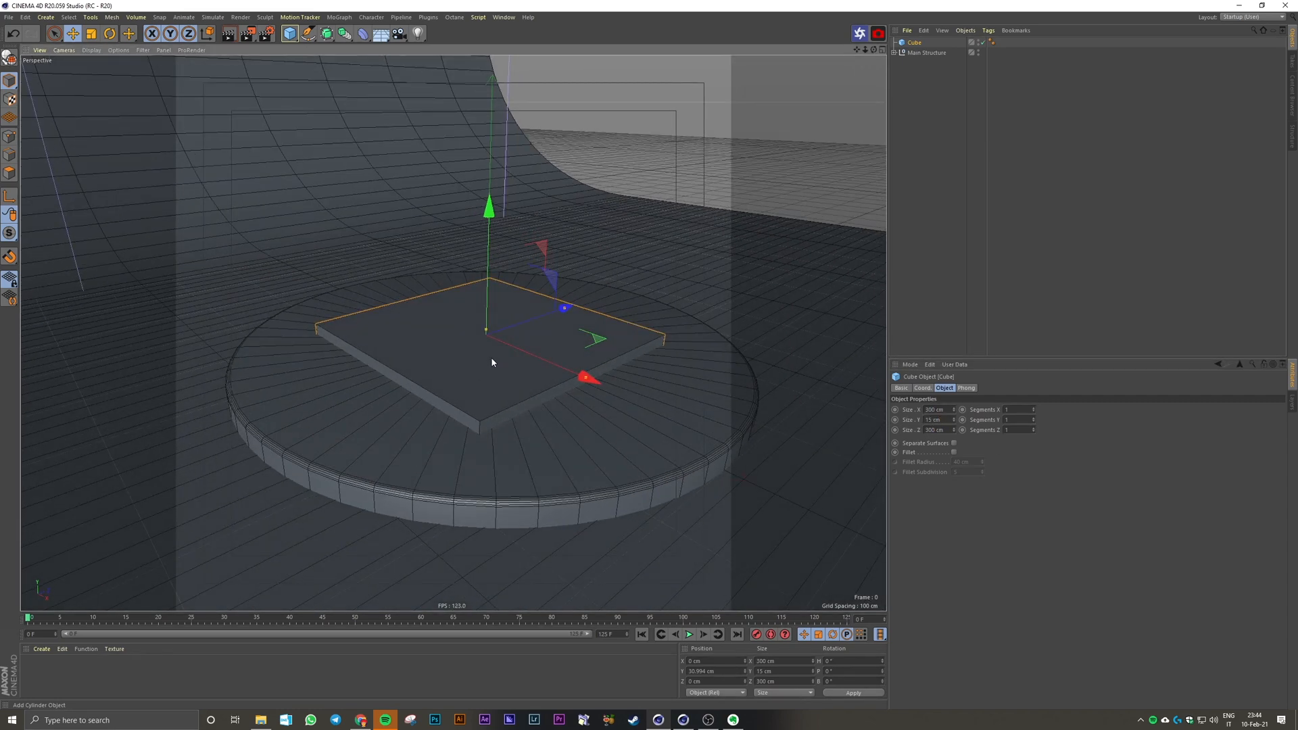
Step: Enable the fillet on the flat cube and set its fillet radius to 3 cm
click(954, 453)
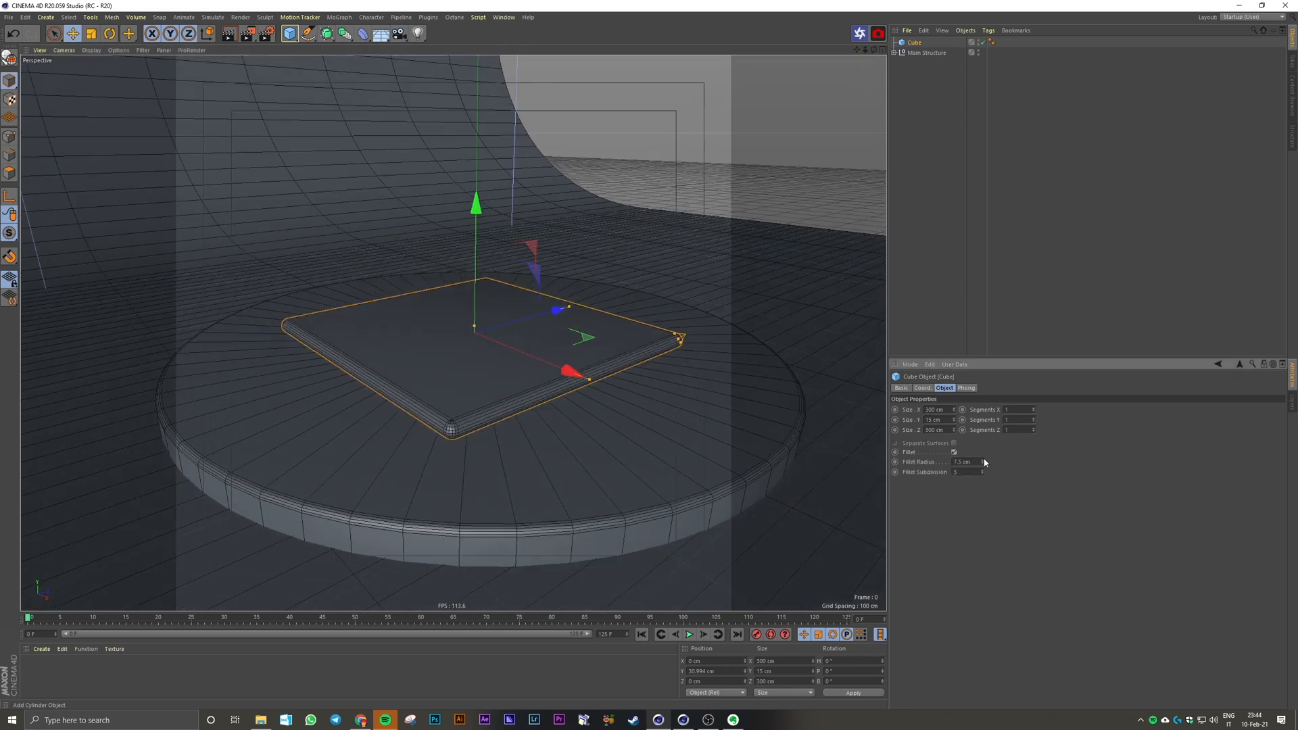
drag(983, 462, 942, 465)
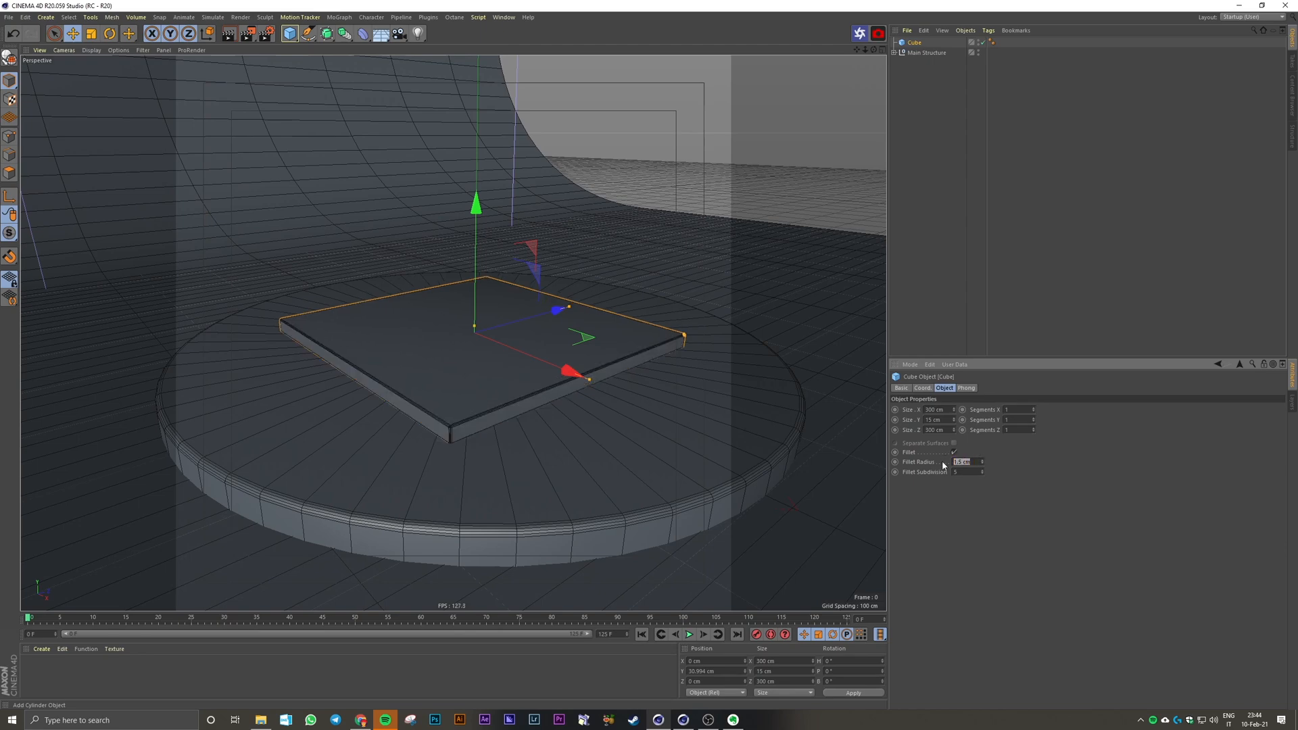
text(3)
key(Return)
scroll(472, 429, up, 2)
click(967, 473)
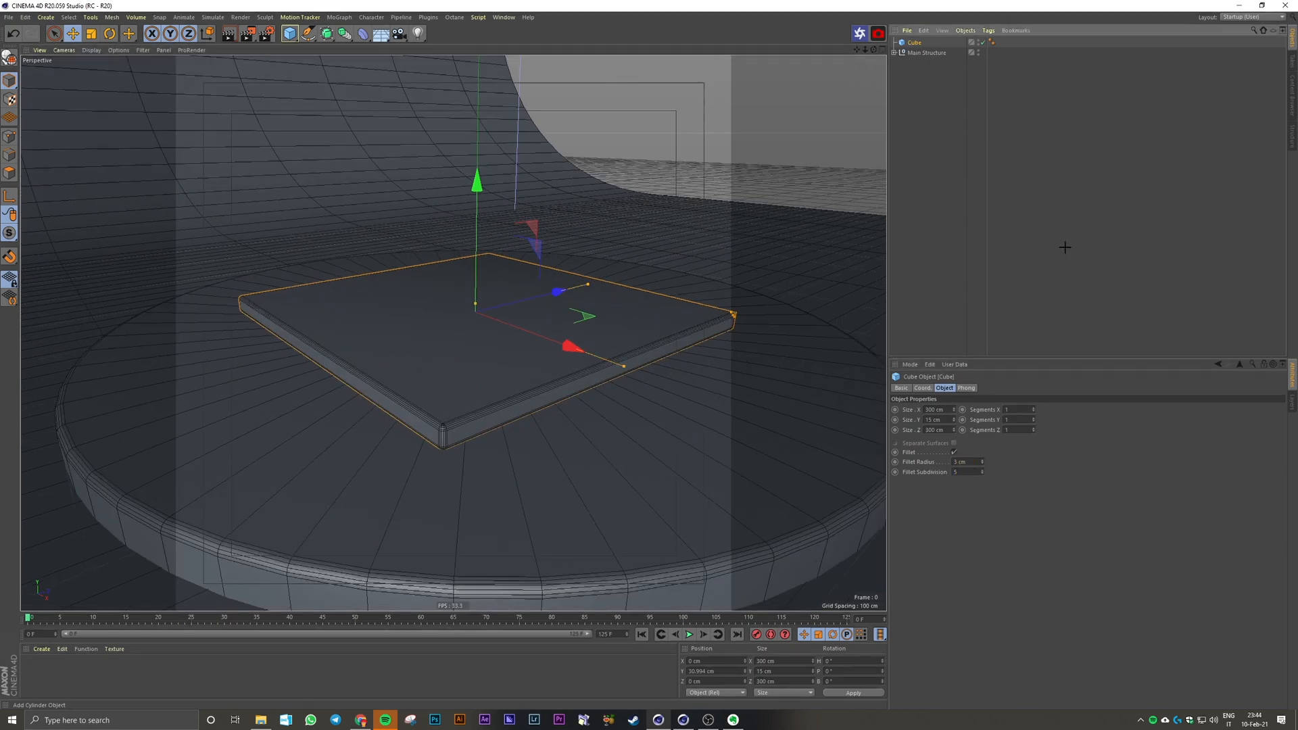
Step: Lower the flat cube along its Y axis into the round base, to about 25 cm
alt+drag(585, 406, 606, 390)
drag(447, 303, 453, 312)
click(947, 128)
alt+drag(586, 380, 559, 407)
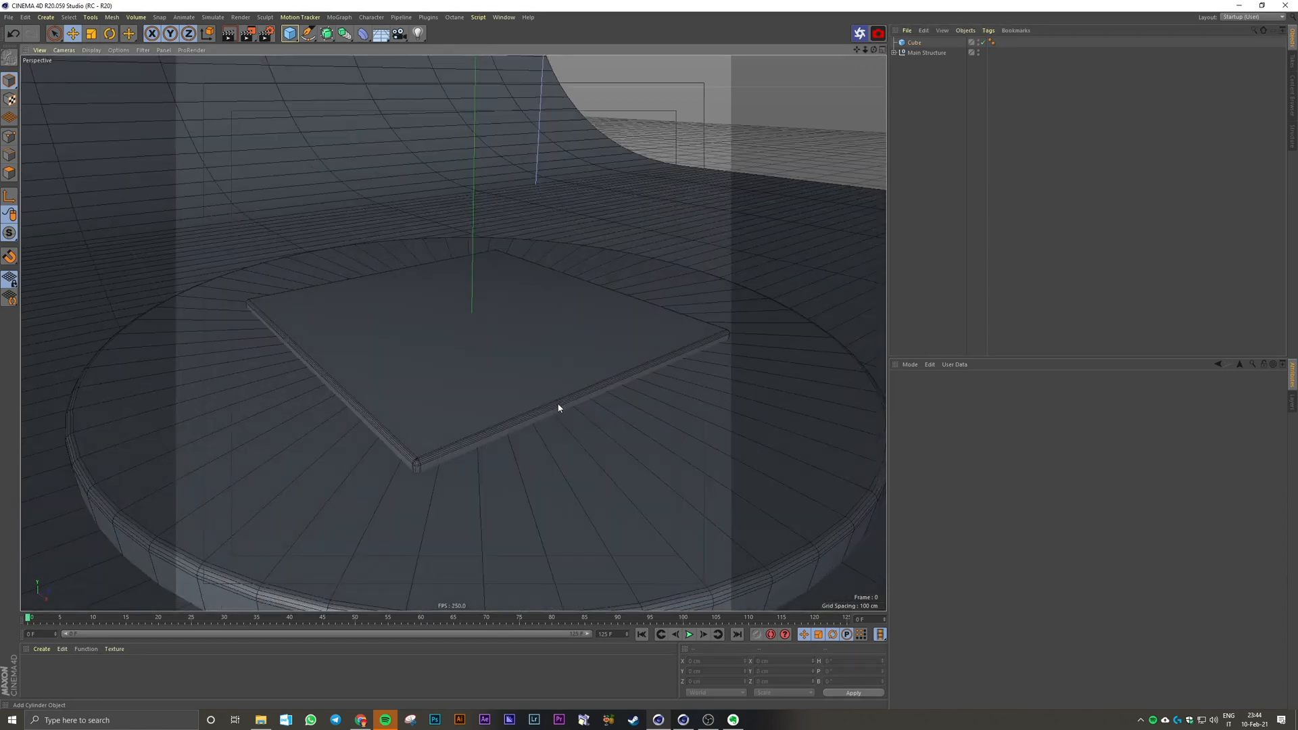
Step: Set the flat cube's Y size to 20 cm and nudge it up in the front view to about Y 25.3 cm
click(559, 407)
drag(943, 420, 903, 428)
text(20)
key(Return)
middle_click(492, 299)
middle_click(499, 503)
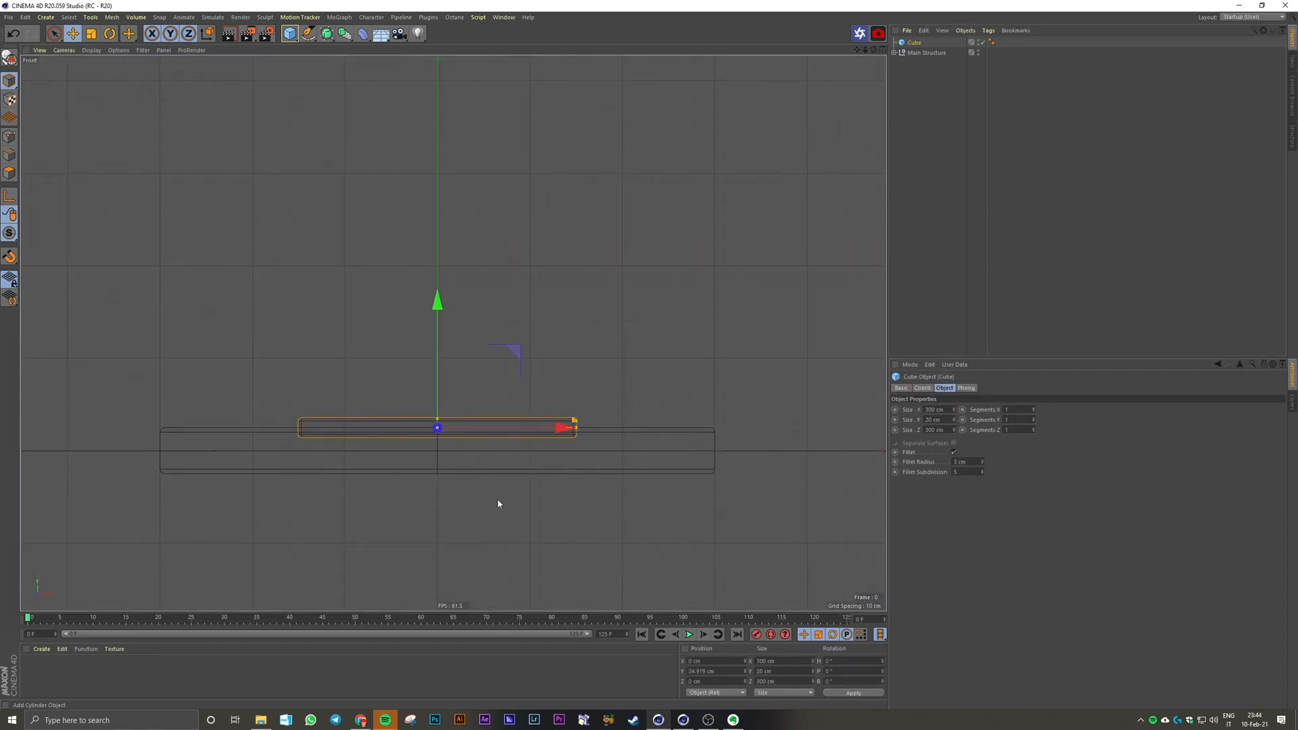
scroll(406, 423, up, 5)
drag(485, 389, 486, 388)
middle_click(539, 350)
middle_click(433, 304)
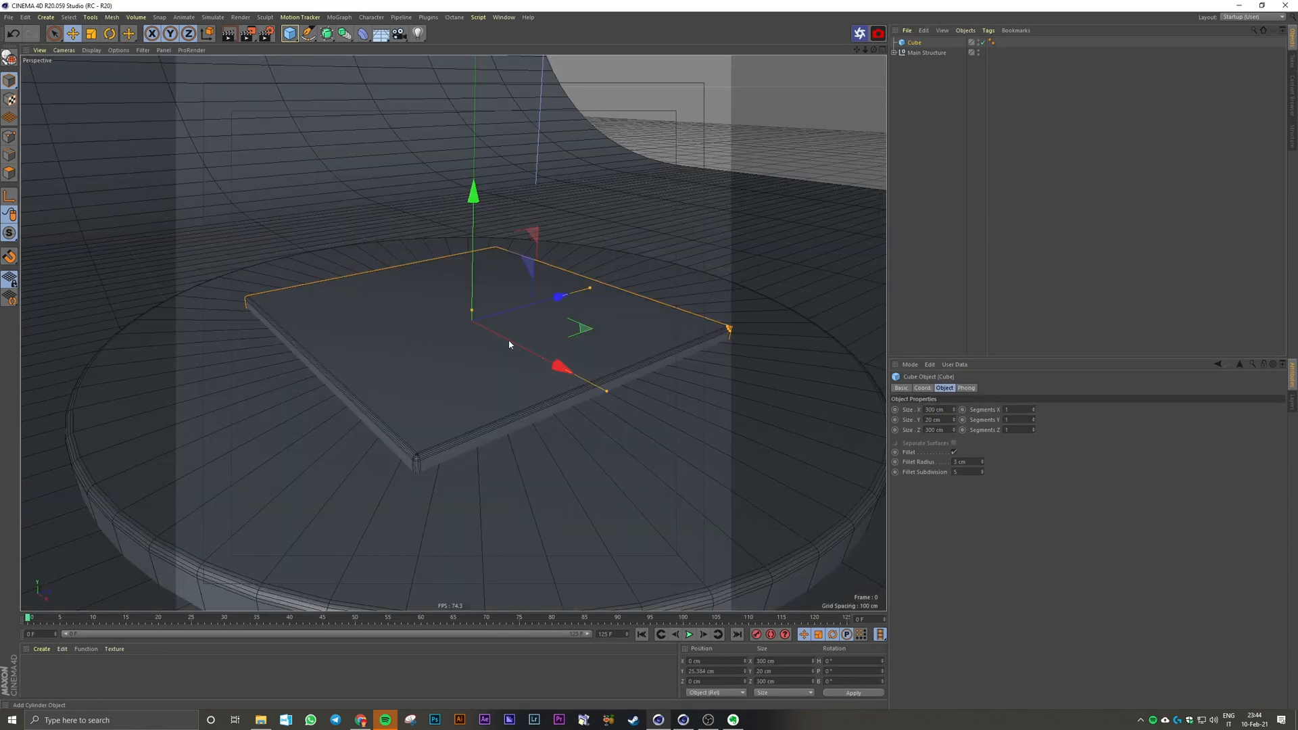
alt+drag(555, 346, 524, 370)
scroll(528, 351, down, 4)
click(943, 284)
click(540, 369)
click(984, 226)
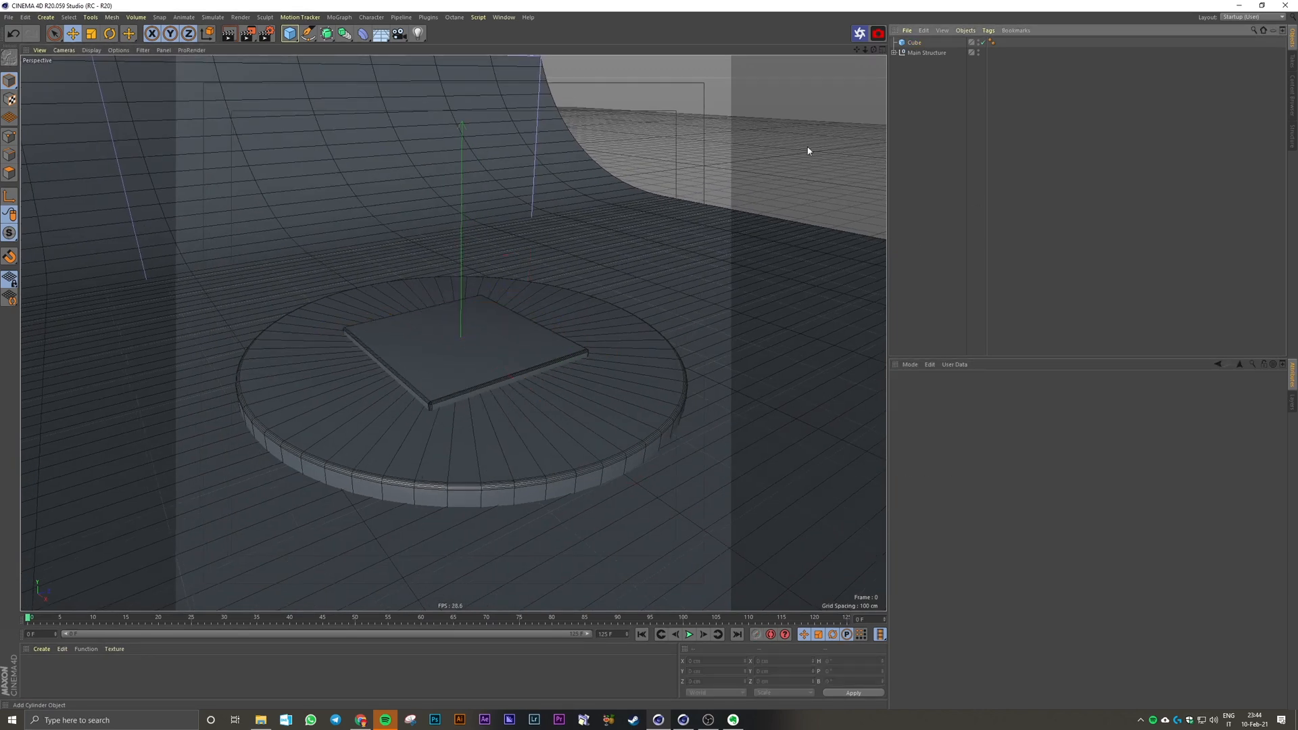
Step: Add a tube at the centre of the square slab with an inner radius of 30 cm and an outer radius of 45 cm
click(290, 33)
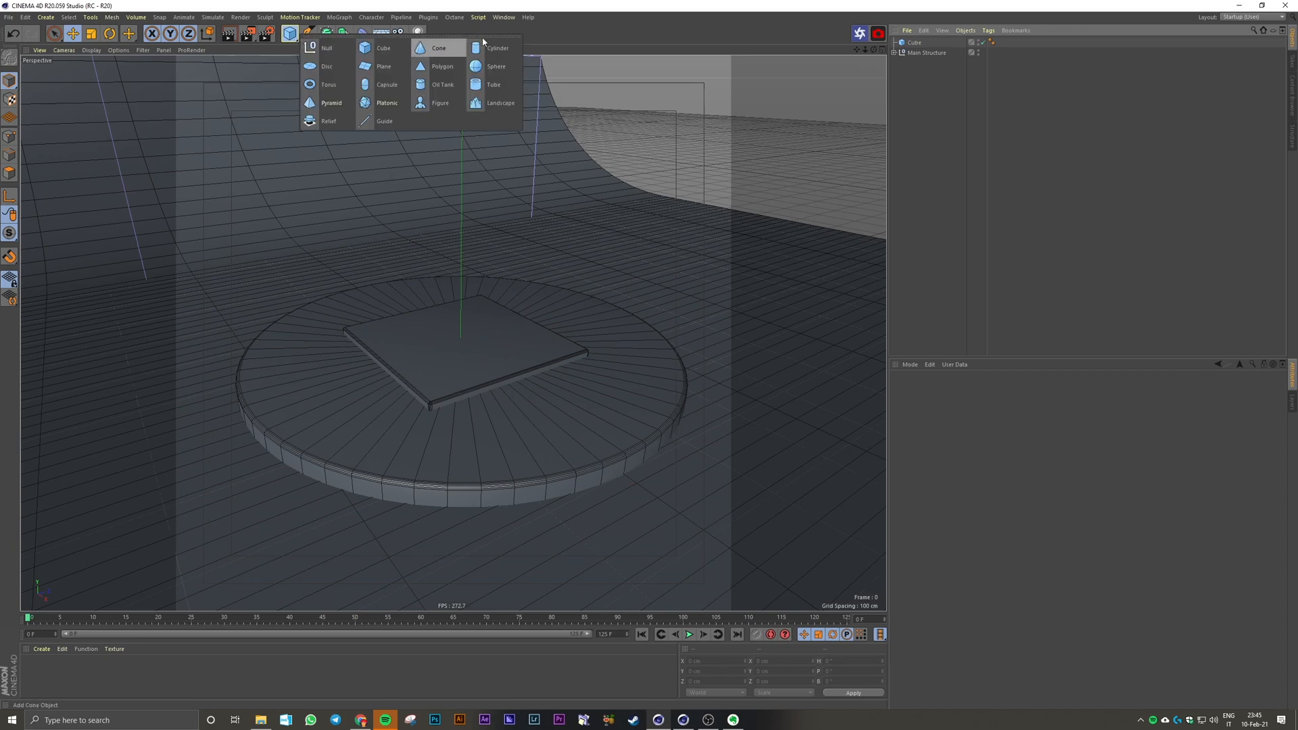
click(501, 81)
scroll(498, 355, up, 4)
alt+drag(498, 354, 498, 368)
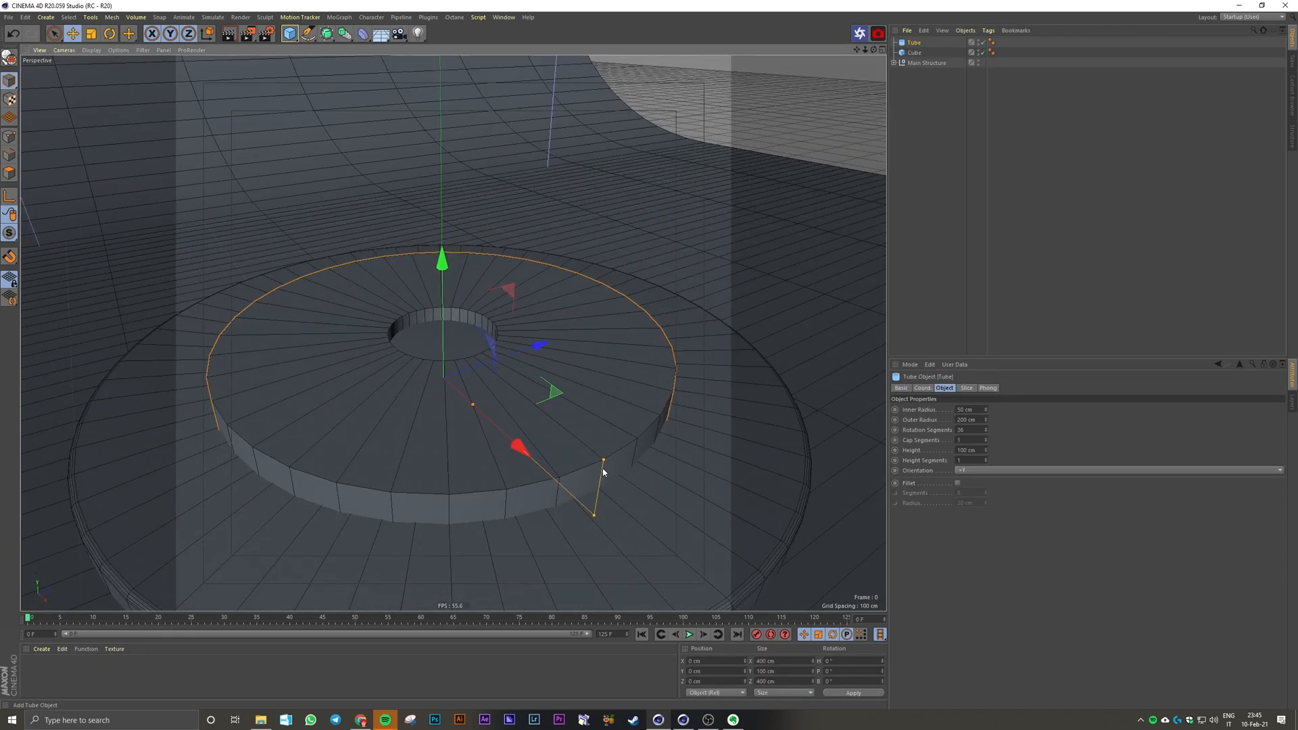
drag(986, 410, 987, 441)
drag(973, 411, 930, 425)
text(3045)
key(Return)
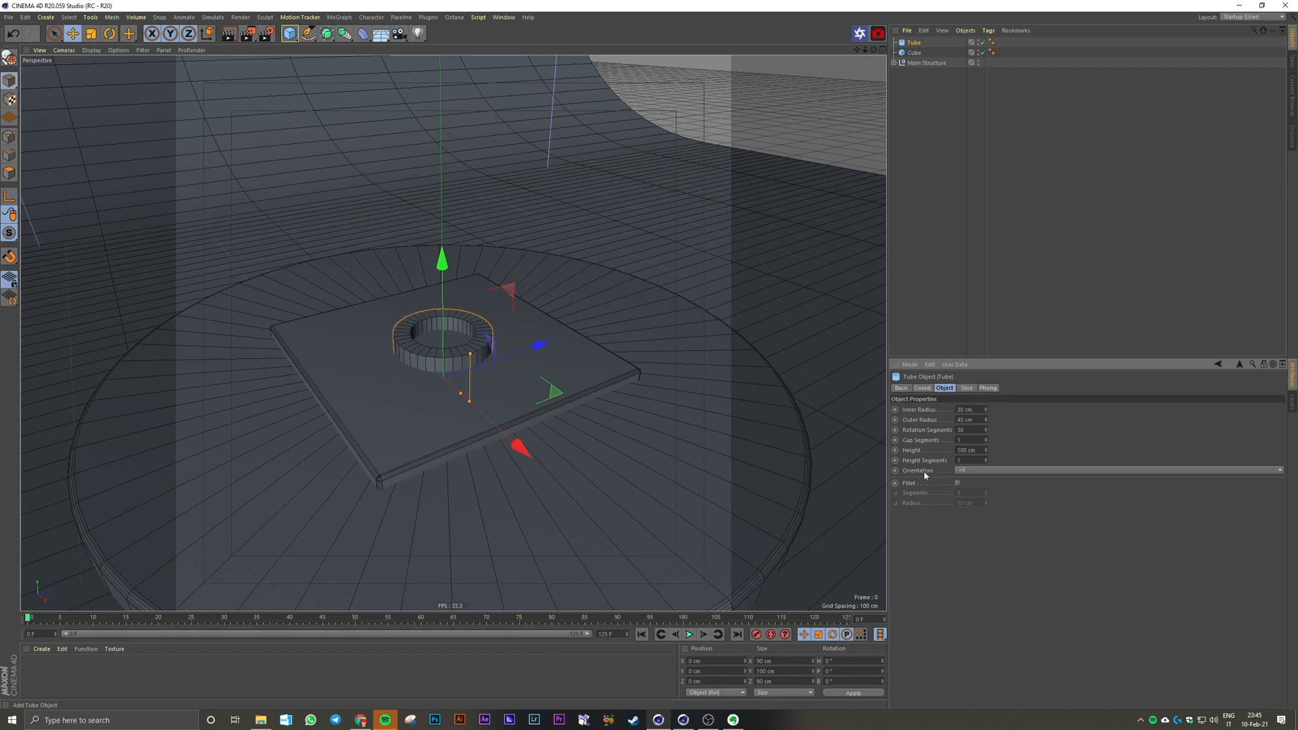
Step: Enable the fillet on the tube and set its fillet radius to 3 cm
click(957, 482)
scroll(566, 409, up, 3)
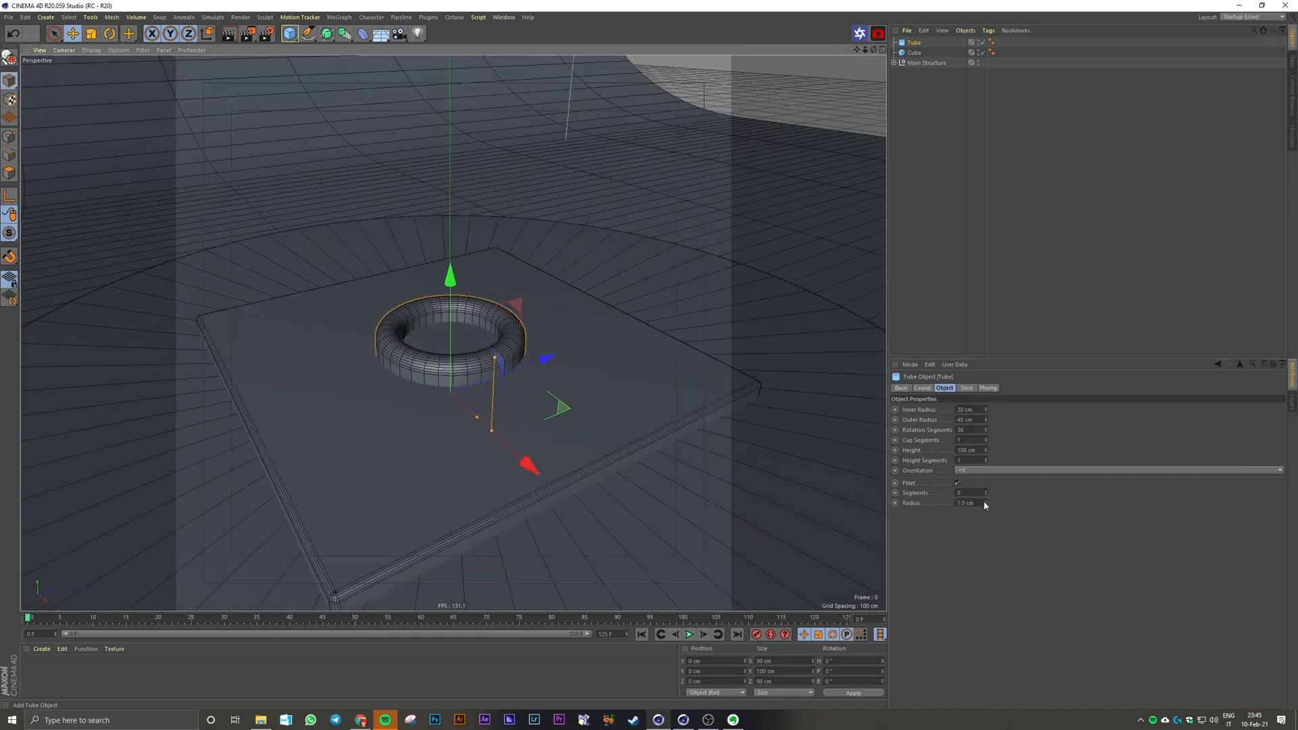
drag(979, 504, 932, 505)
text(3)
key(Return)
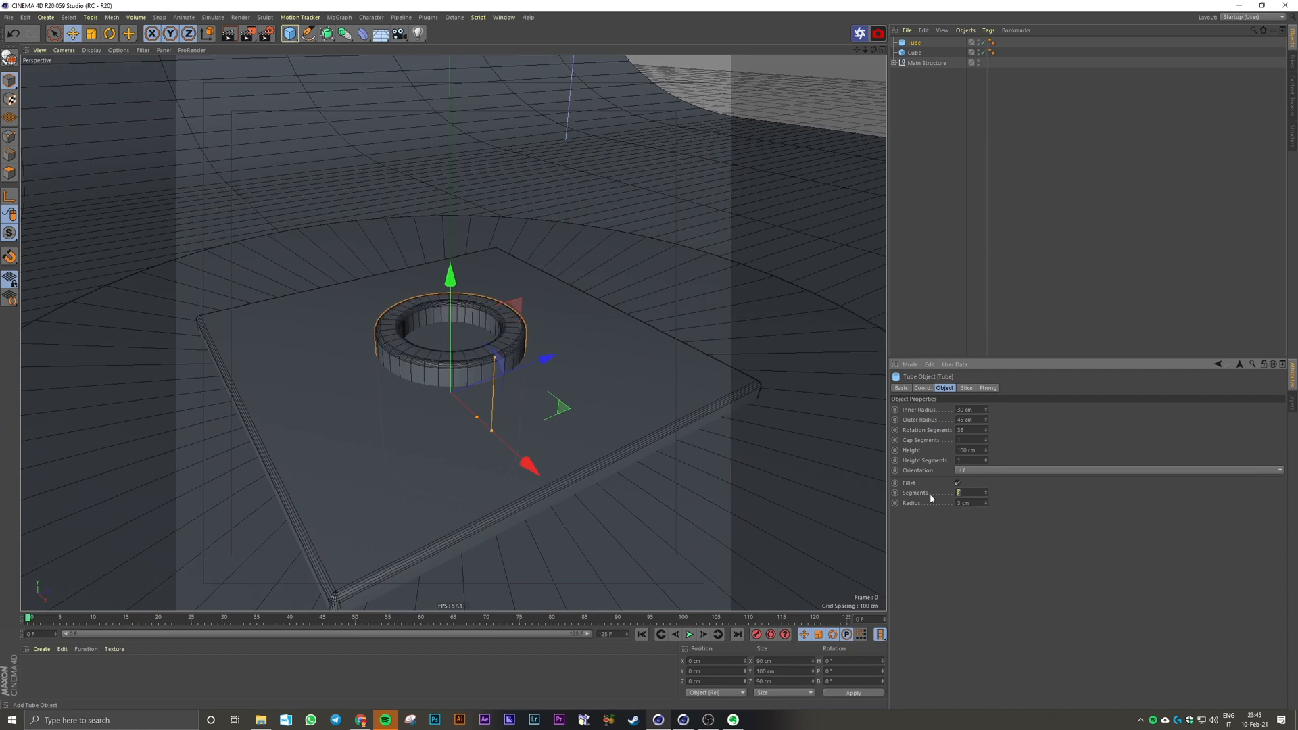
Step: Set the tube's fillet segments to 5 and raise the tube along its Y axis to about 91 cm
text(5)
key(Return)
scroll(434, 298, up, 2)
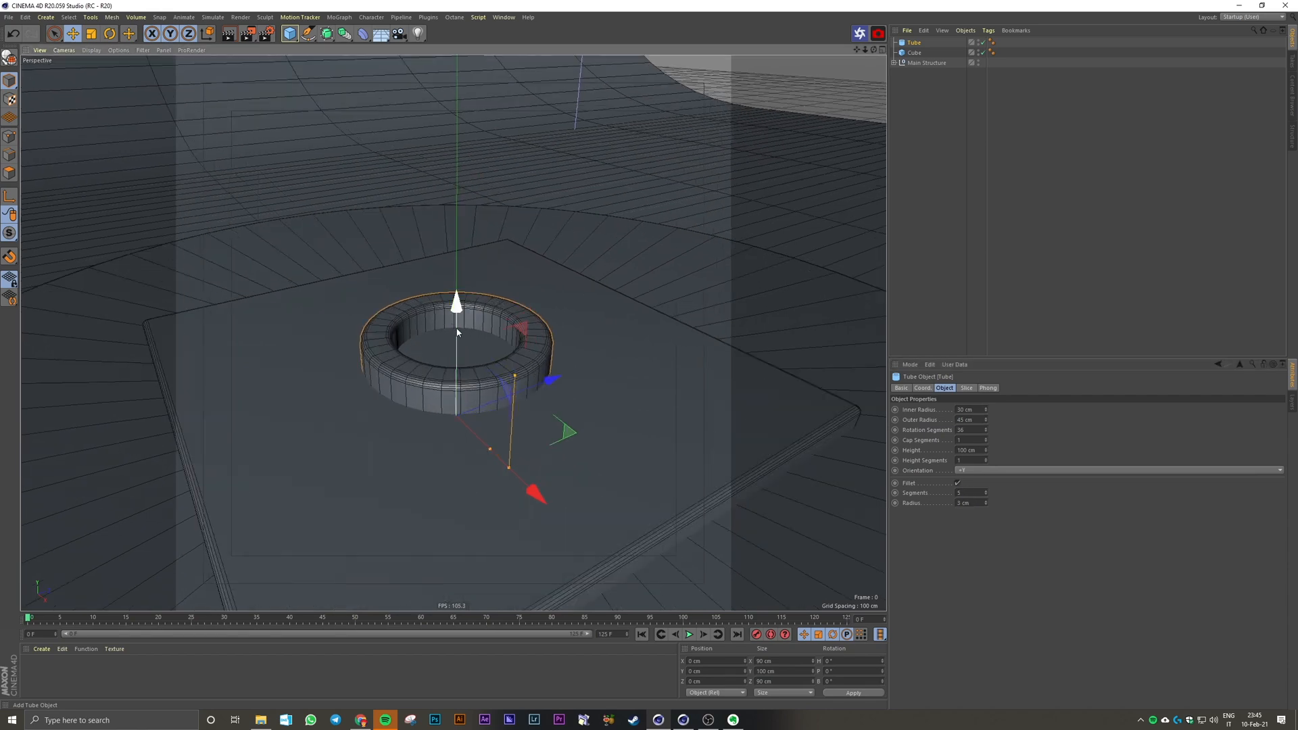
drag(457, 330, 457, 146)
alt+middle_drag(466, 200, 471, 316)
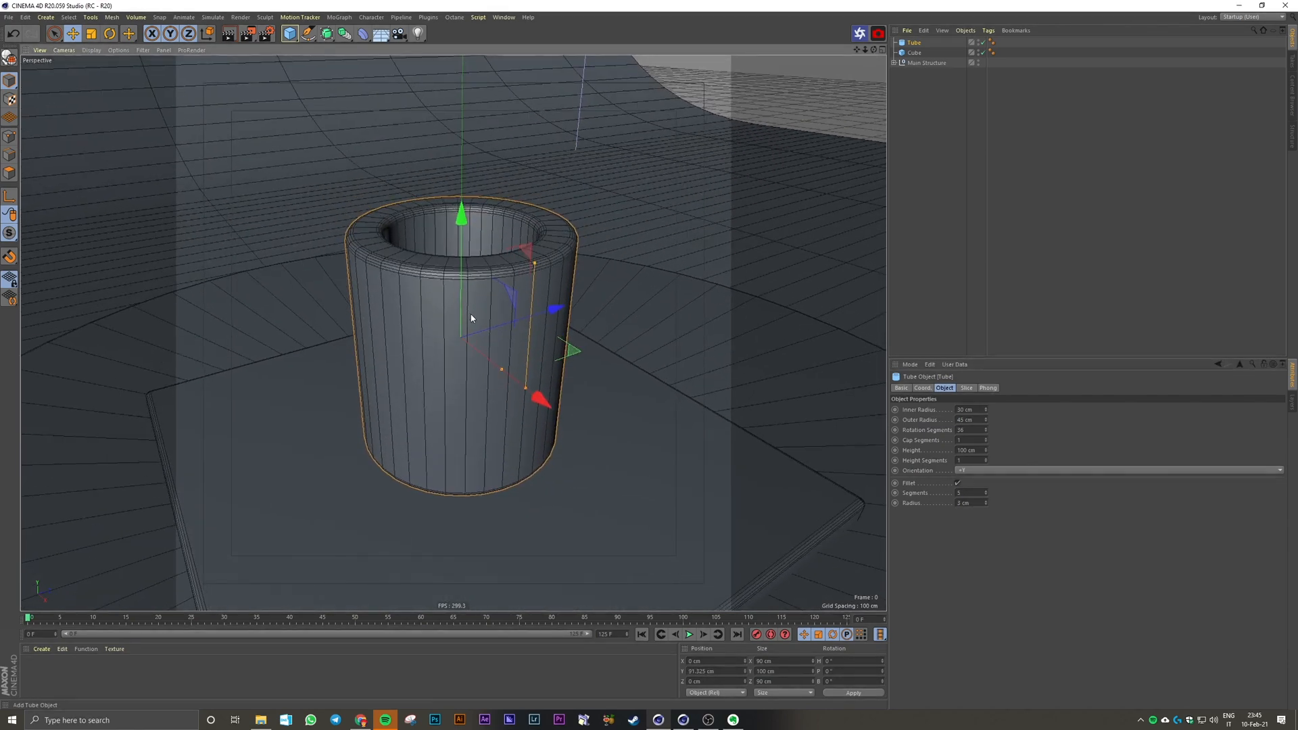
scroll(471, 318, down, 2)
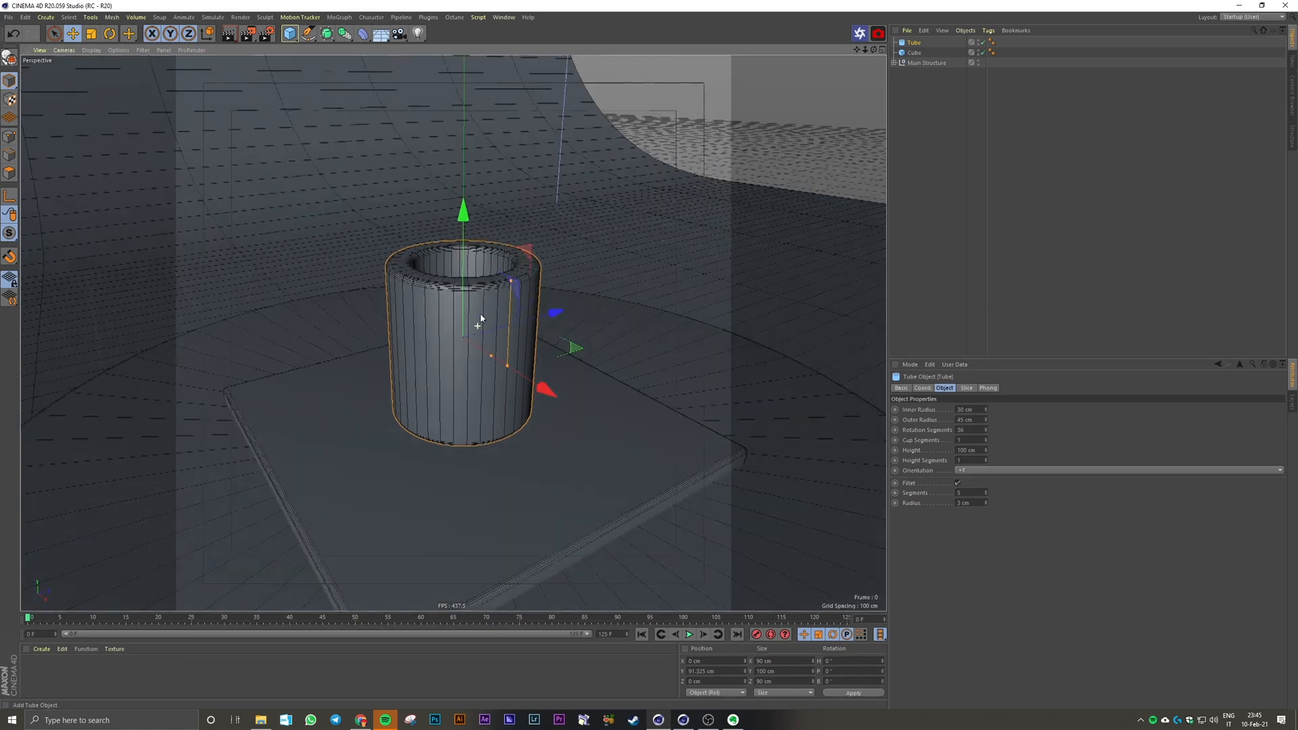
Step: Add a Taper deformer to the tube with a strength of -75% and a curvature of 0%
click(360, 35)
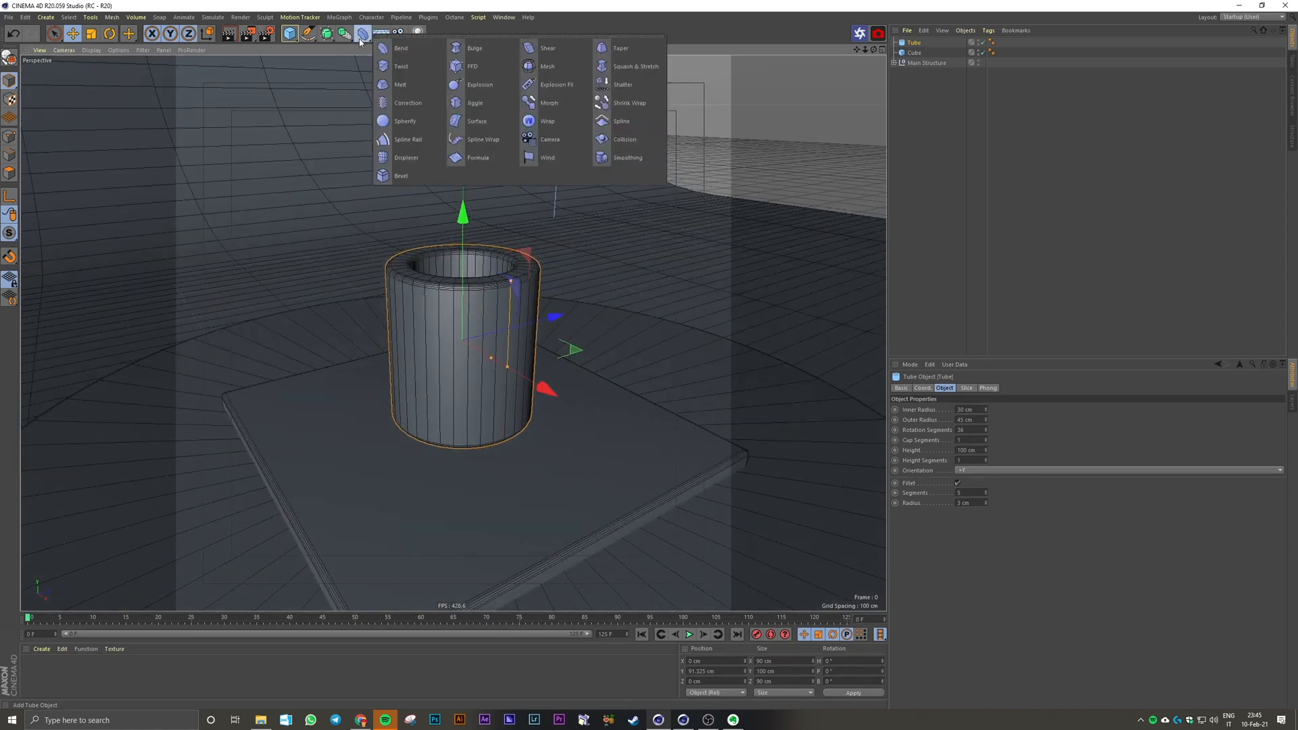
shift+click(617, 48)
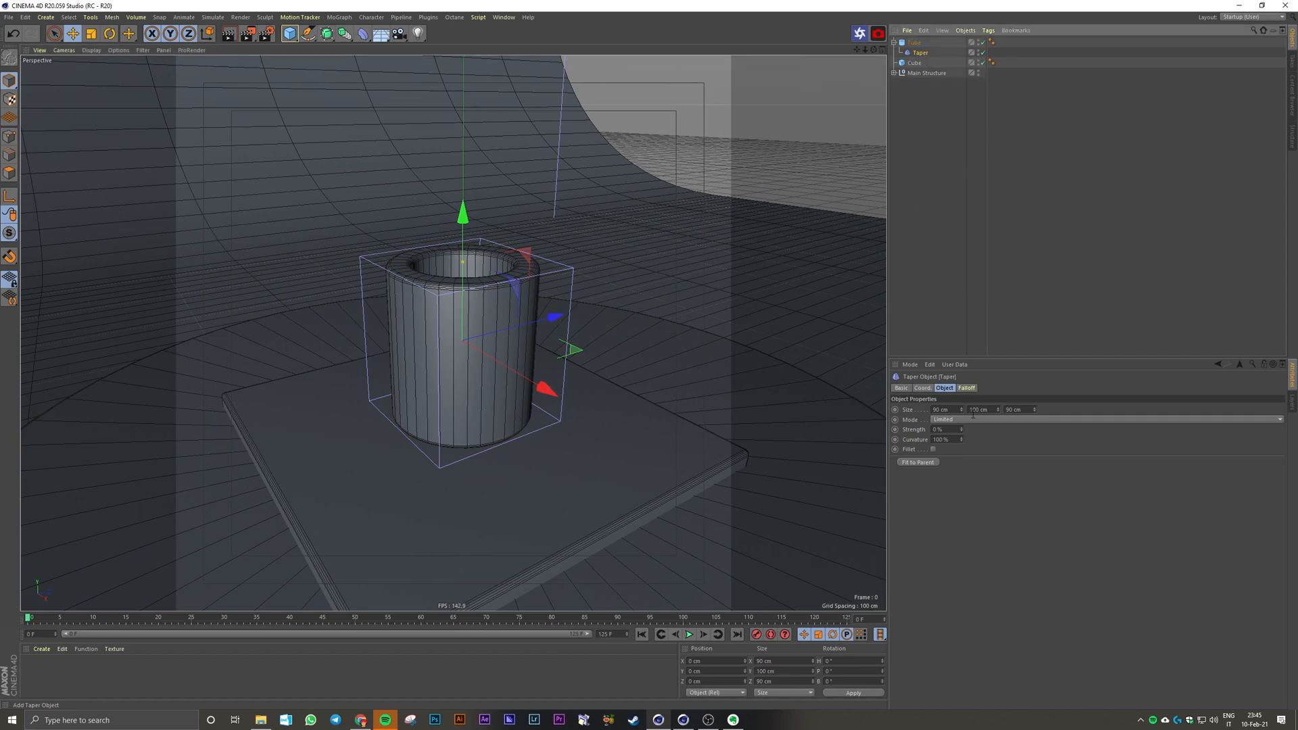
drag(960, 429, 962, 456)
text(-75)
key(Return)
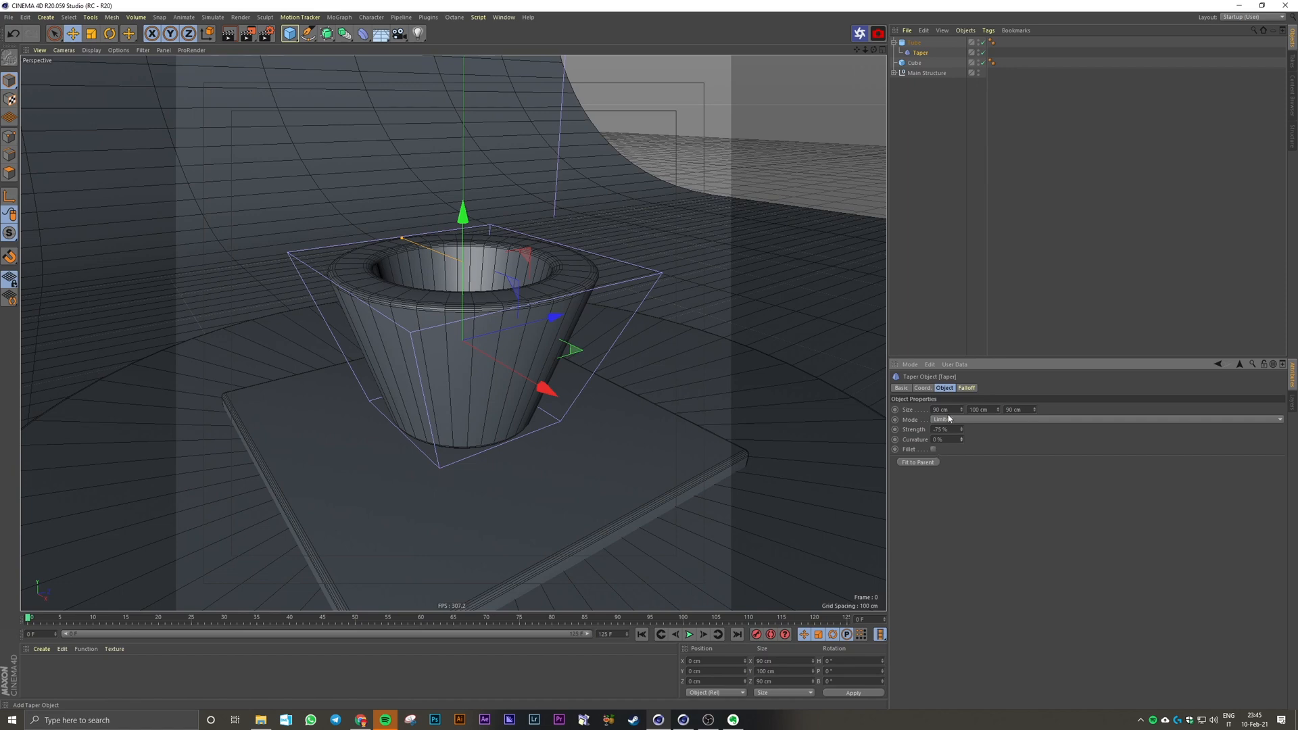
Step: Lower the tapered tube into the slab to about Y 31 cm and hide the Taper's cage in the viewport
drag(465, 215, 466, 305)
click(945, 128)
click(914, 42)
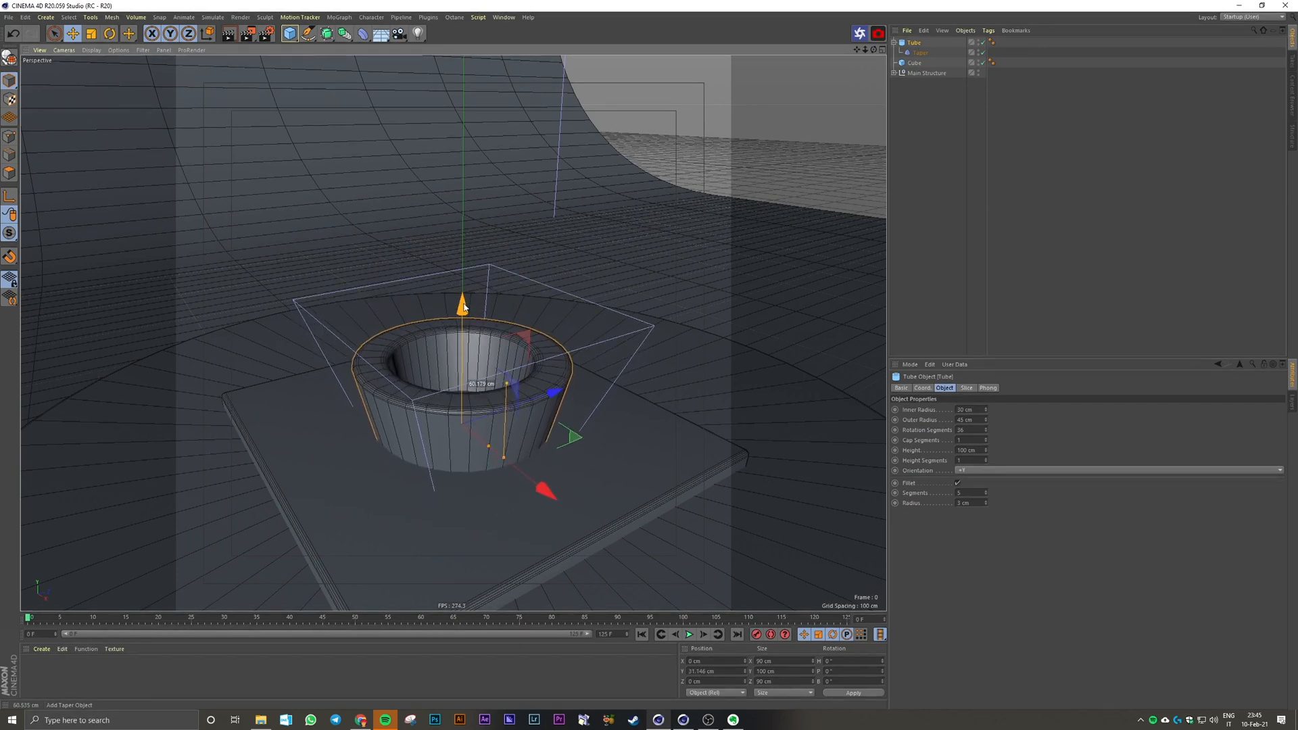
click(1069, 226)
click(926, 53)
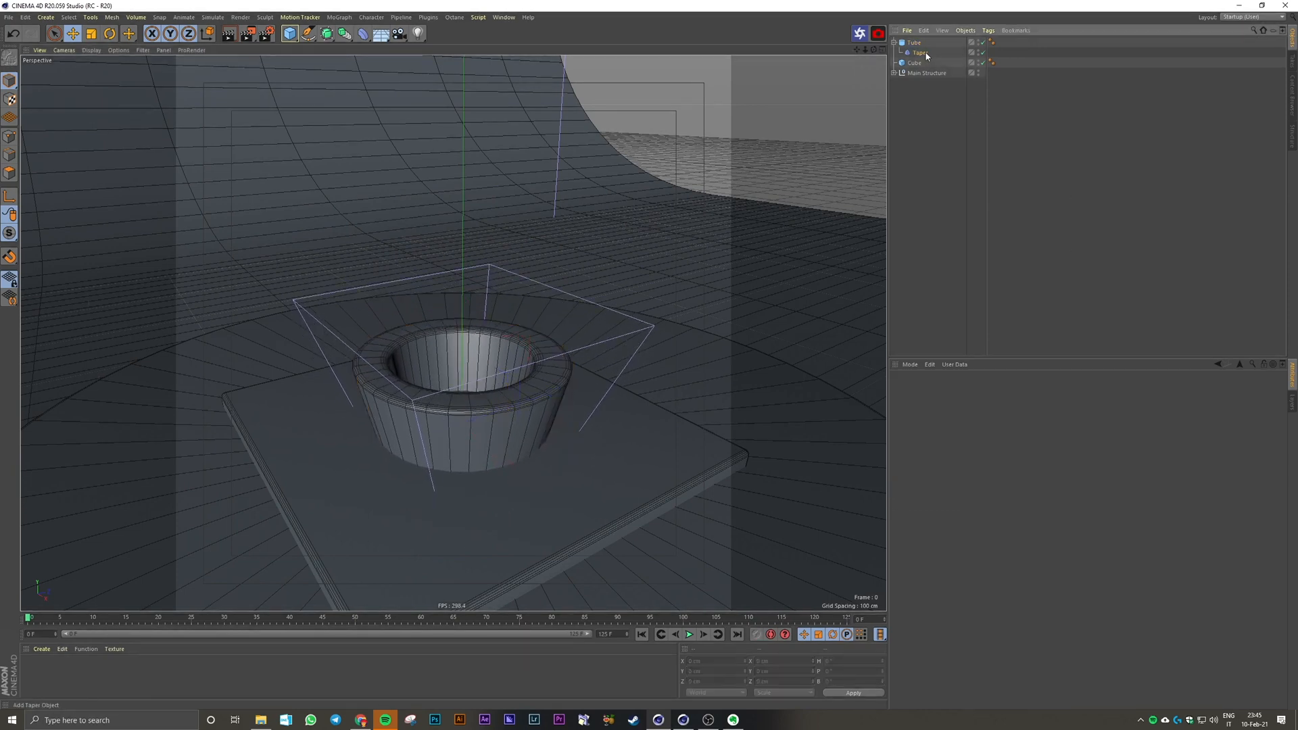
click(980, 53)
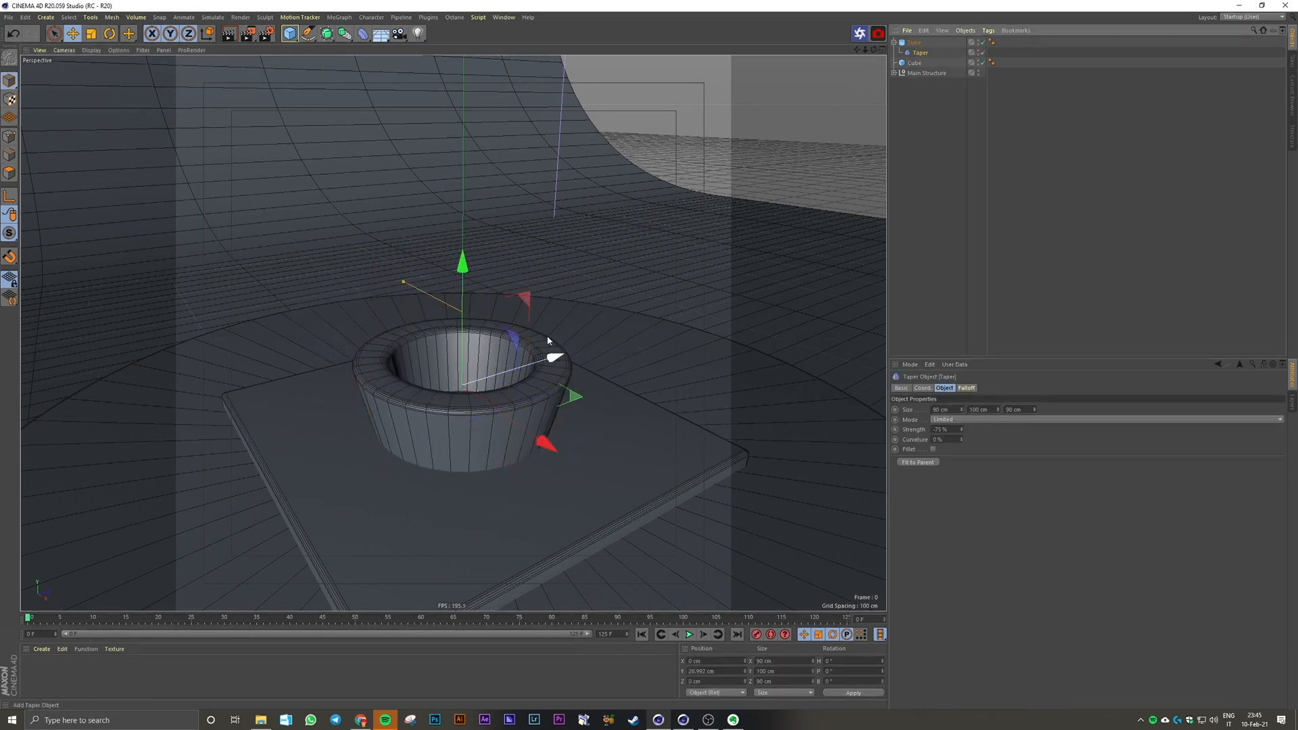
click(990, 262)
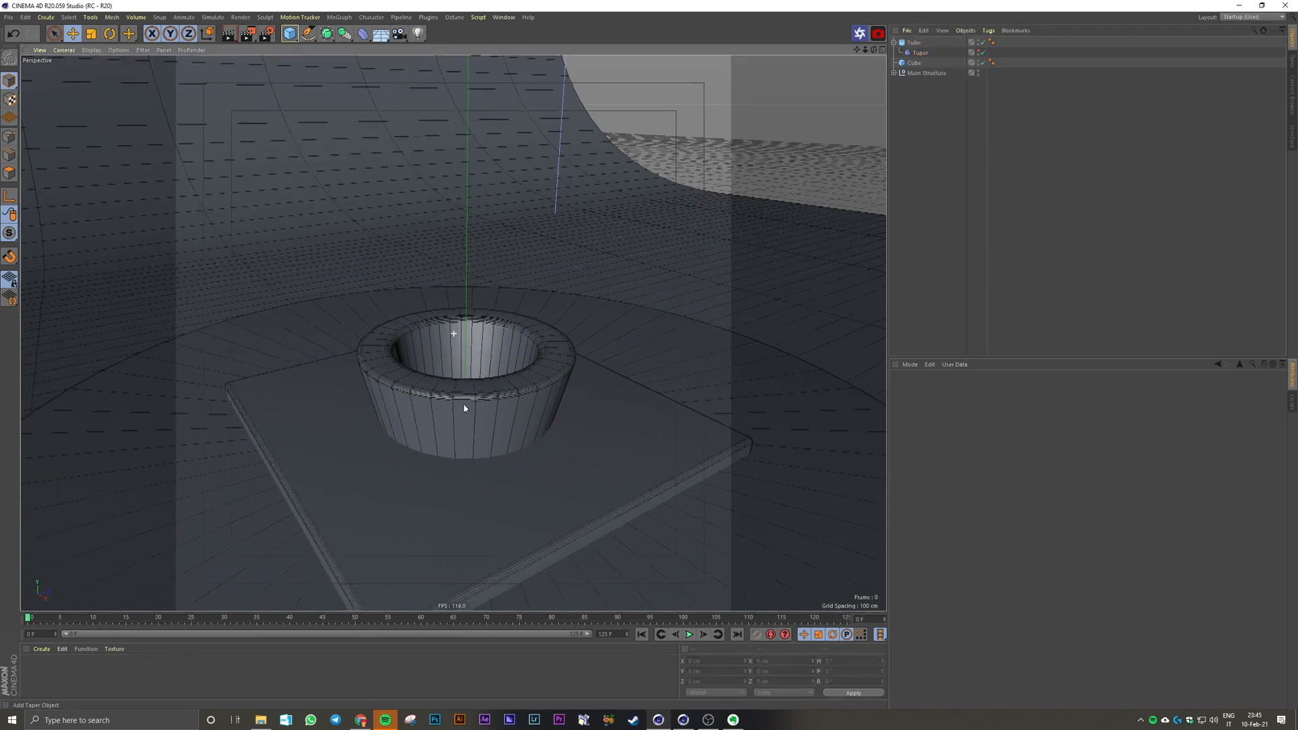
Step: Increase the tube's fillet radius to 5 cm and then to 8 cm to round its rim
alt+drag(464, 407, 455, 370)
alt+middle_drag(455, 371, 443, 461)
alt+drag(443, 461, 459, 457)
click(460, 458)
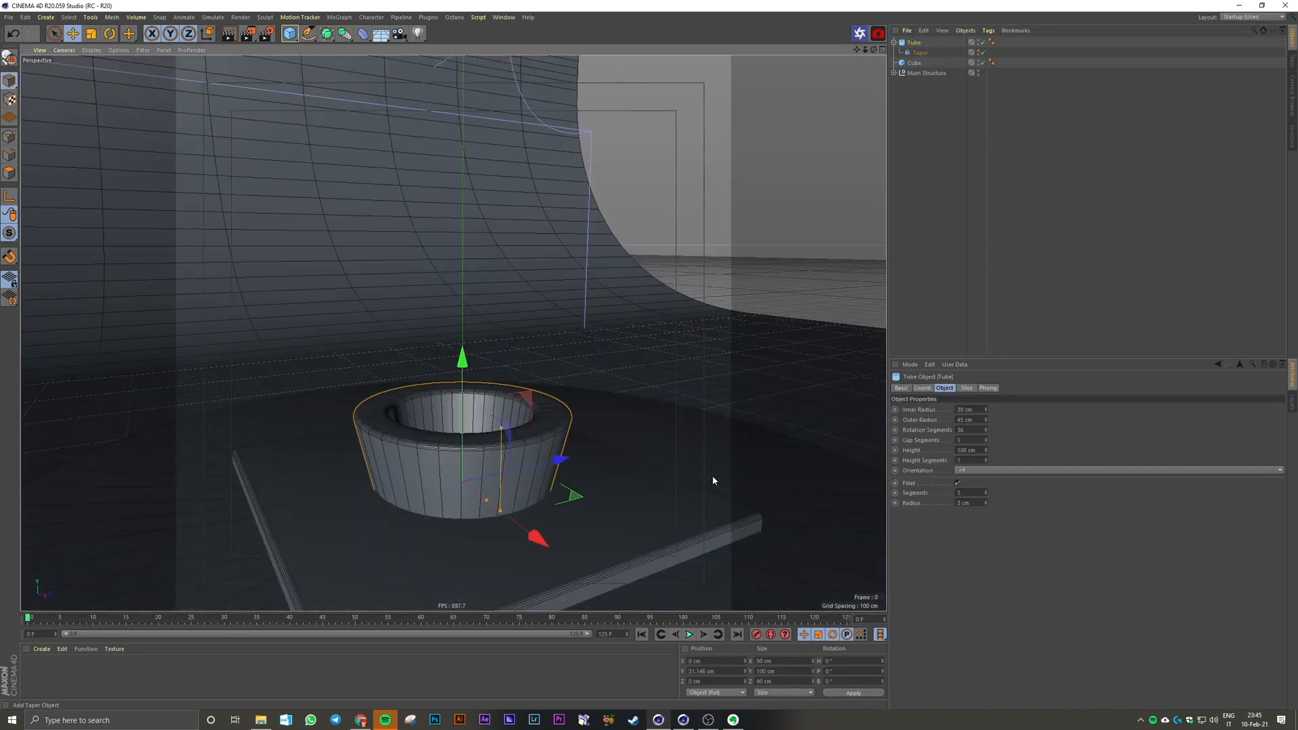
drag(972, 503, 931, 501)
text(5)
key(Return)
click(980, 230)
click(501, 461)
text(8)
key(Return)
click(968, 257)
alt+drag(527, 462, 519, 449)
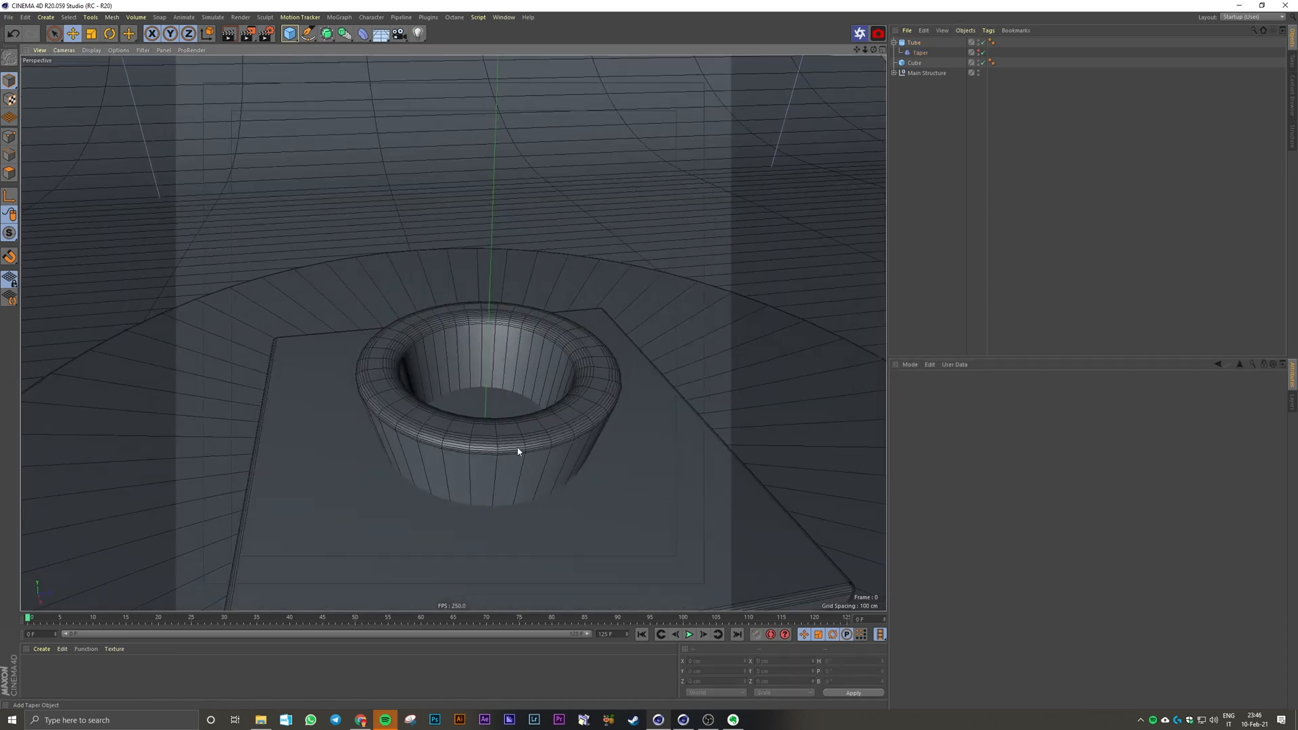
Step: Set the tapered tube's rotation segments to 60
click(518, 449)
drag(958, 430, 988, 499)
text(60)
key(Return)
click(960, 284)
scroll(608, 424, down, 3)
alt+drag(608, 424, 597, 428)
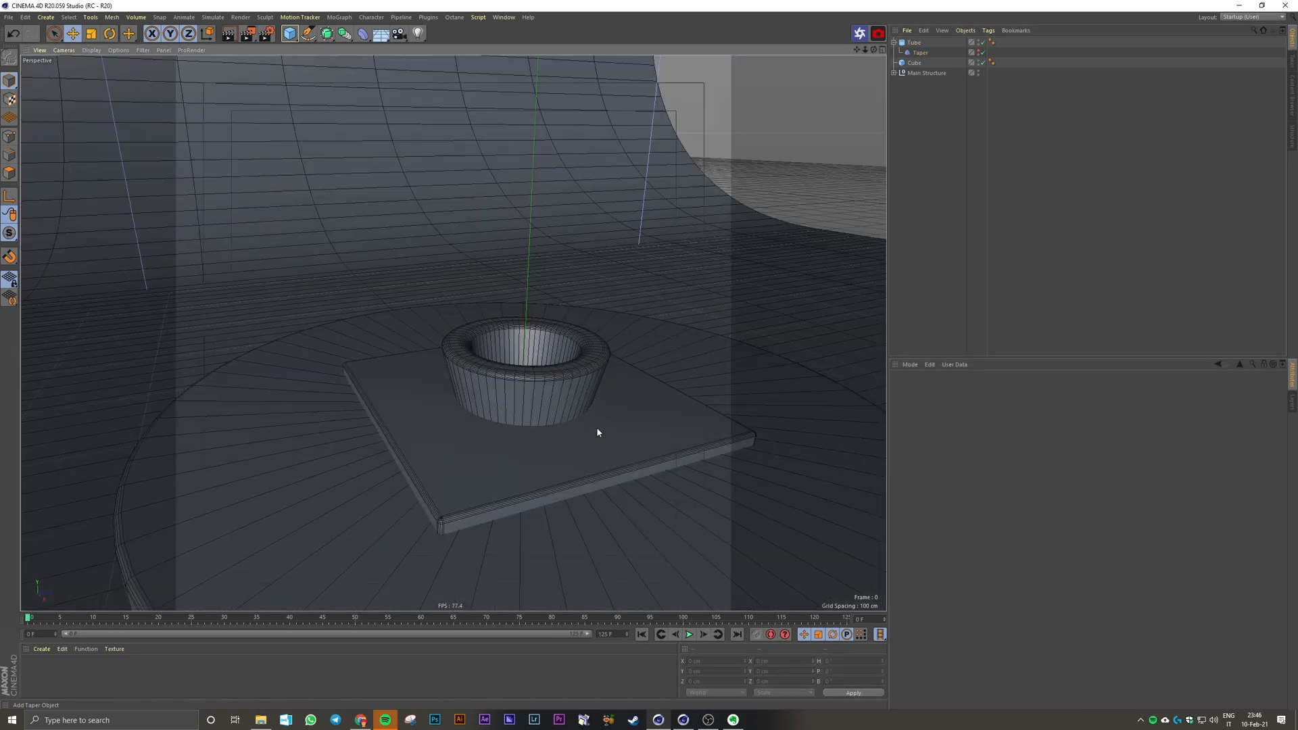
Step: Add a cylinder at the centre of the tube and set its radius to 8 cm
click(288, 38)
click(498, 48)
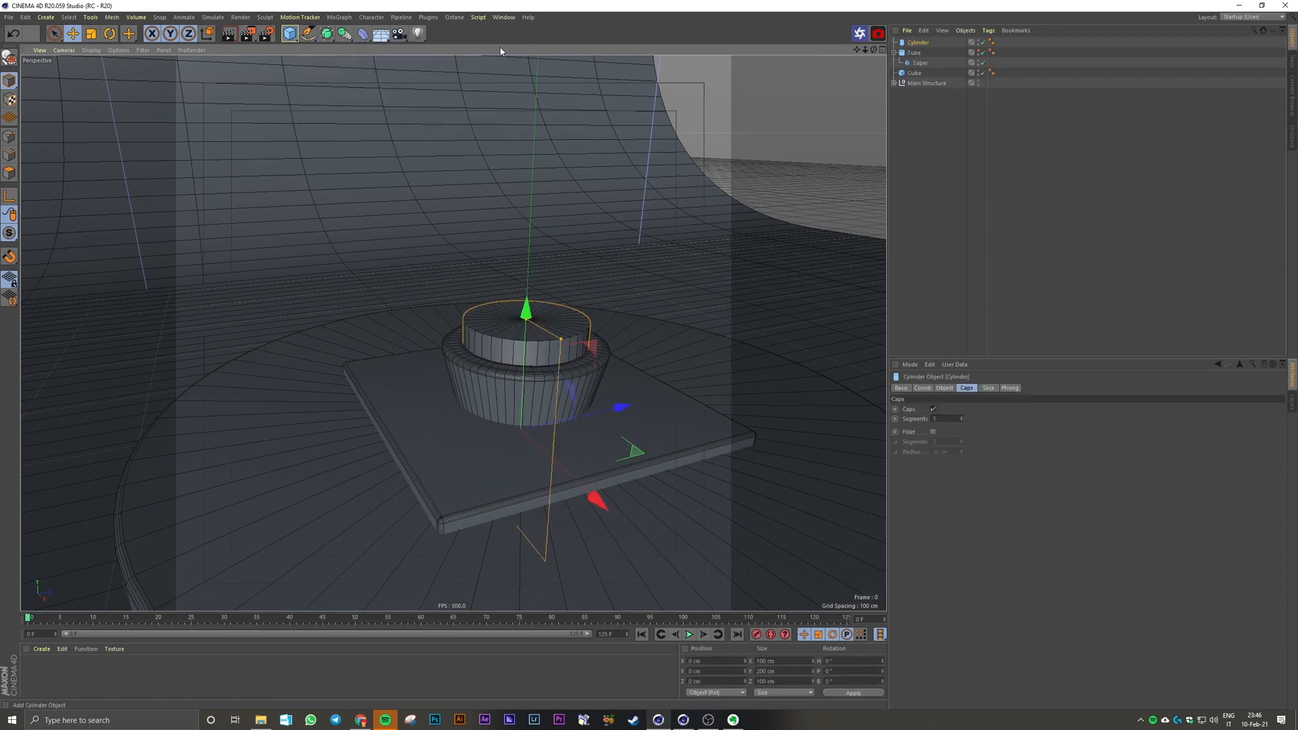
scroll(566, 360, up, 2)
scroll(566, 364, up, 2)
drag(563, 318, 483, 352)
click(945, 388)
double_click(965, 410)
text(8)
key(Return)
Step: Raise the thin cylinder above the tube to about Y 178 cm and set its height to 150 cm
scroll(500, 376, down, 5)
drag(499, 294, 502, 154)
double_click(969, 420)
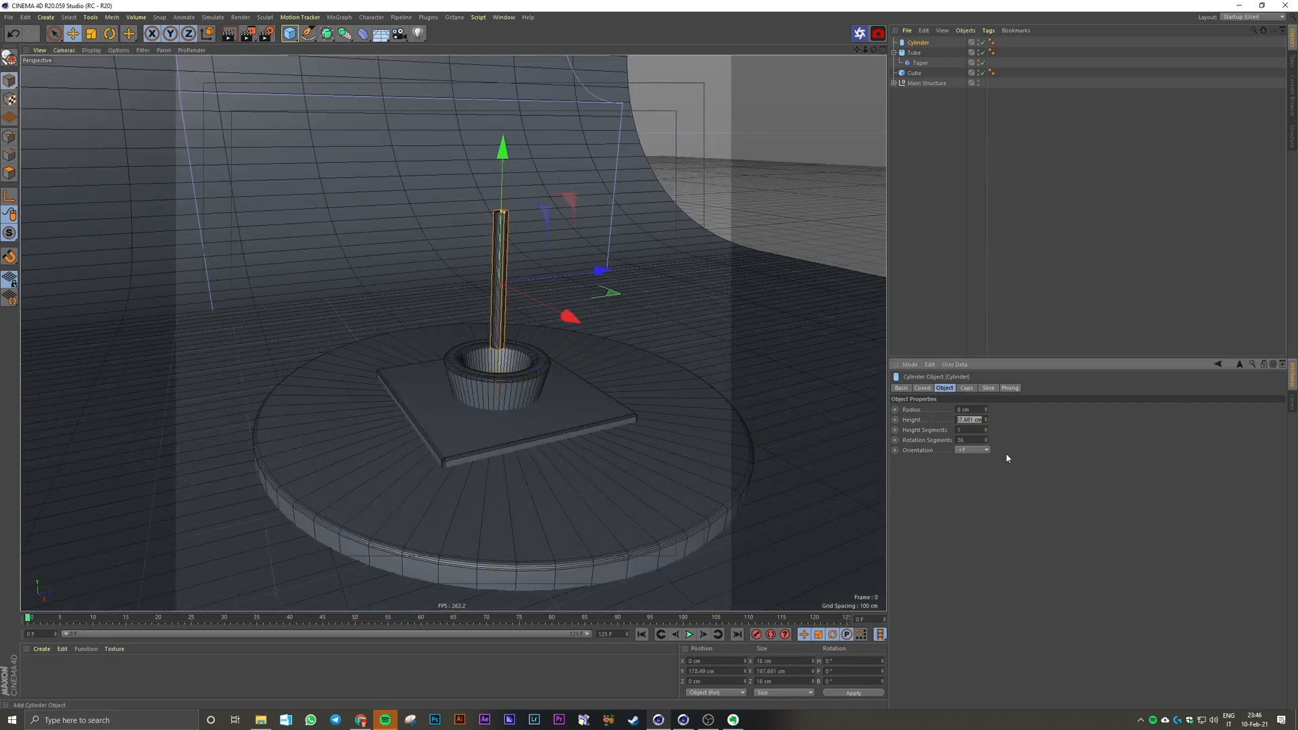
text(180)
key(Return)
click(697, 266)
alt+drag(737, 203, 519, 359)
click(598, 399)
scroll(610, 453, up, 6)
scroll(574, 413, down, 3)
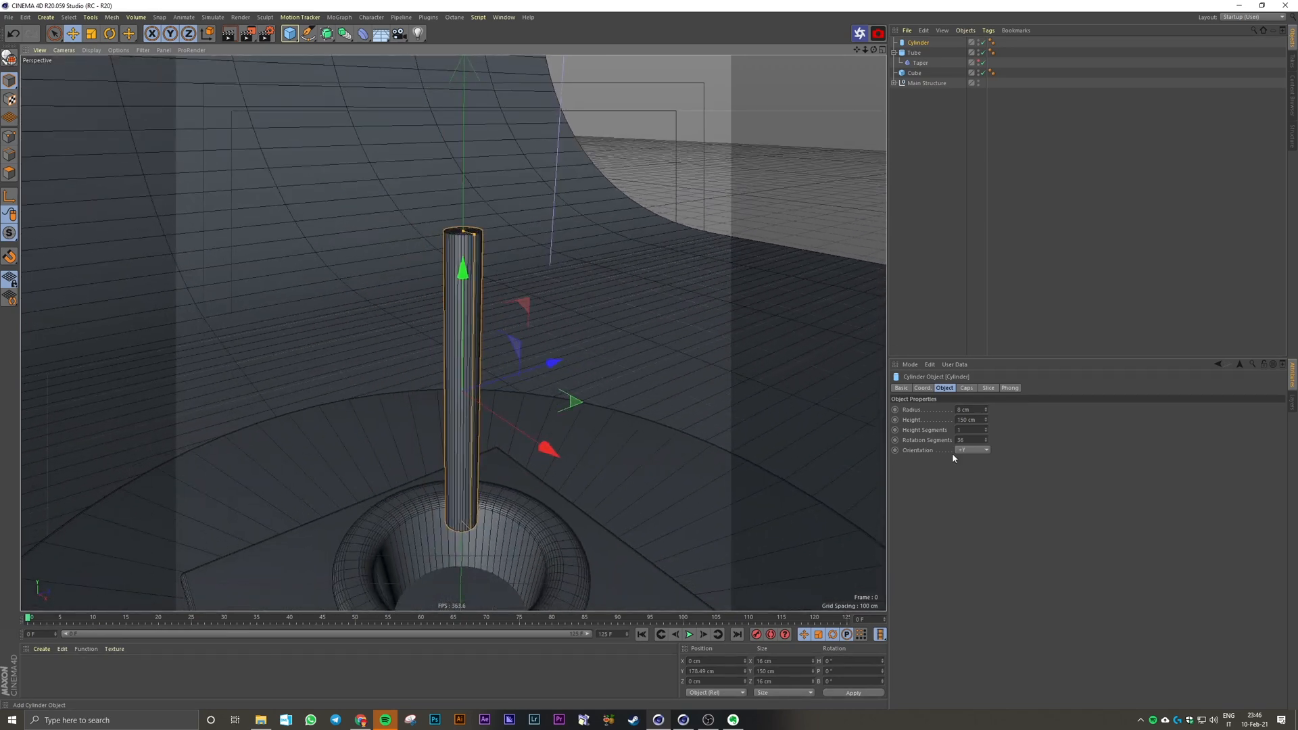
Step: Set the thin cylinder's rotation segments to 48 and convert it to an editable polygon object
double_click(964, 441)
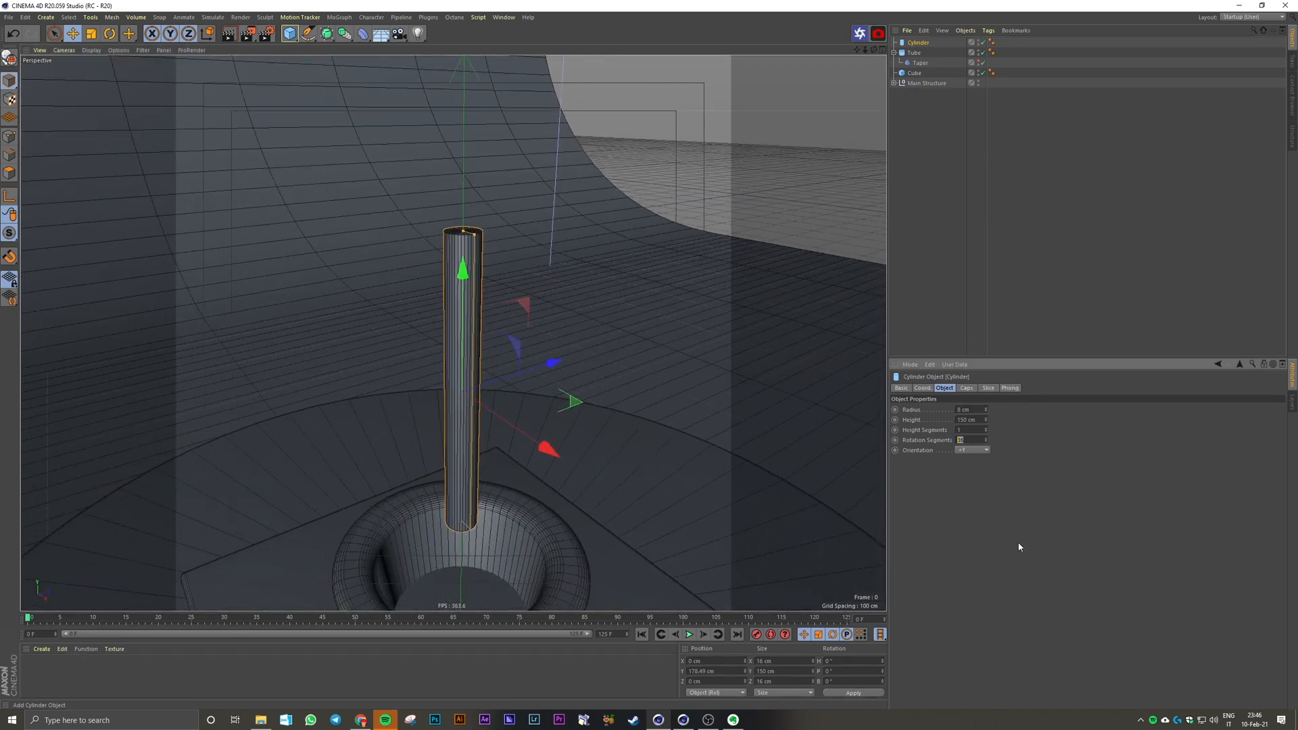
text(48)
key(Return)
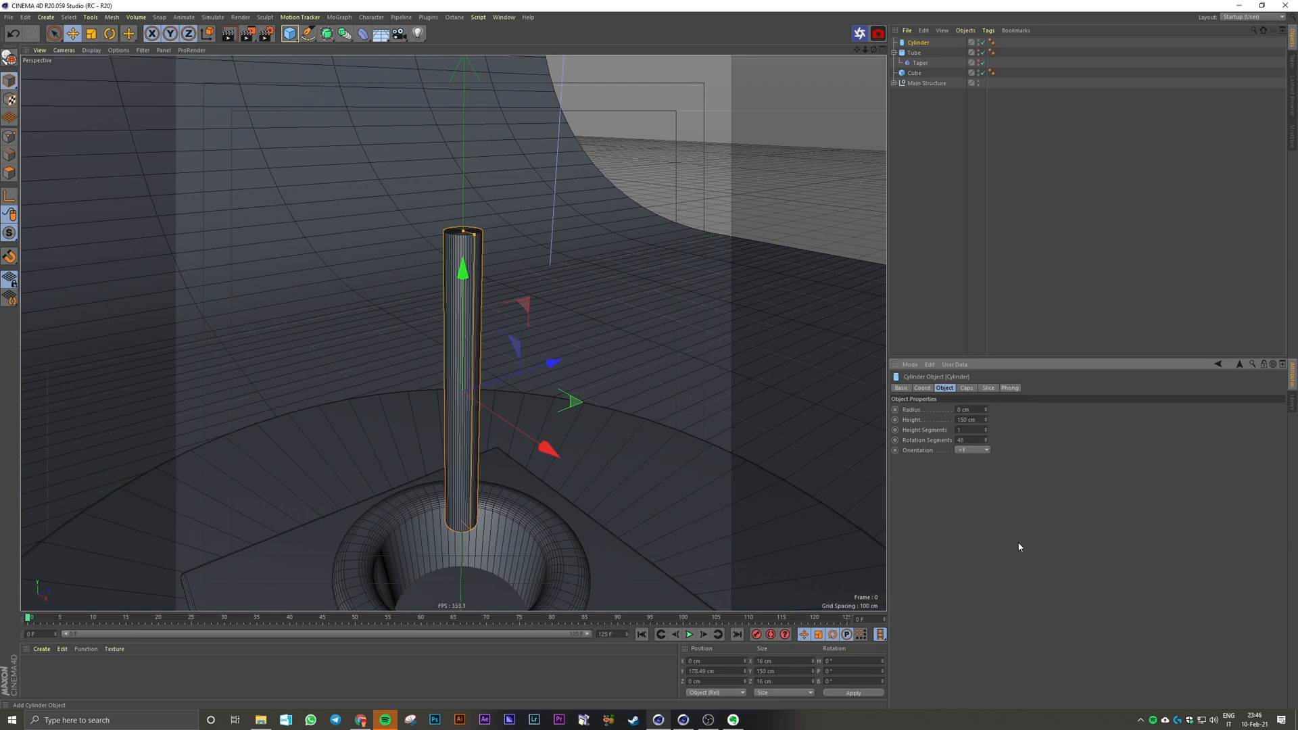
alt+drag(609, 406, 592, 429)
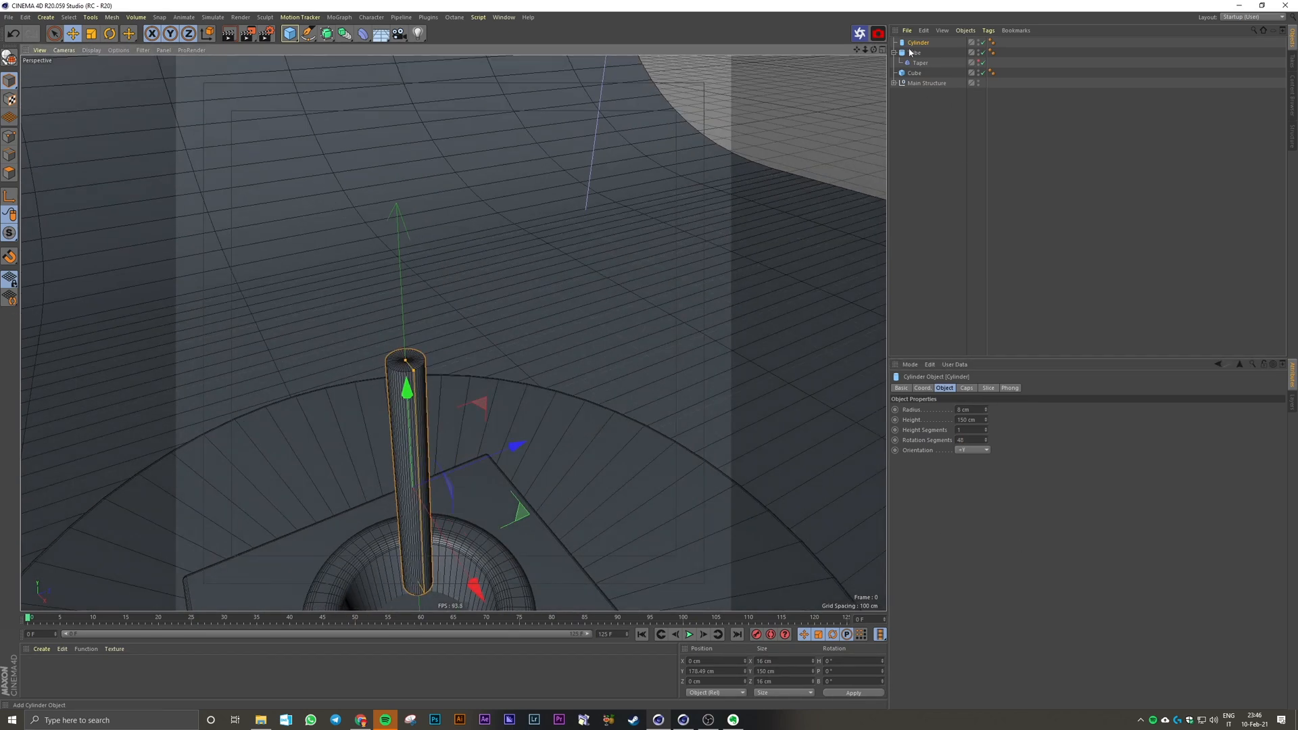
click(9, 57)
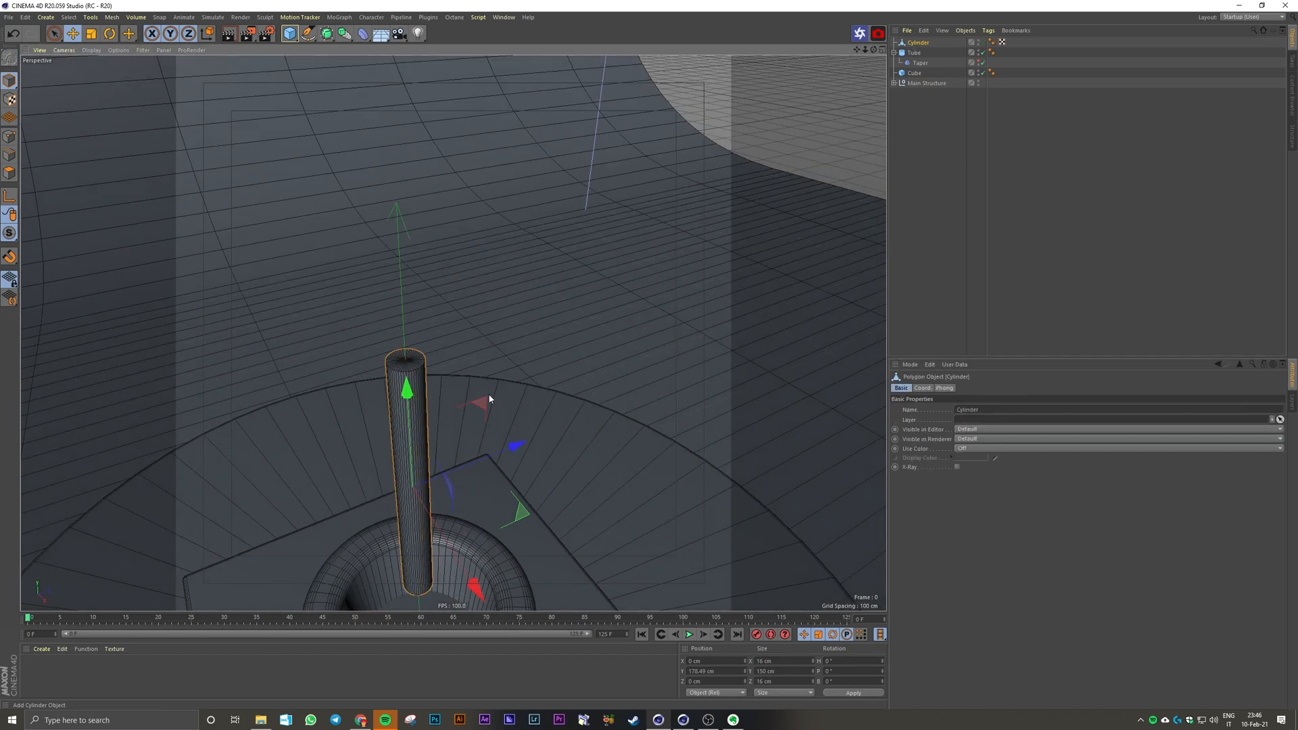
alt+drag(490, 399, 805, 110)
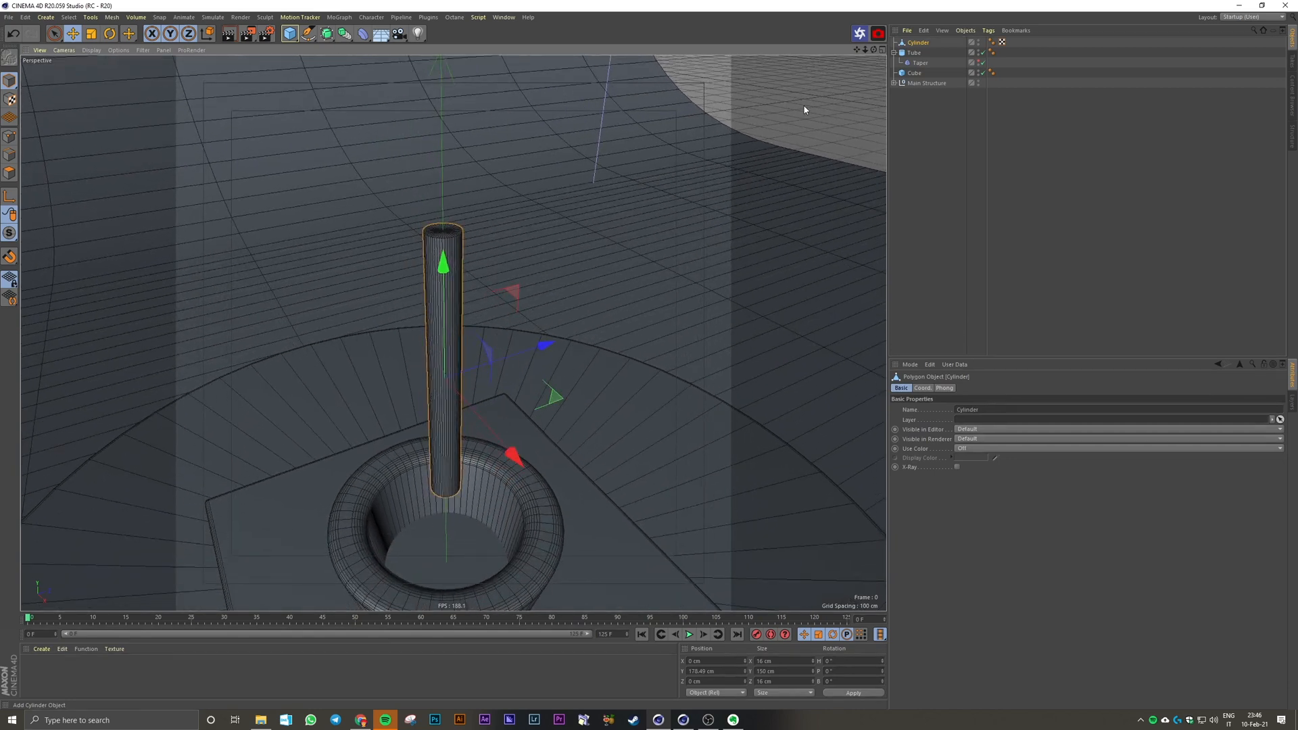
Step: Switch to point mode and select all points of the thin cylinder
click(11, 138)
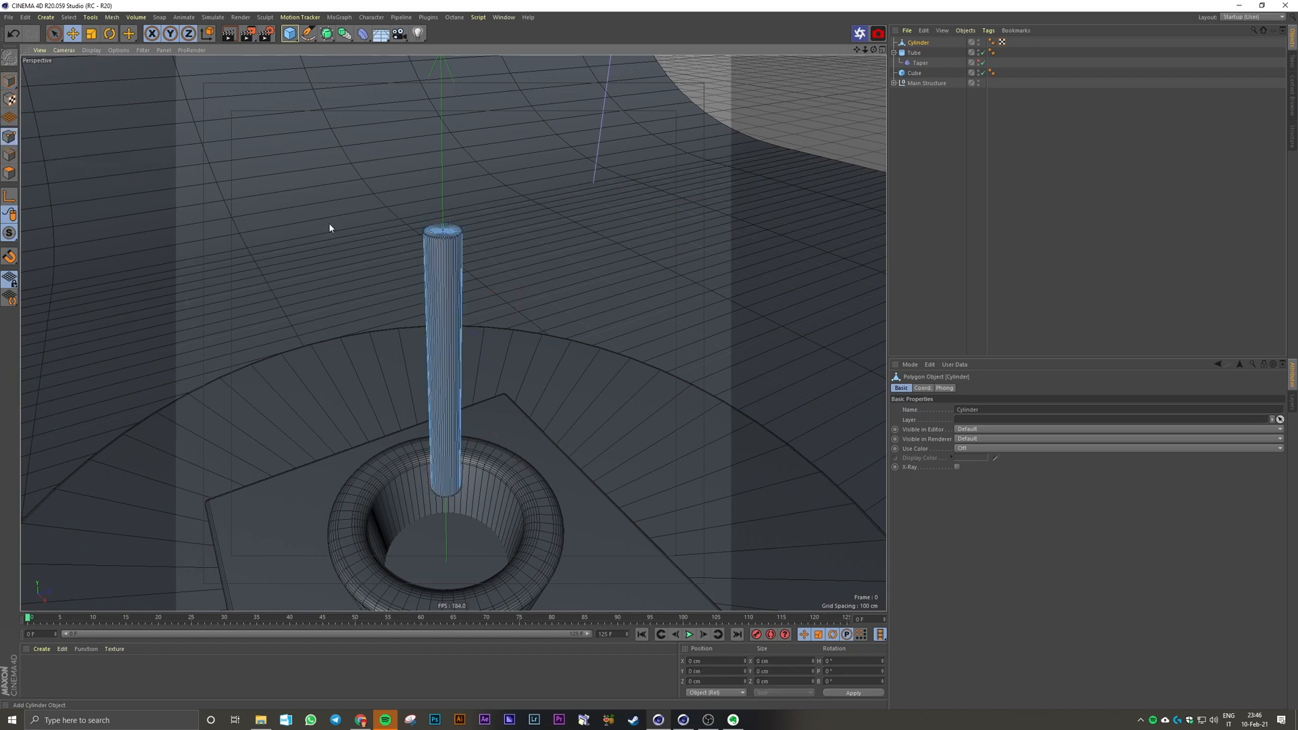
key(ctrl+a)
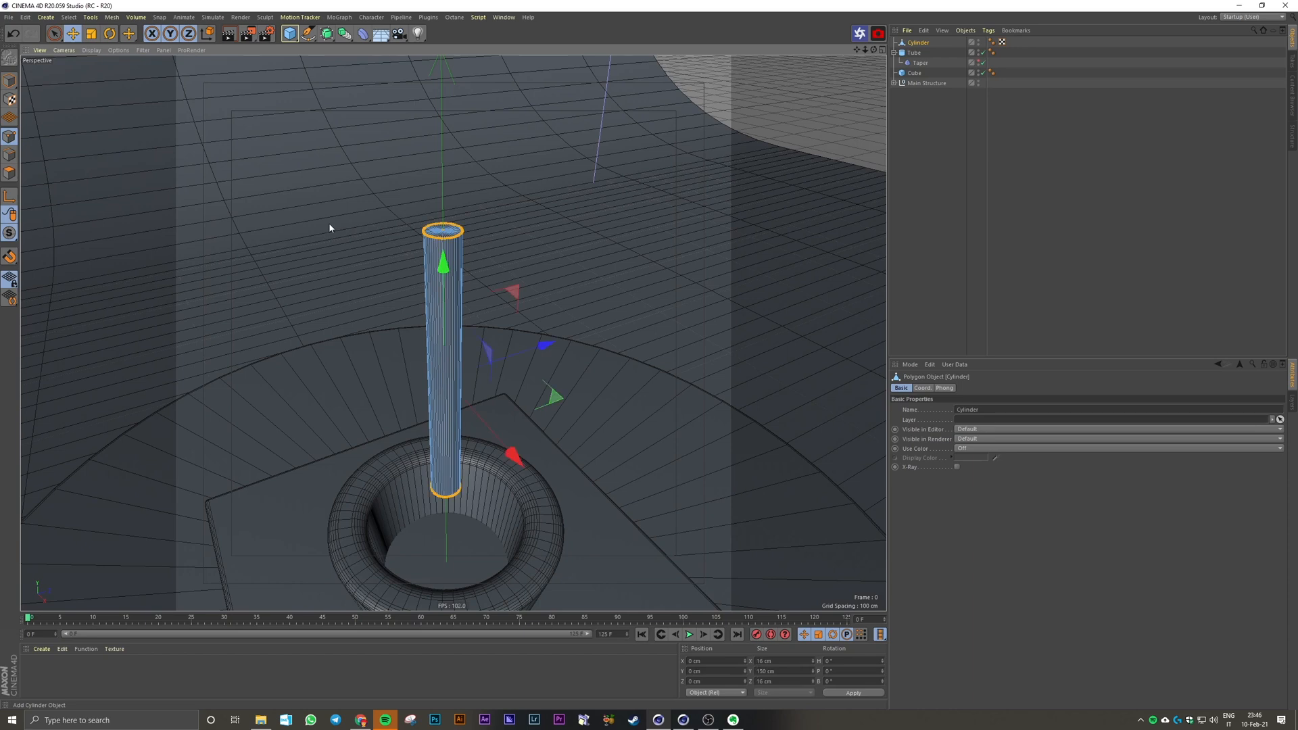
right_click(329, 225)
key(Escape)
click(952, 164)
click(923, 44)
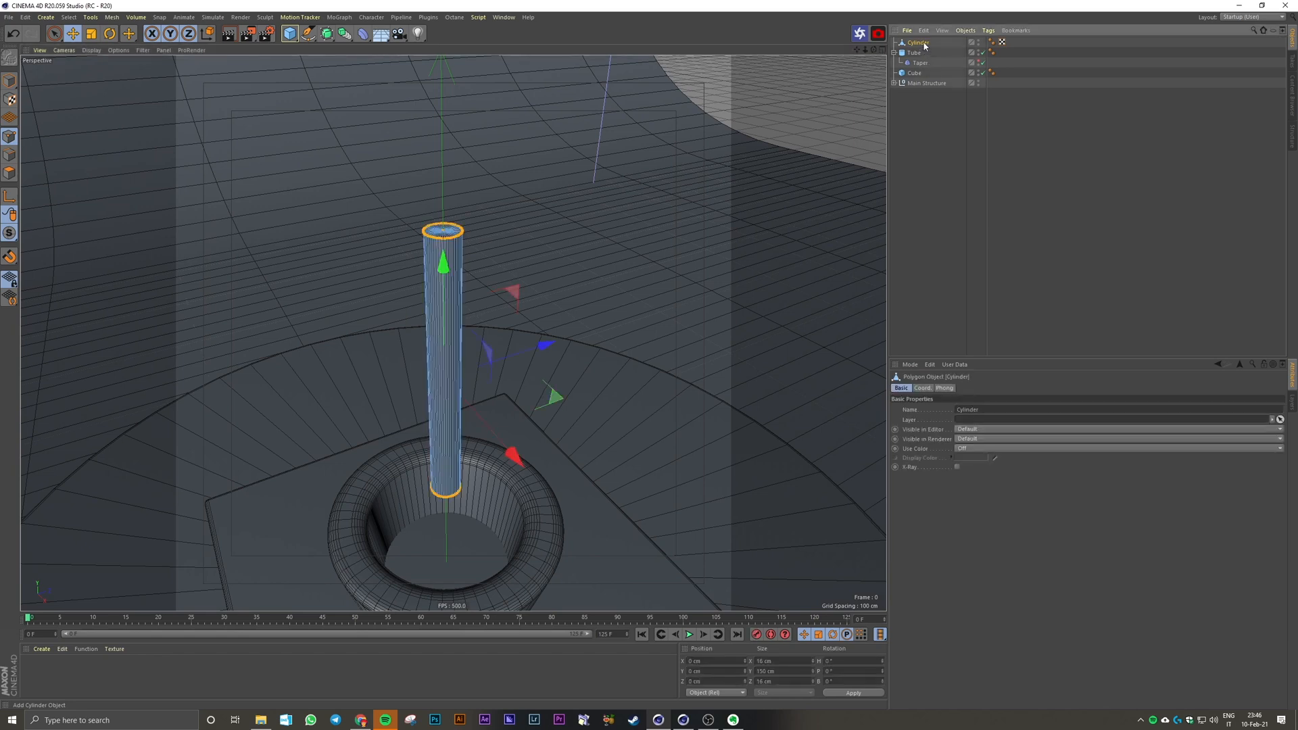
Step: Use Loop/Path Cut in polygon mode to add 12 evenly spaced loop cuts along the thin cylinder
click(12, 176)
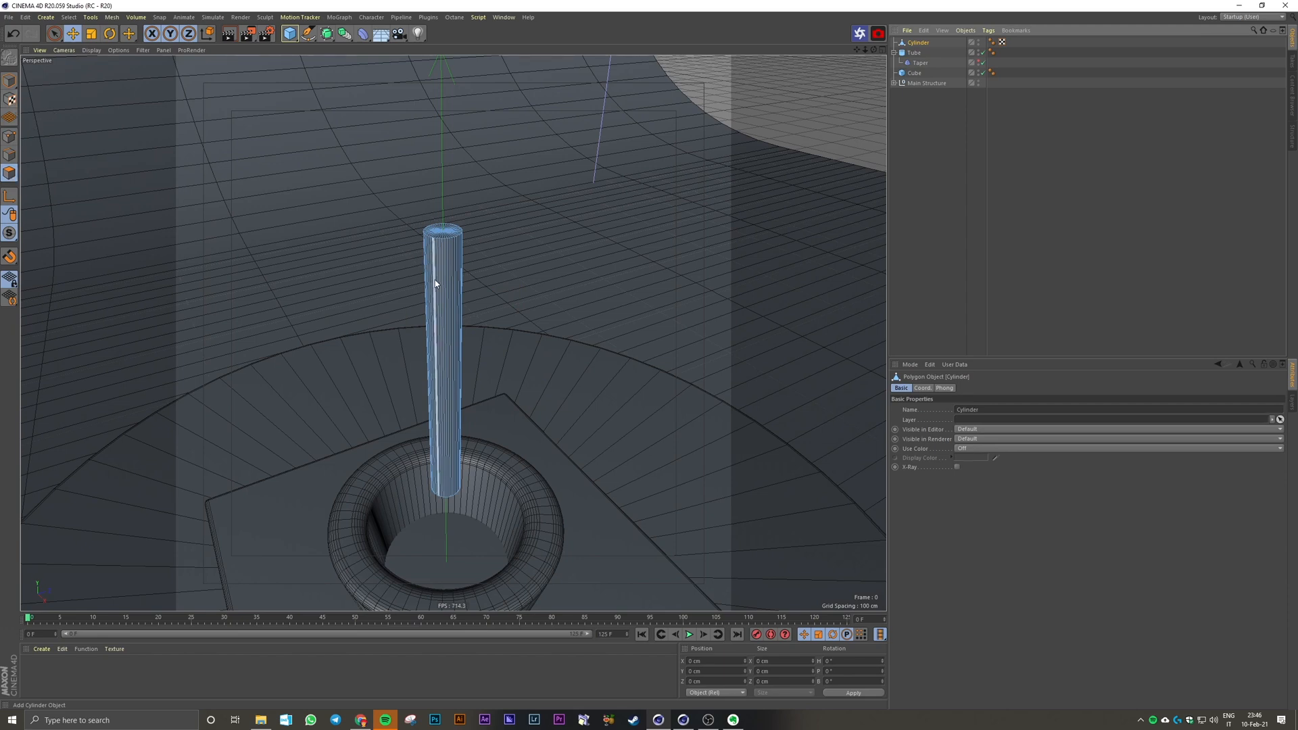
key(l)
key(l)
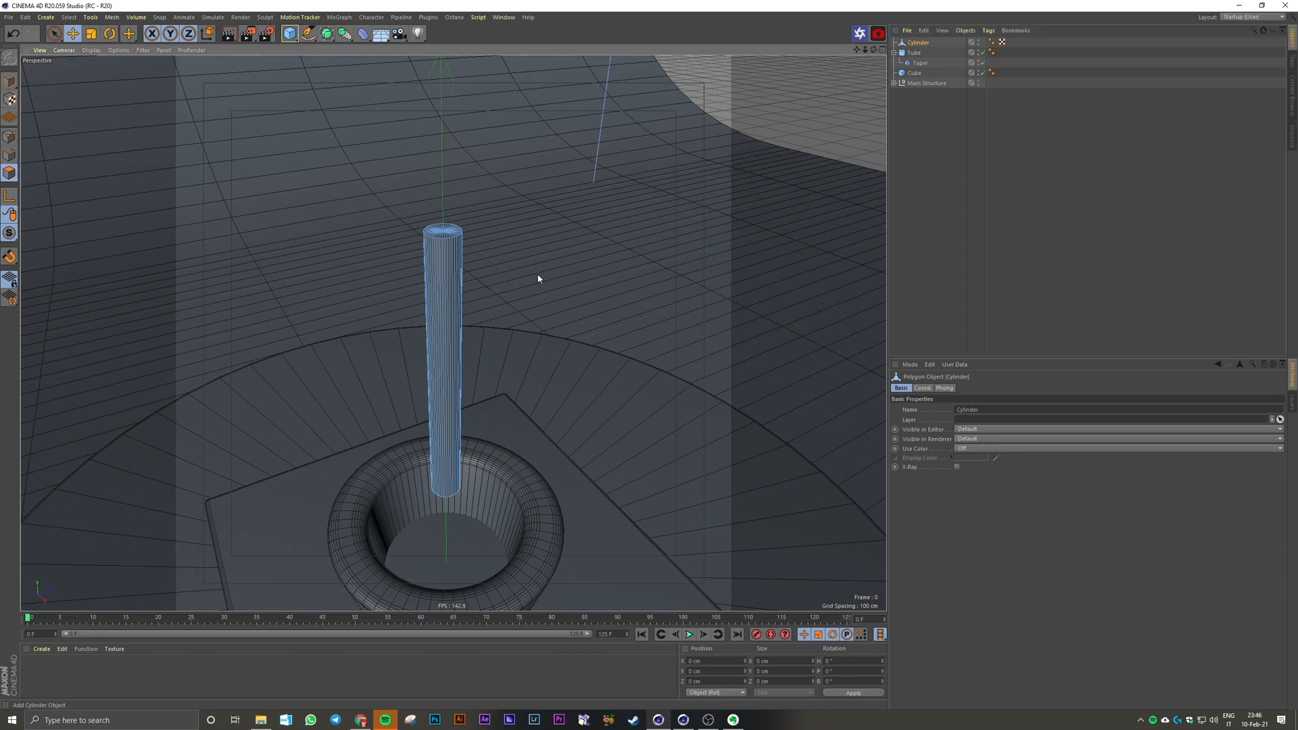
key(k)
key(l)
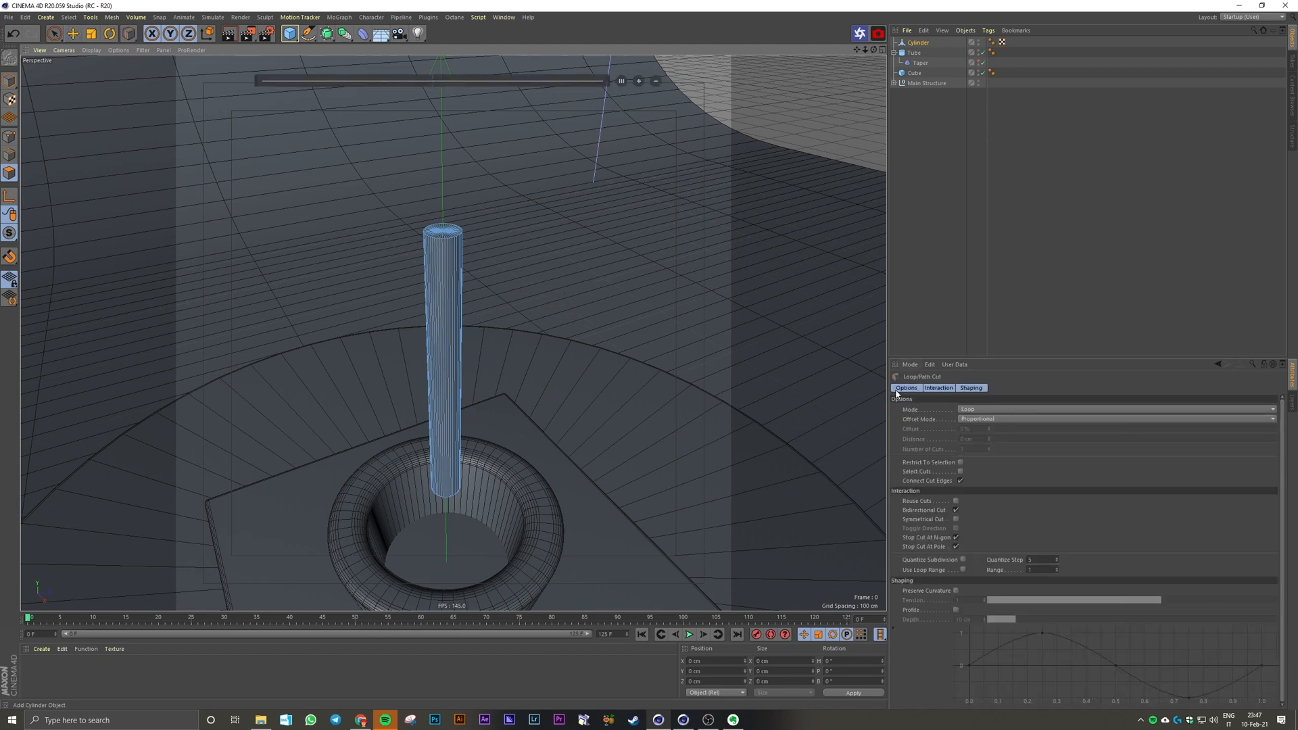
click(438, 285)
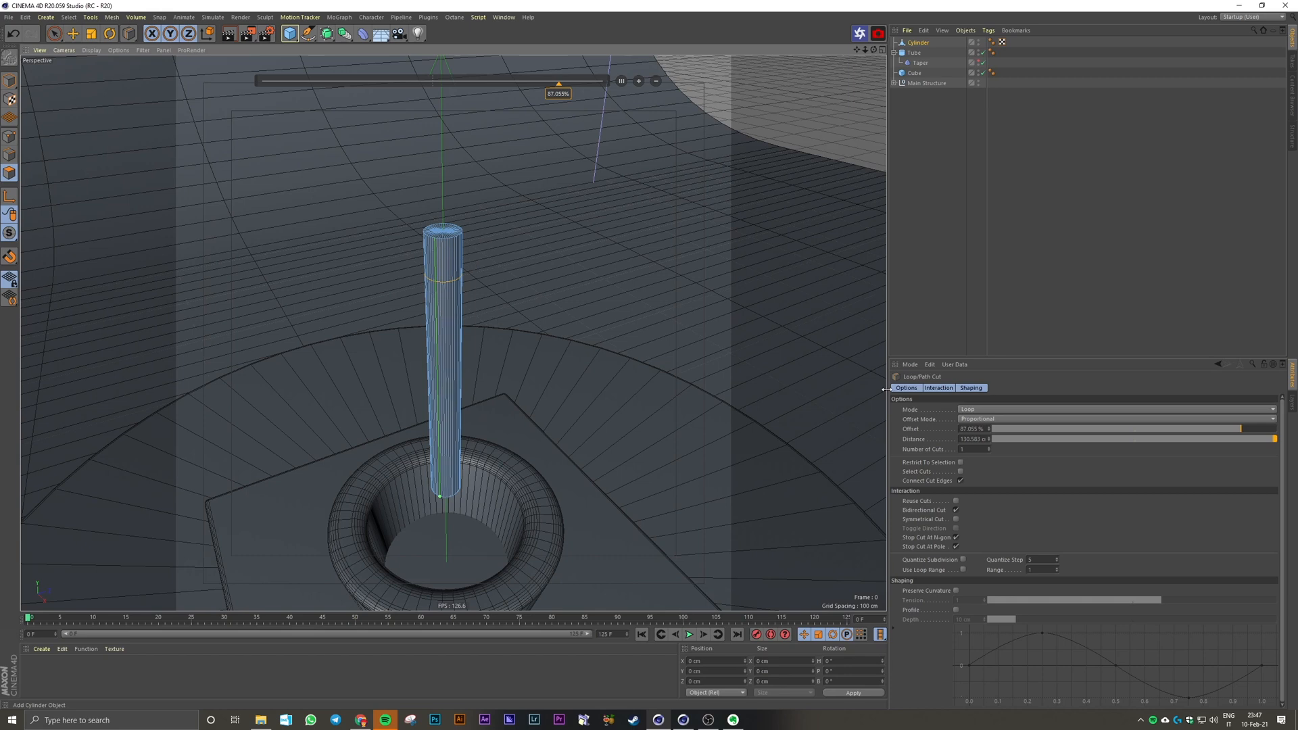
click(989, 446)
click(989, 446)
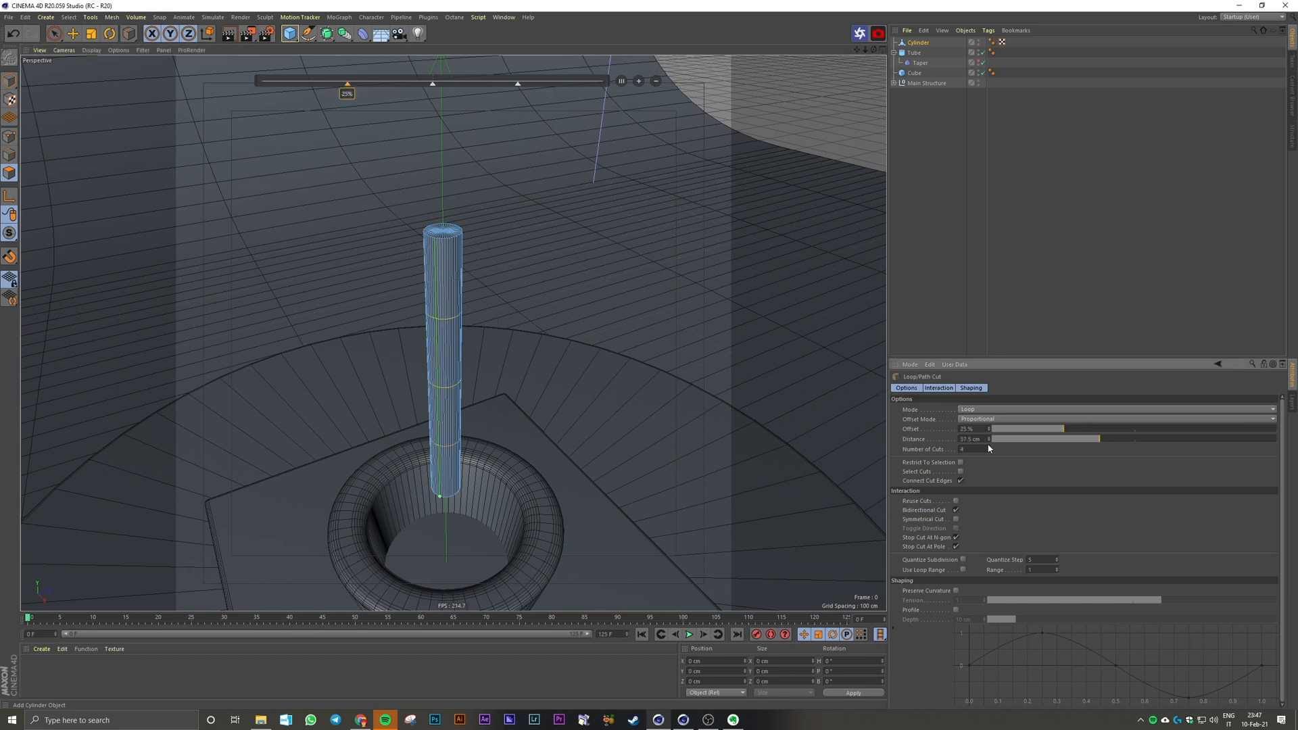
click(989, 446)
click(988, 446)
click(988, 446)
click(988, 447)
click(989, 447)
click(989, 447)
click(989, 447)
click(989, 447)
click(989, 447)
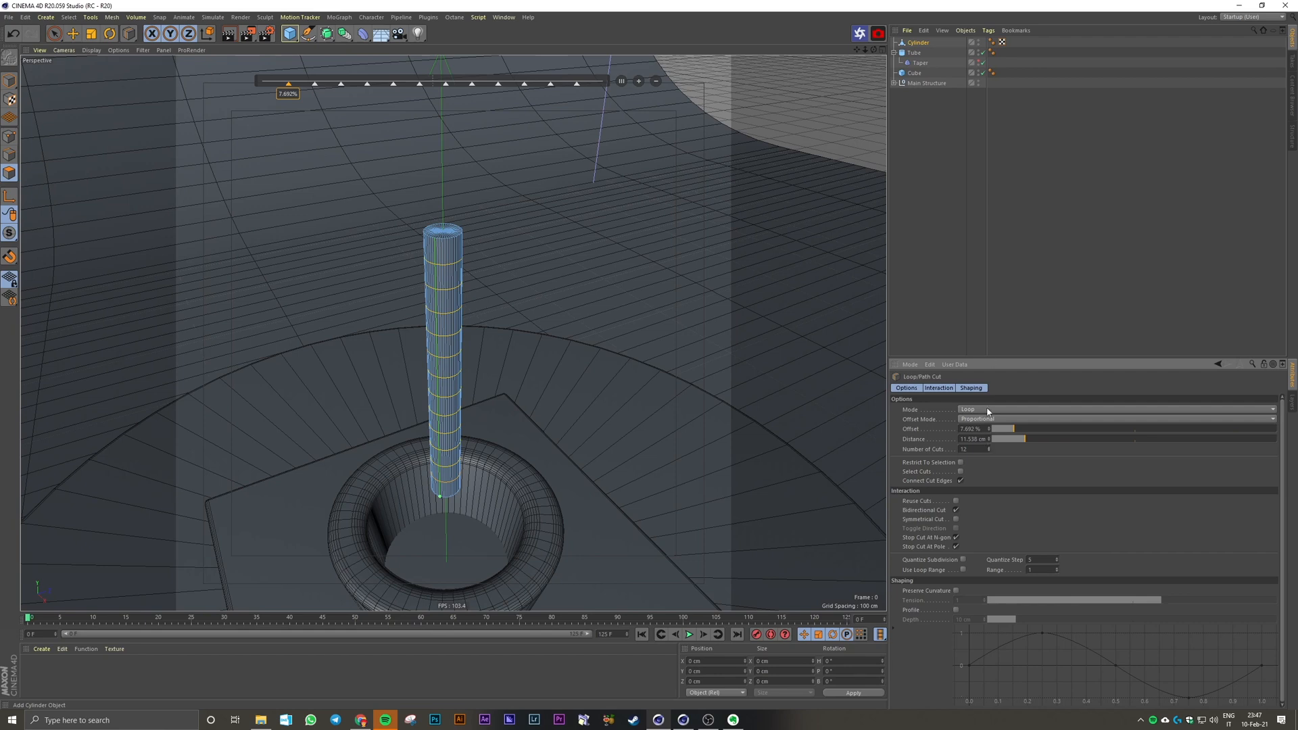
click(964, 276)
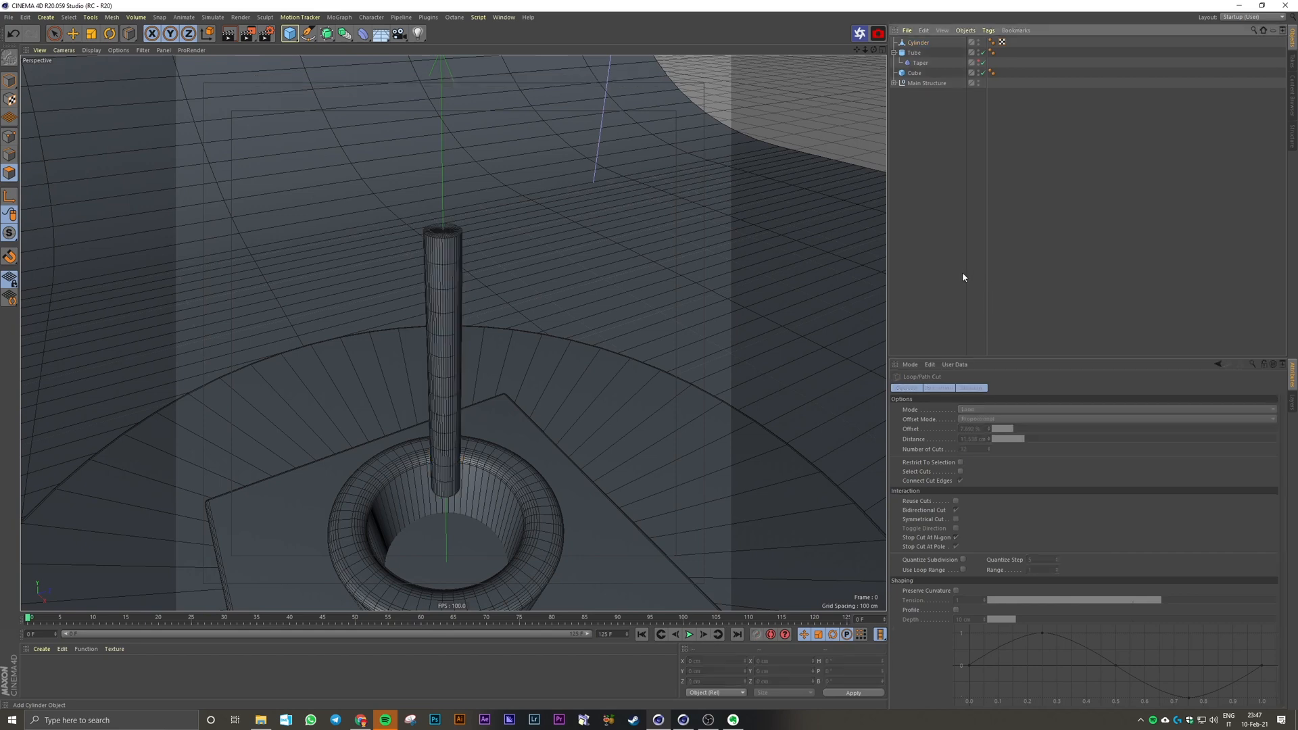
Step: Select six alternating polygon rings along the thin cylinder with Loop Selection, starting from the second ring below its upper end
click(918, 43)
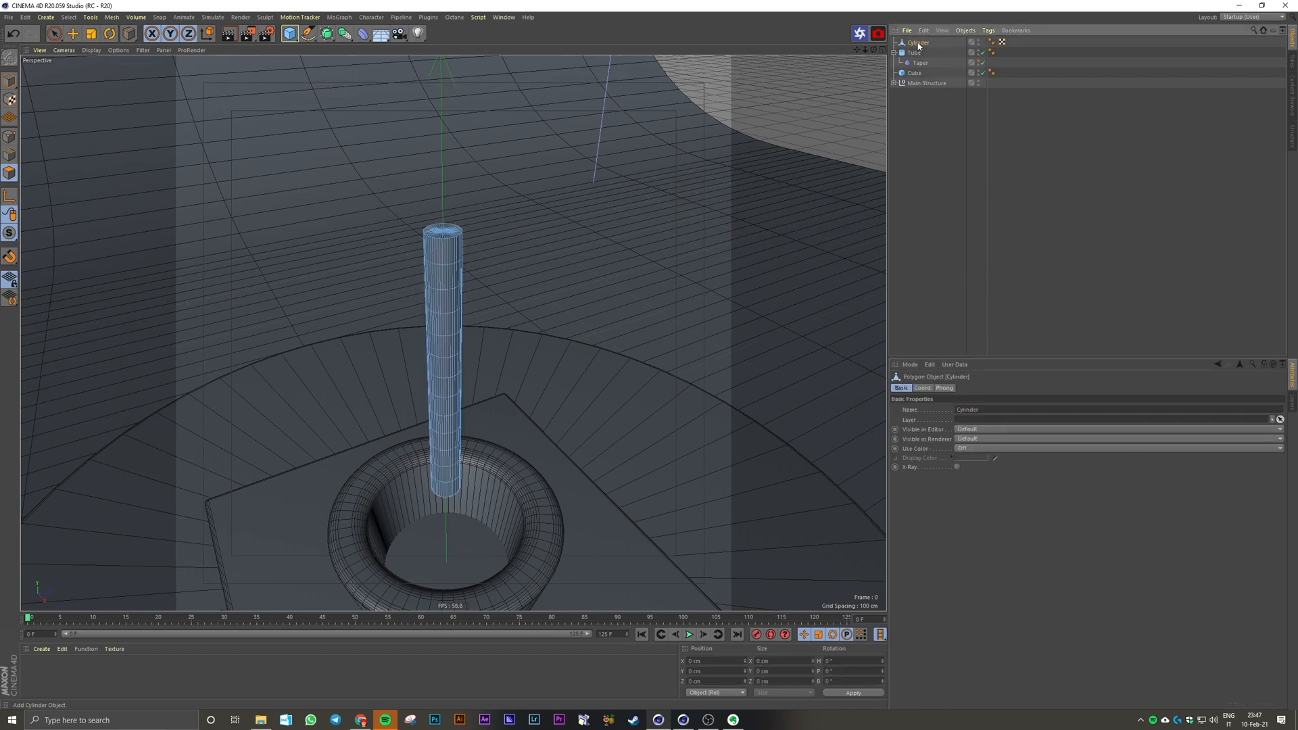
click(8, 174)
click(54, 34)
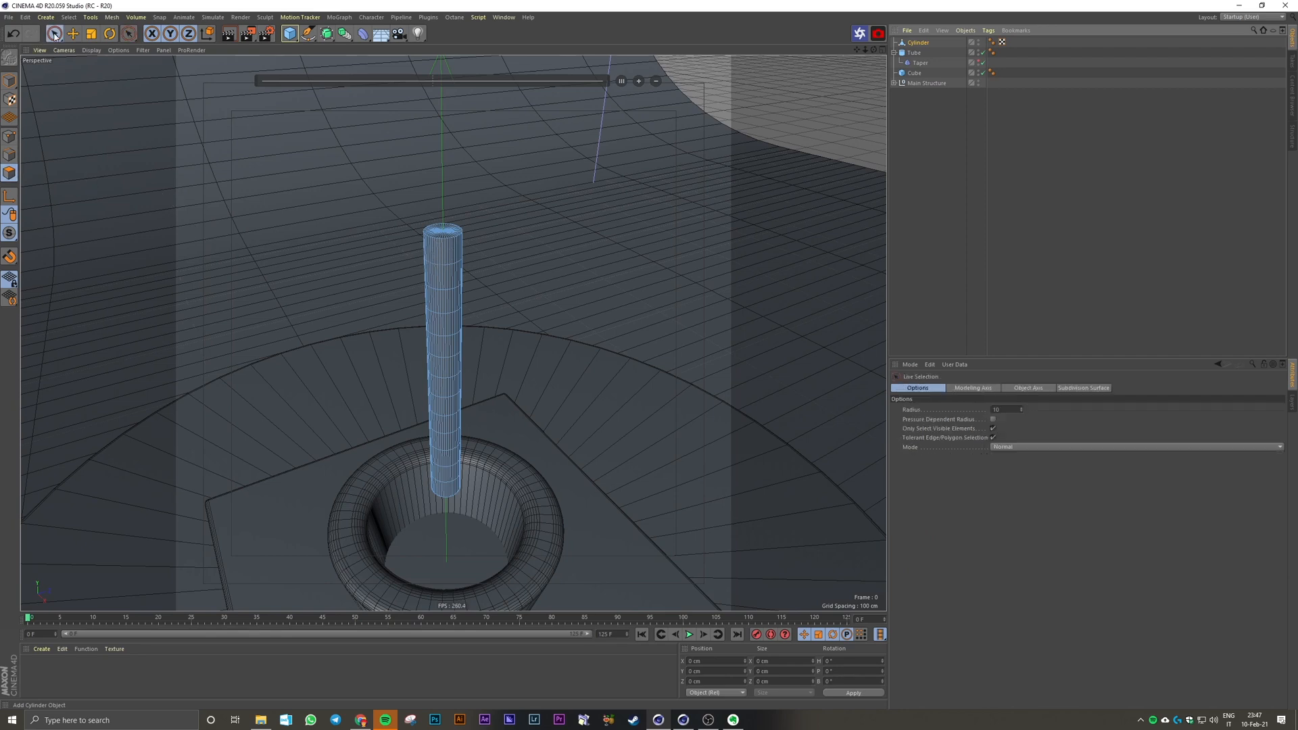
key(u)
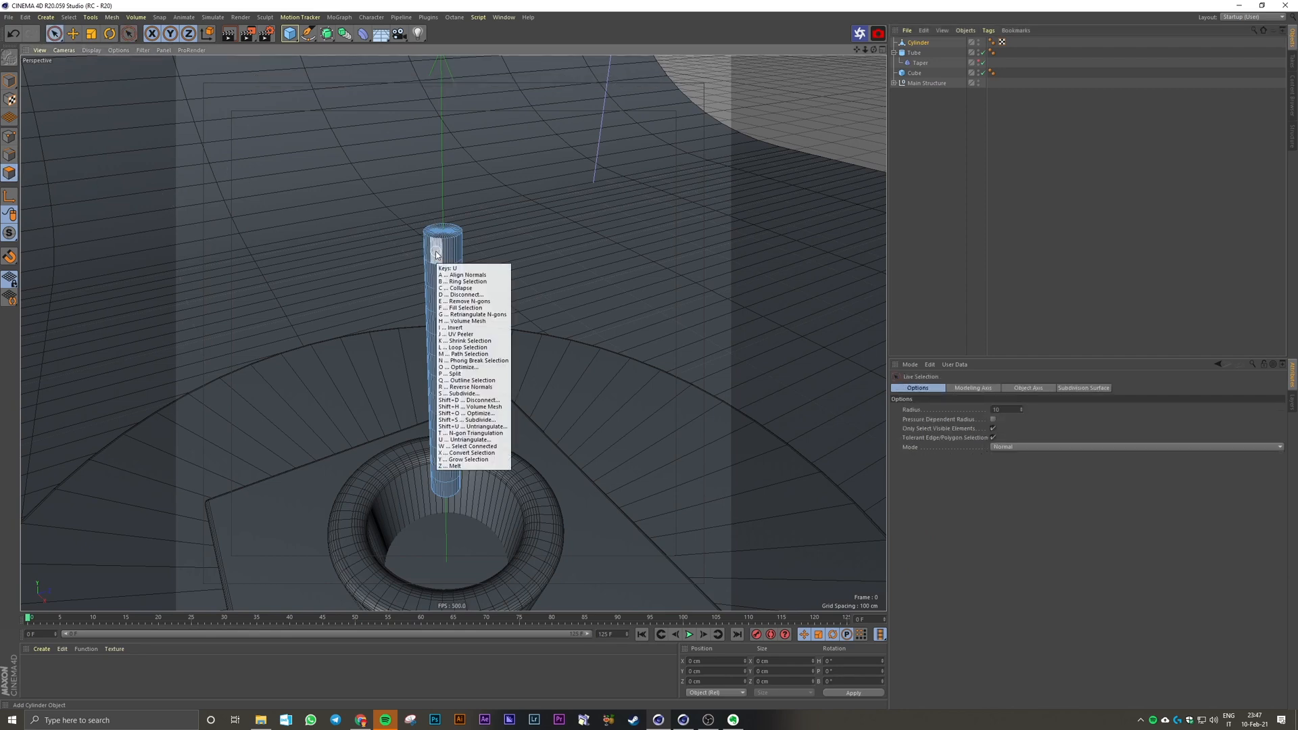
key(l)
click(450, 273)
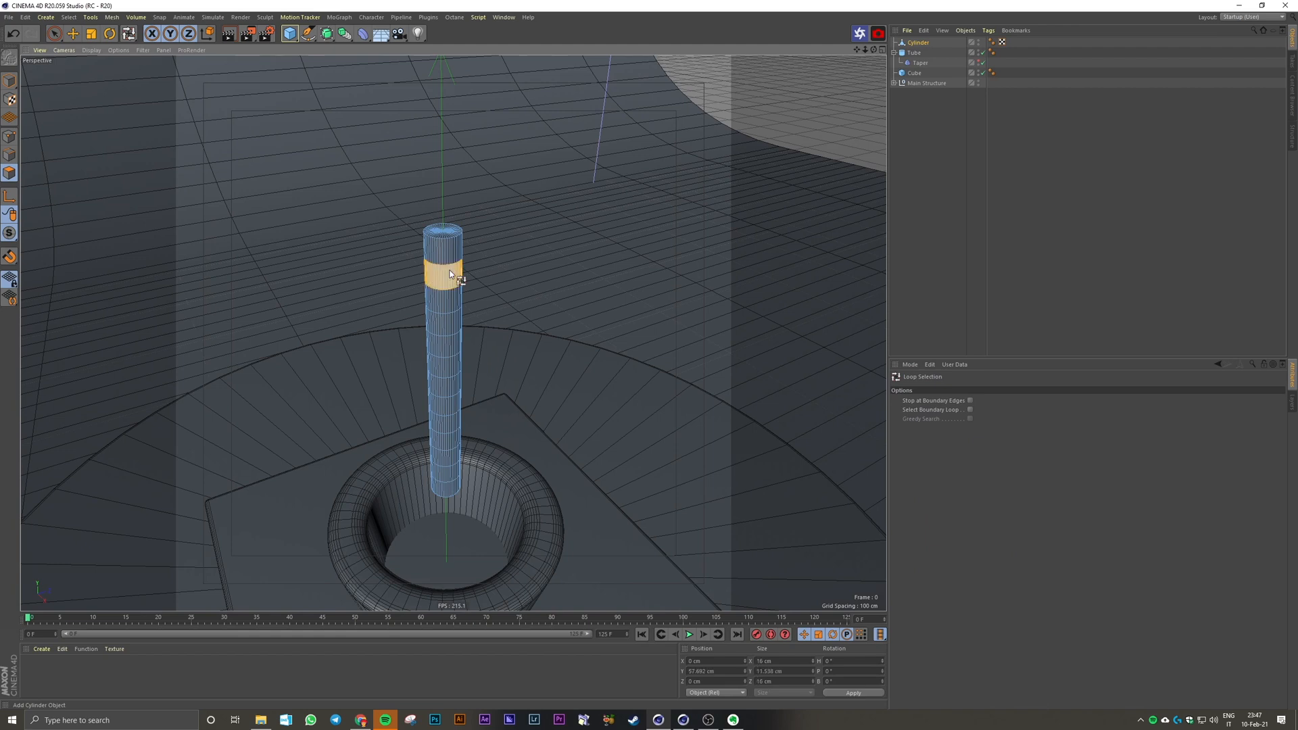
shift+click(453, 322)
shift+click(458, 366)
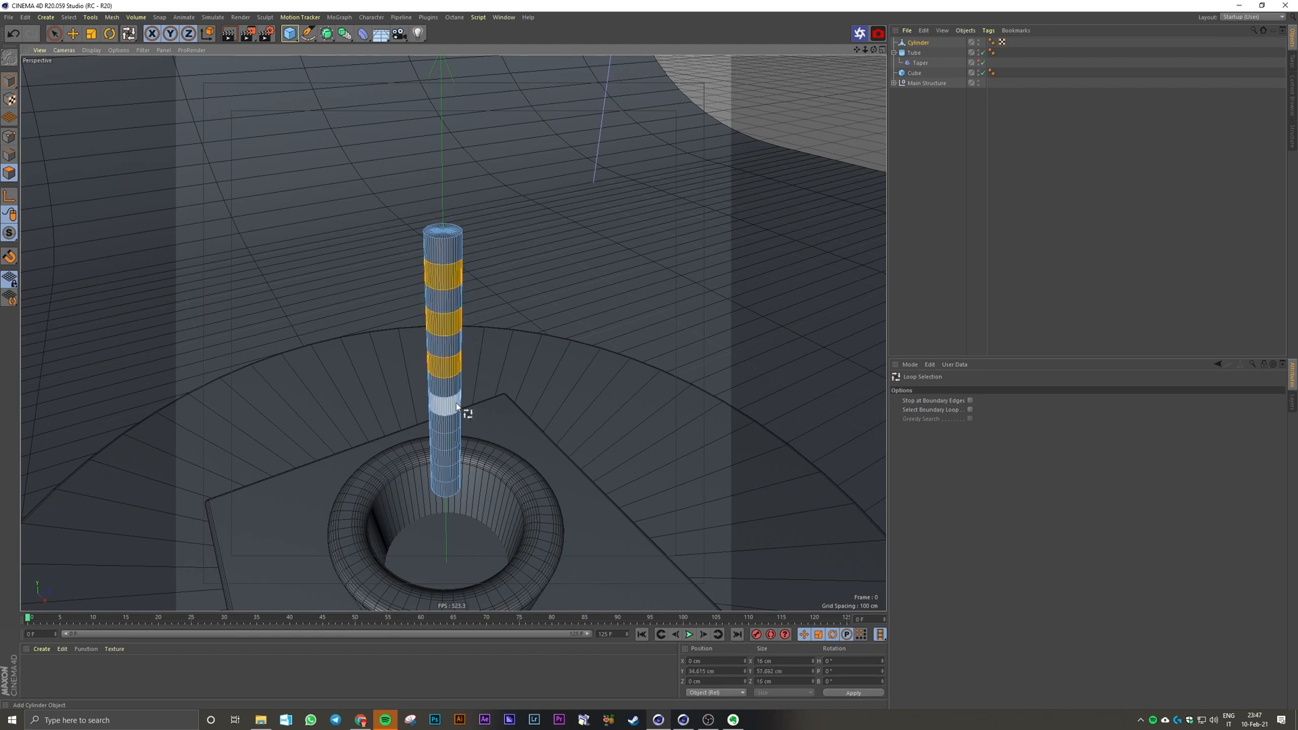
shift+click(456, 404)
shift+click(454, 440)
shift+click(448, 472)
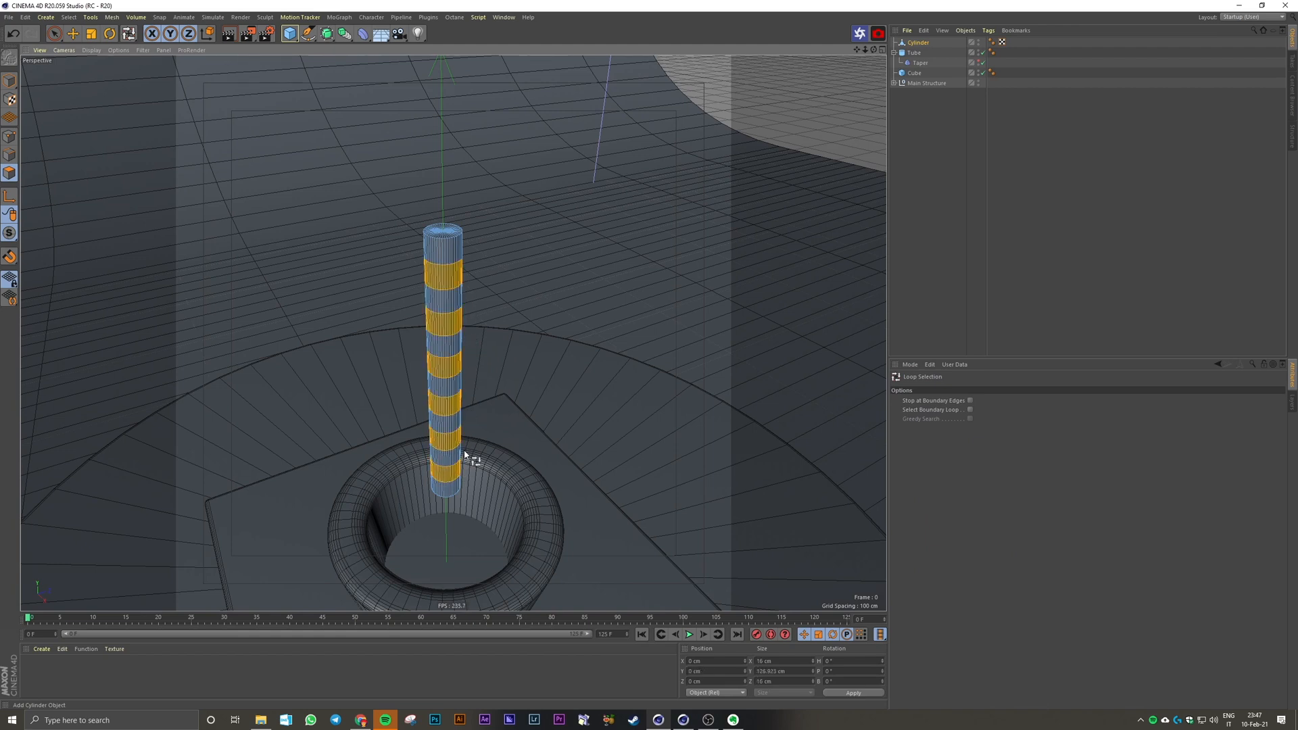
Step: Extrude the six selected rings inward to a diameter of about 14 cm to form recessed bands along the rod
scroll(465, 455, up, 4)
alt+drag(465, 454, 478, 448)
key(d)
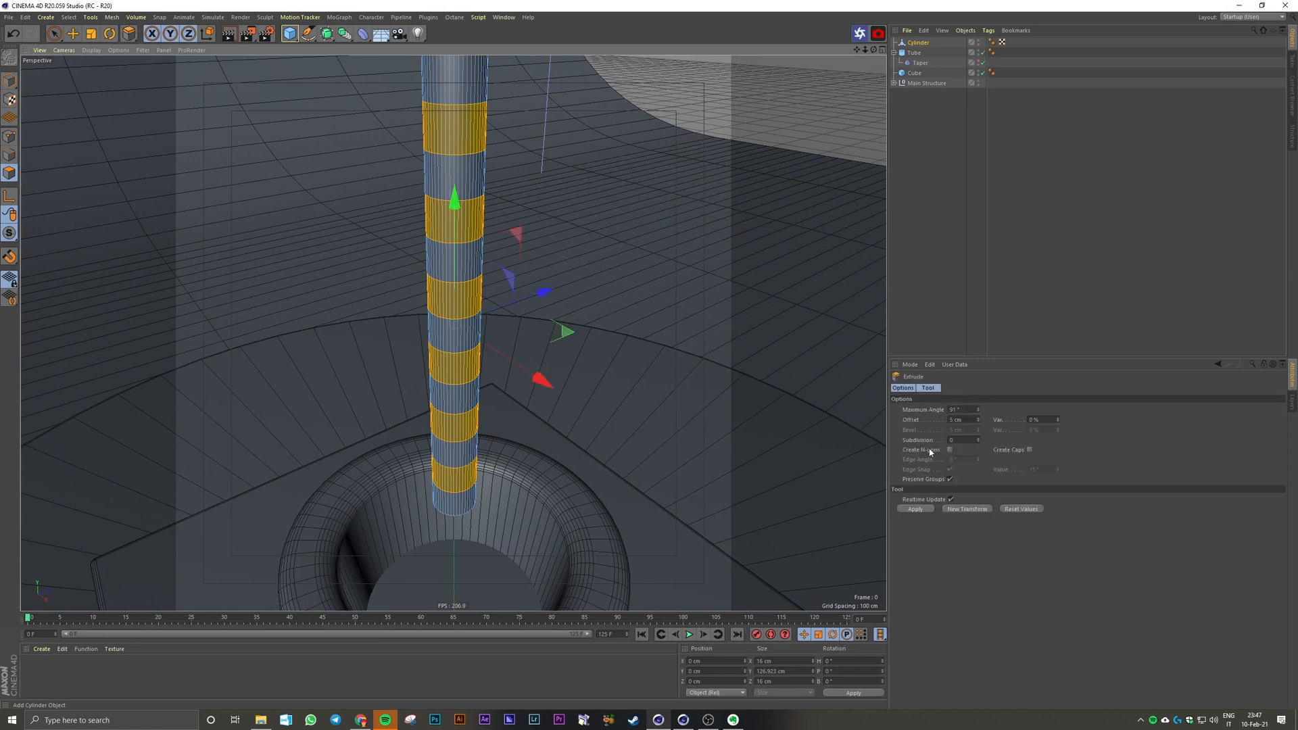
drag(571, 327, 554, 329)
click(1040, 220)
scroll(630, 260, down, 4)
alt+drag(629, 258, 570, 240)
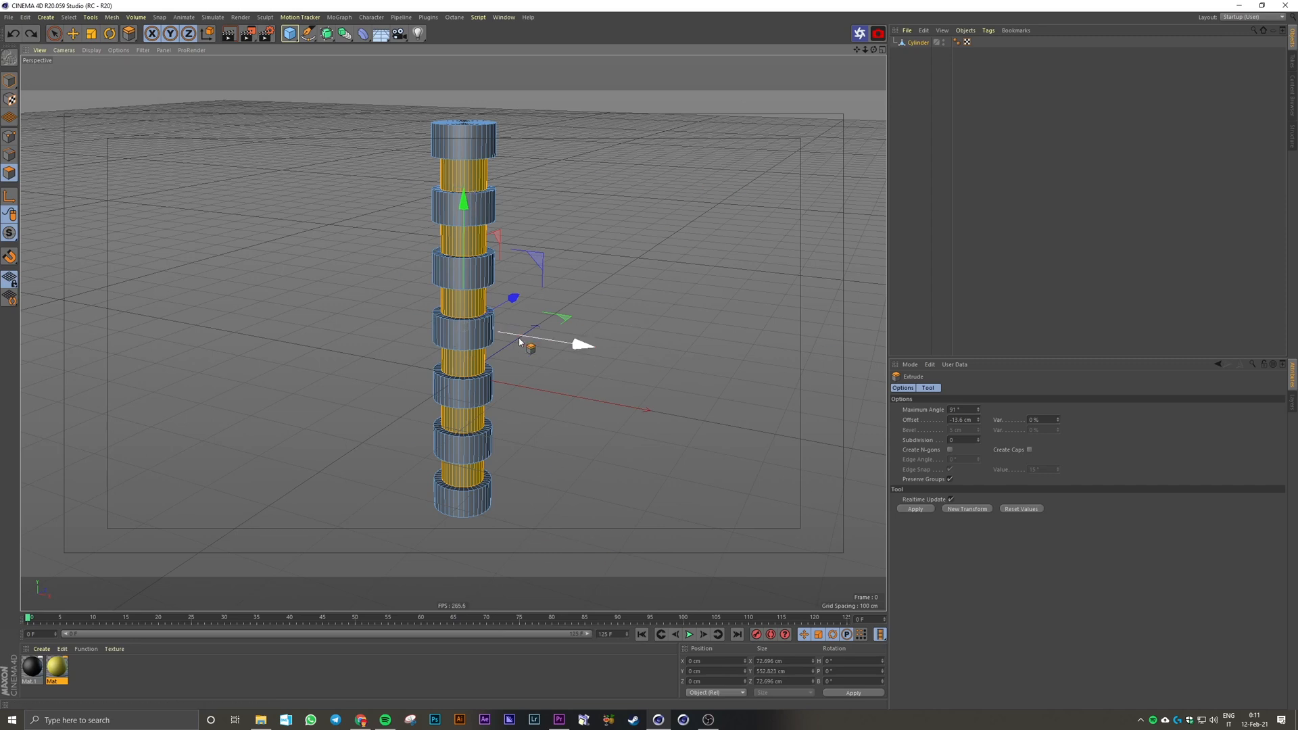
Step: Store the demo column's recessed rings as a polygon selection tag and restore the selection from that tag
click(75, 20)
click(108, 268)
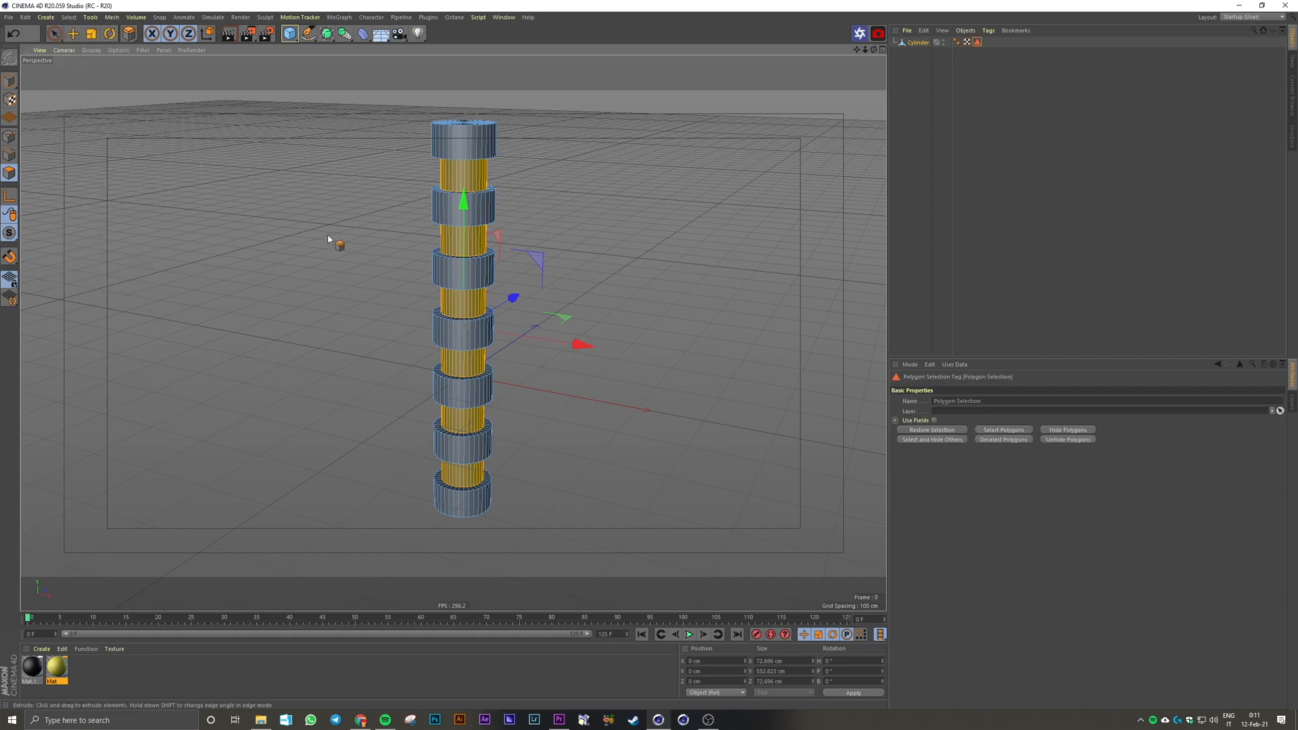
click(328, 240)
click(977, 42)
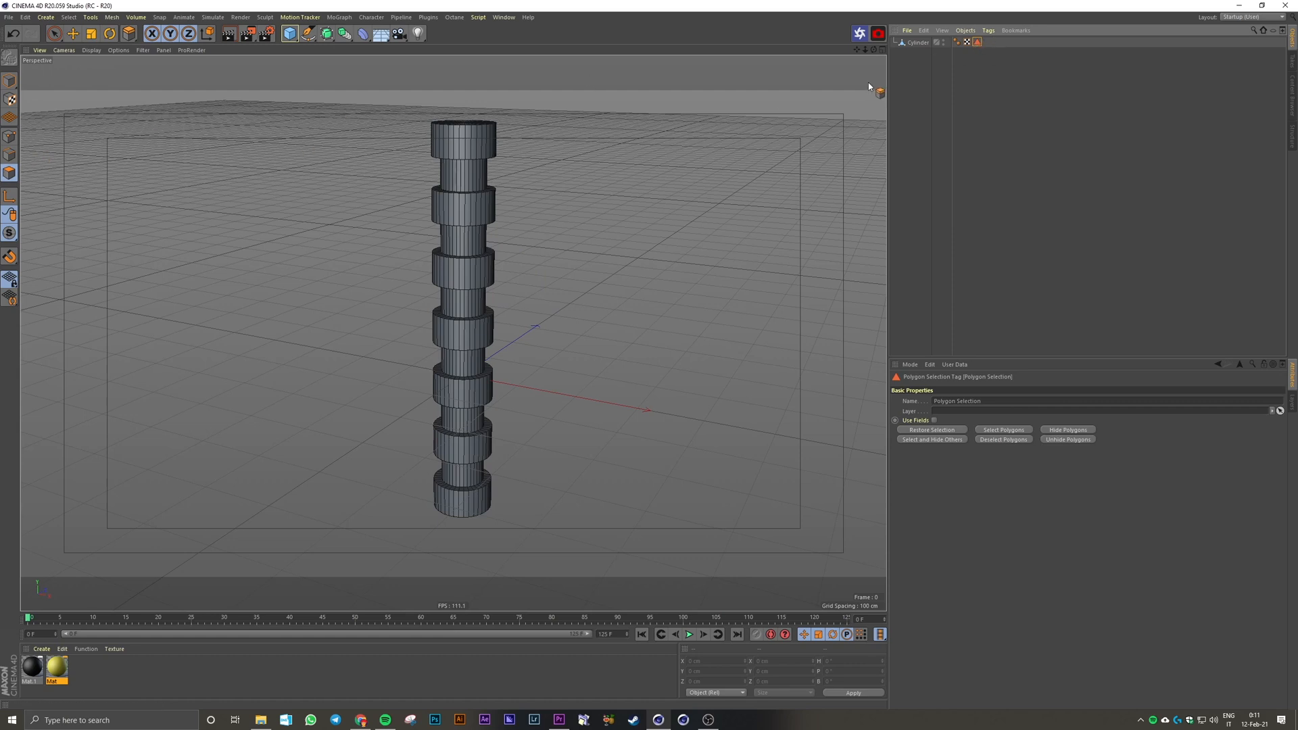
double_click(977, 43)
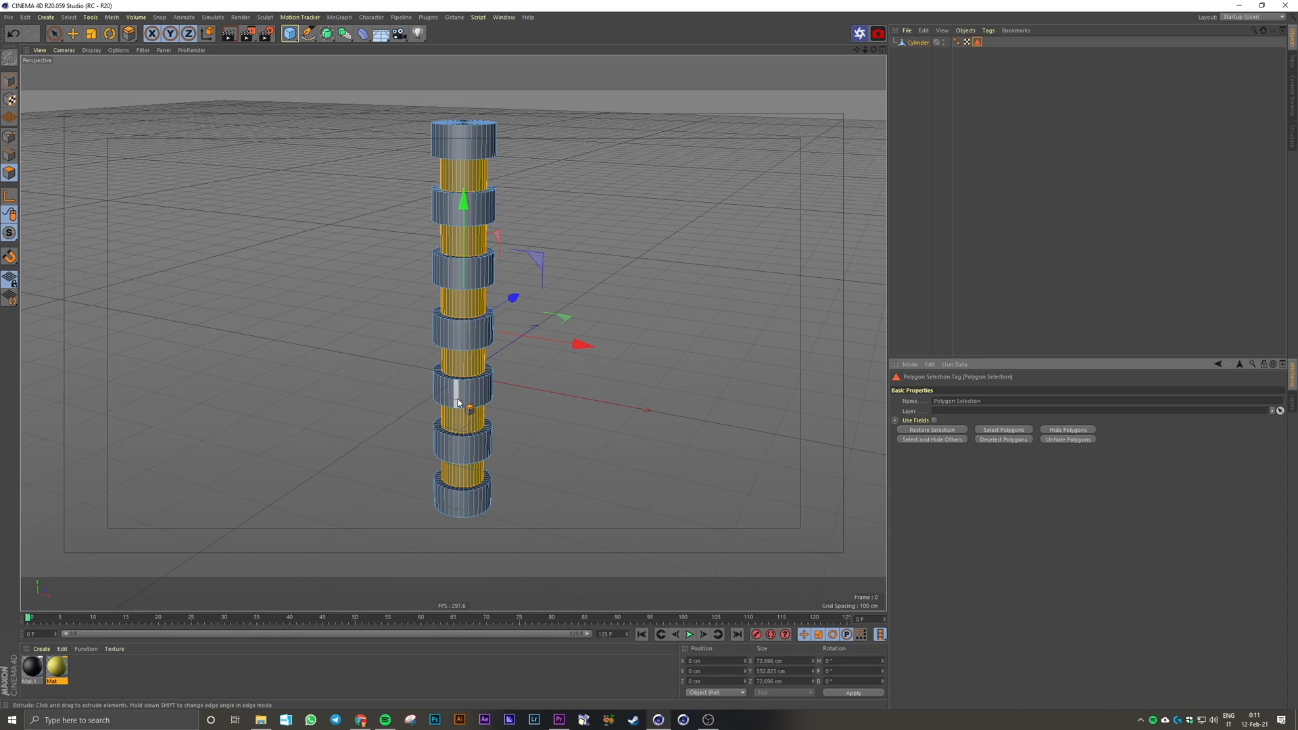
click(1008, 238)
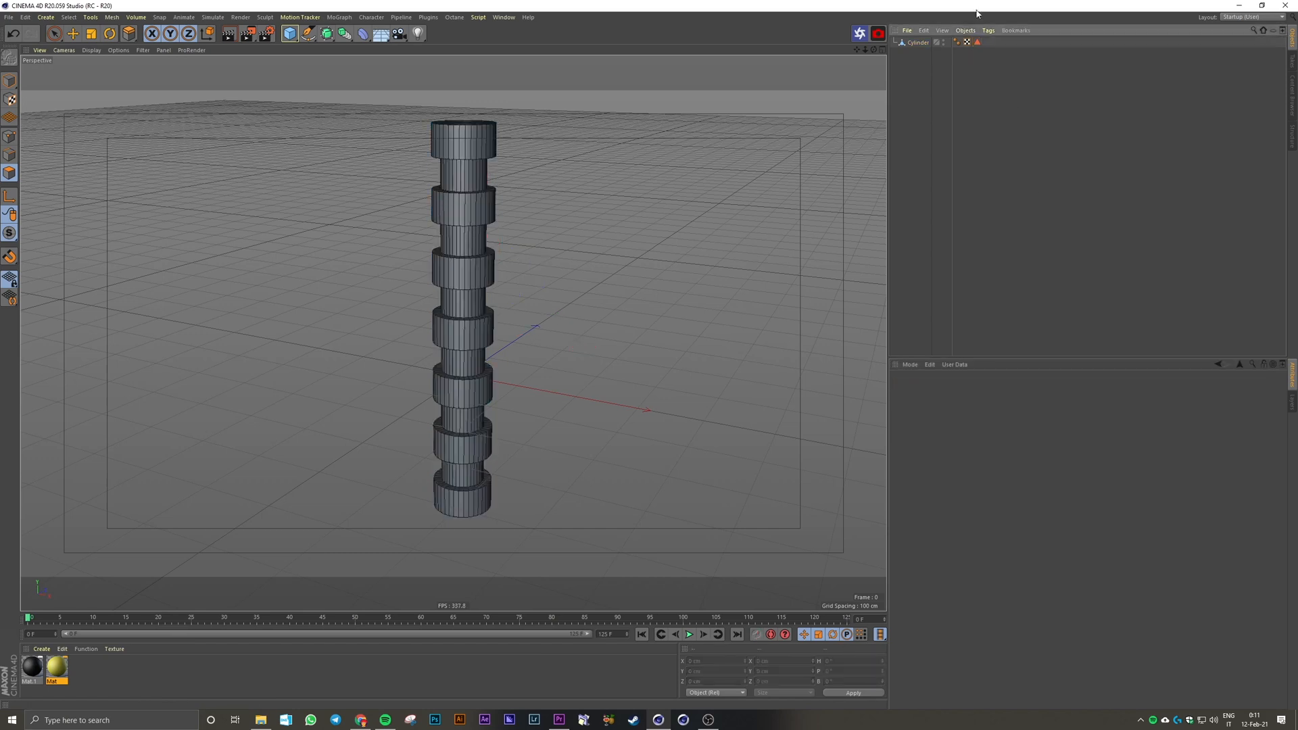
Step: Apply the black Mat.1 and yellow Mat materials to the demo column and open the yellow texture tag's Selection field
drag(36, 676, 908, 127)
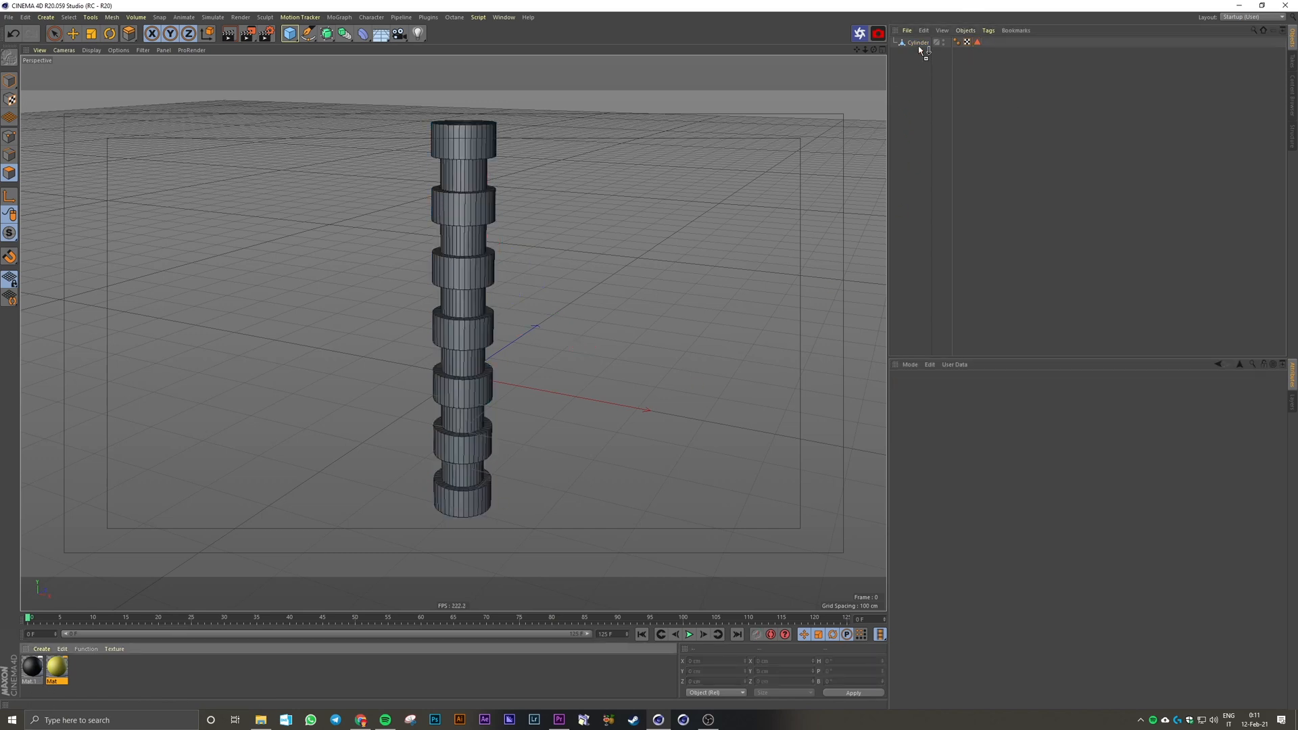
drag(920, 48, 919, 43)
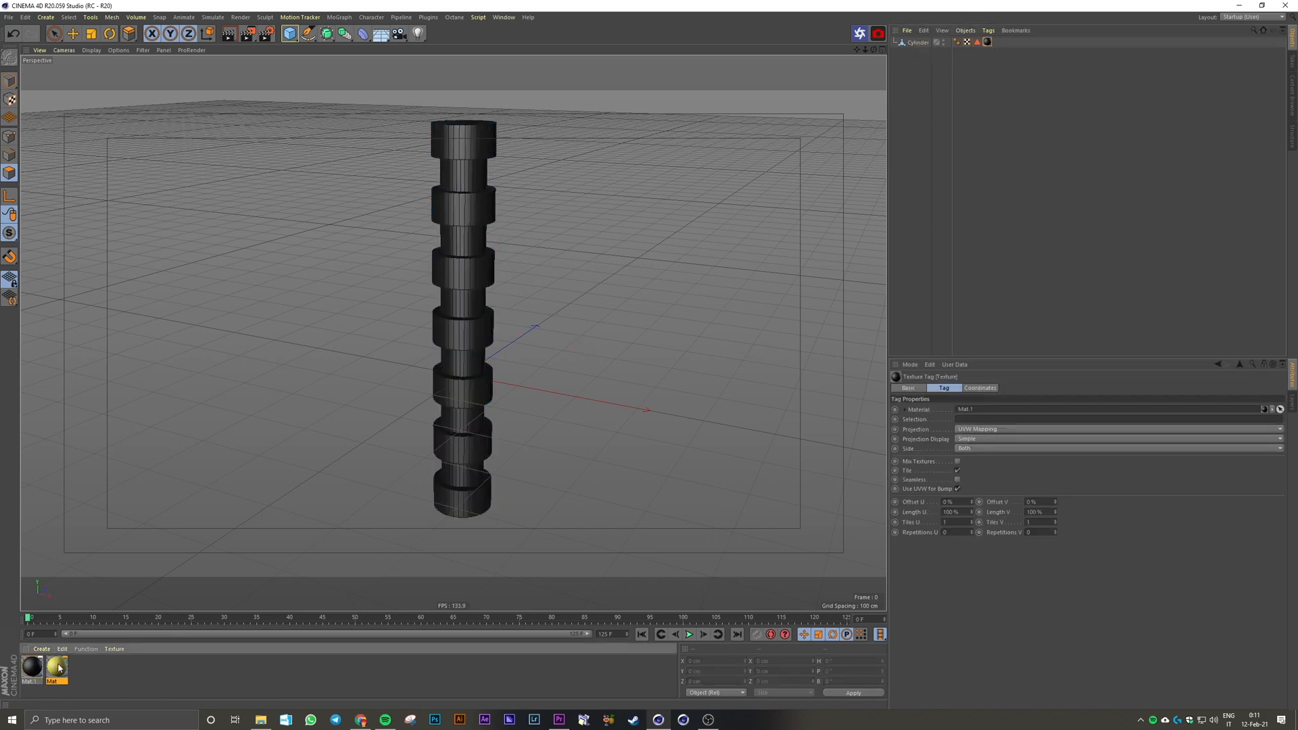
drag(924, 46, 925, 45)
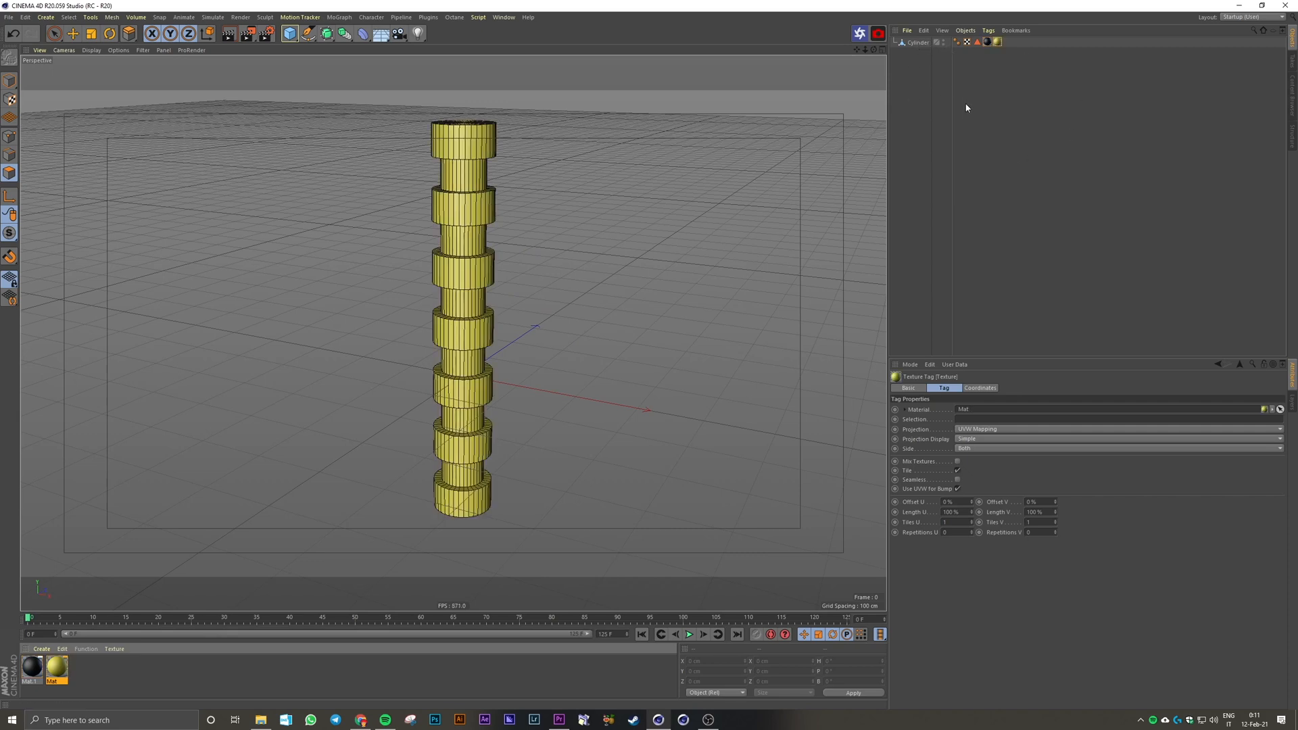
click(993, 60)
click(997, 43)
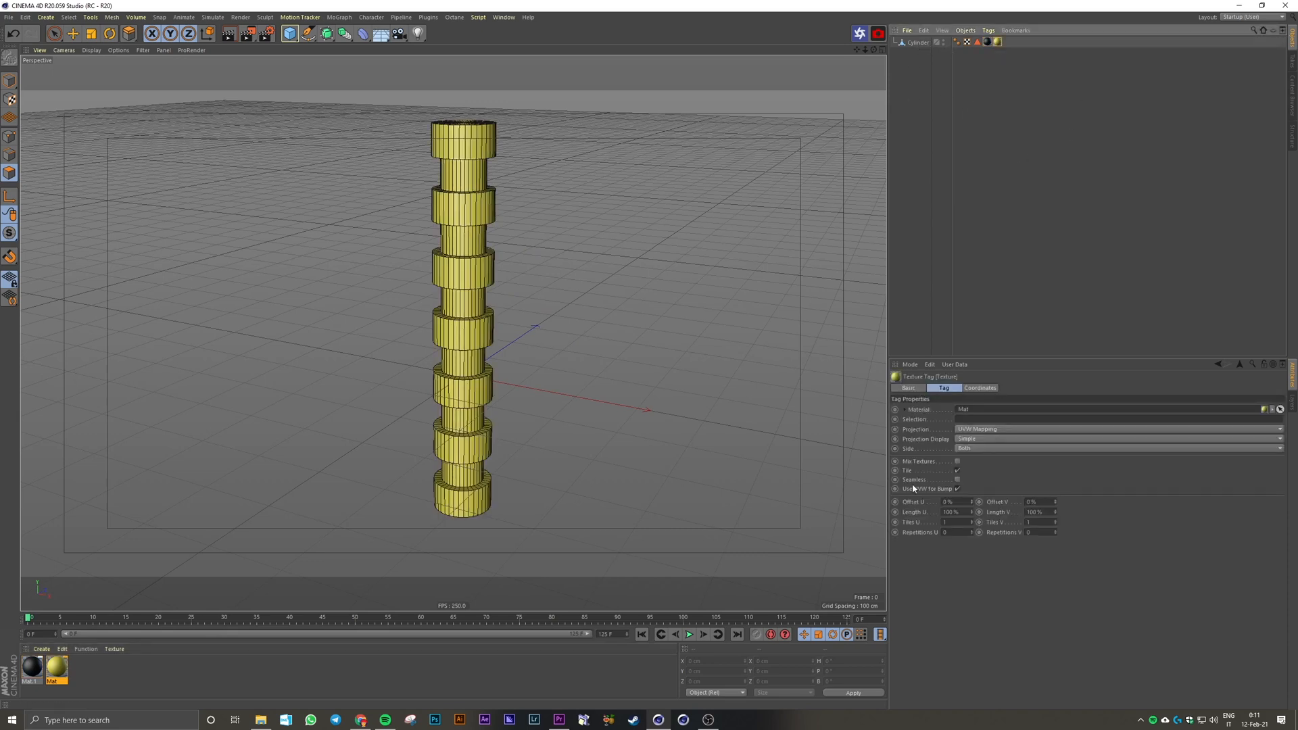
click(962, 419)
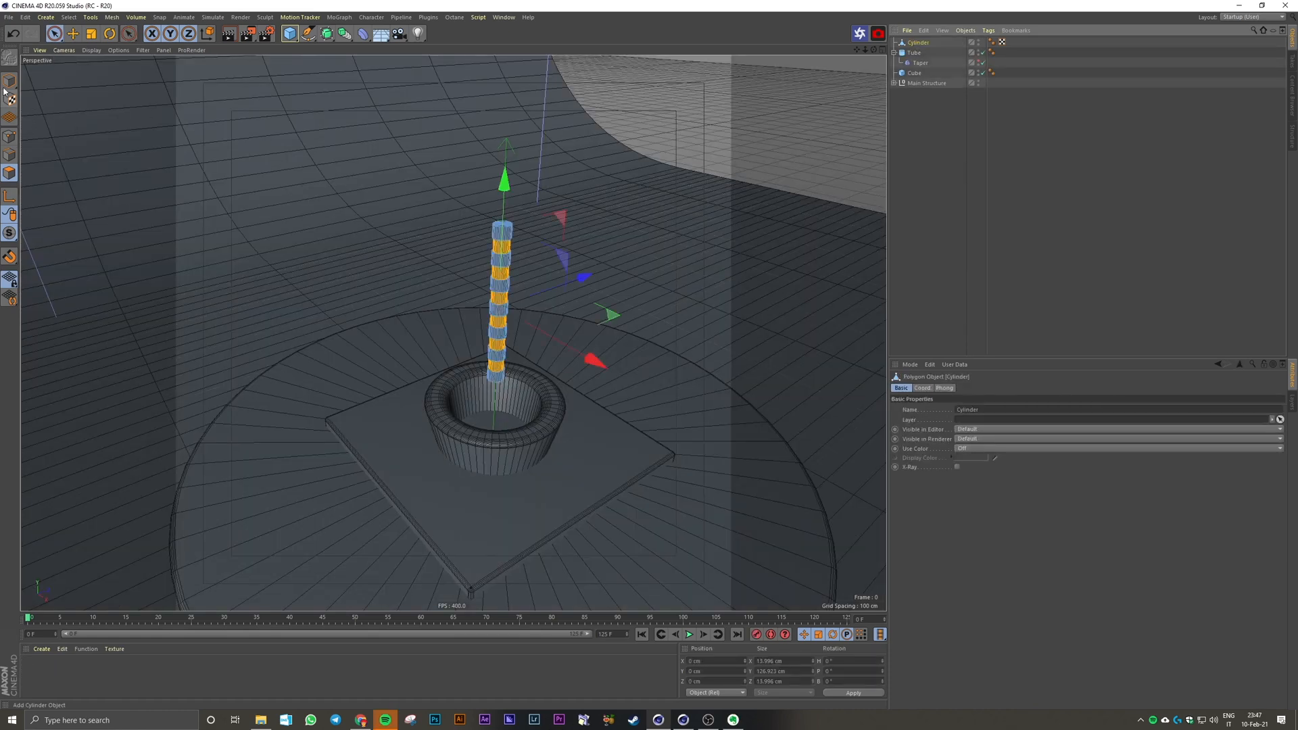
Step: Lower the segmented rod into the tapered tube in the front view and shift it toward the tube's inner wall
middle_click(542, 314)
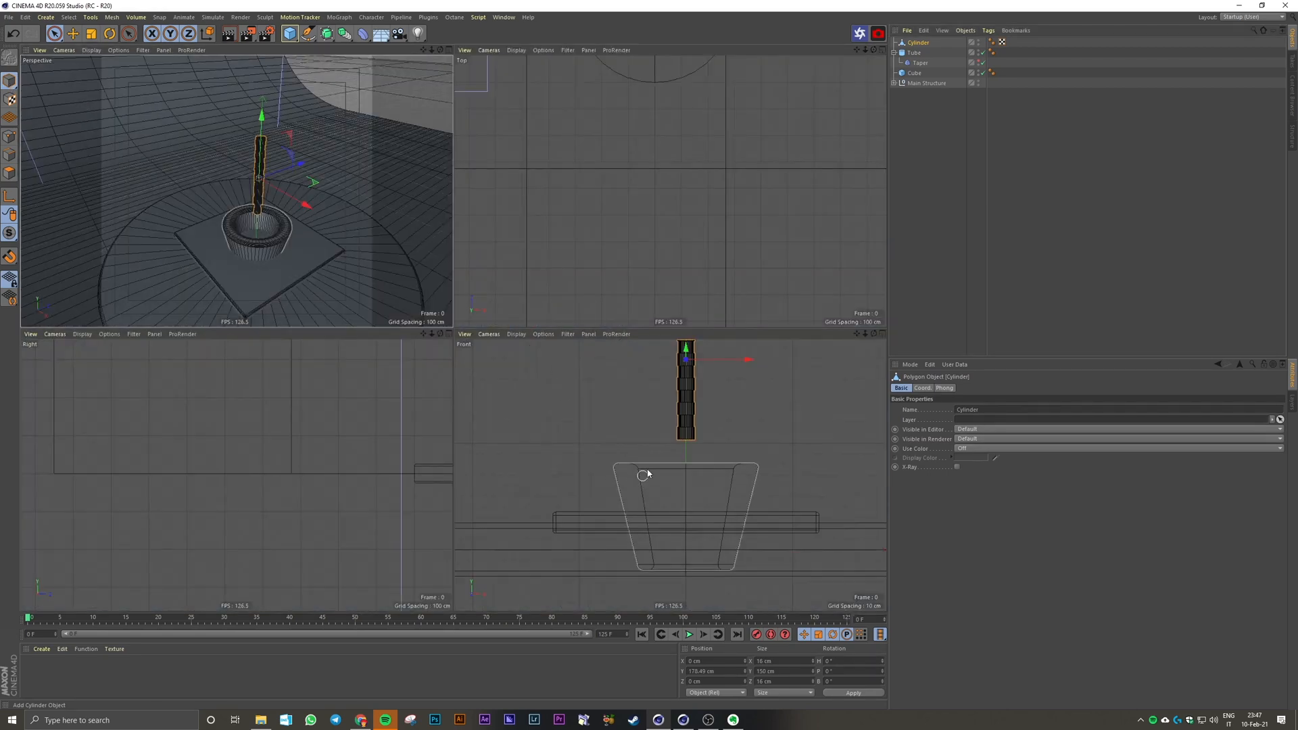
middle_click(649, 472)
scroll(548, 339, down, 3)
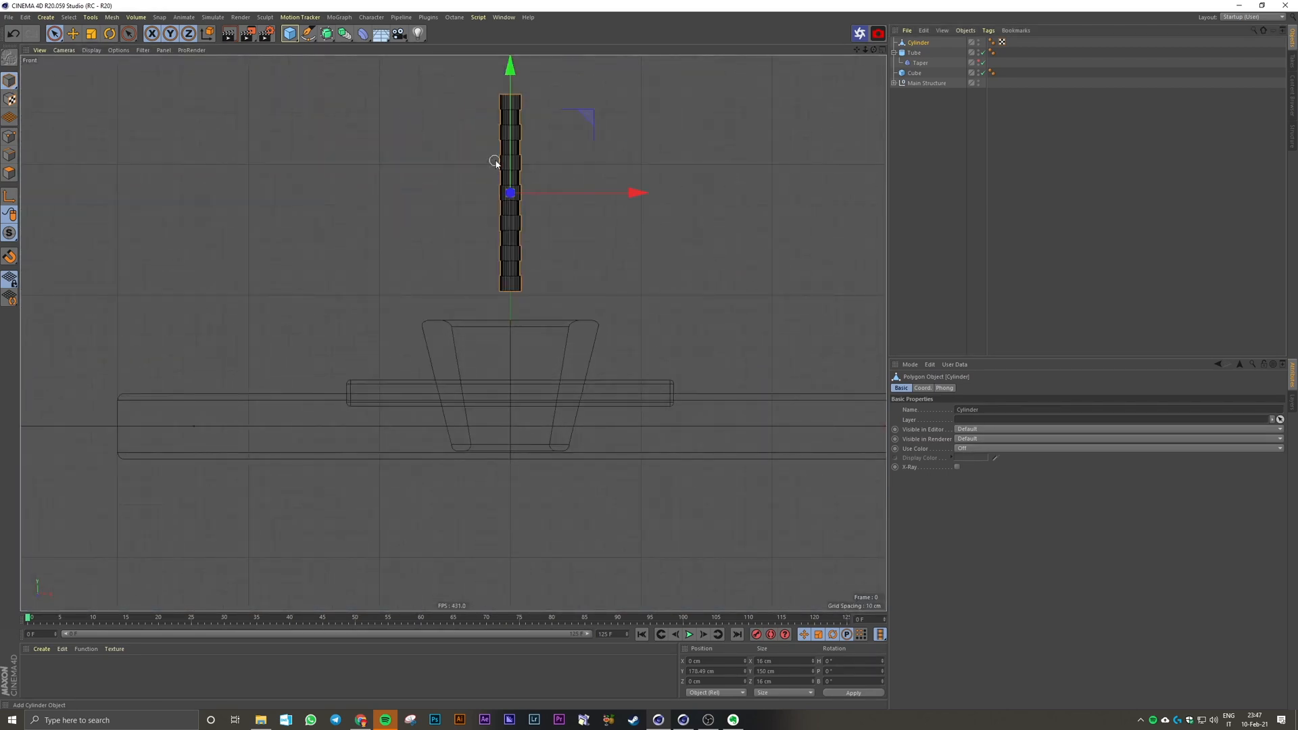
drag(501, 165, 509, 291)
scroll(534, 333, up, 3)
drag(534, 336, 420, 331)
Step: Tilt the rod about 9° and fit it against the tube's inner wall at about X -36.5 cm, Y 76.4 cm
key(r)
key(e)
scroll(432, 338, up, 3)
key(r)
key(e)
key(r)
key(e)
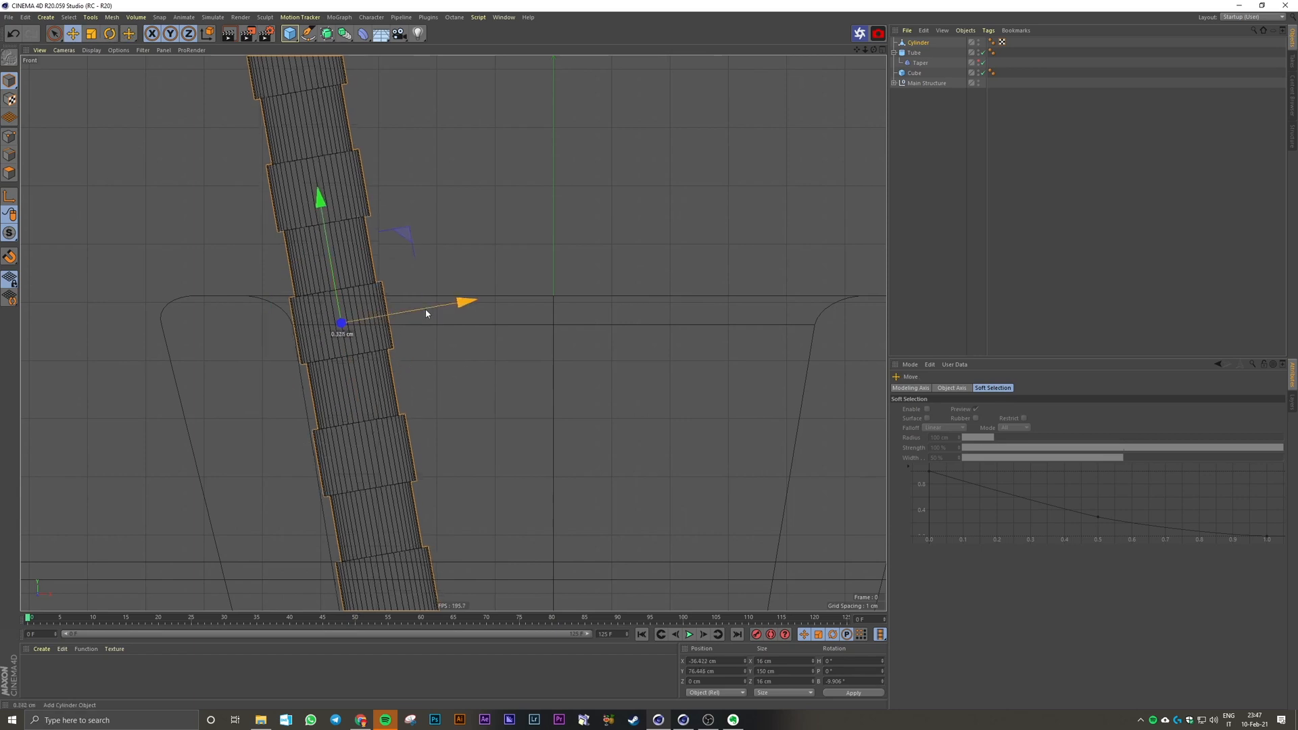
Step: Raise the tilted rod along the tube's inner wall to about X -37.7 cm, Y 85.2 cm
click(919, 43)
click(923, 388)
click(1063, 430)
scroll(1063, 431, up, 1)
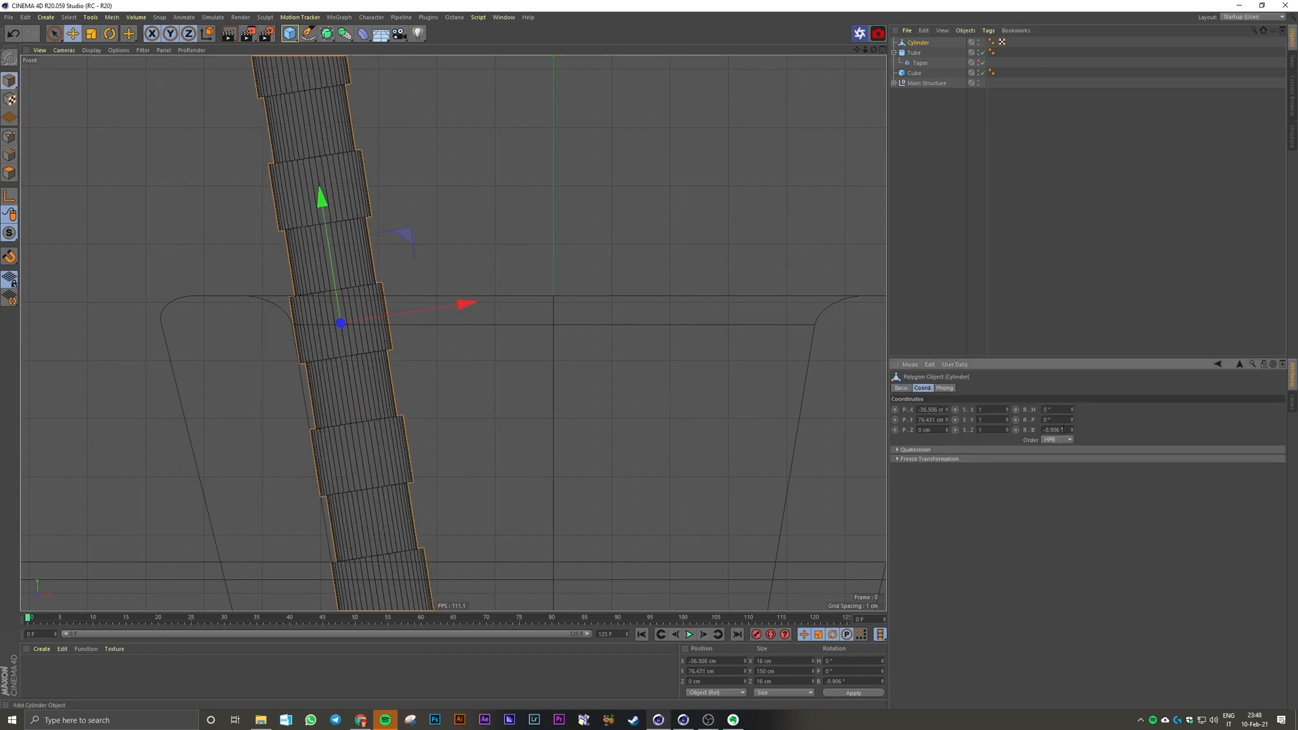
scroll(377, 352, down, 5)
drag(368, 342, 362, 295)
middle_click(448, 257)
middle_click(448, 257)
click(634, 326)
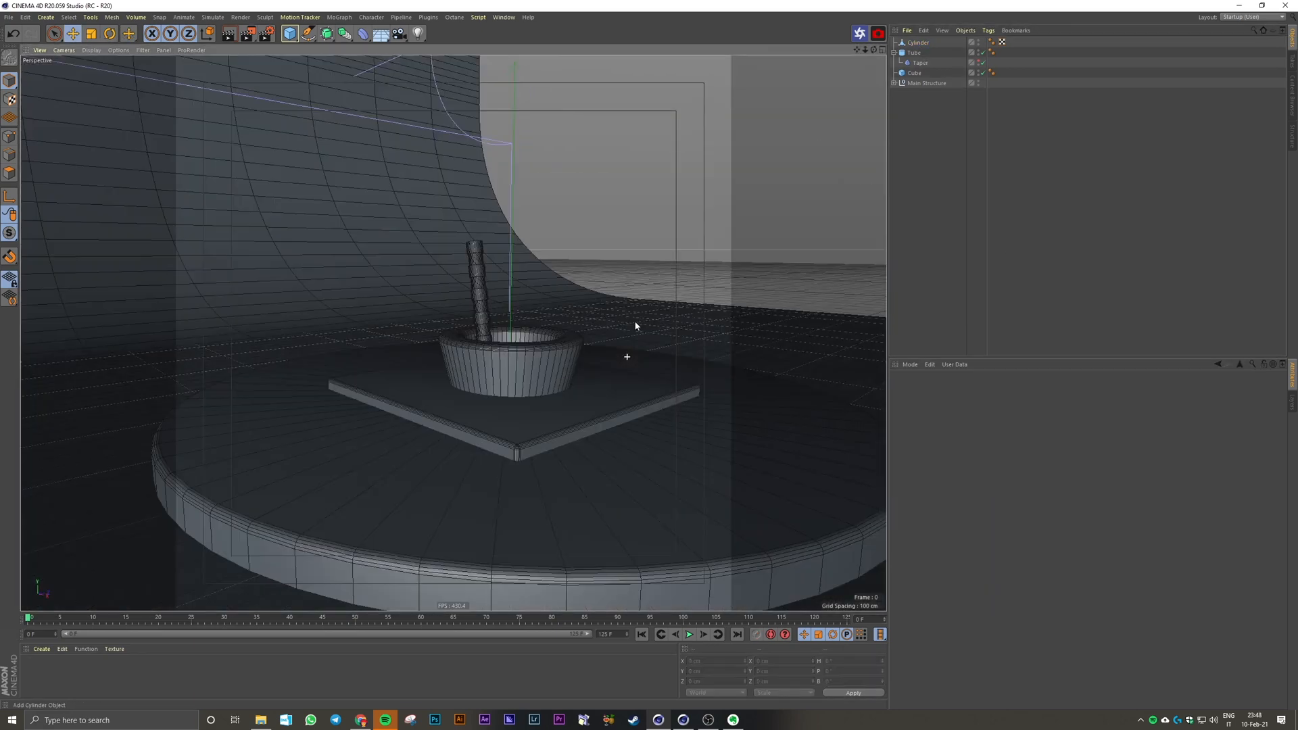
alt+drag(634, 326, 629, 379)
click(483, 322)
drag(483, 325, 484, 331)
Step: Examine the tilted rod's upper end and its fit inside the tube in the front and perspective views
click(551, 362)
scroll(550, 362, up, 3)
middle_click(561, 368)
middle_click(640, 417)
alt+middle_drag(301, 84, 440, 261)
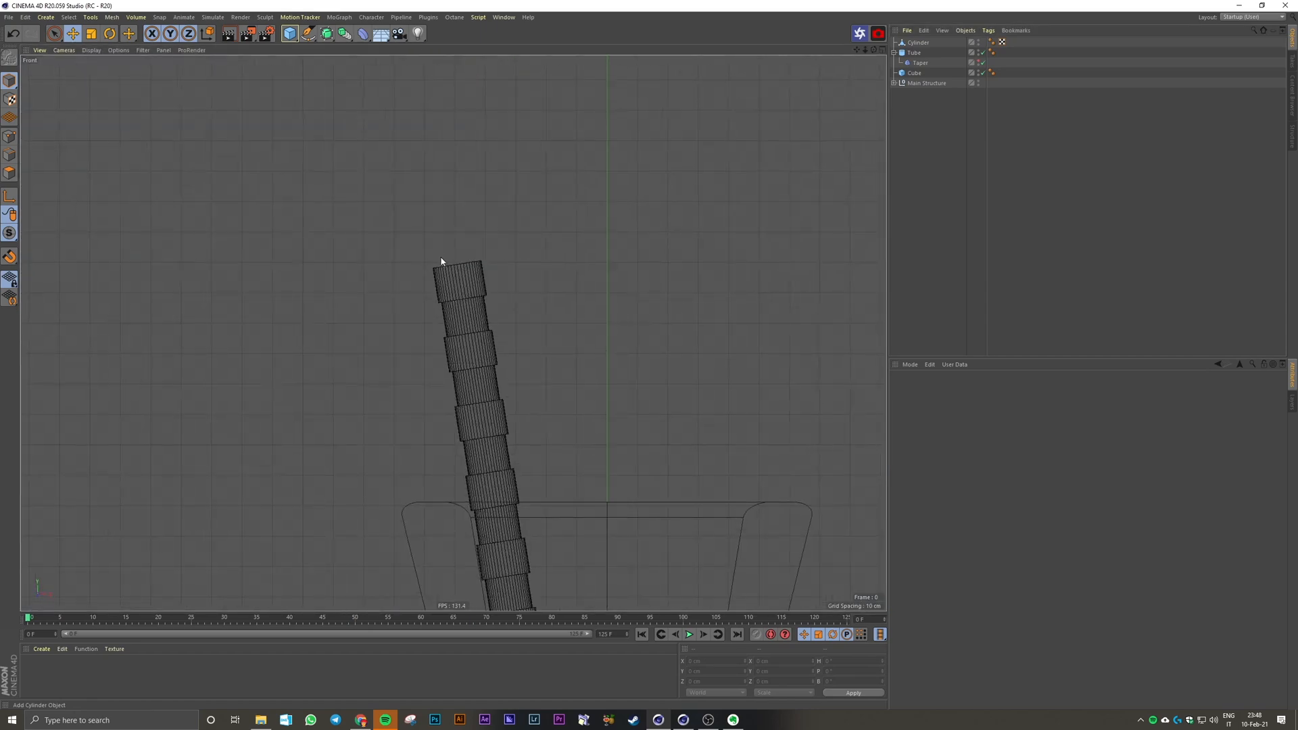
scroll(451, 266, up, 5)
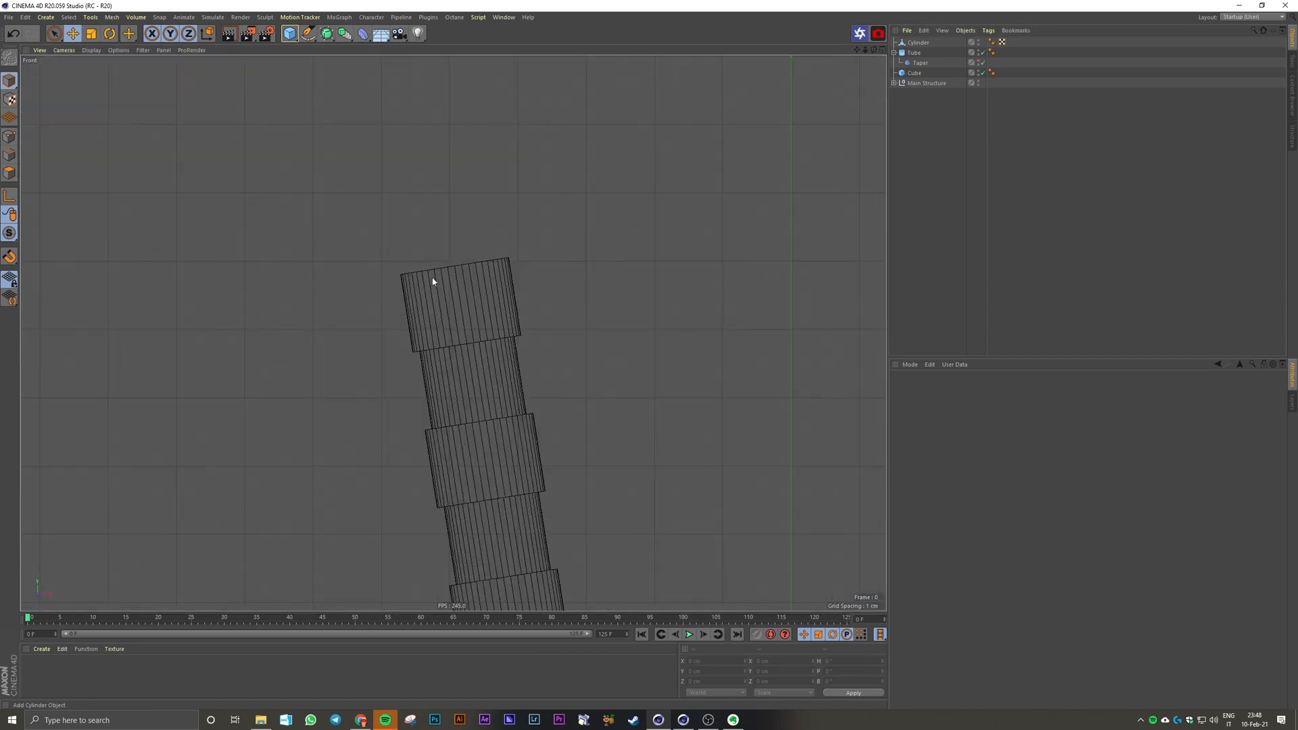
middle_click(557, 283)
scroll(277, 237, up, 3)
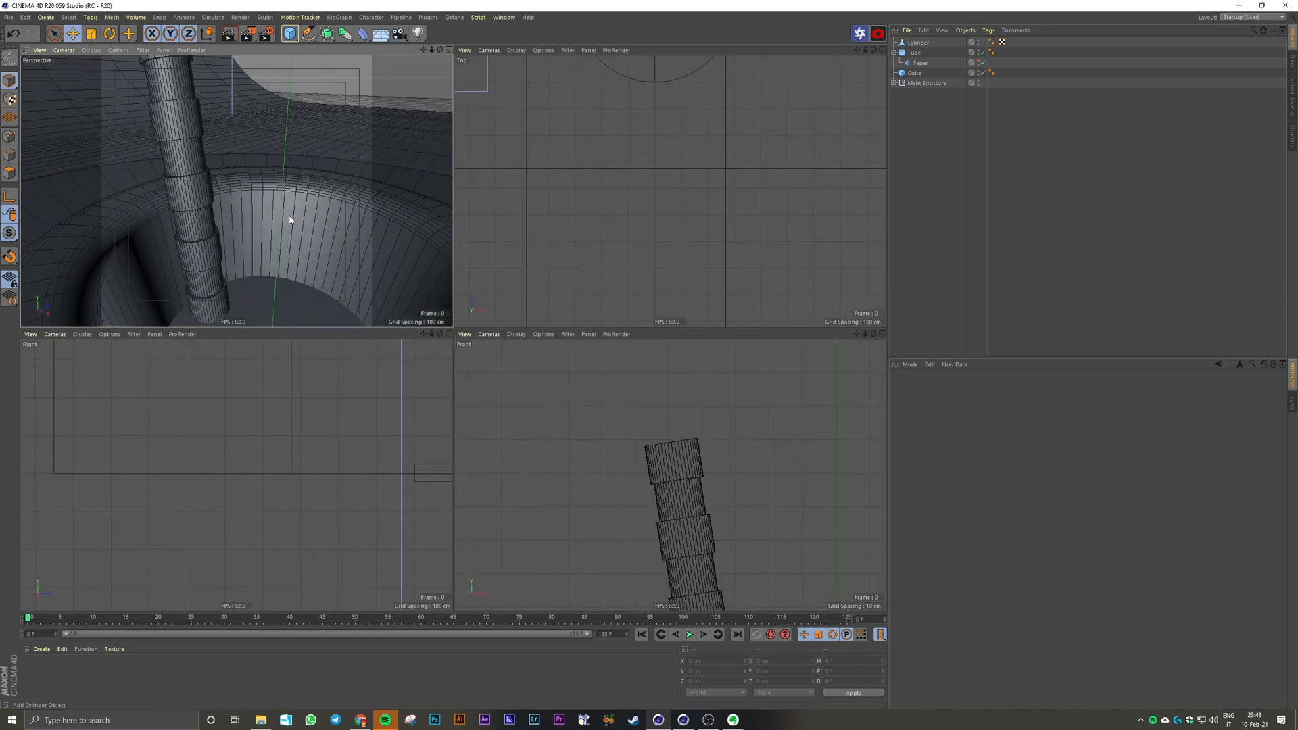
middle_click(288, 214)
scroll(297, 214, down, 3)
alt+drag(356, 336, 487, 429)
Step: Select all polygons of the rod's upper cap in polygon mode with Loop Selection
click(8, 173)
scroll(426, 347, down, 3)
alt+middle_drag(504, 388, 455, 327)
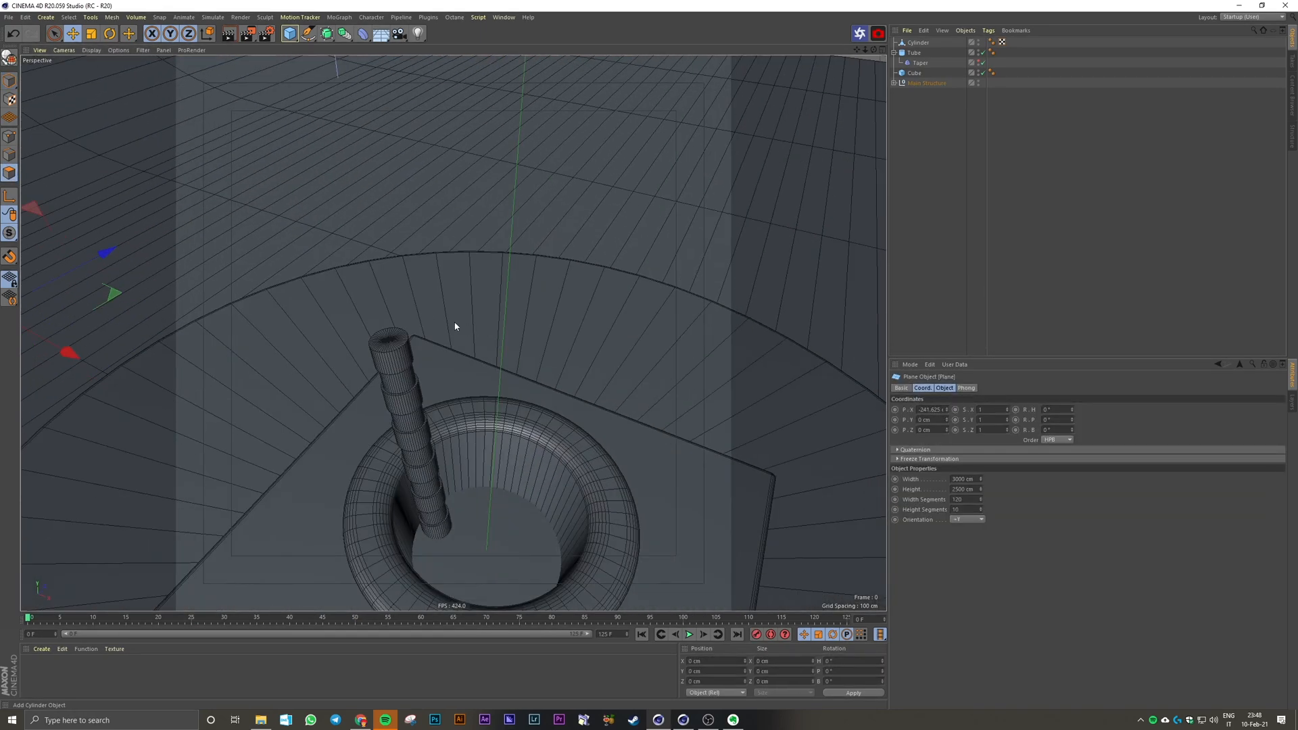
click(914, 42)
alt+drag(315, 316, 424, 352)
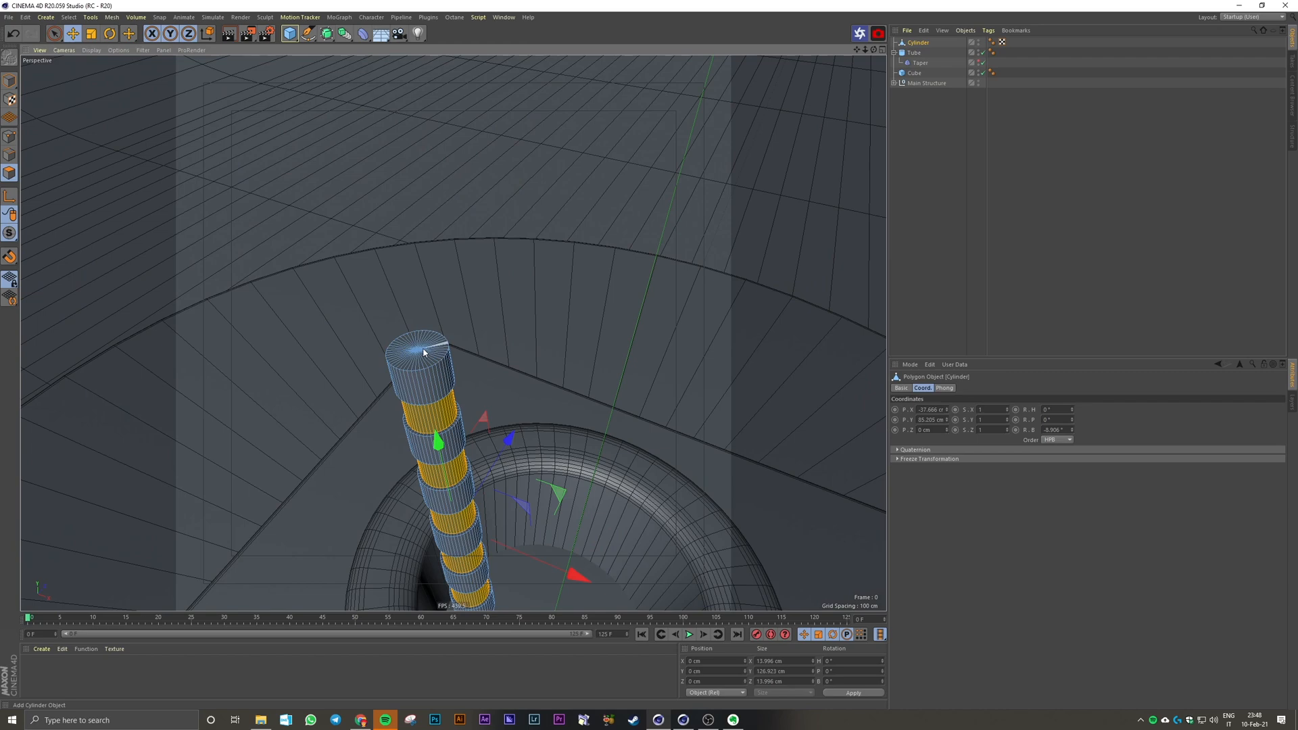
key(u)
key(l)
click(423, 354)
scroll(420, 371, up, 3)
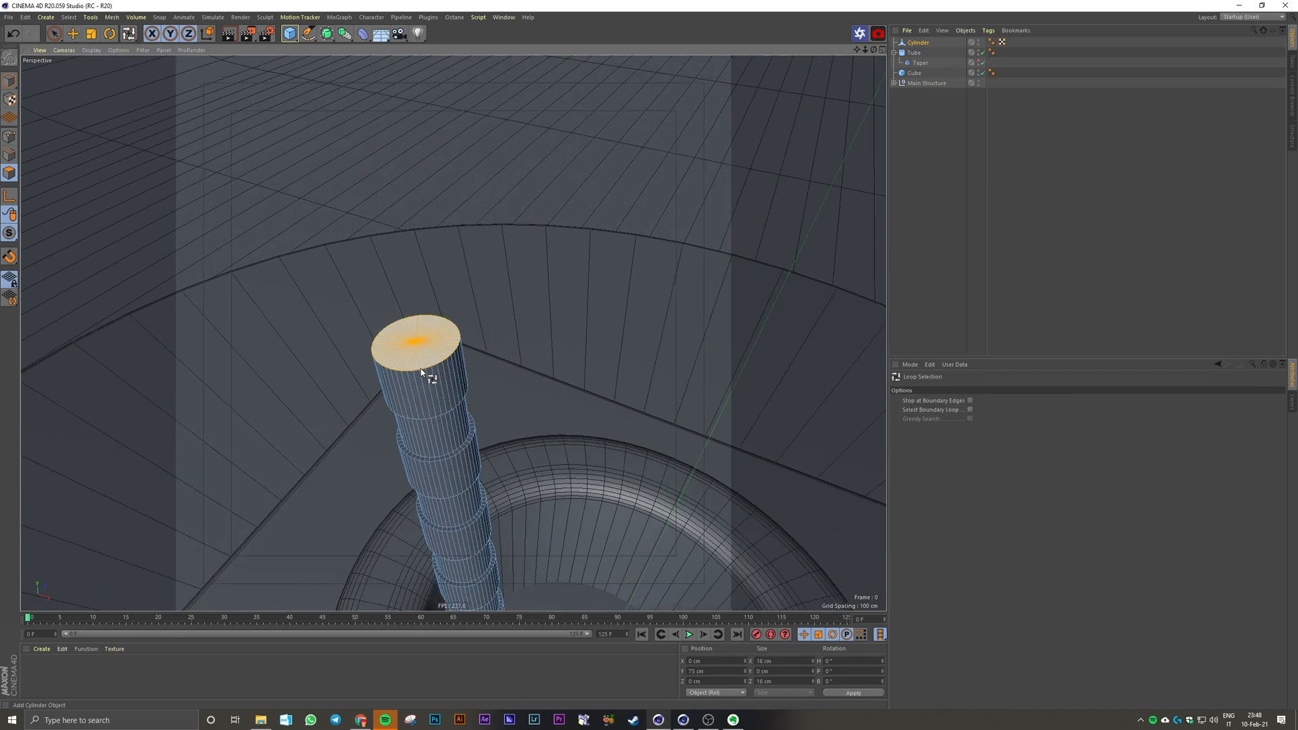
Step: Scale the selected upper cap along the world Y axis to level it horizontally
key(t)
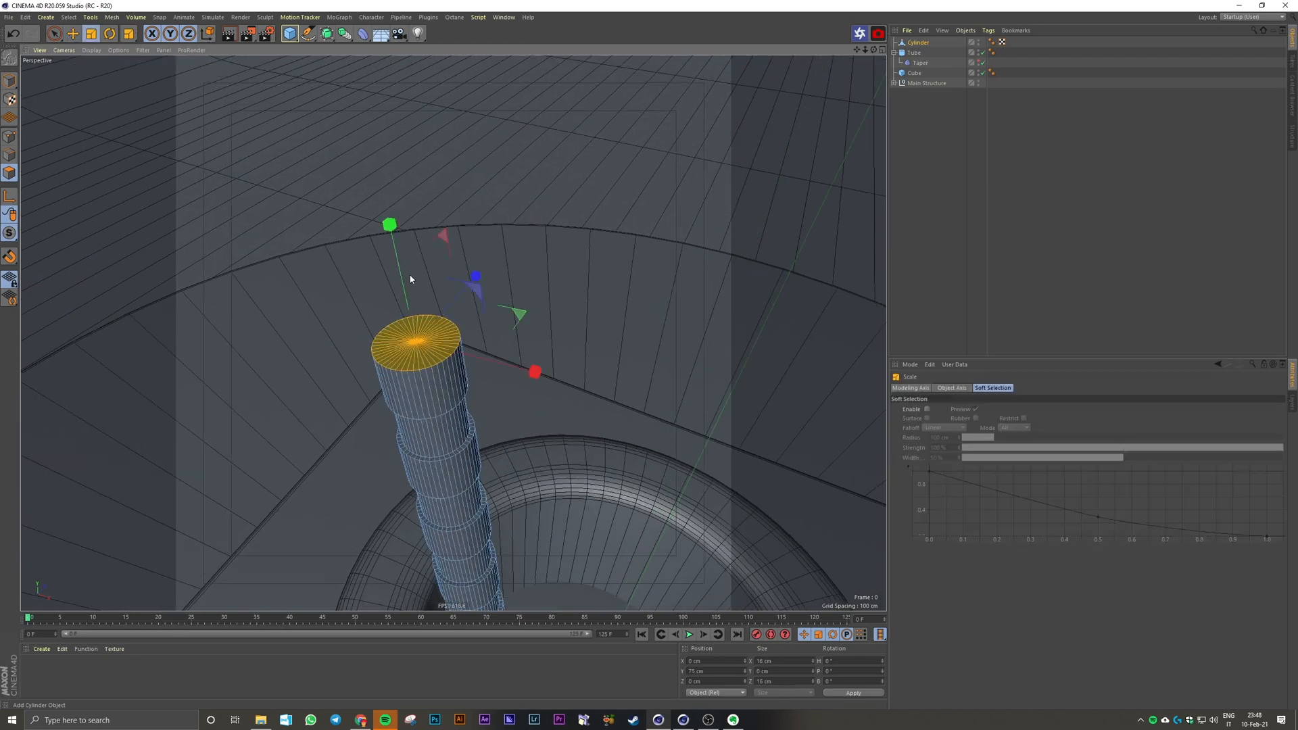
alt+drag(419, 275, 396, 71)
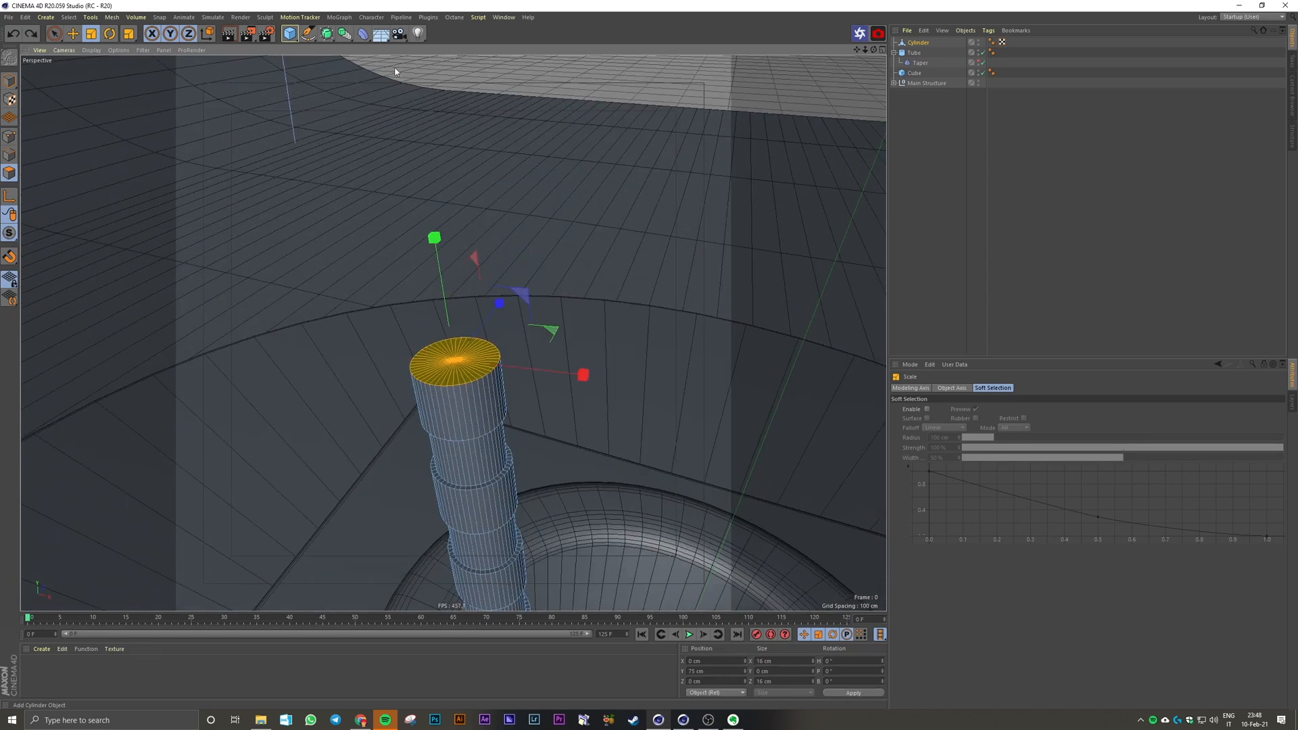
click(208, 34)
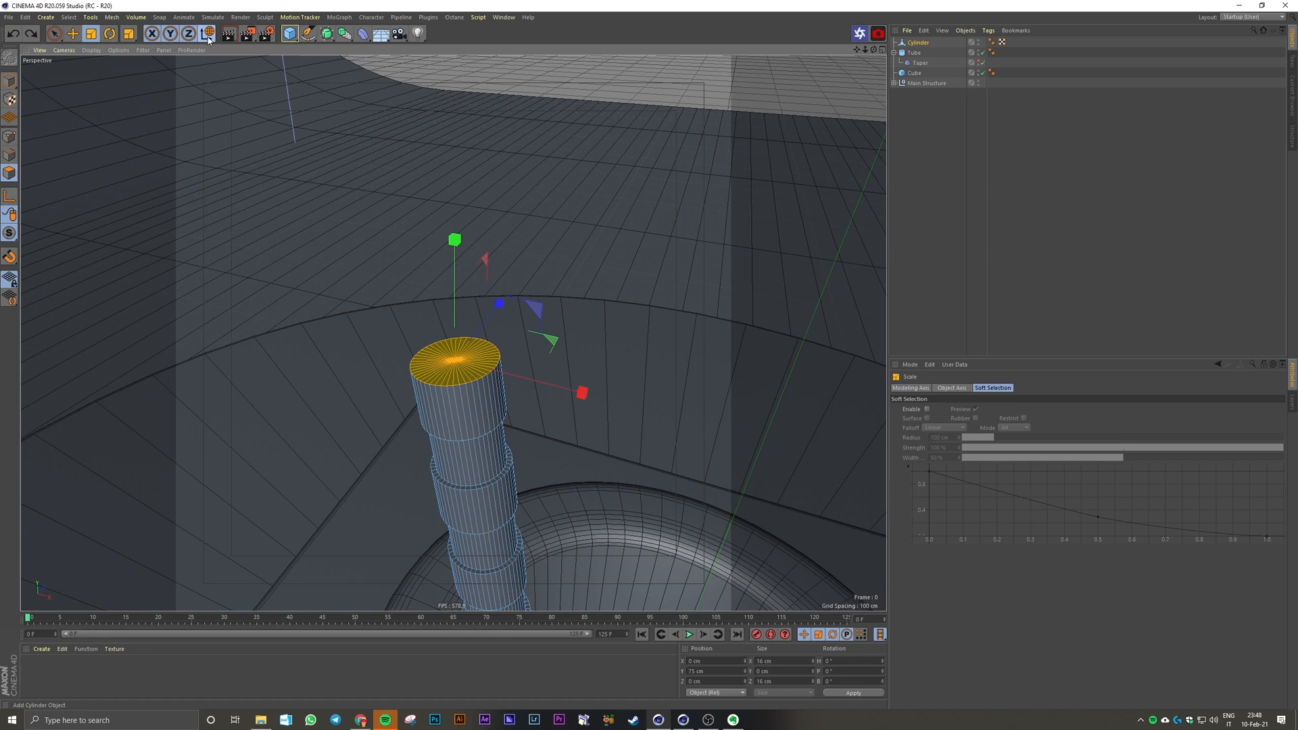
scroll(439, 230, up, 3)
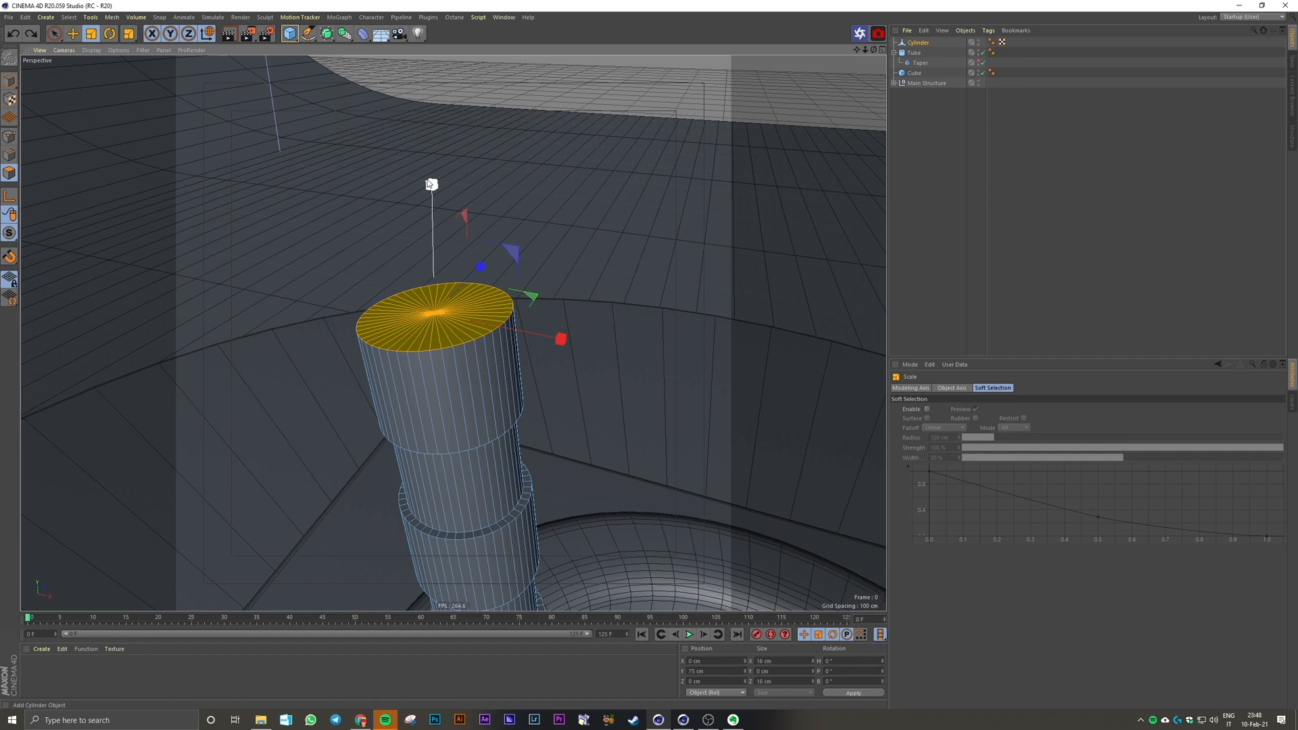
drag(428, 183, 433, 290)
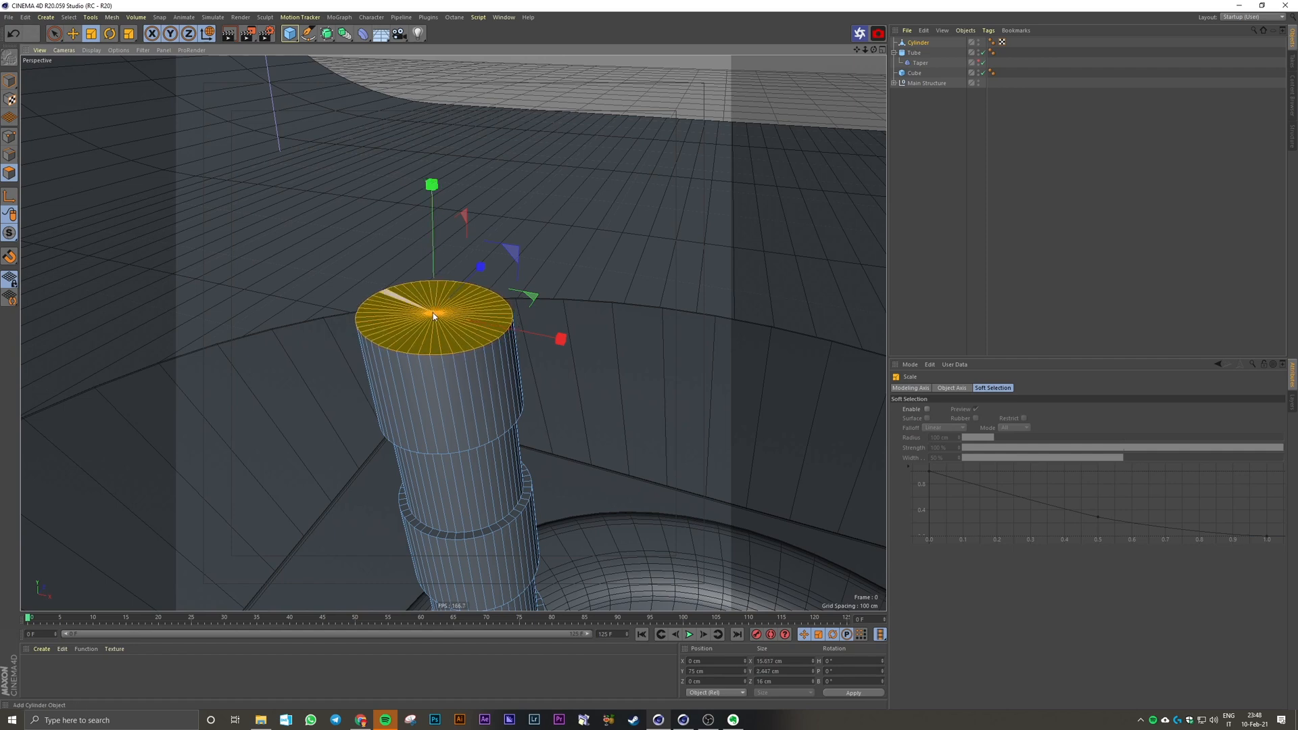
Step: Select the rod, activate Live Selection and check its flattened upper cap in the front view
click(999, 202)
click(911, 44)
middle_click(654, 185)
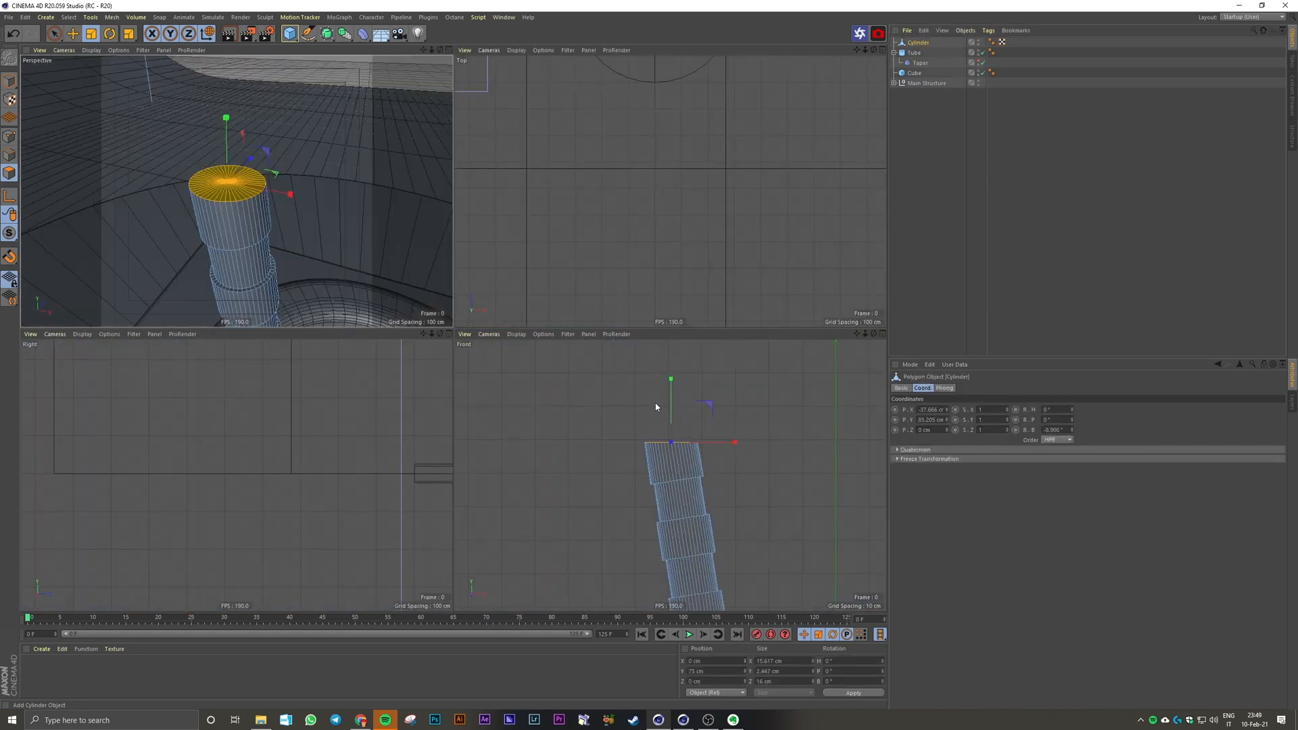
middle_click(658, 408)
click(54, 33)
scroll(441, 259, up, 2)
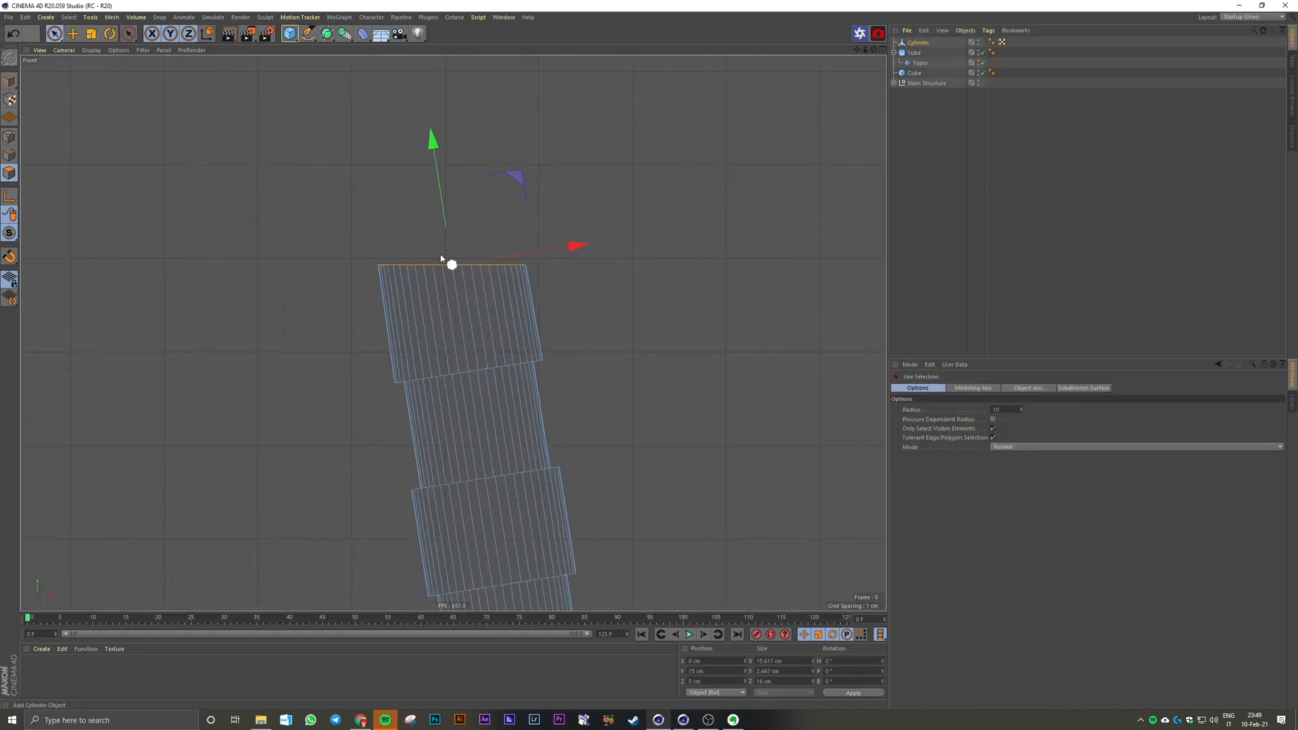
Step: Return to model mode and add a cylinder primitive with a 5 cm radius and 30 cm height
click(9, 79)
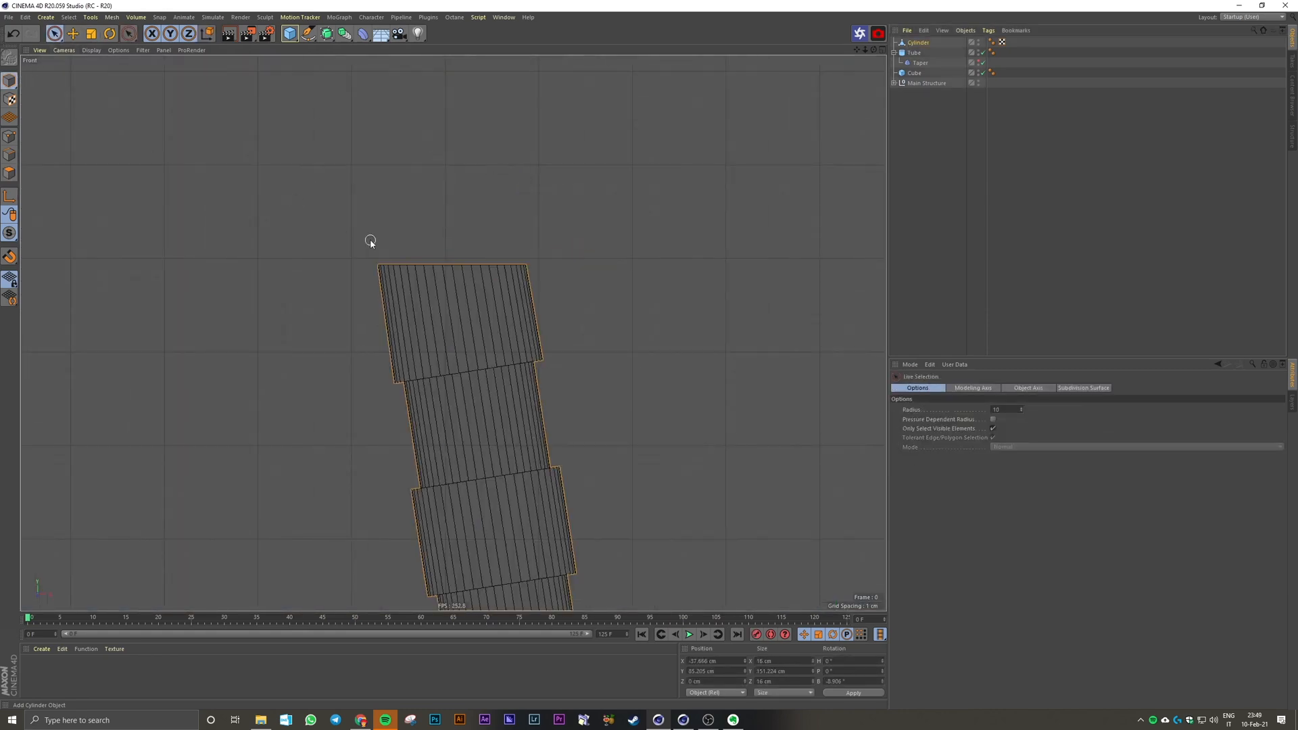
middle_click(695, 244)
middle_click(365, 223)
scroll(365, 196, down, 5)
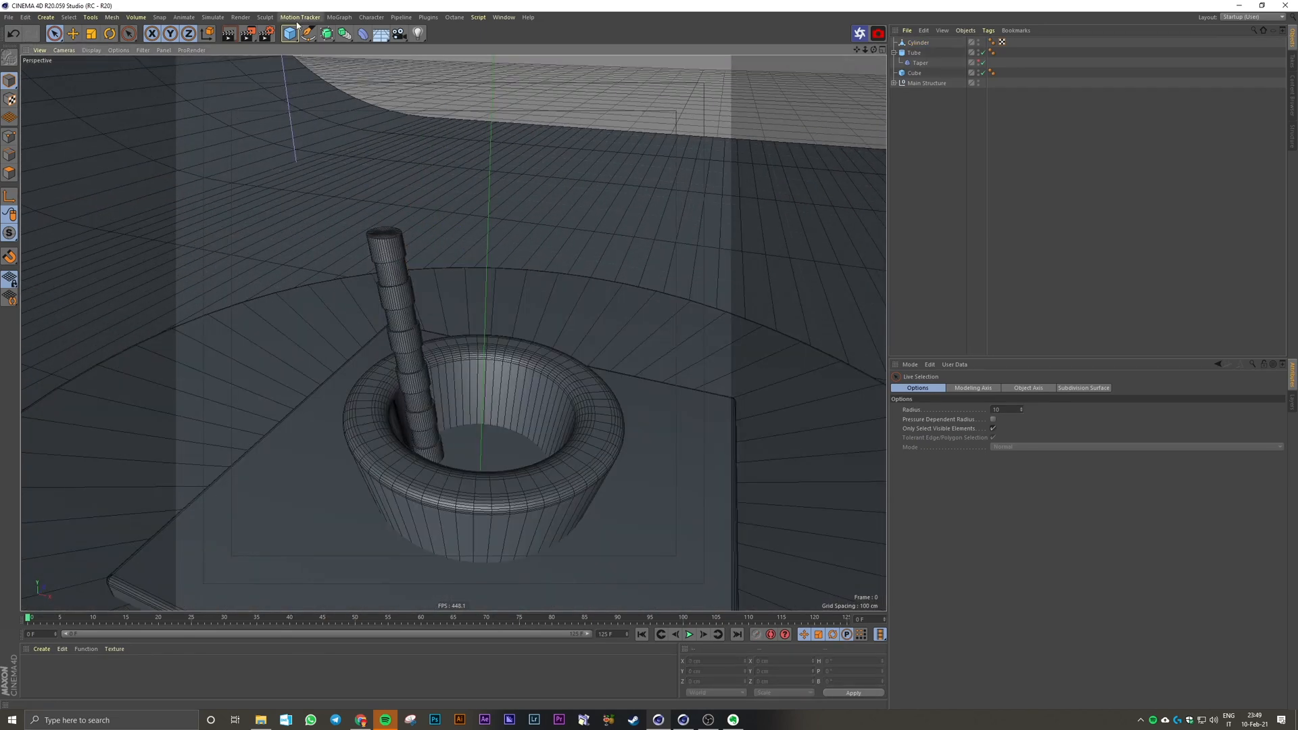
click(293, 33)
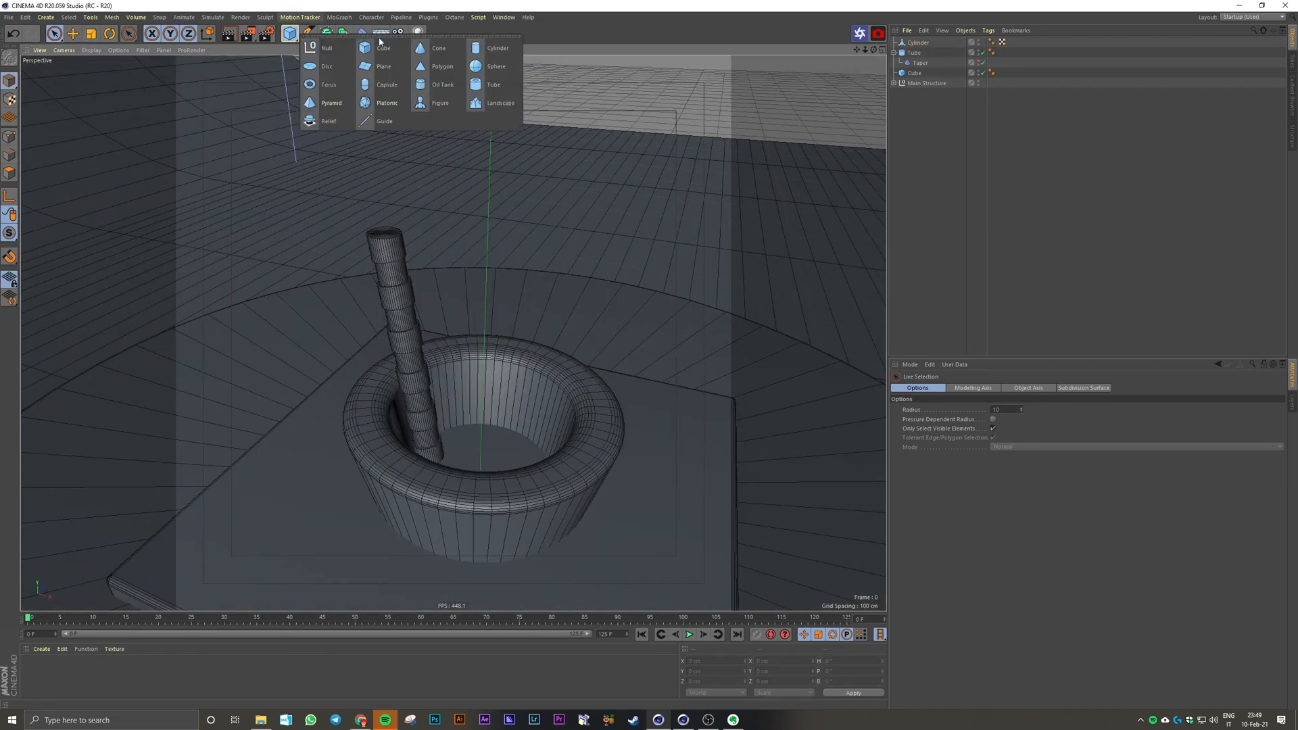
click(492, 57)
click(966, 389)
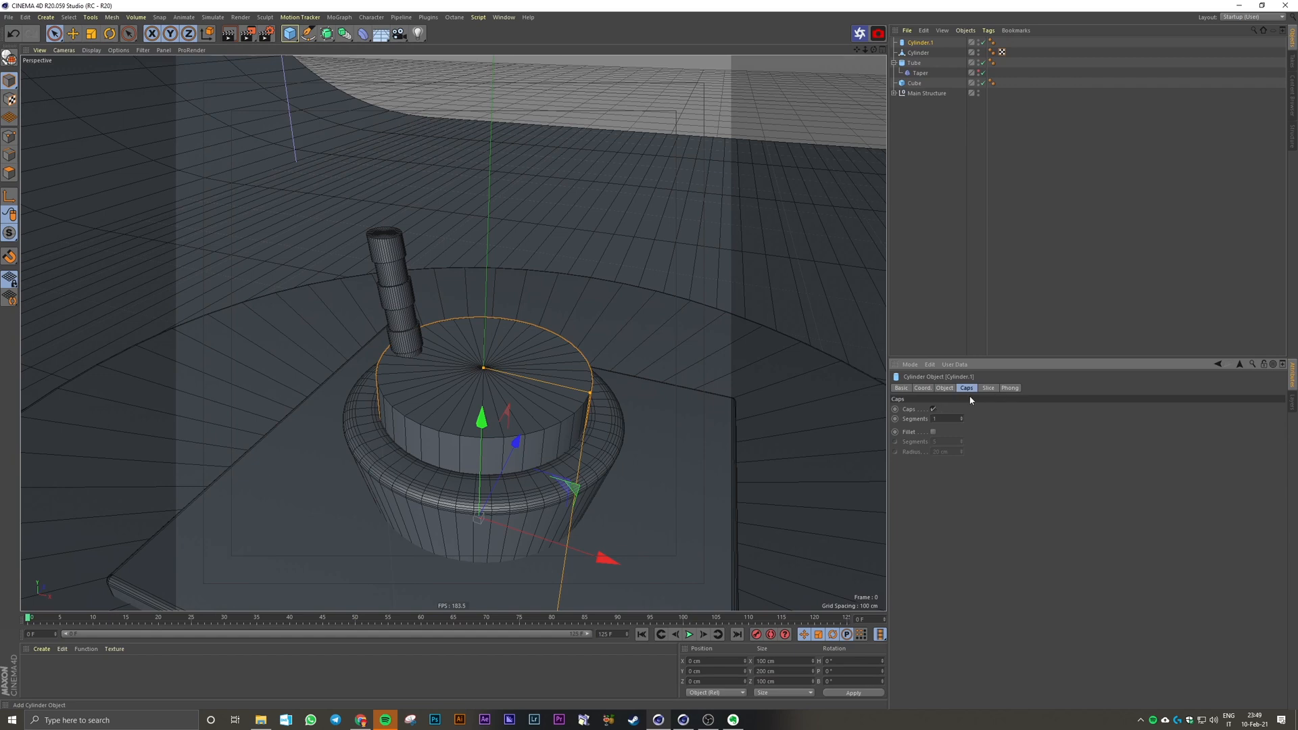
click(945, 389)
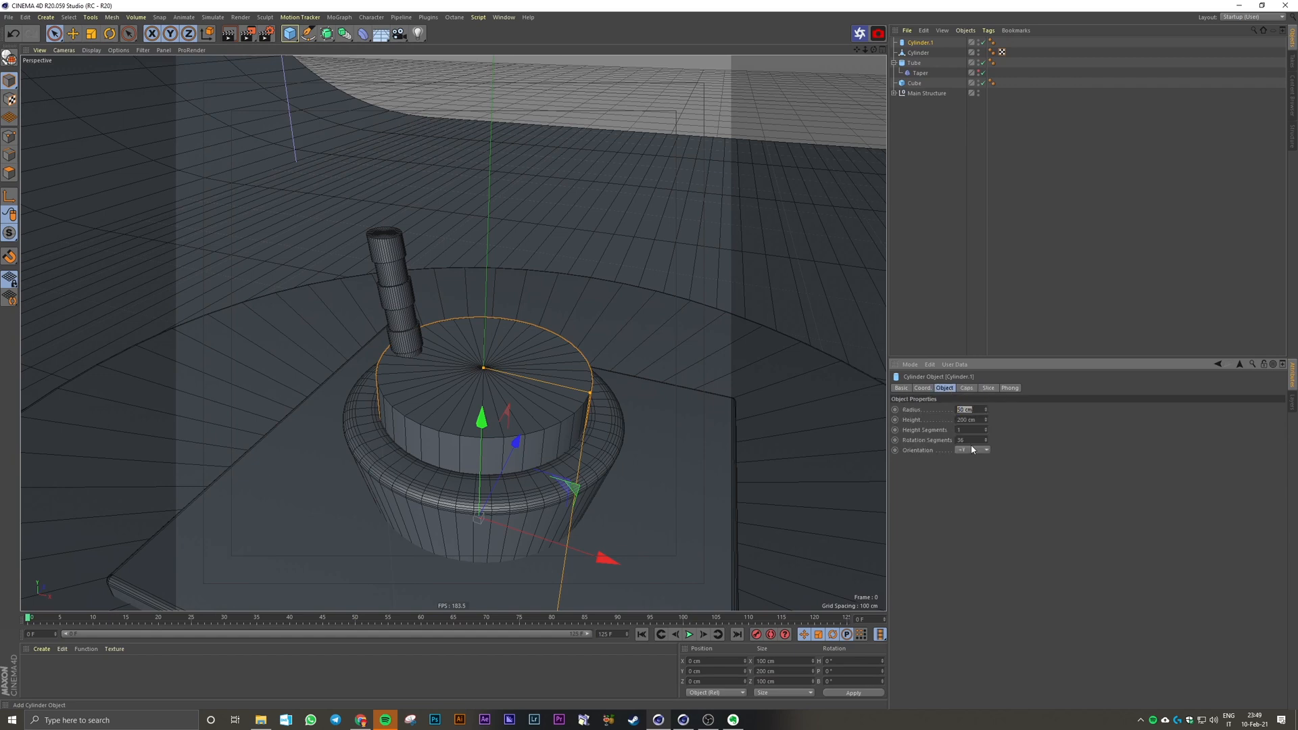
text(5)
key(Return)
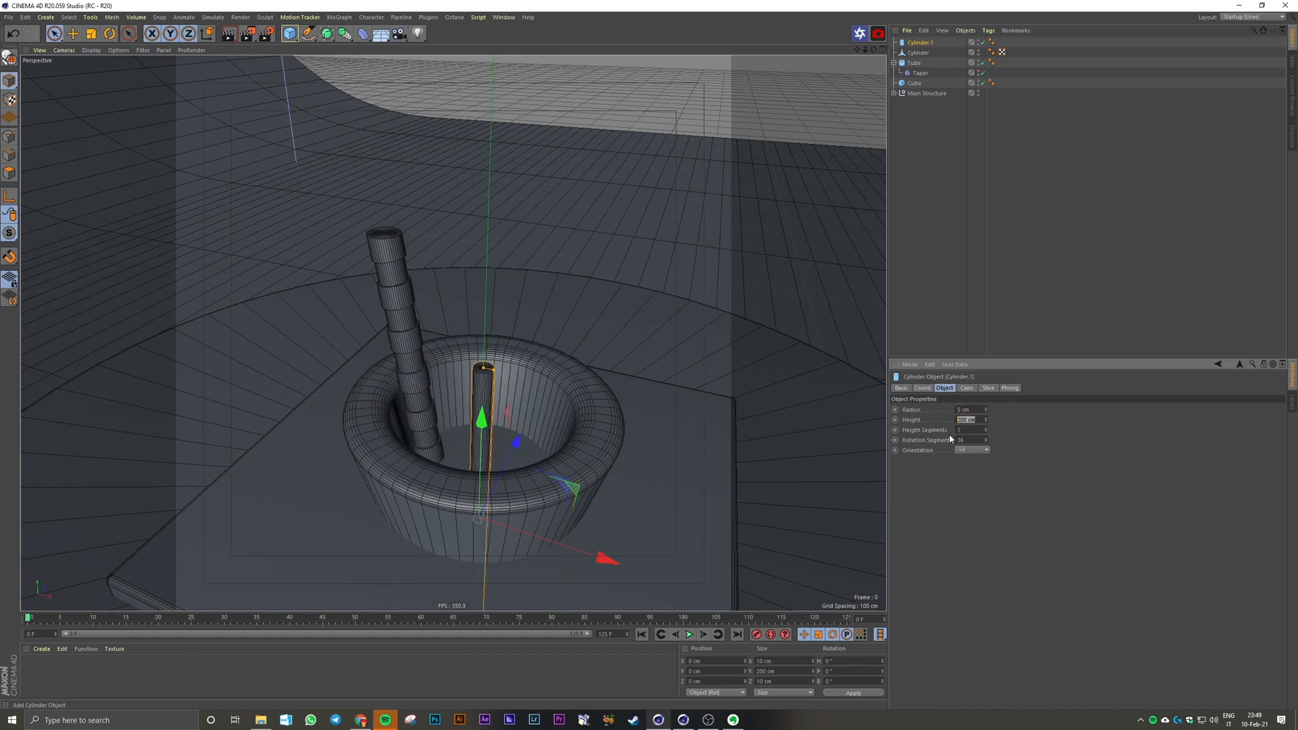
text(30)
key(Return)
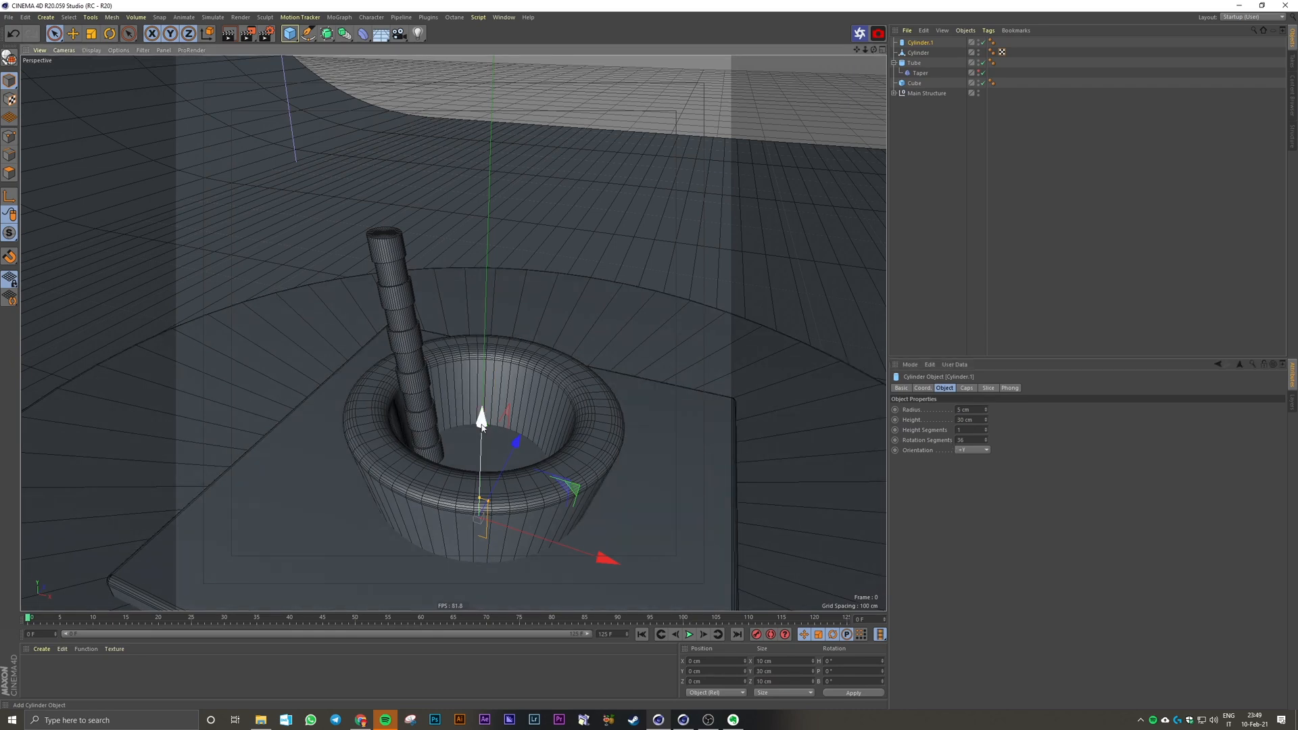
Step: Move the new cylinder up and over so it floats just above the tilted rod's upper end
drag(481, 416, 485, 135)
drag(541, 266, 439, 251)
middle_click(562, 345)
middle_click(562, 345)
scroll(443, 116, up, 5)
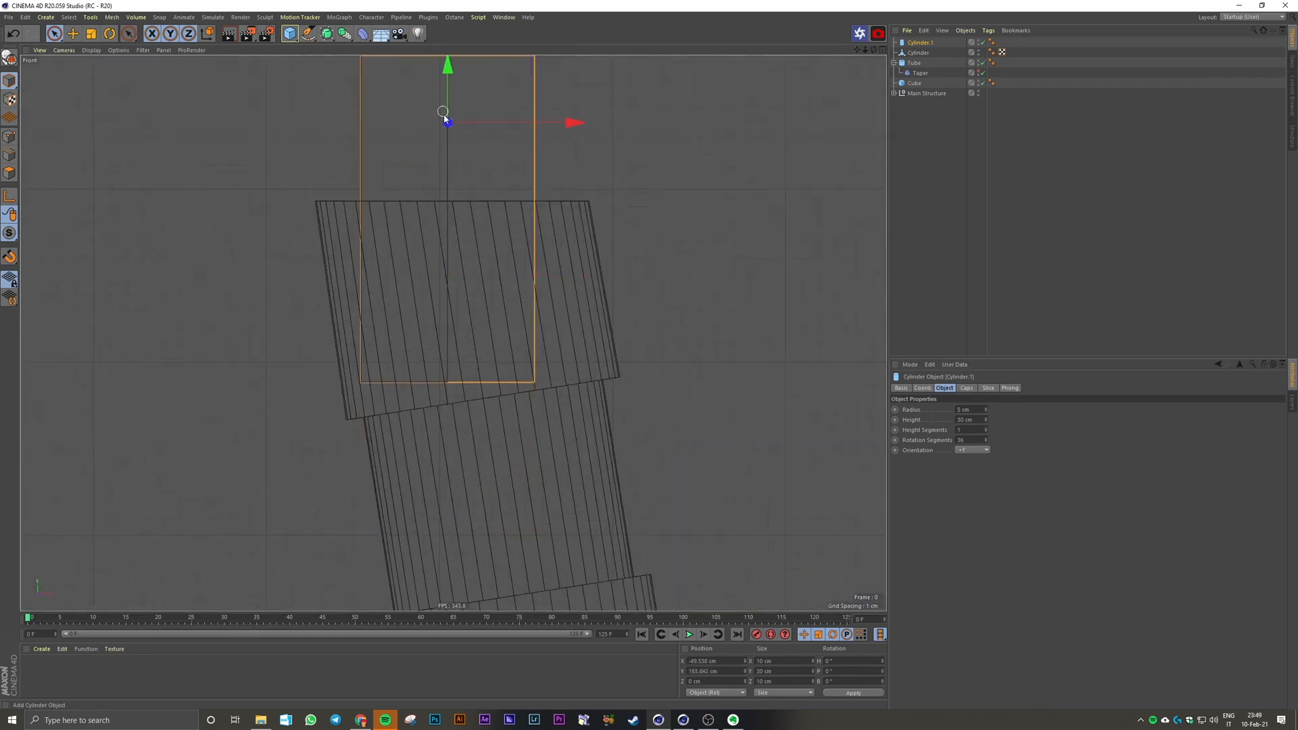
scroll(444, 116, down, 3)
alt+middle_drag(444, 116, 432, 372)
drag(433, 257, 433, 157)
Step: Set the new cylinder's height to 13 cm and its radius to 3 cm
drag(975, 420, 942, 411)
text(1013)
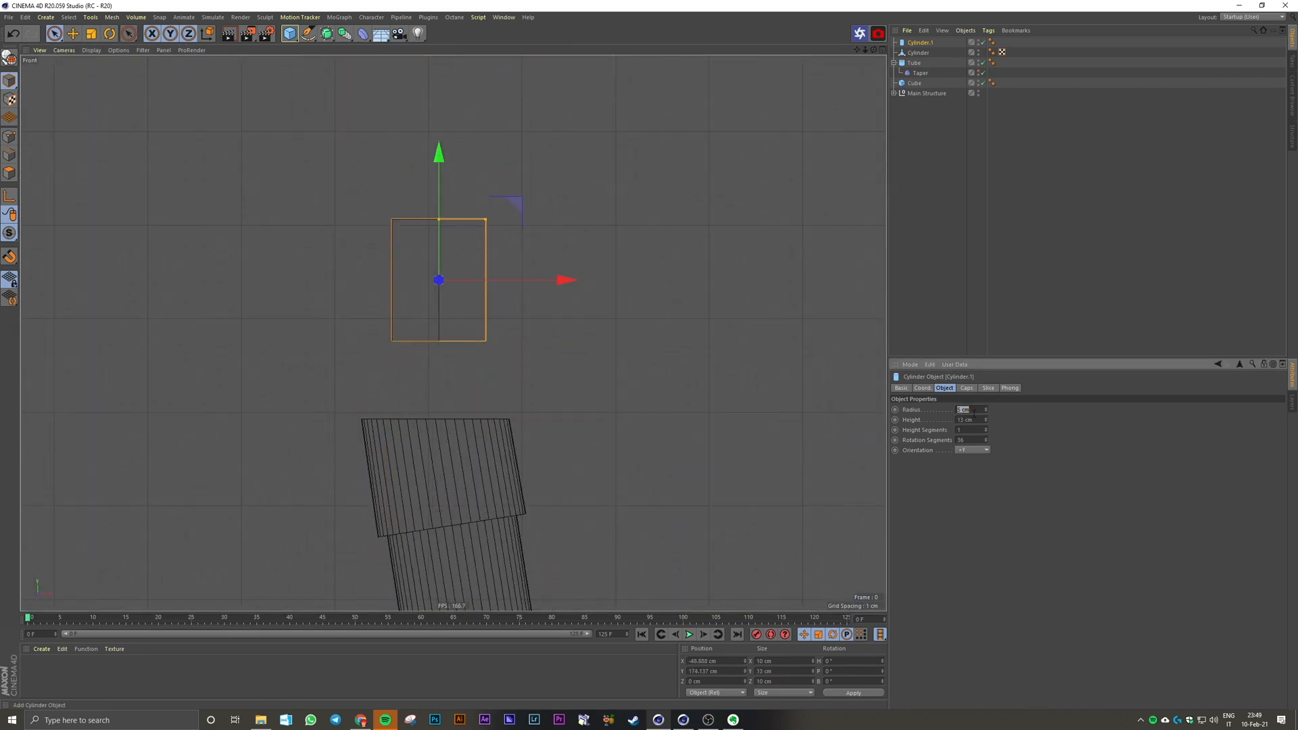
text(3)
Step: Lower the small cylinder onto the rod's upper cap and centre it along X over the rod
scroll(527, 352, up, 3)
drag(407, 240, 407, 348)
middle_click(407, 348)
middle_click(574, 217)
scroll(574, 218, down, 5)
scroll(583, 348, up, 8)
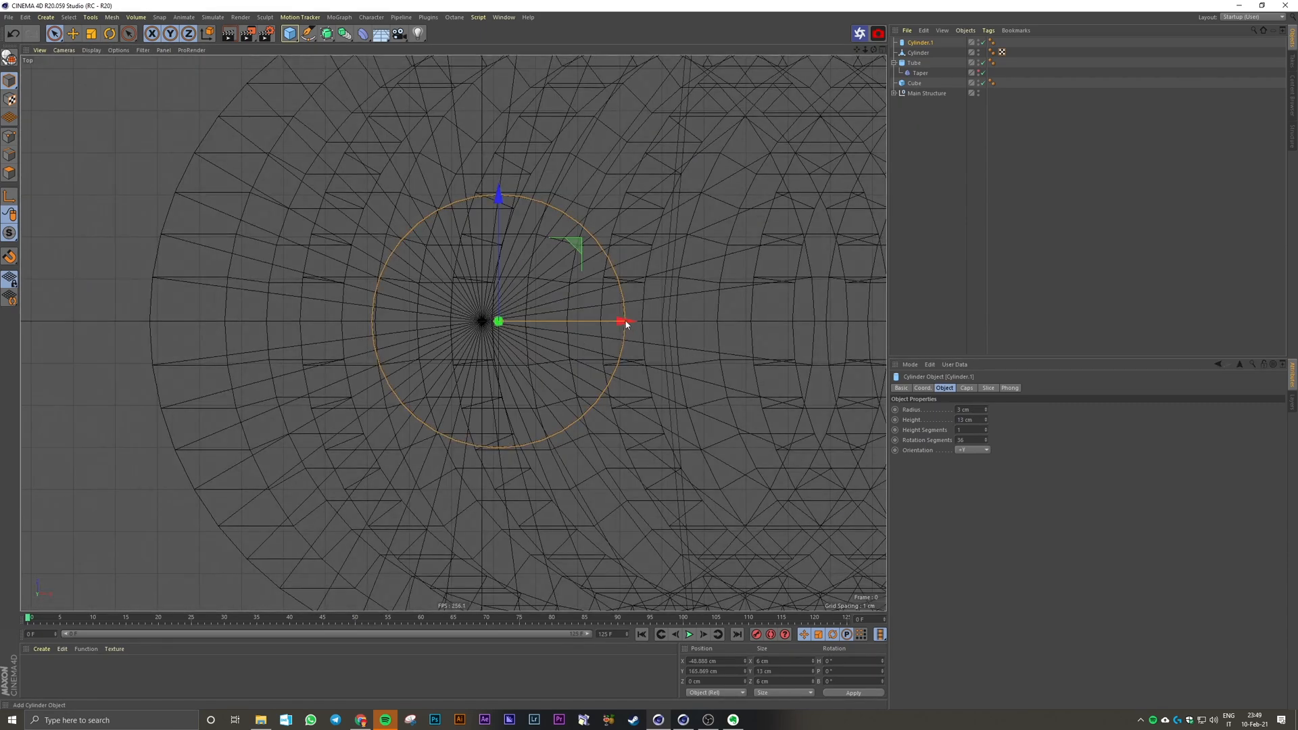
drag(632, 324, 616, 324)
middle_click(612, 324)
middle_click(383, 249)
click(383, 220)
Step: Lengthen the small cylinder to 18 cm and raise it so its base rests on the rod's upper cap
drag(975, 420, 942, 422)
text(15)
middle_click(655, 504)
middle_click(655, 505)
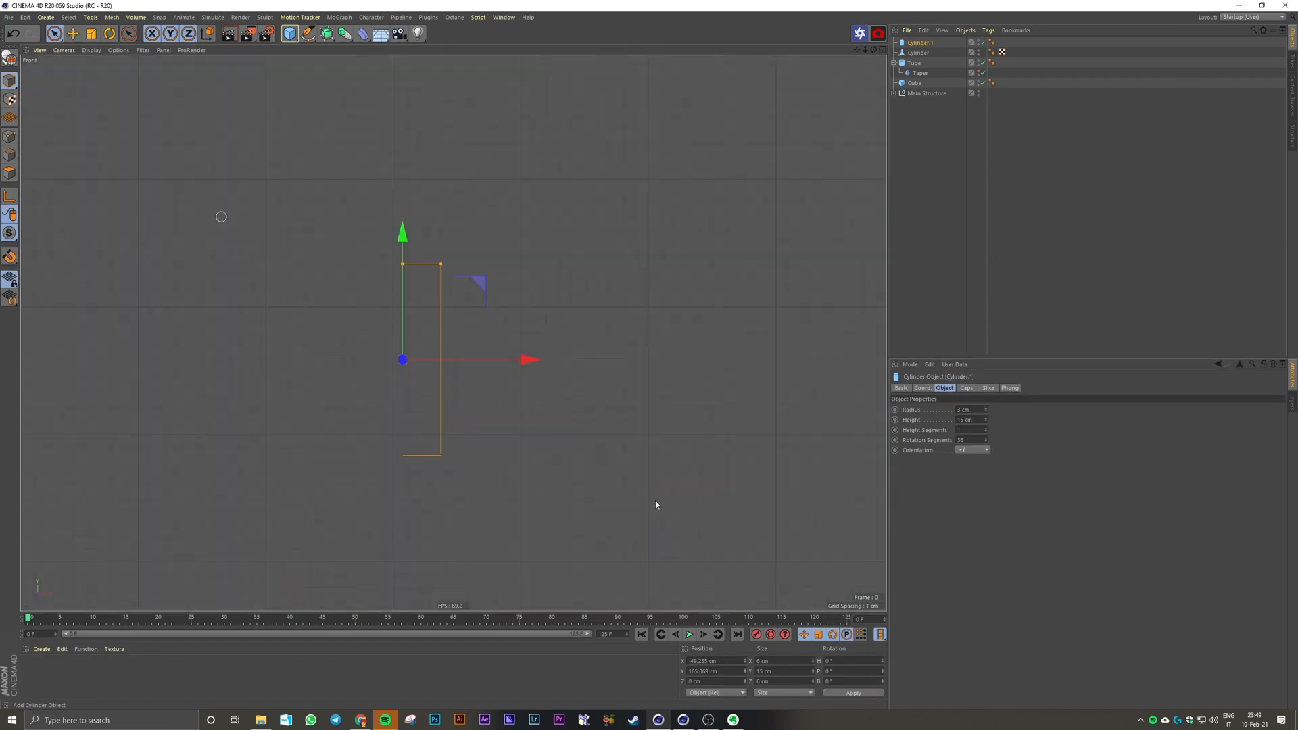
double_click(980, 421)
text(18)
key(Return)
drag(407, 341, 408, 311)
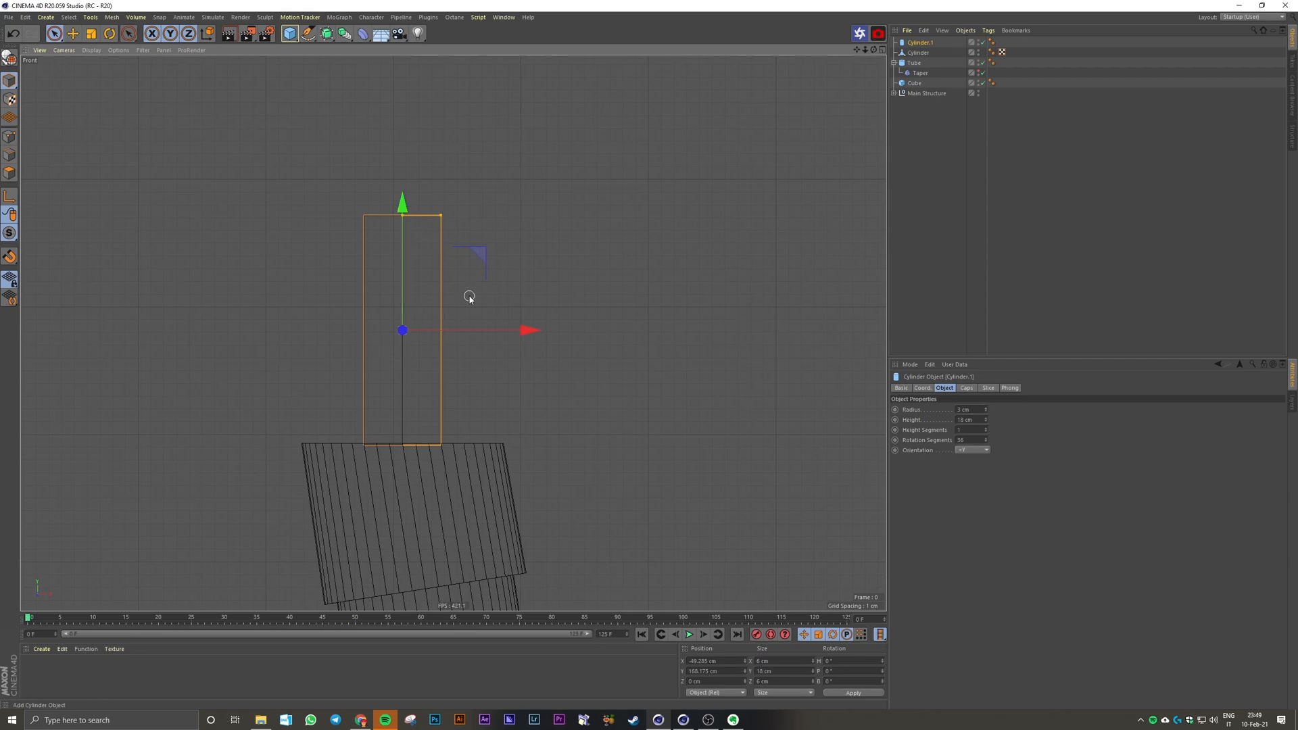
Step: Enable cap fillets on the small cylinder with a 0.5 cm radius
middle_click(497, 306)
middle_click(225, 231)
scroll(362, 233, up, 8)
alt+middle_drag(481, 249, 436, 466)
alt+drag(483, 325, 475, 343)
click(971, 388)
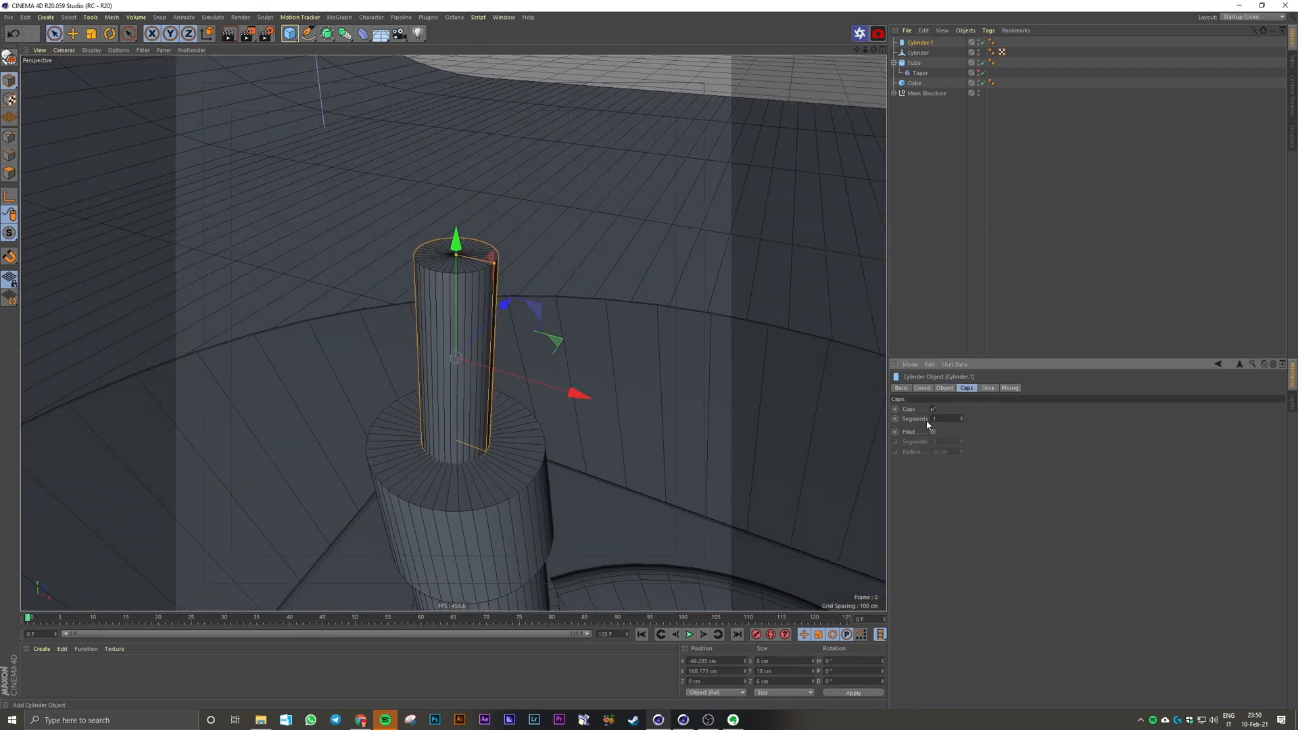
click(933, 432)
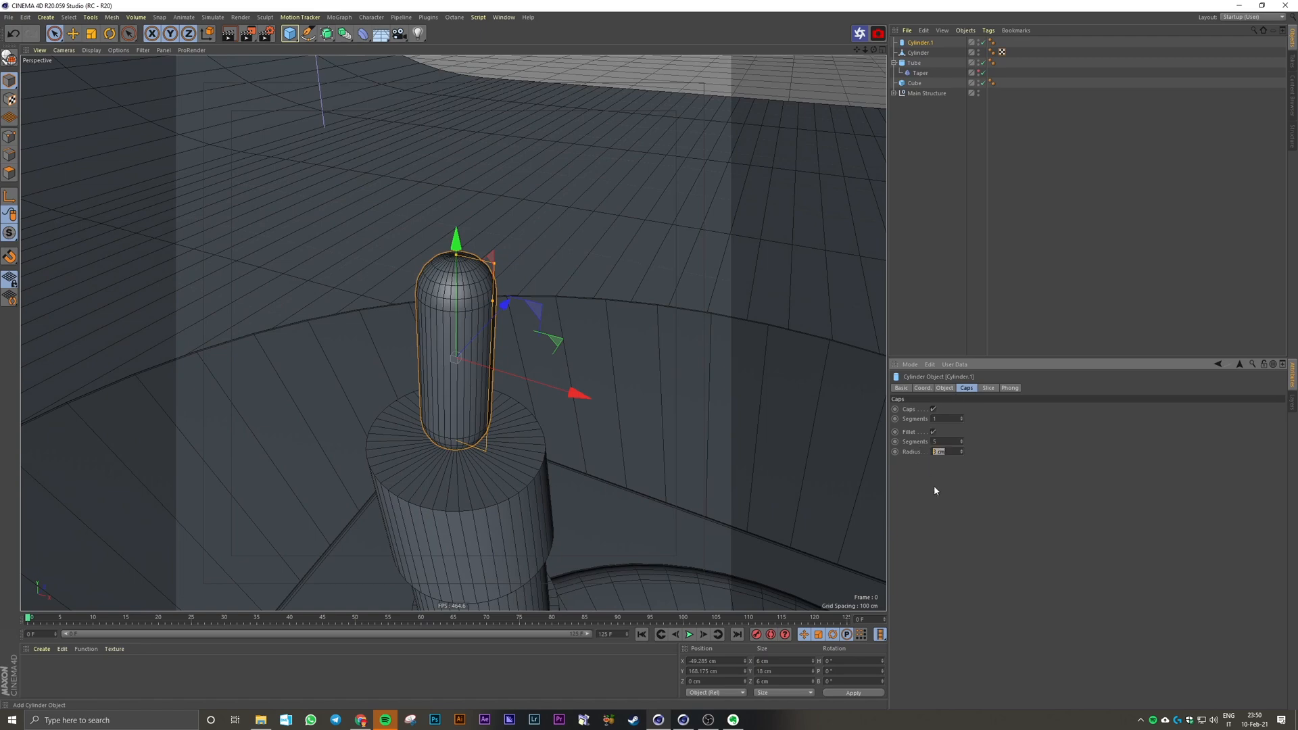
key(Return)
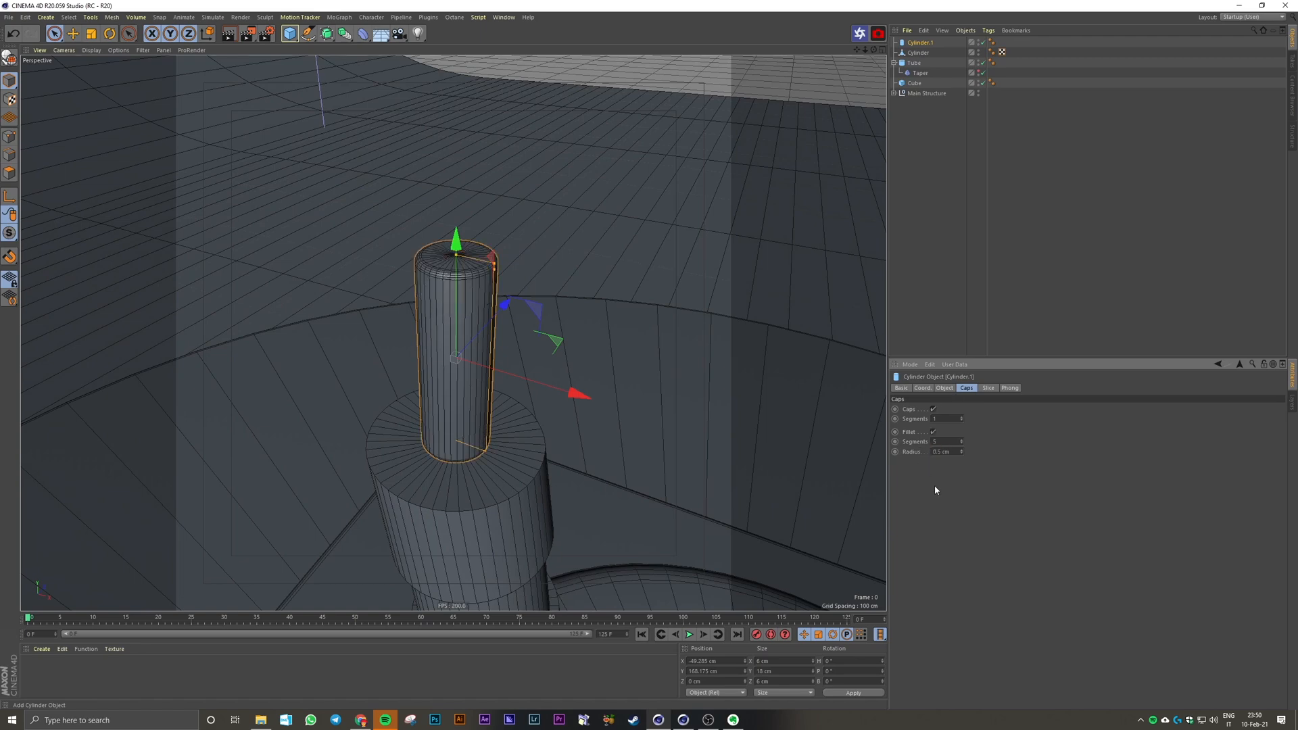
Step: Sink the filleted cylinder's base slightly into the rod's upper cap, check the joint from several angles and deselect it
click(944, 189)
alt+drag(551, 386, 568, 366)
alt+middle_drag(646, 292, 571, 473)
alt+middle_drag(631, 214, 568, 350)
alt+drag(574, 332, 578, 315)
click(587, 263)
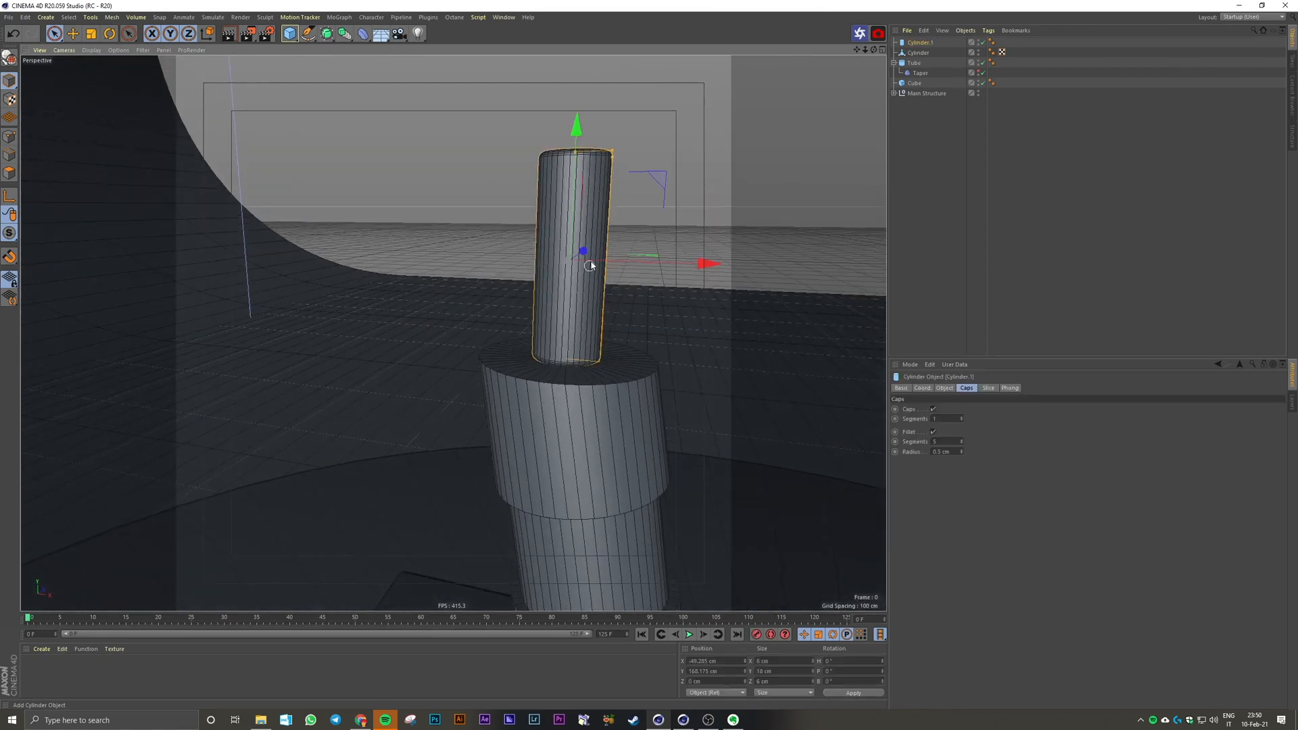
drag(577, 199, 574, 205)
click(941, 192)
alt+drag(583, 338, 603, 377)
alt+middle_drag(603, 376, 540, 406)
scroll(541, 406, down, 5)
scroll(541, 405, down, 5)
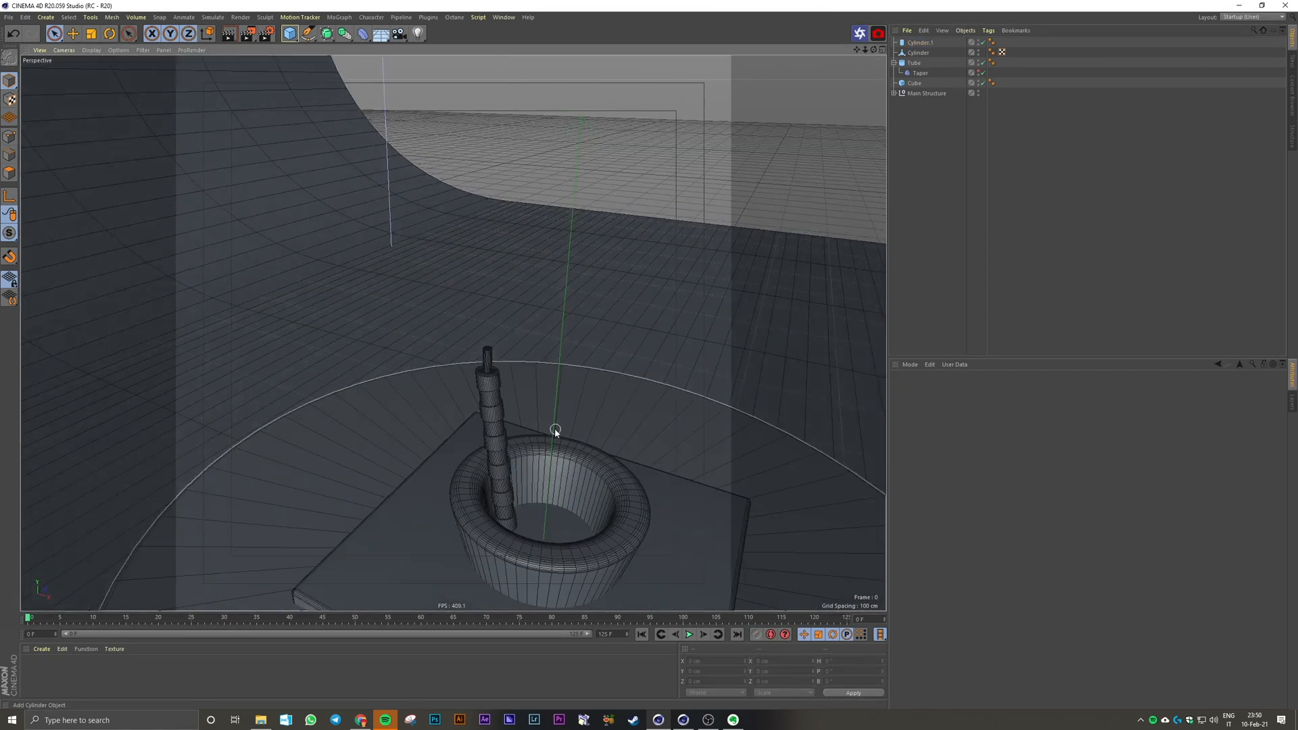
Step: Add a cone primitive and raise it along Y until it sits above the rod
click(289, 33)
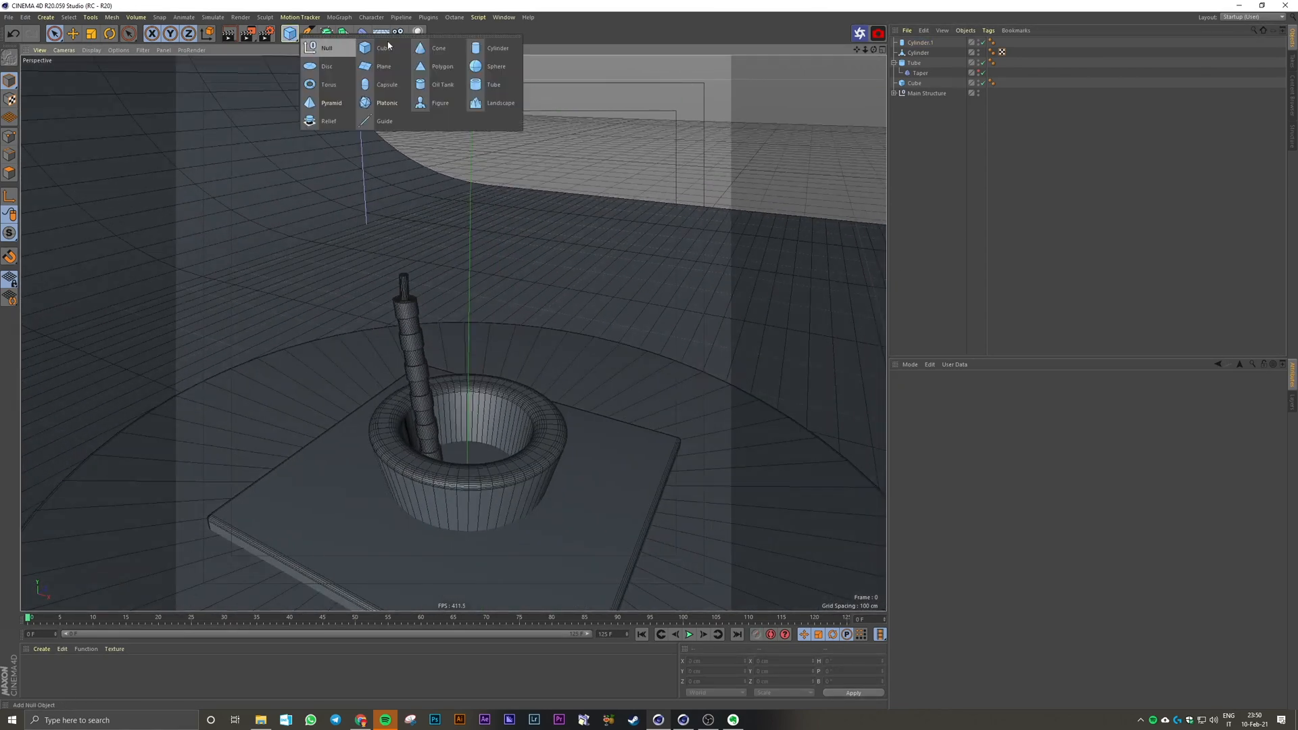
click(436, 49)
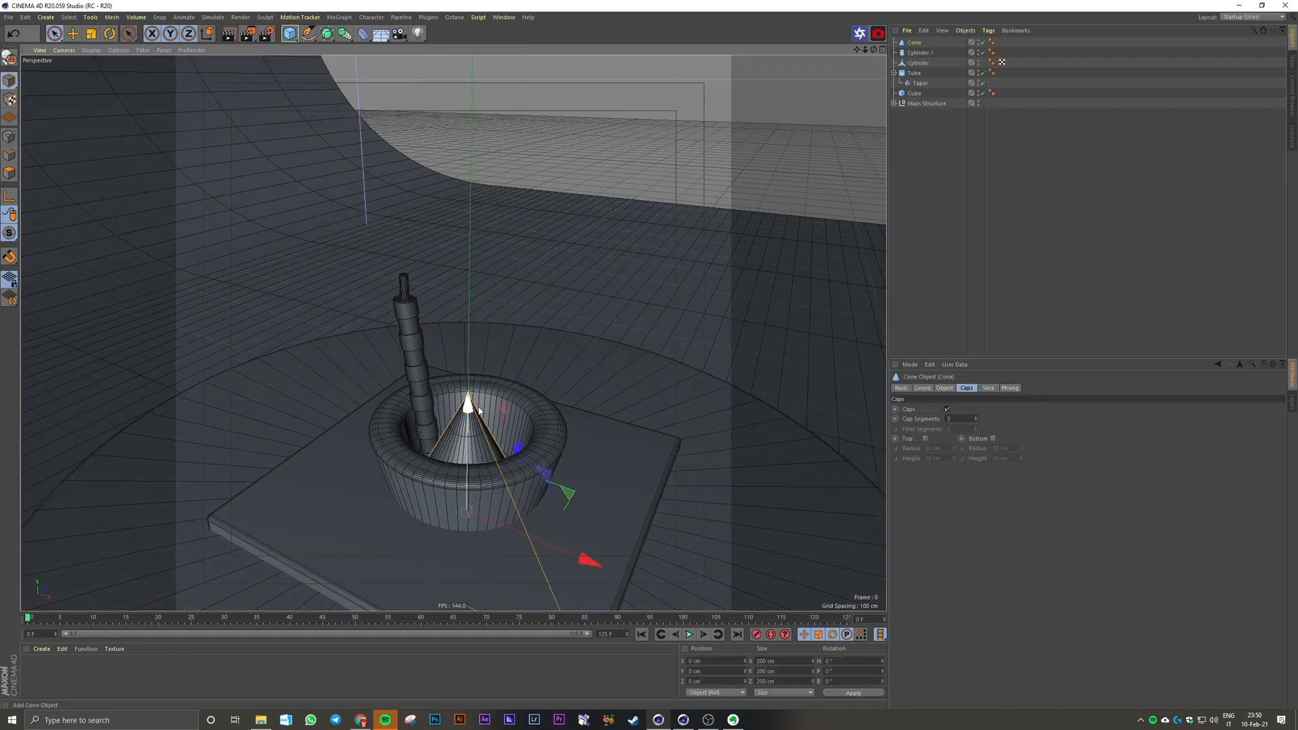
drag(484, 349, 510, 93)
middle_click(546, 200)
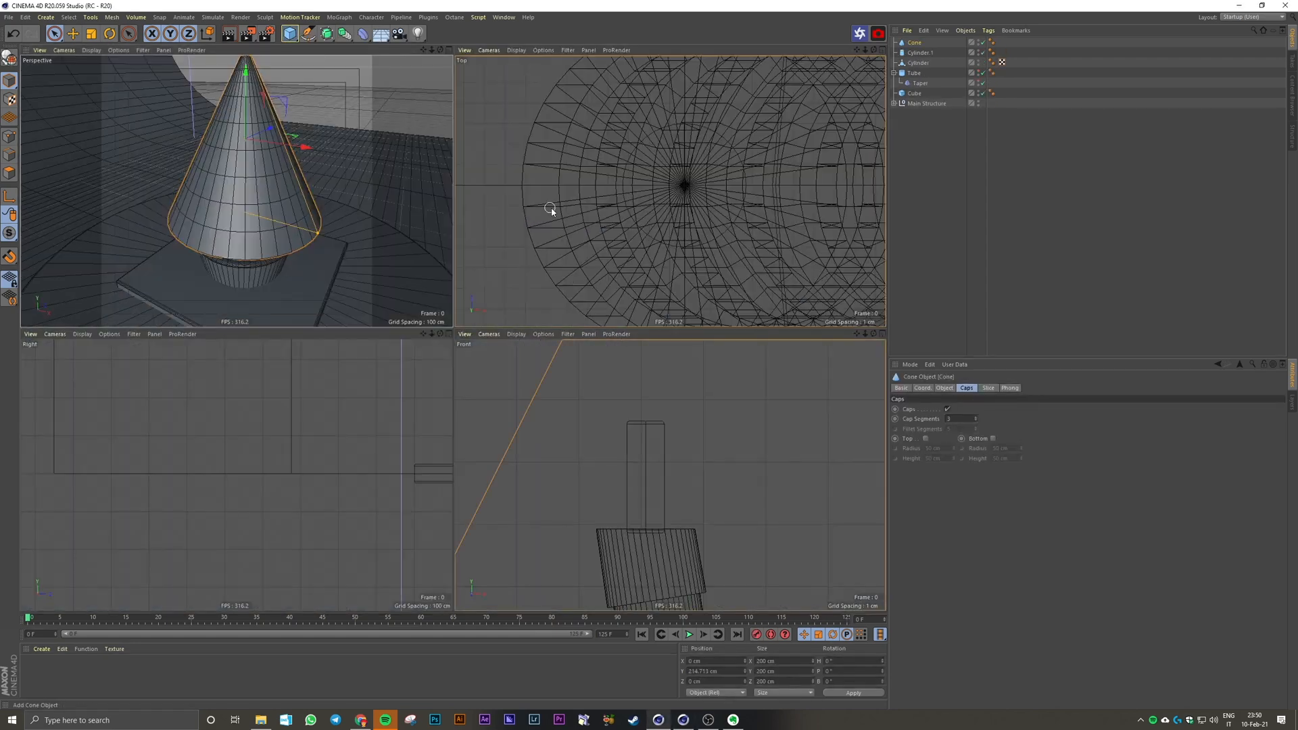
middle_click(676, 430)
scroll(578, 394, down, 5)
alt+middle_drag(641, 315, 539, 368)
scroll(539, 367, down, 5)
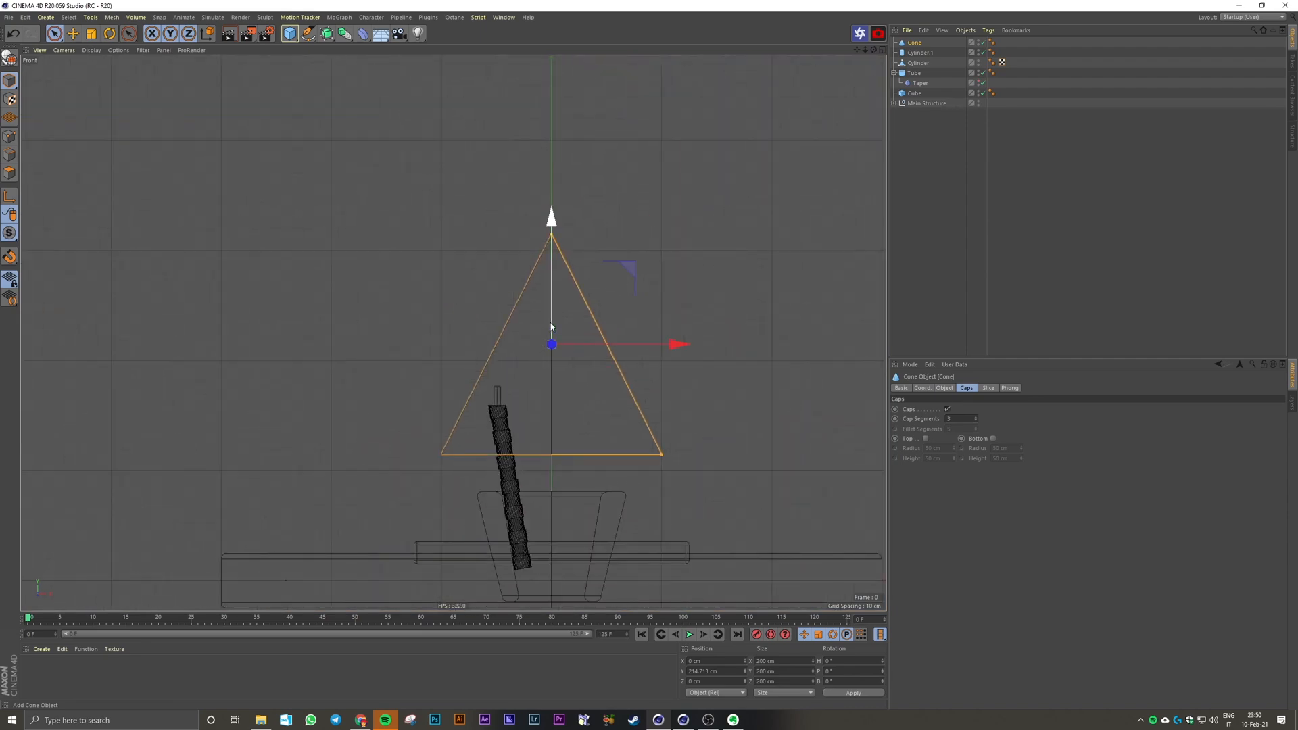
drag(551, 298, 551, 217)
middle_click(535, 237)
middle_click(432, 304)
scroll(459, 352, down, 3)
Step: Set the cone's bottom radius to 40 cm and height to 80 cm, and lower it closer to the rod
click(944, 388)
double_click(965, 420)
text(40)
key(Tab)
text(80)
drag(528, 143, 528, 212)
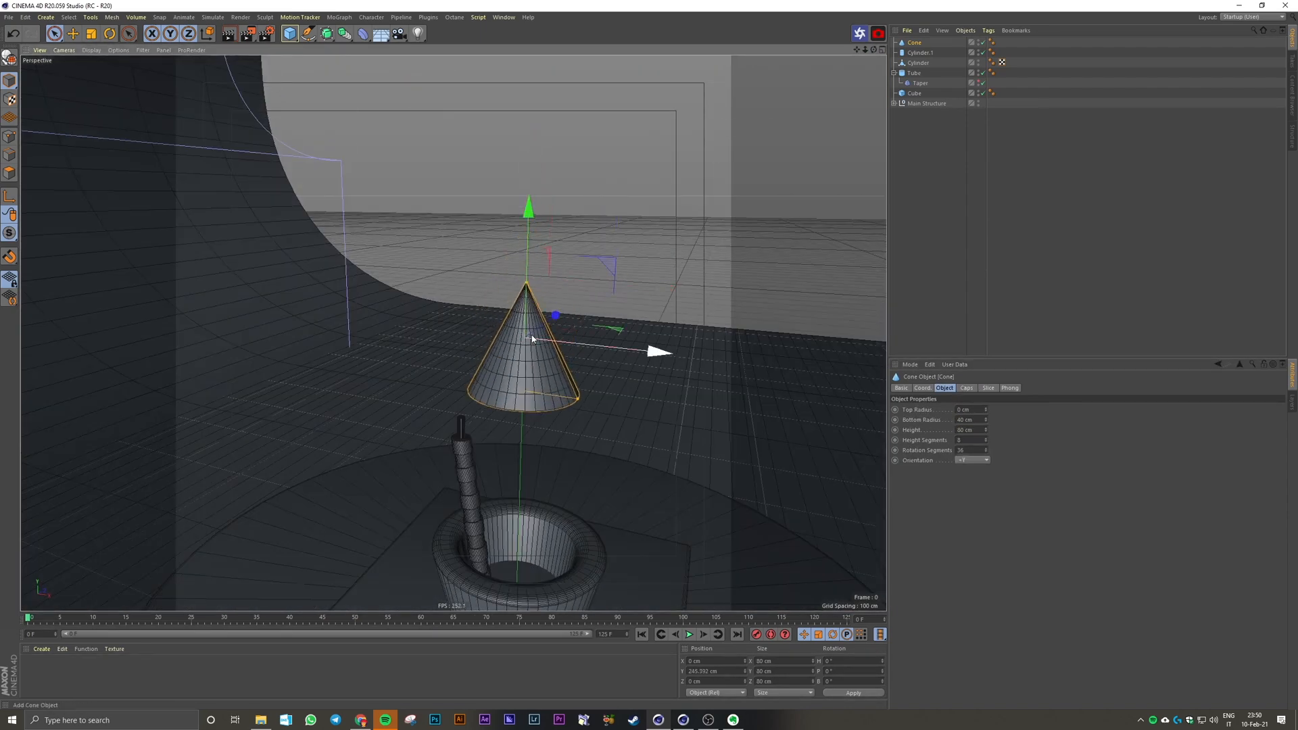
Step: Set the cone's top radius to 3 cm and enable its top fillet with a 3 cm height
click(1000, 217)
click(533, 291)
double_click(965, 410)
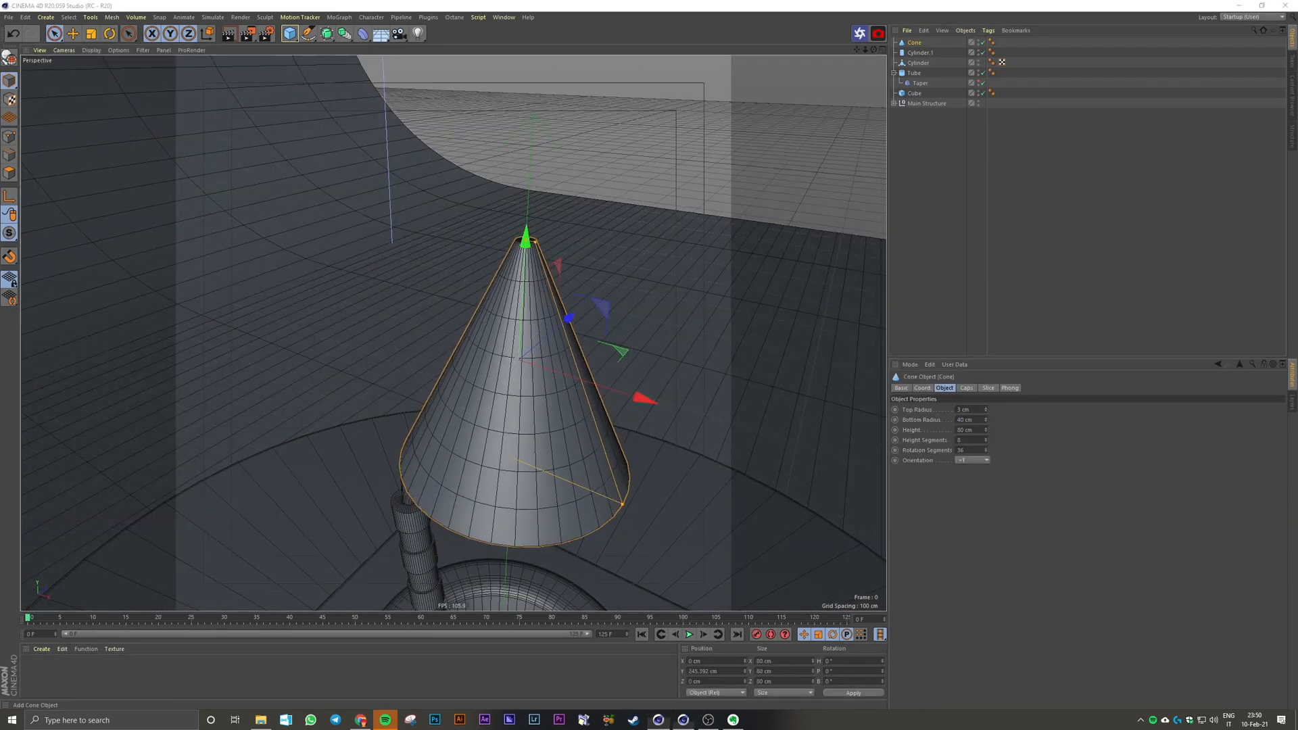
click(967, 388)
click(926, 439)
double_click(933, 458)
text(3)
key(Return)
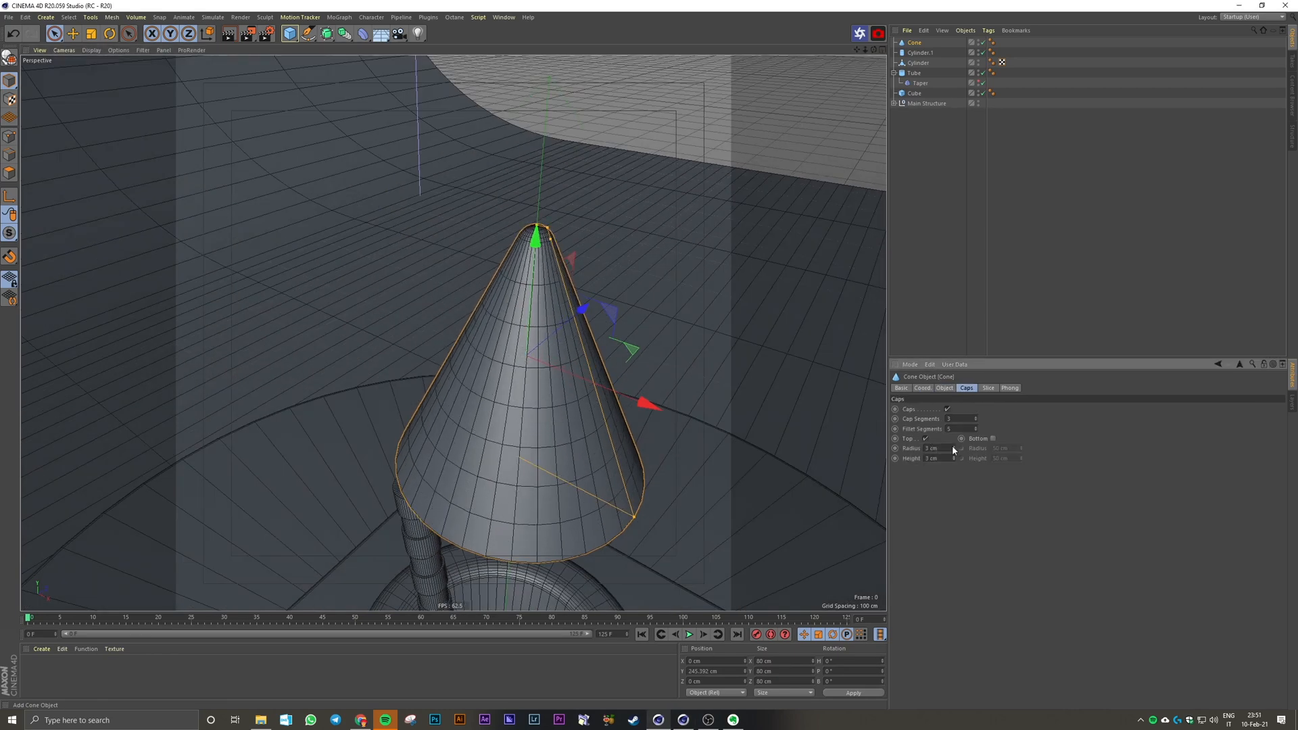
Step: Enable the cone's bottom fillet with a 3 cm radius and 5 cm height
click(993, 439)
double_click(1001, 458)
text(5)
middle_click(582, 454)
middle_click(582, 454)
scroll(539, 367, up, 5)
drag(1021, 450, 1021, 475)
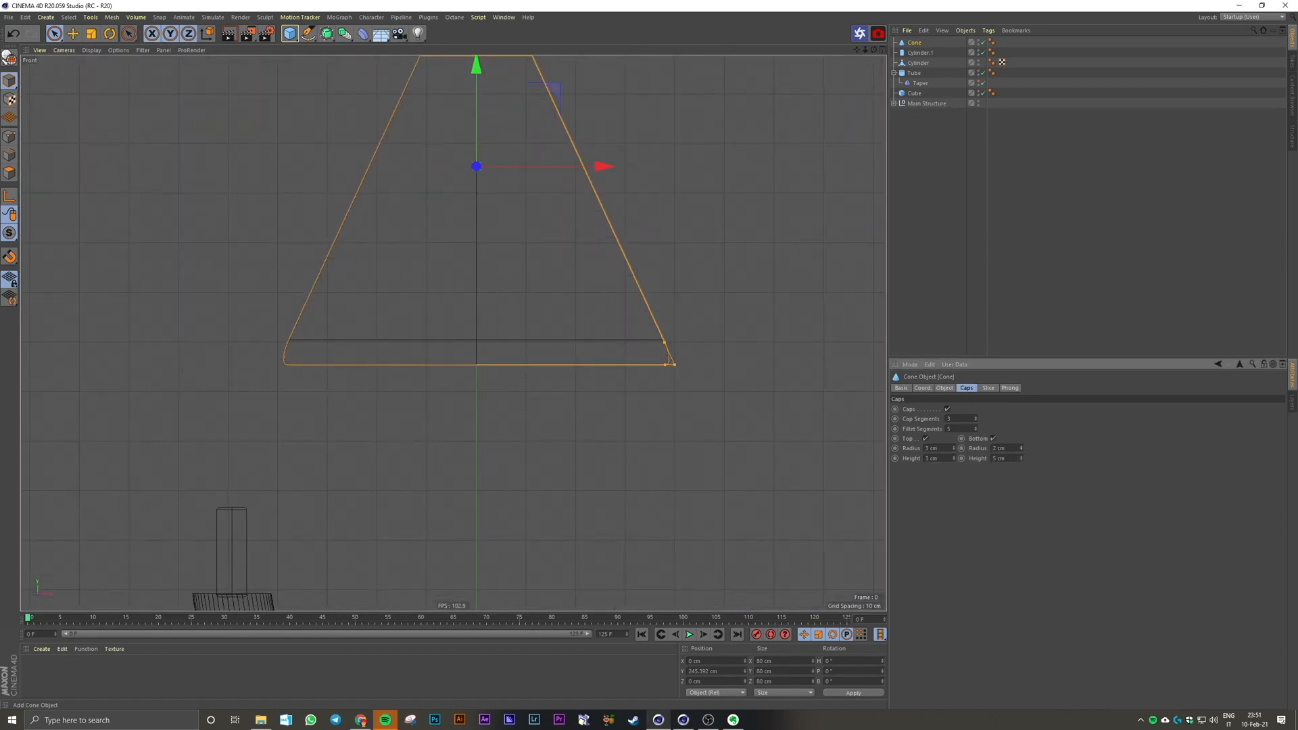
click(969, 305)
Step: Reduce the radius of the cone's top fillet to 2 cm
middle_click(423, 298)
middle_click(422, 298)
click(531, 337)
click(954, 450)
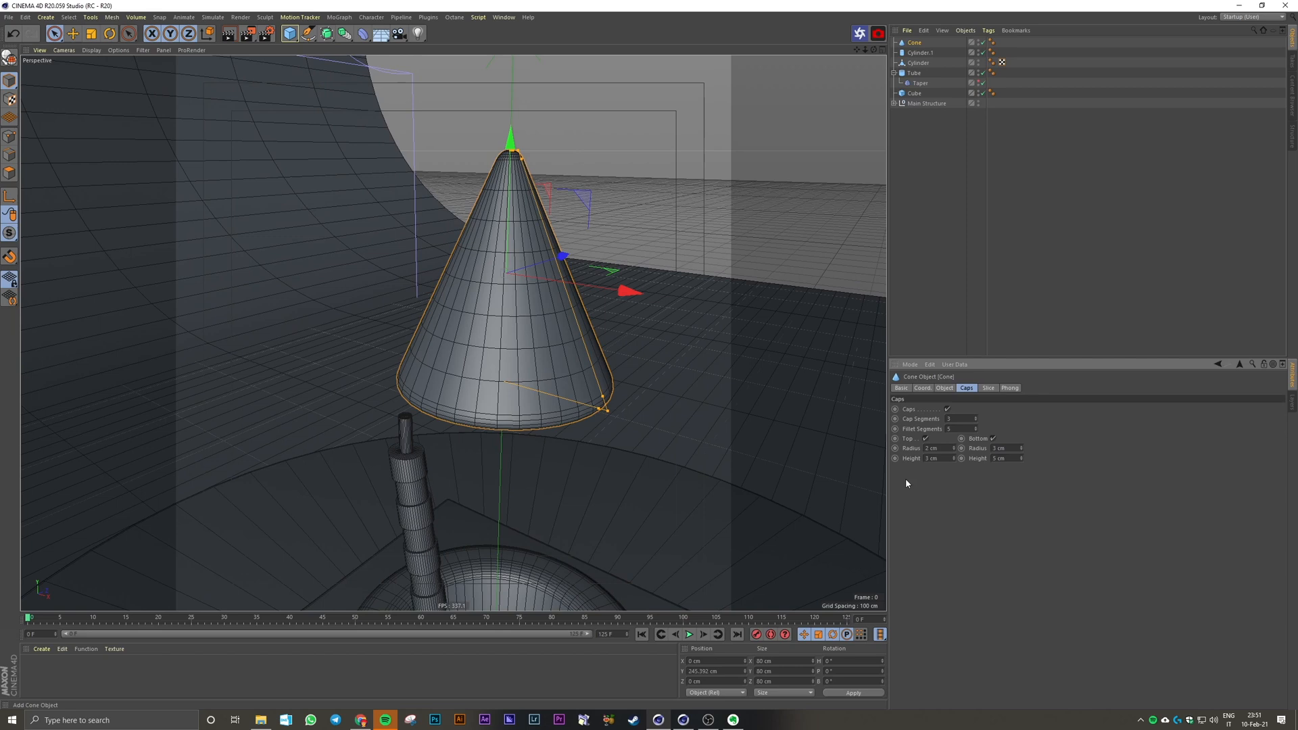
Step: Move the cone along X and down so it sits directly above the slim cylinder on the rod
middle_click(623, 379)
middle_click(623, 379)
drag(539, 257, 394, 258)
drag(347, 234, 349, 312)
scroll(270, 421, up, 3)
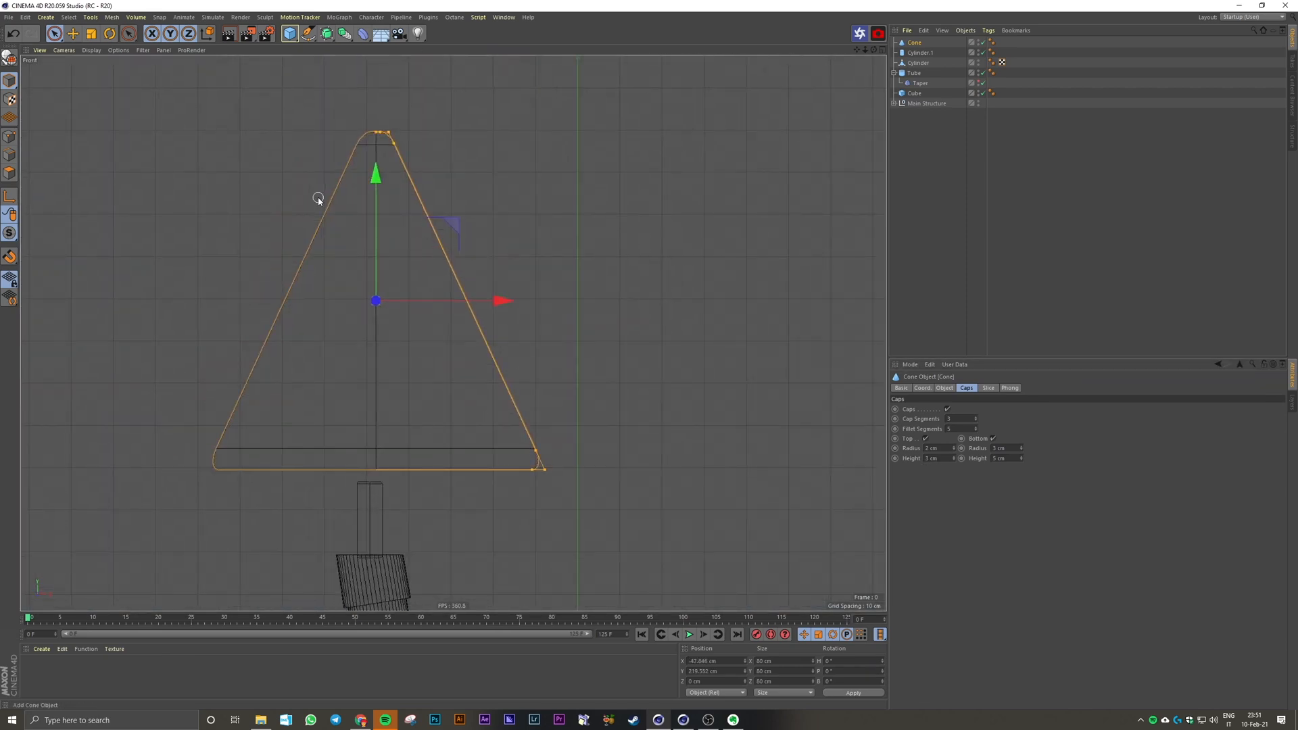
Step: Tilt the cone in the front view and set its bank rotation to 15°
key(r)
drag(449, 280, 451, 304)
click(917, 43)
click(945, 388)
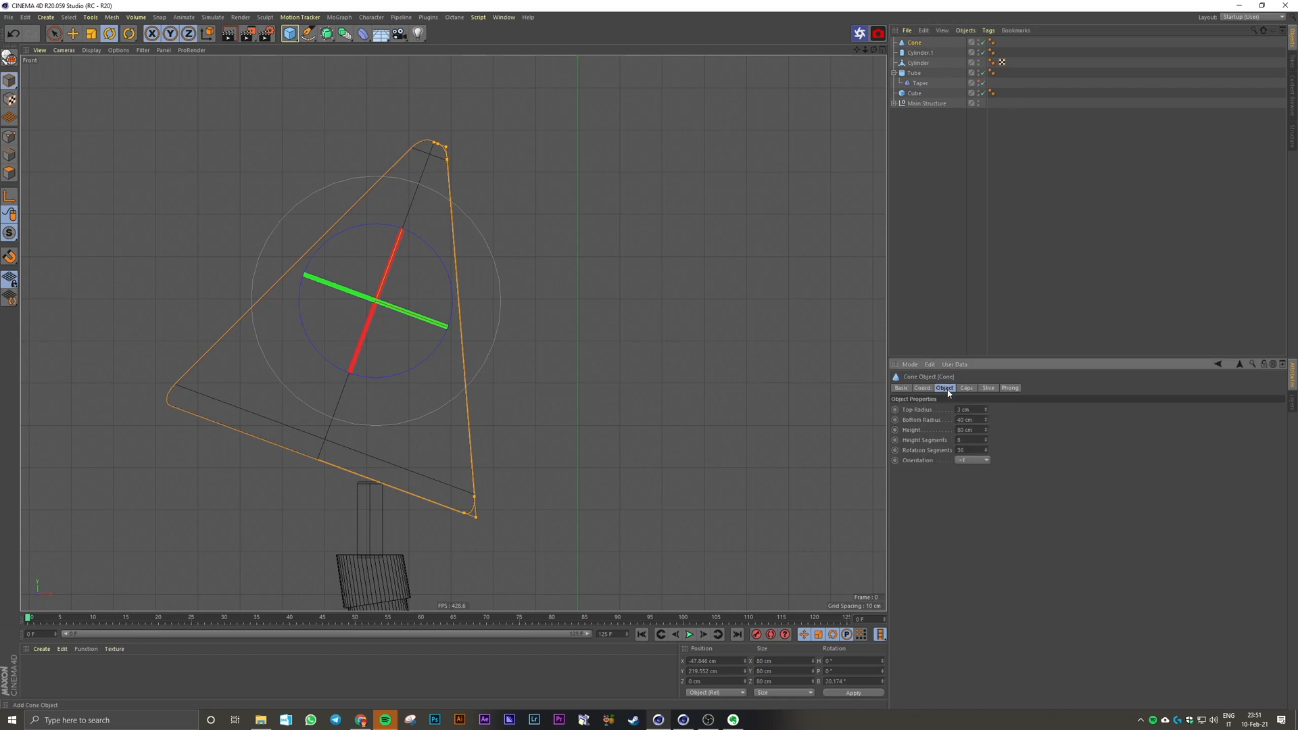
click(924, 389)
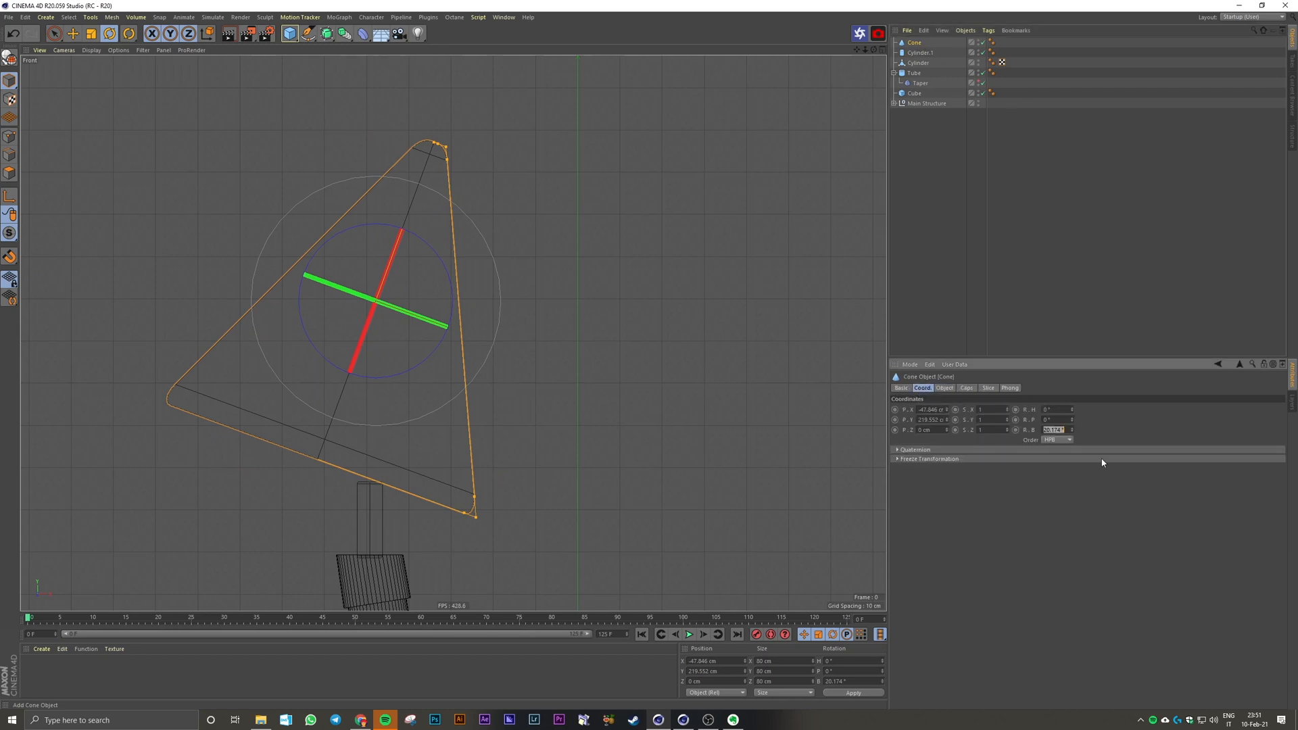
Step: Move the tilted cone so the lower corner of its base meets the slim cylinder's upper end
key(e)
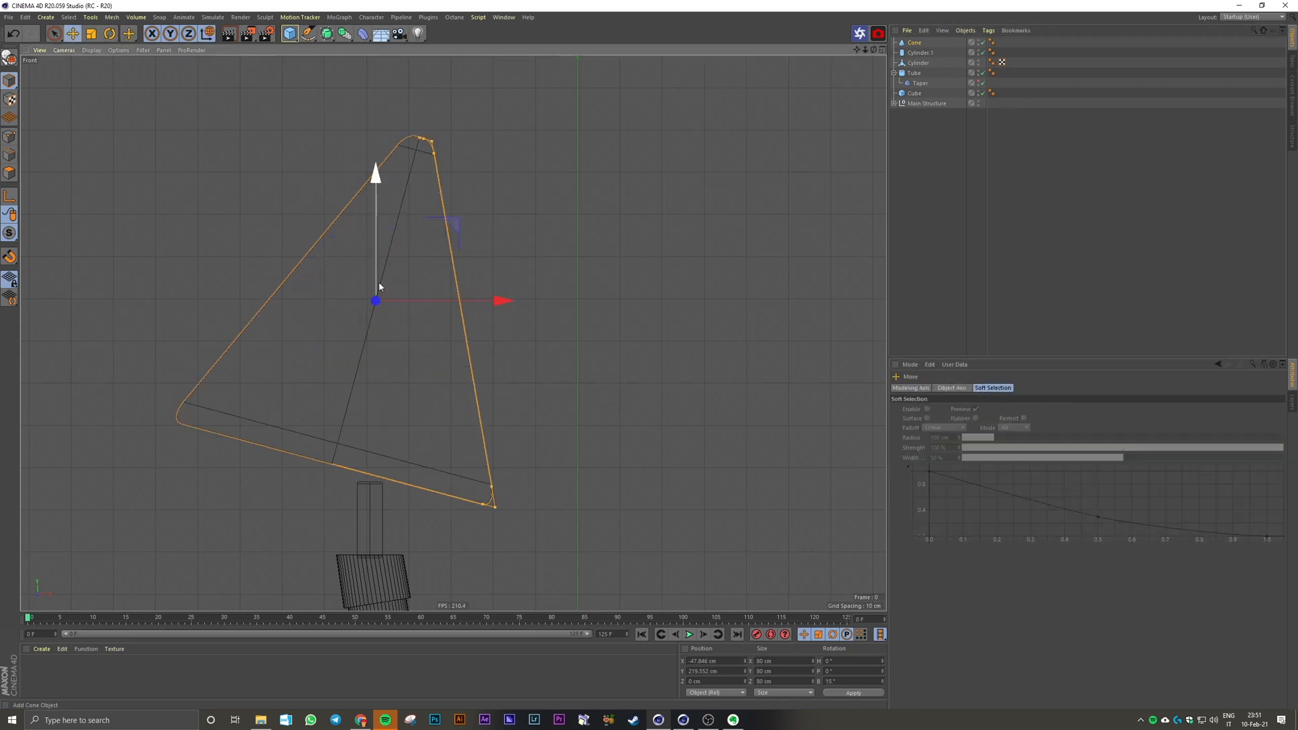
drag(376, 285, 339, 266)
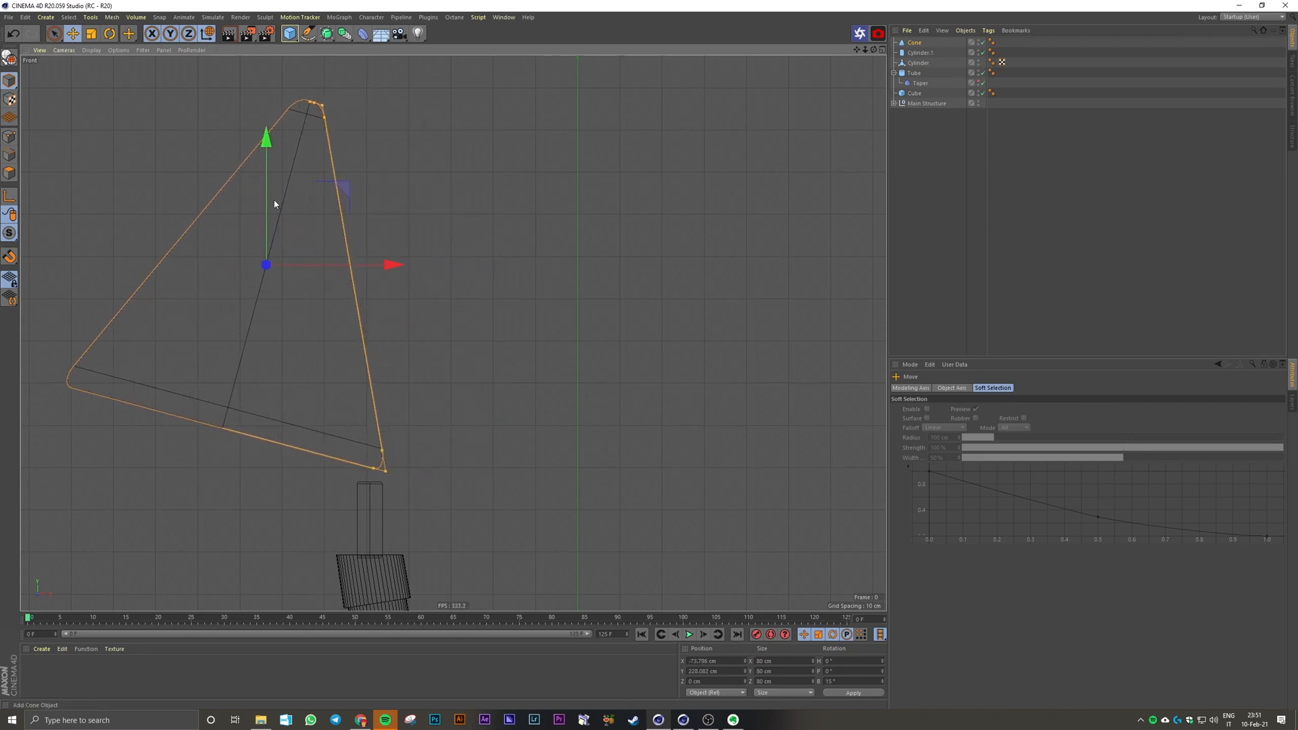
drag(275, 203, 274, 212)
scroll(319, 380, up, 5)
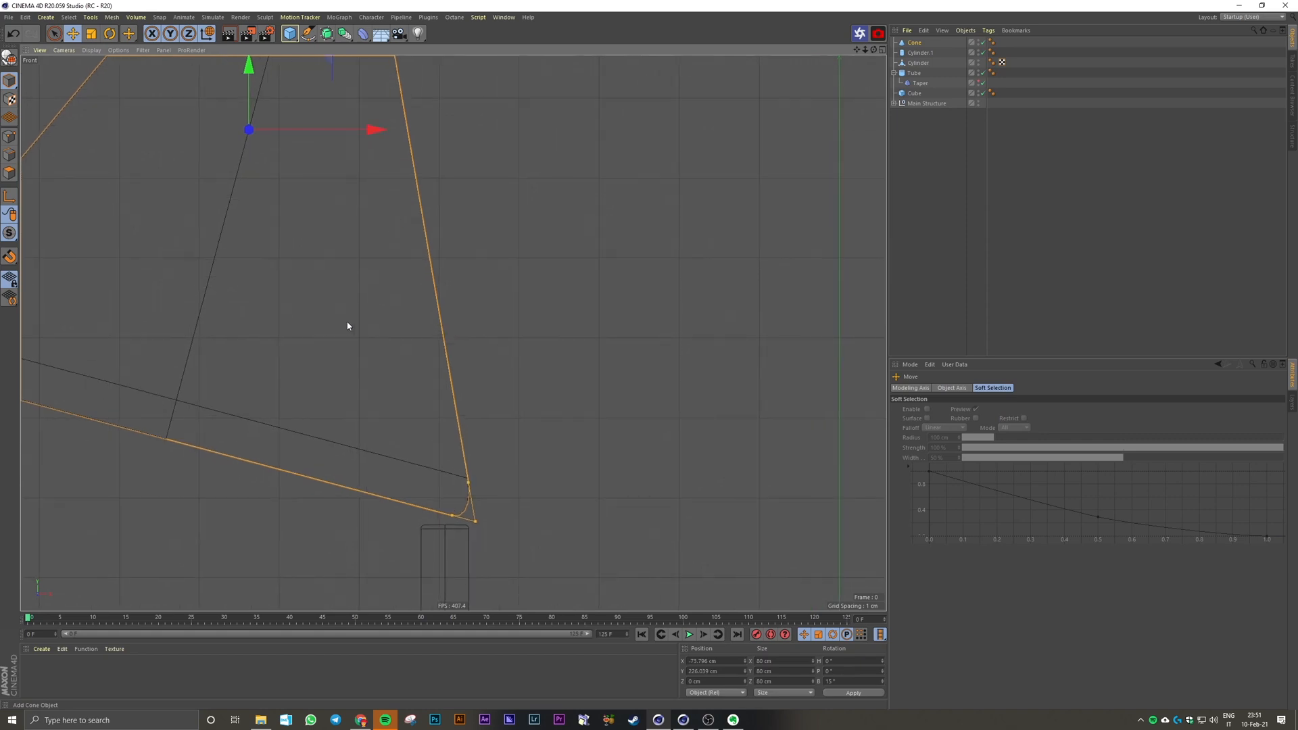
scroll(347, 323, down, 1)
drag(265, 139, 264, 145)
drag(339, 164, 330, 167)
Step: Reduce the cone's bottom fillet height to 2 cm and nudge the cone along negative X
click(1218, 364)
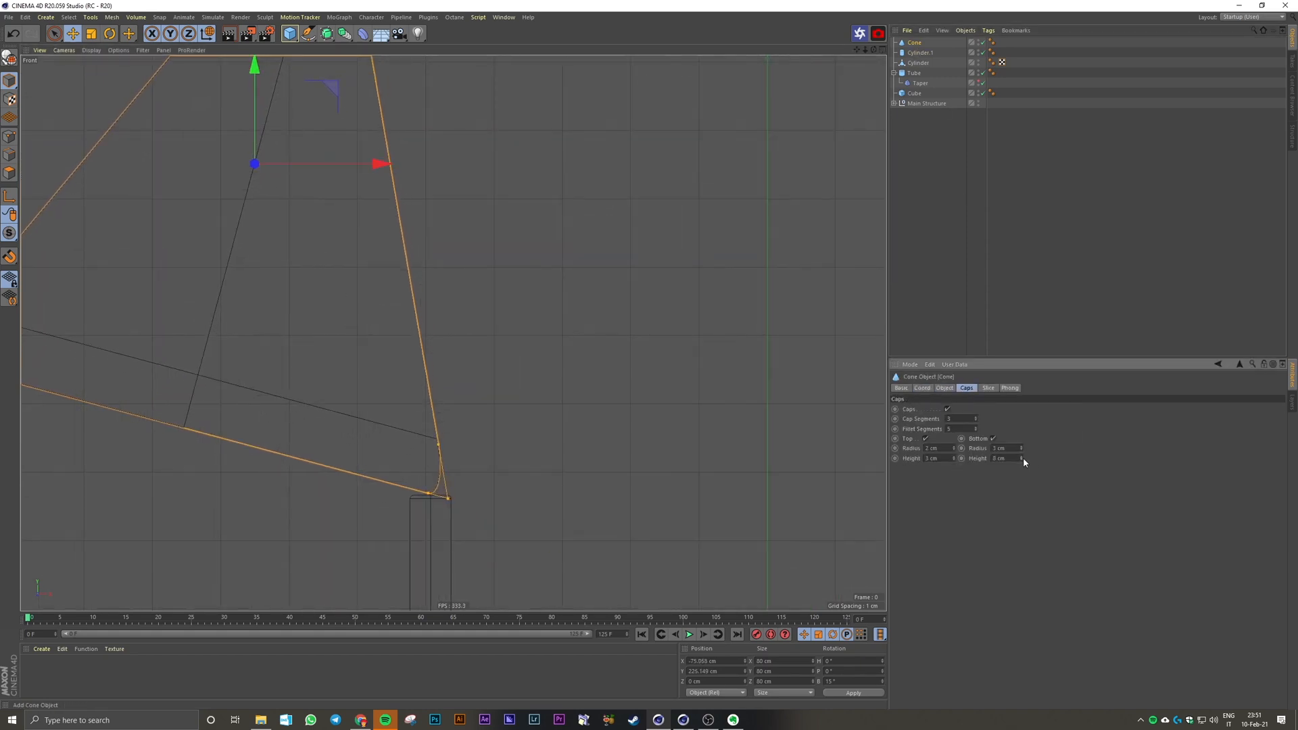
drag(1023, 459, 1020, 462)
drag(336, 164, 330, 165)
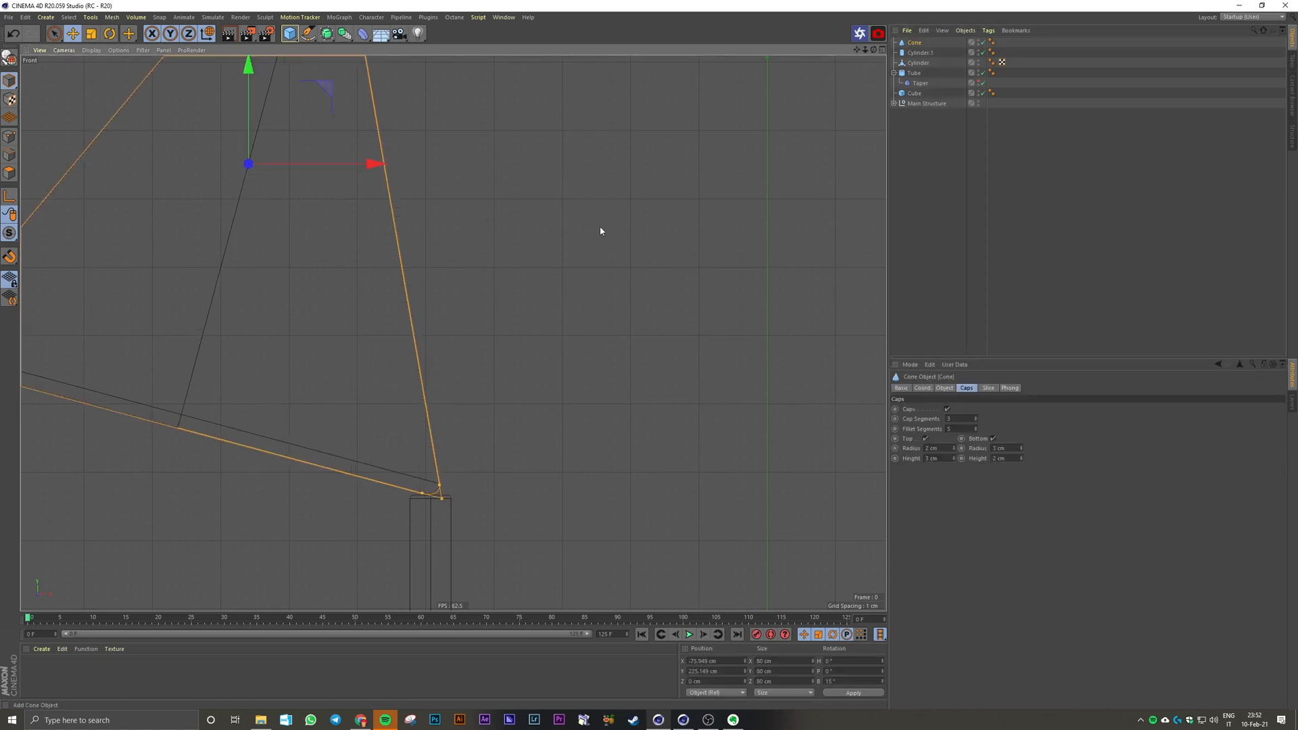
Step: Set the cone's bank rotation to 30°
click(600, 231)
key(F1)
alt+drag(452, 449, 440, 365)
click(436, 318)
click(923, 388)
drag(1056, 430, 1043, 428)
text(3)
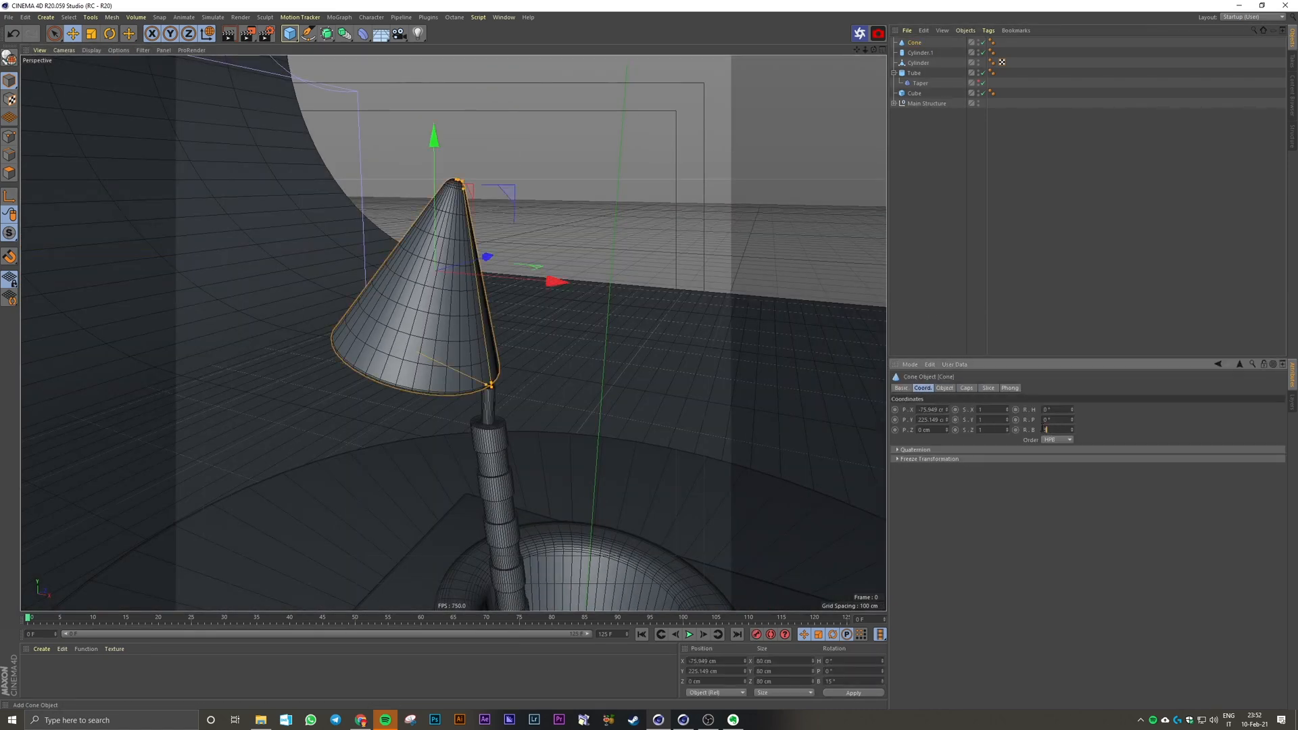
text(0)
key(Return)
Step: Move the tilted cone so the lower corner of its base rests on the slim cylinder's upper end, then deselect it
drag(513, 279, 534, 282)
key(F4)
drag(418, 268, 433, 245)
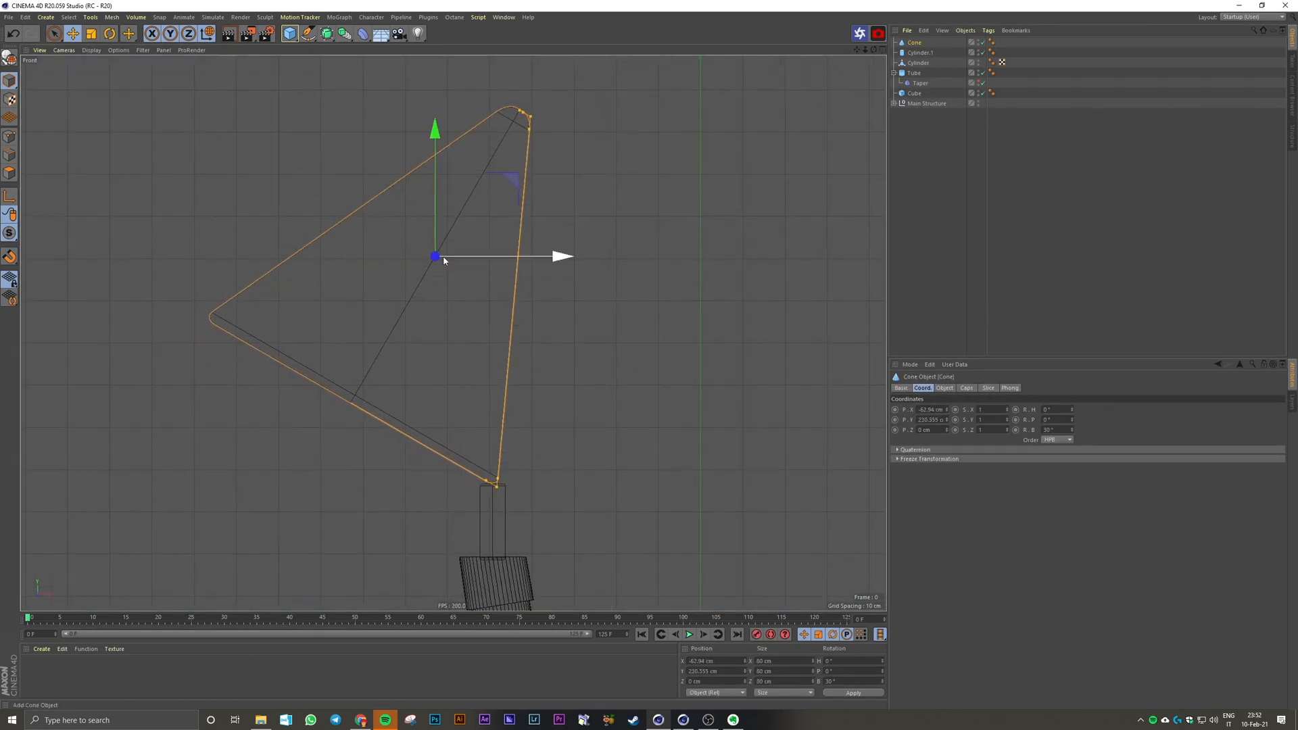
key(F2)
key(F1)
click(939, 273)
mouse_move(438, 419)
alt+mouse_down()
mouse_move(428, 395)
mouse_move(445, 423)
alt+mouse_up()
scroll(446, 422, down, 8)
alt+middle_drag(469, 430, 441, 365)
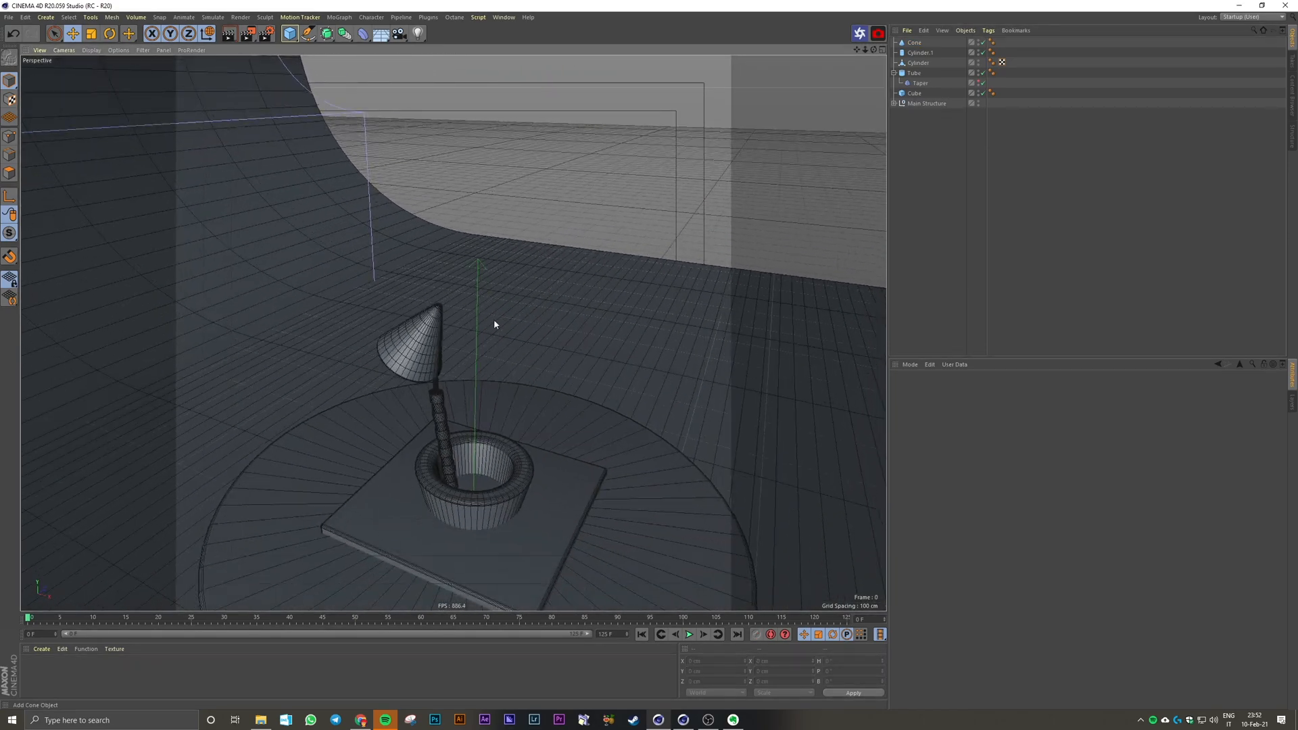
Step: Add a sphere, raise it to about 322 cm on Y and set its segments to 60
drag(293, 35, 500, 67)
drag(475, 410, 478, 169)
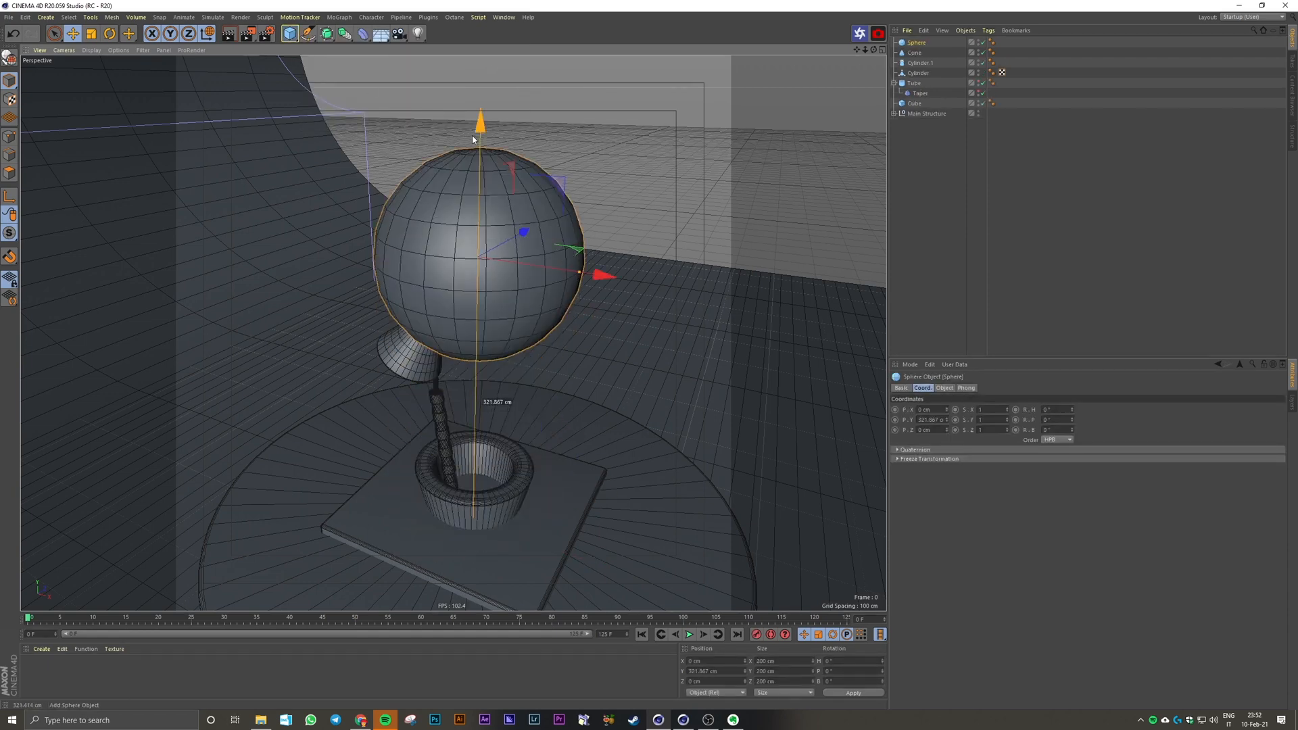
click(944, 388)
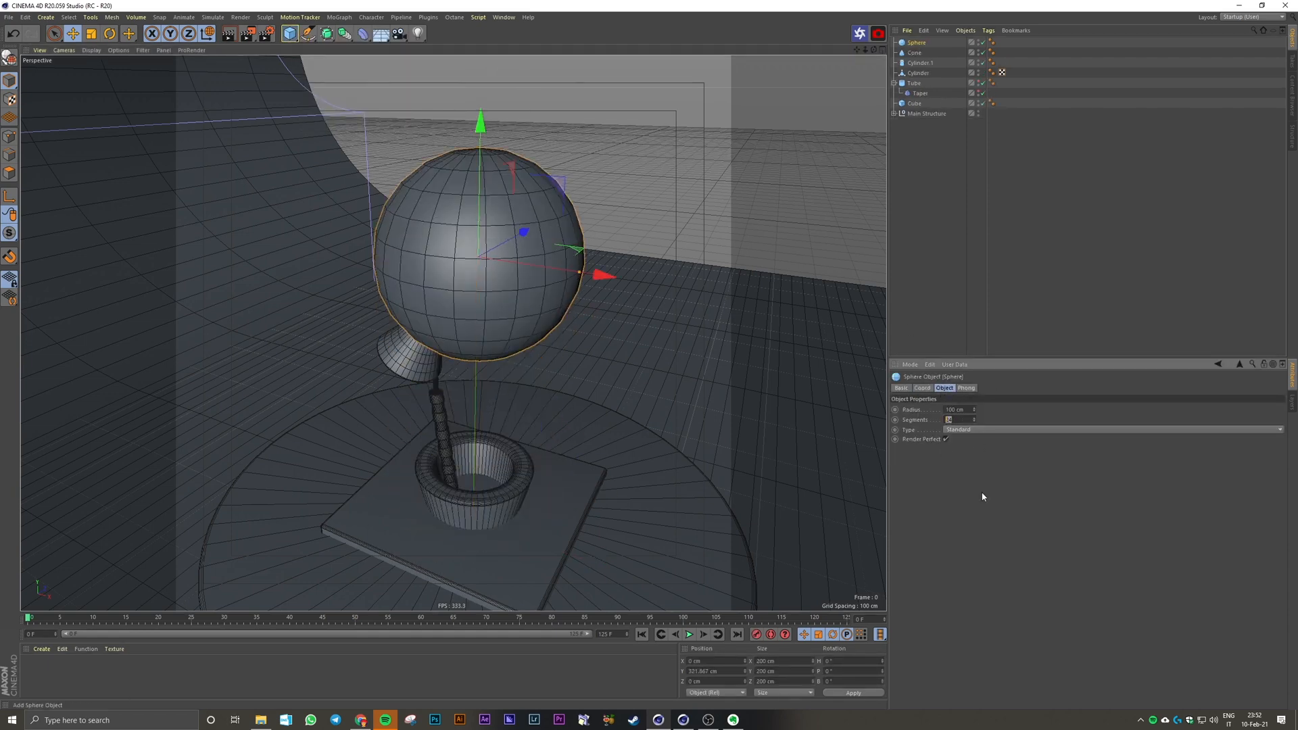
text(60)
key(Return)
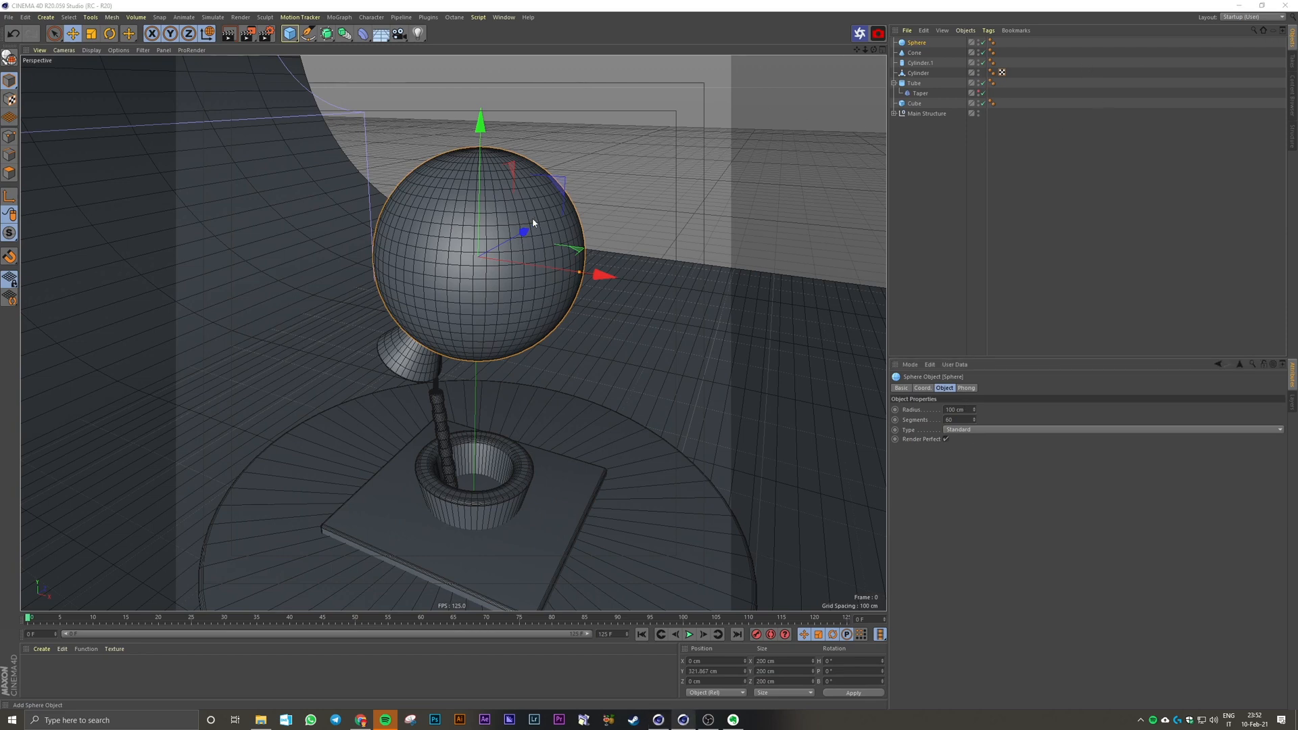
Step: Set the sphere's radius to 80 cm and change its type to Hemisphere
click(959, 409)
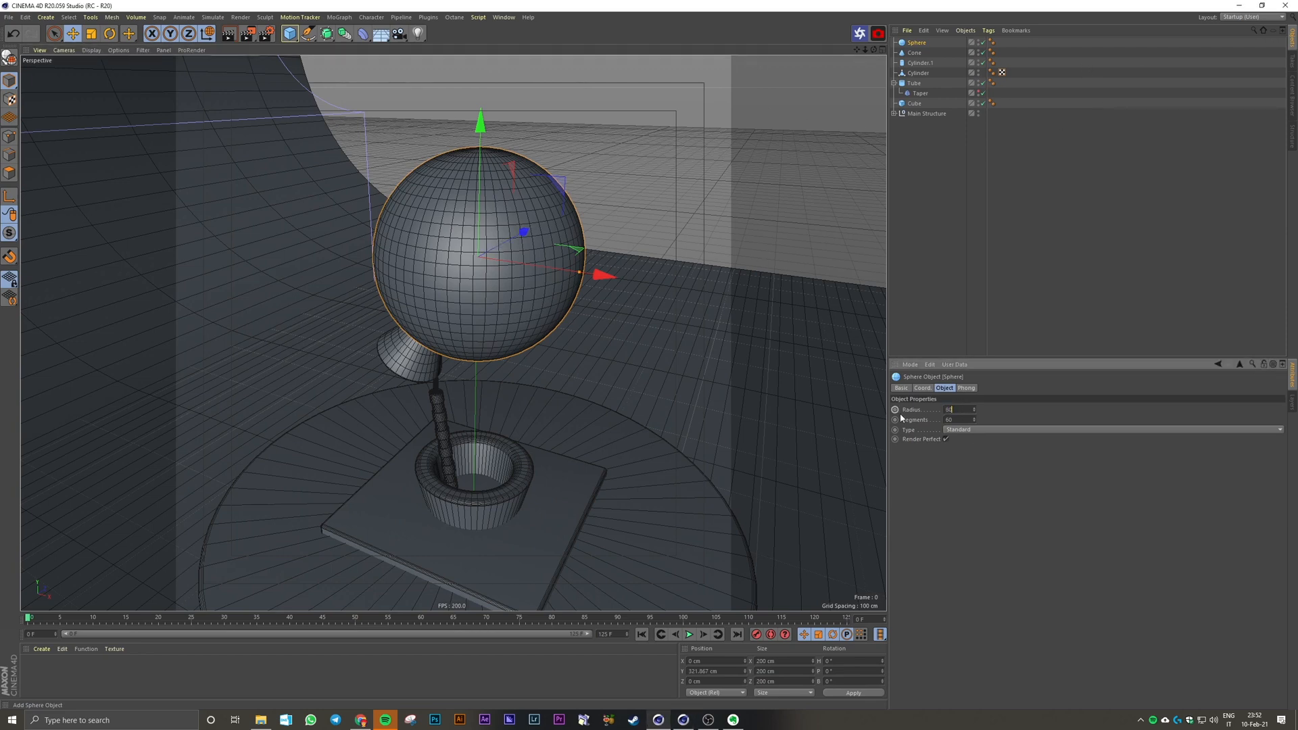
key(Return)
click(946, 431)
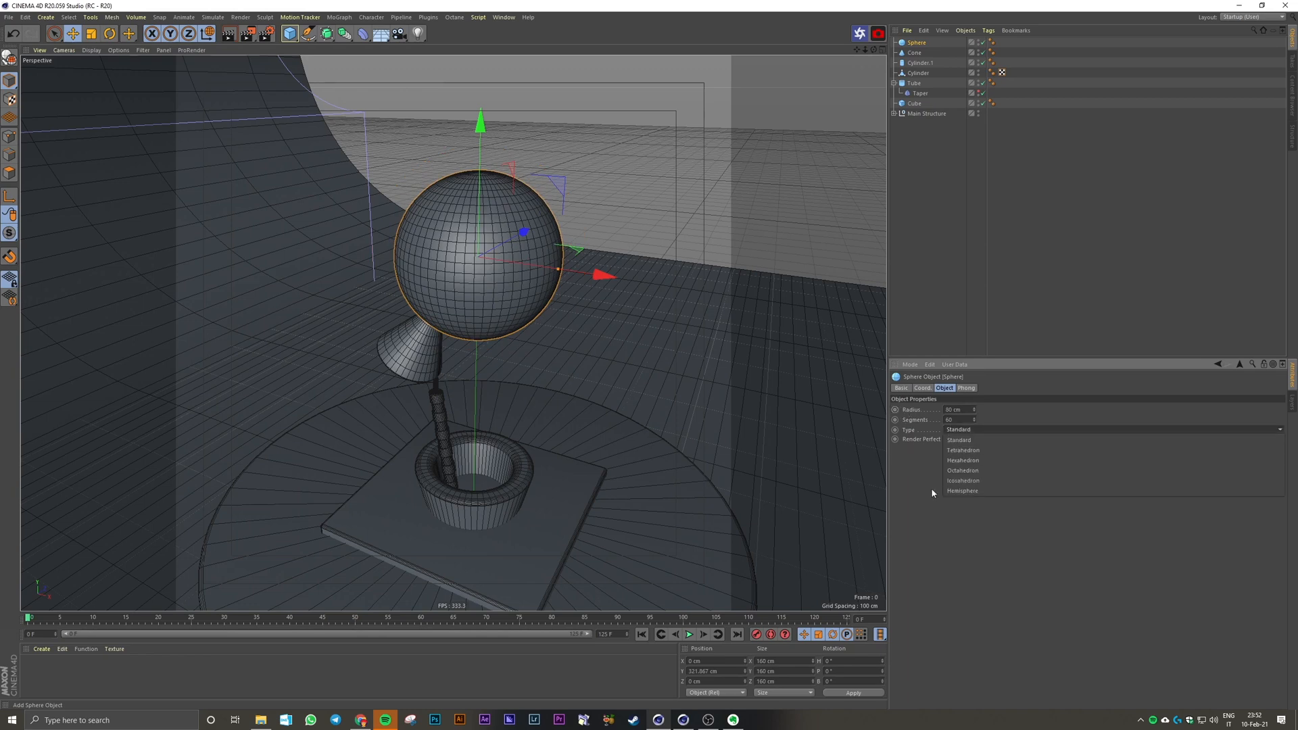
click(963, 491)
alt+middle_drag(523, 204, 519, 263)
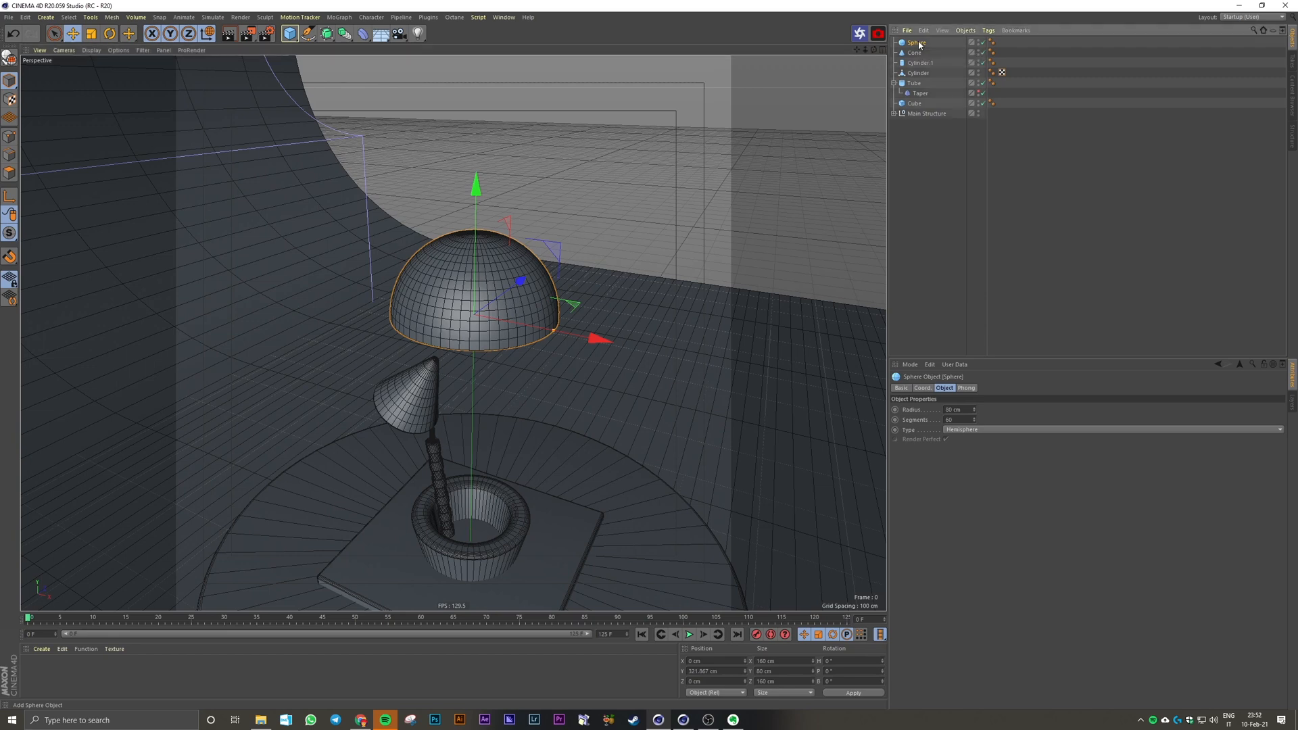
Step: Duplicate the hemisphere and rotate the copy 180° in bank to complete a full ball
key(ctrl+c)
key(ctrl+v)
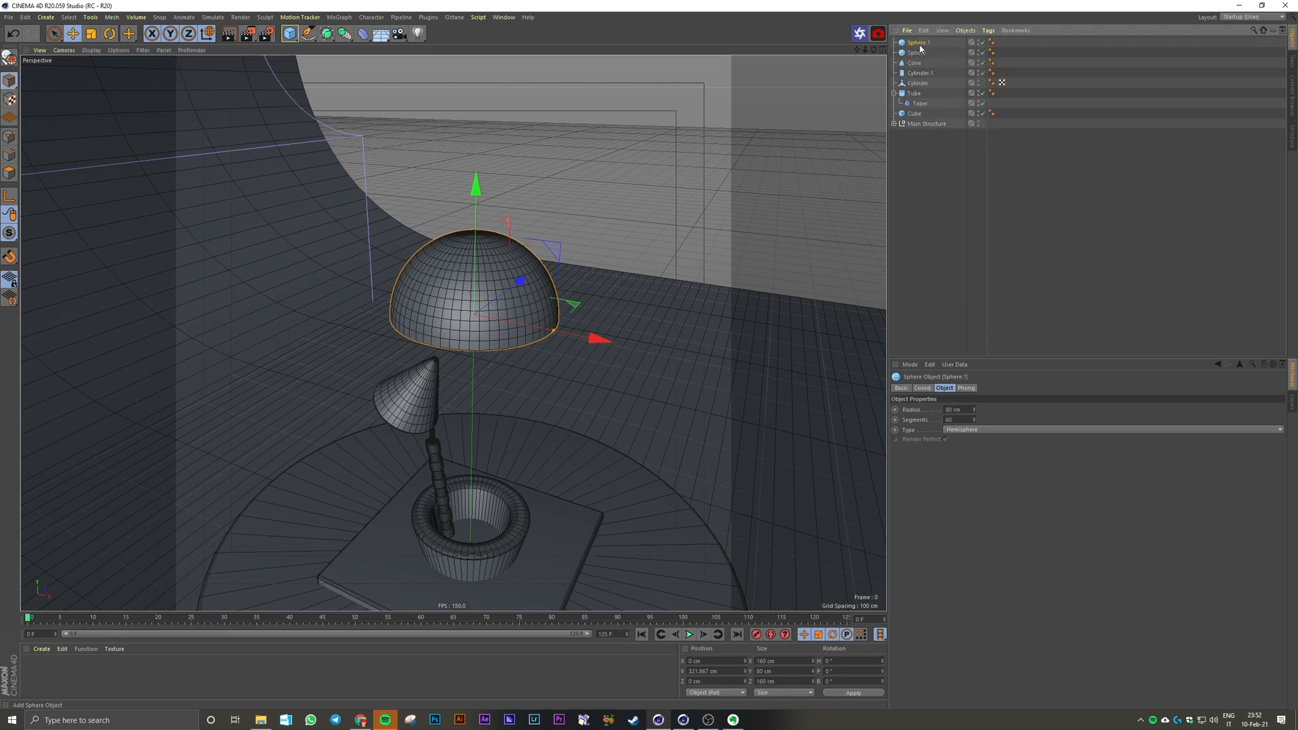
click(110, 33)
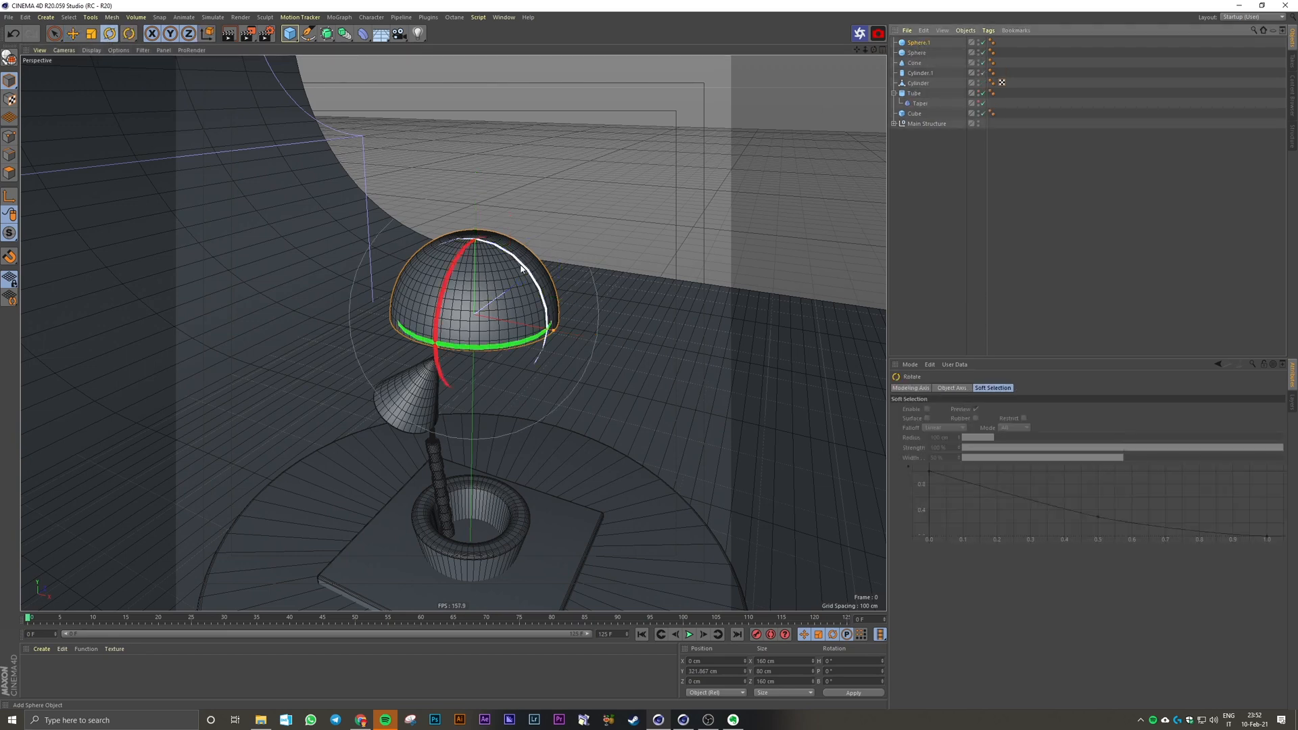
drag(521, 264, 426, 373)
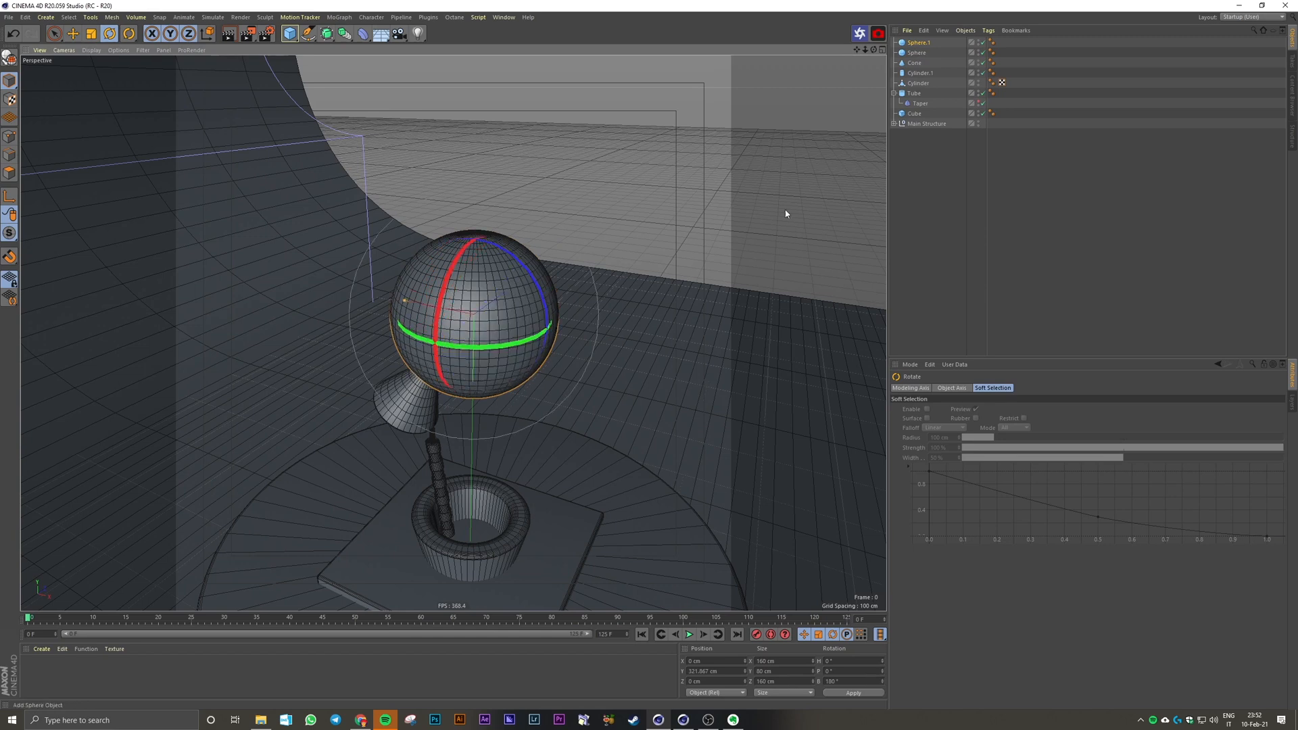
Step: Rename the original hemisphere Sphere A and its flipped copy Sphere B
double_click(917, 52)
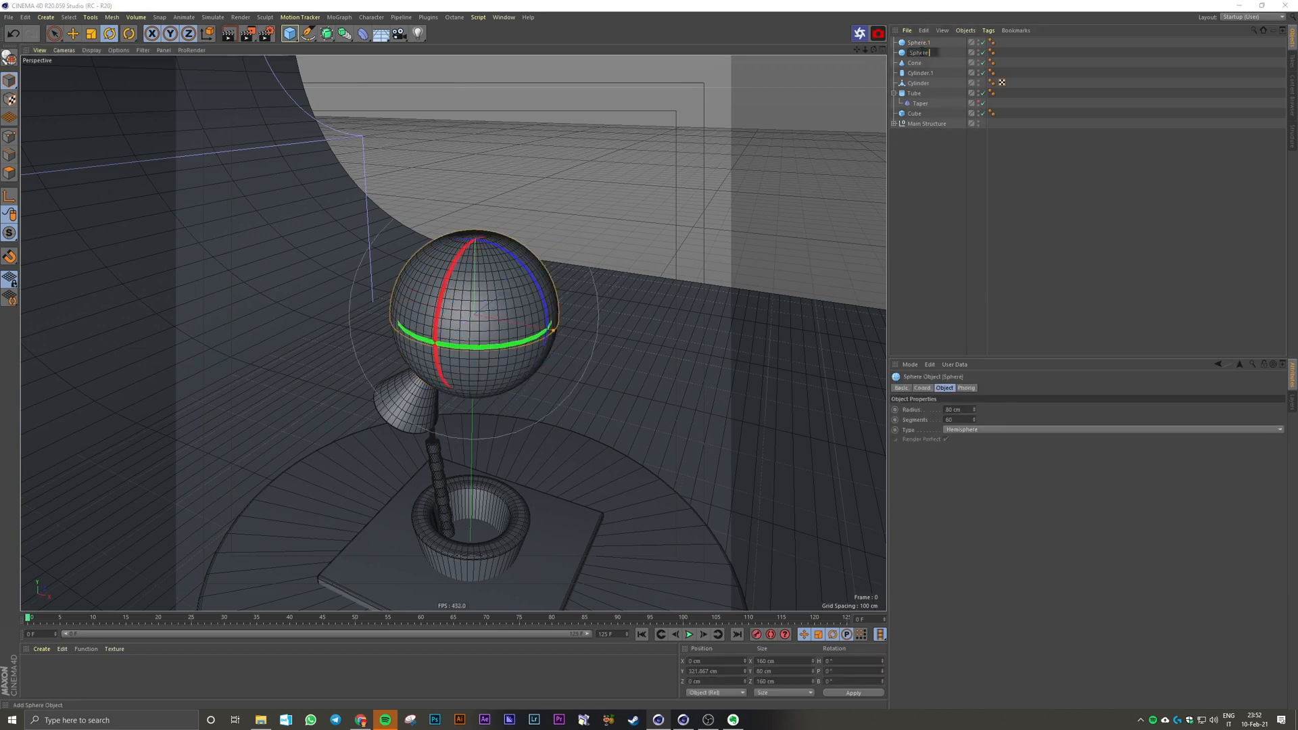
key(Return)
key(Up)
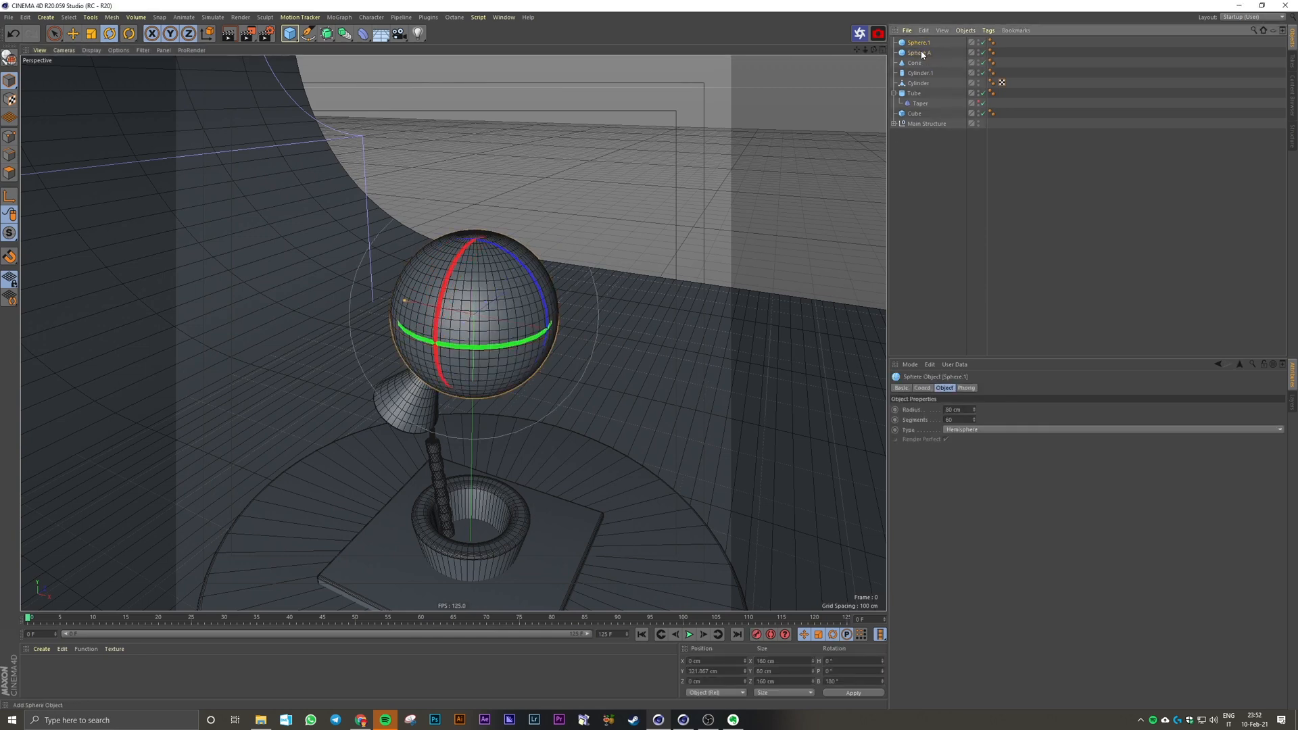
key(Return)
key(Right)
text(B)
key(Return)
Step: Group both hemispheres into a null named Sphere Total
shift+click(919, 53)
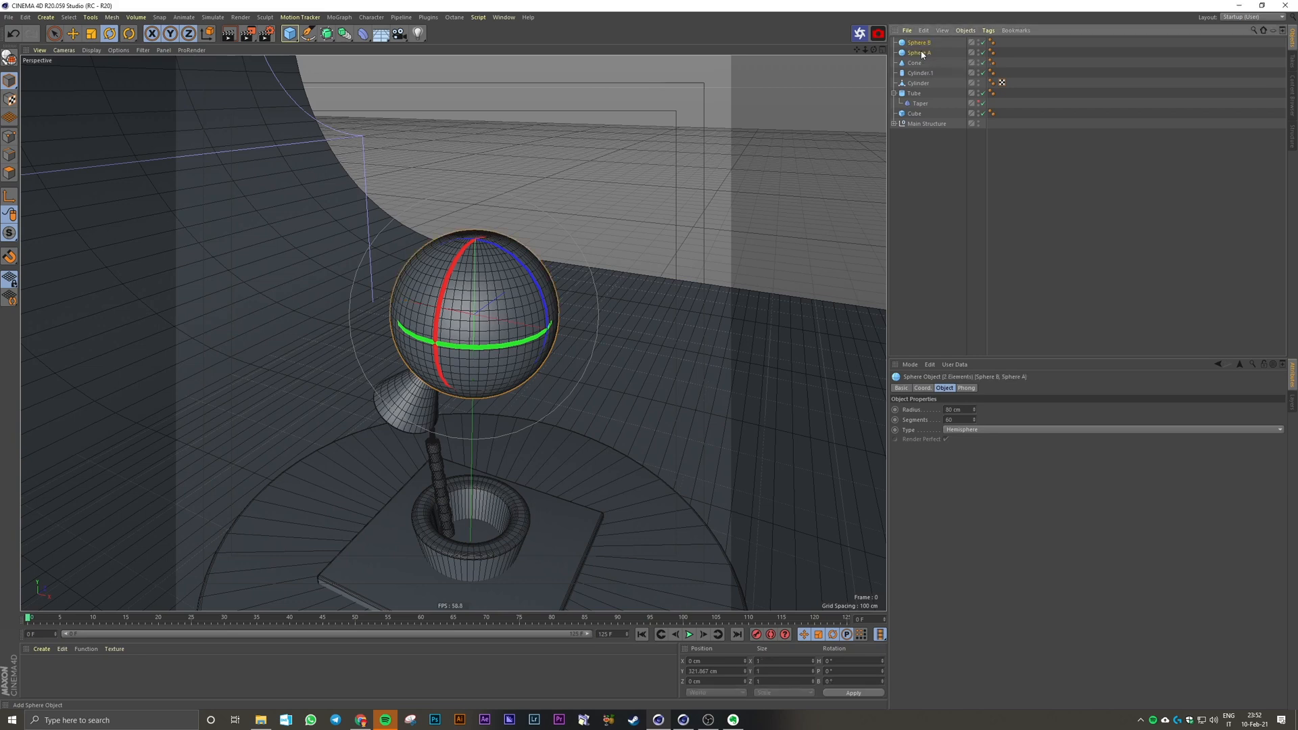
key(alt+g)
key(Return)
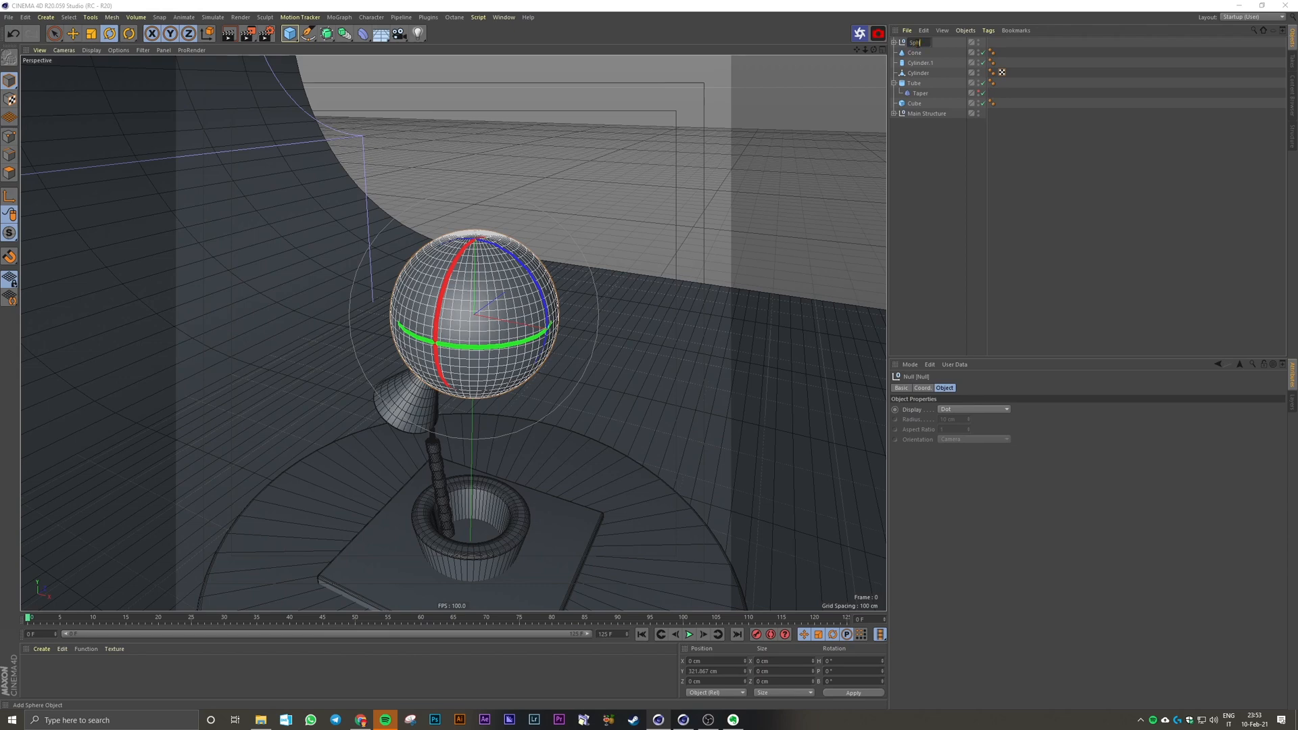
text(Sphere Total)
key(Return)
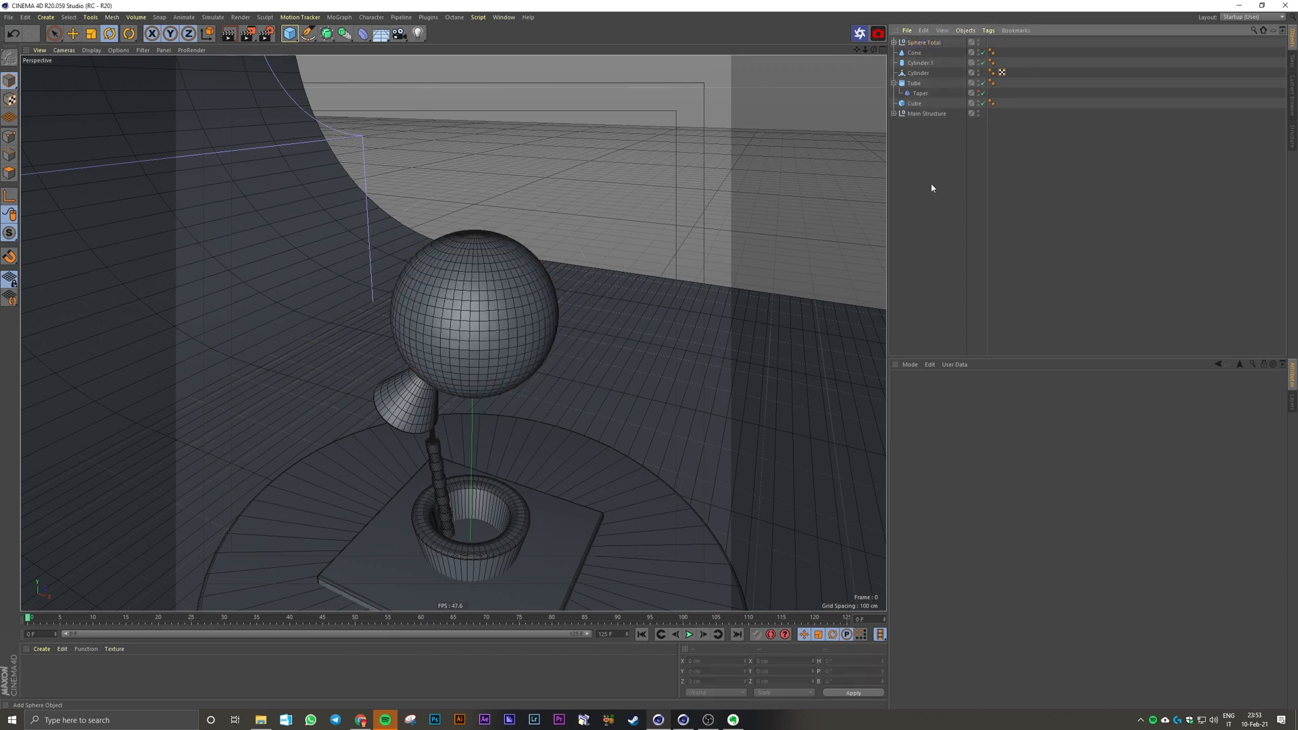
Step: Move the Sphere Total group in the front view so the ball rests on the cone's tip
middle_click(395, 360)
middle_click(534, 355)
key(e)
drag(577, 330, 499, 285)
middle_click(545, 281)
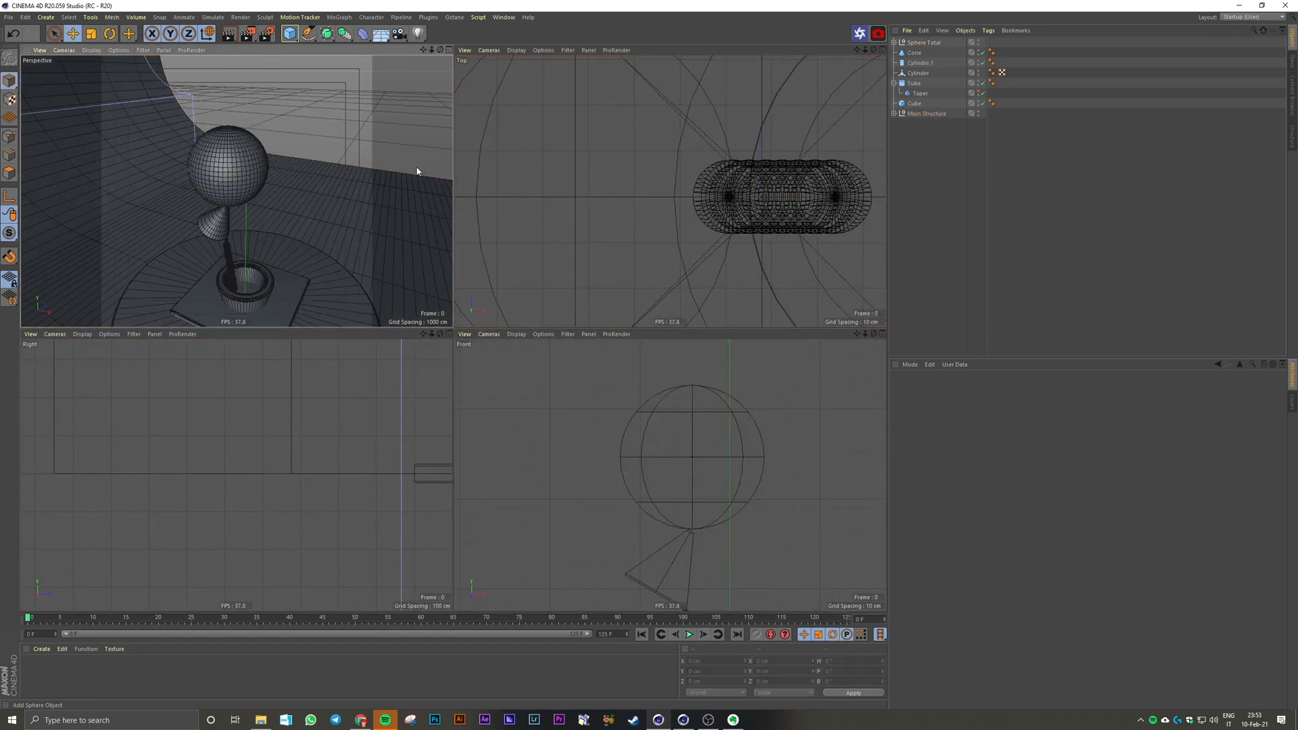
middle_click(417, 174)
Step: Inspect the stacked model from several angles, switching to Gouraud shading without lines and back to shading with lines
scroll(452, 390, down, 6)
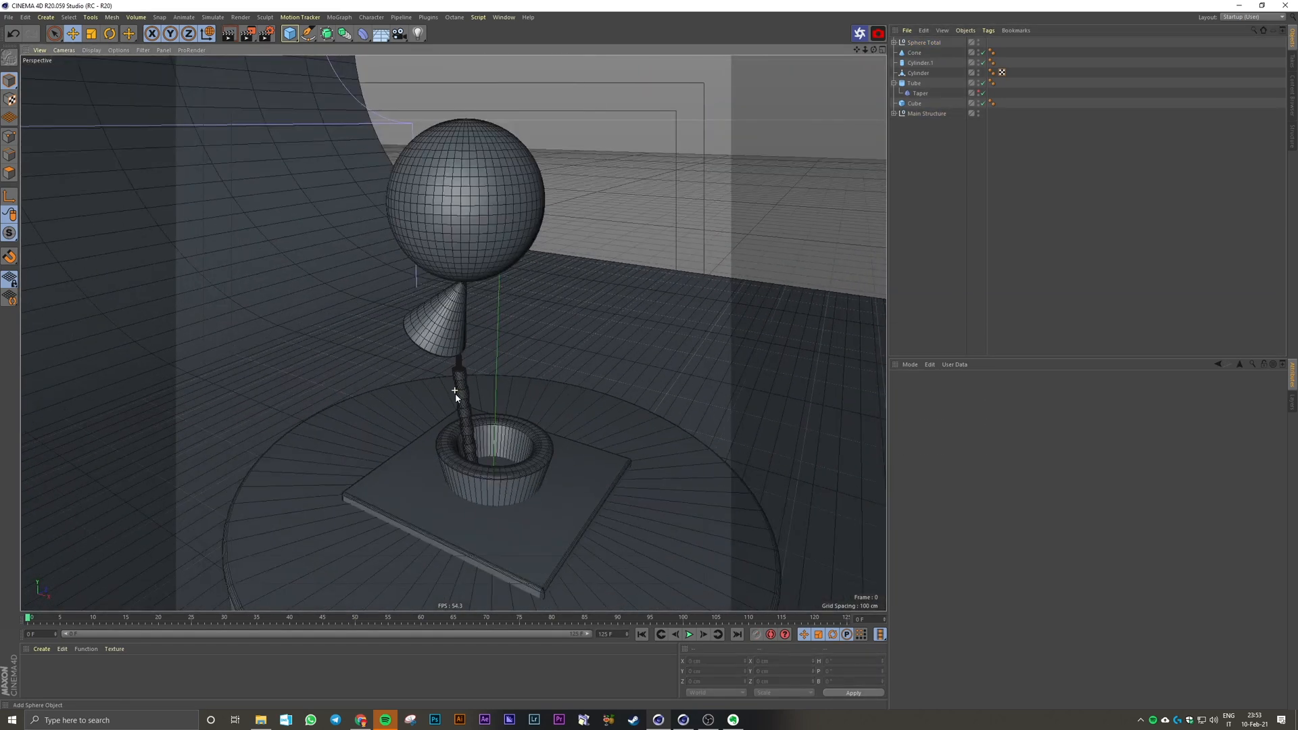
alt+drag(480, 440, 475, 420)
alt+middle_drag(475, 420, 467, 401)
scroll(467, 400, up, 2)
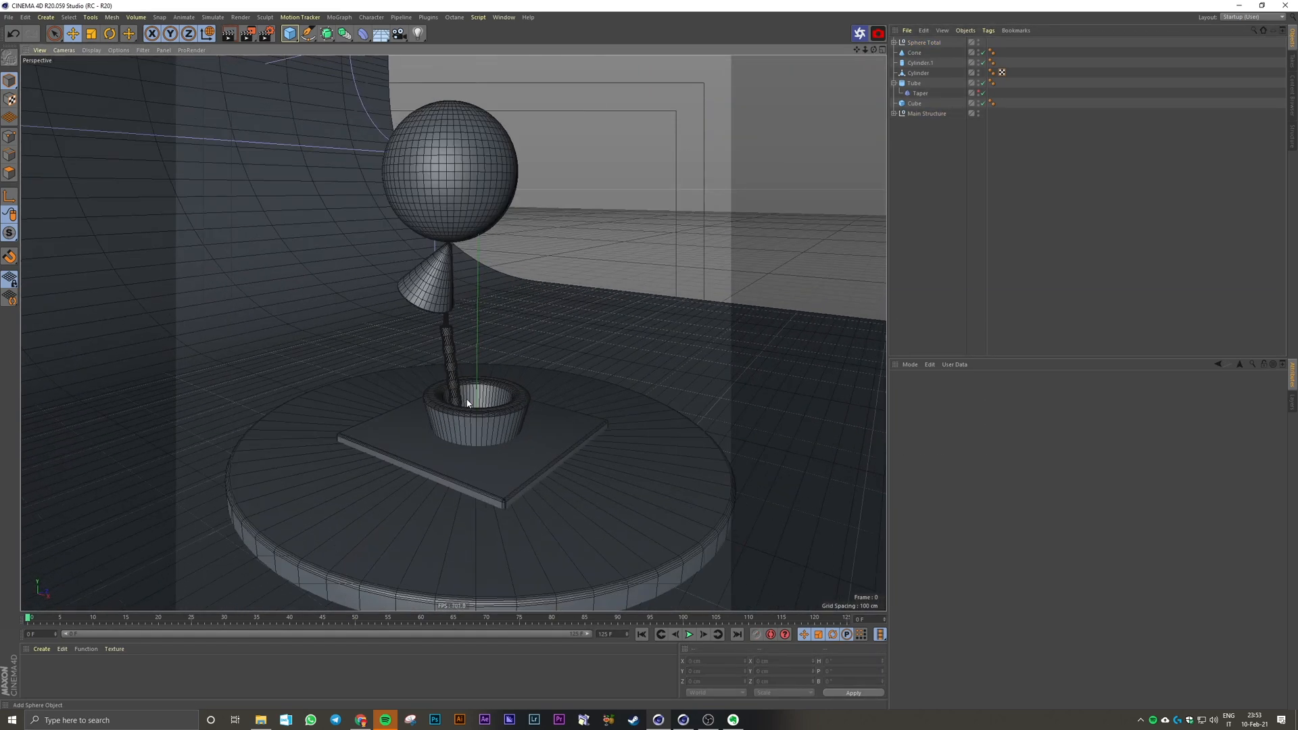
key(n)
key(a)
alt+drag(471, 413, 480, 433)
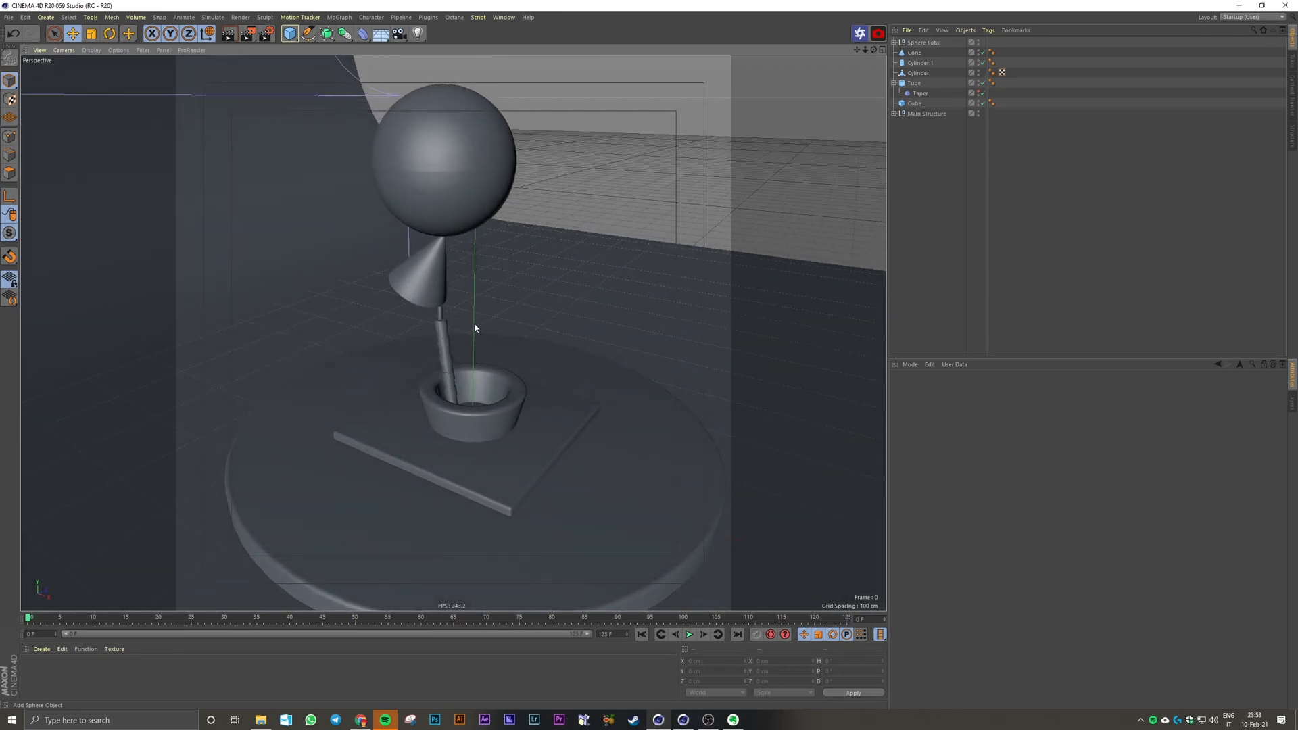
key(n)
key(b)
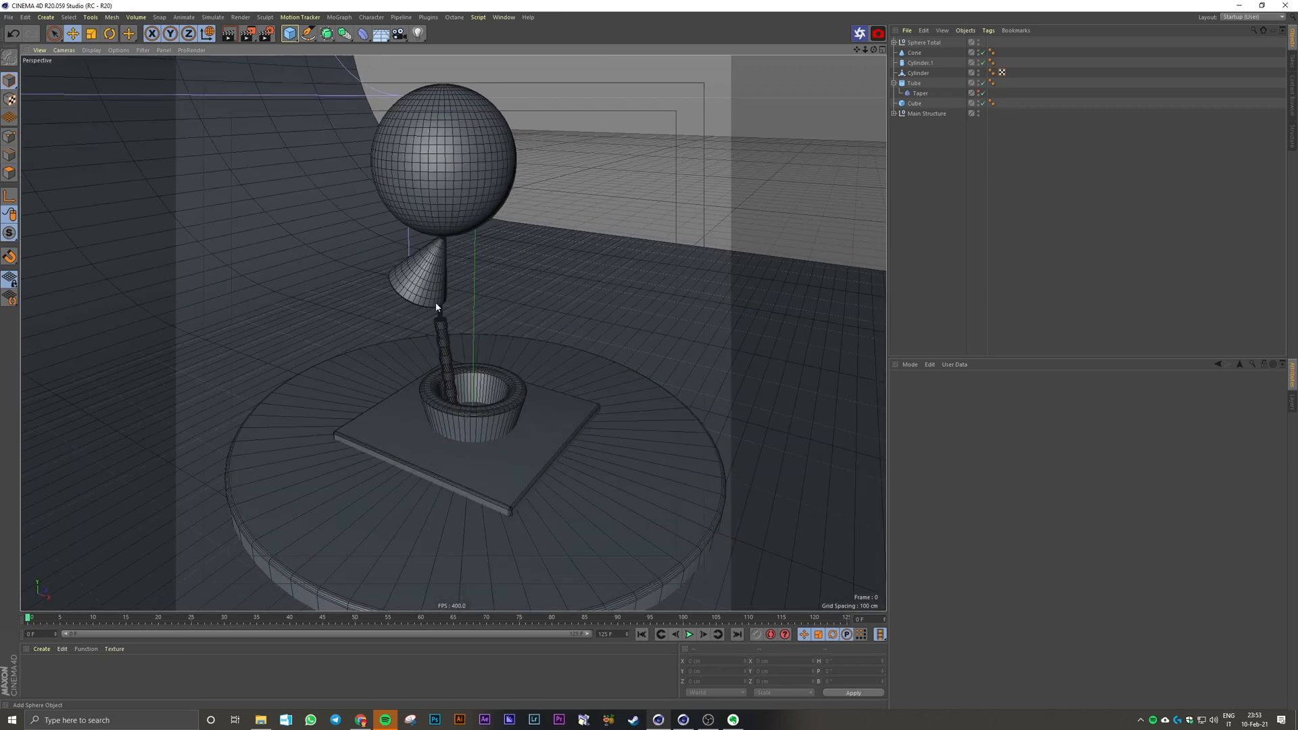
scroll(474, 386, up, 2)
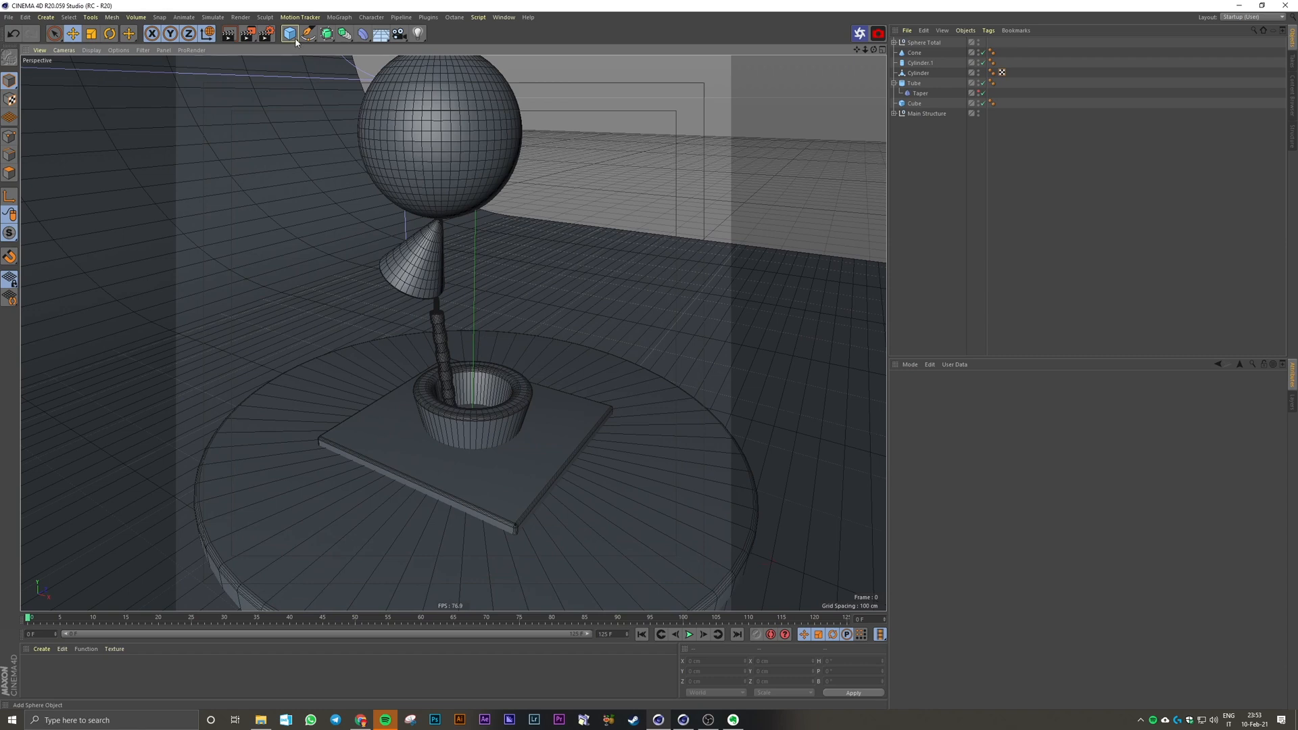
Step: Add a 50 cm radius cylinder, flatten it to about 7 cm and place it across the slim cylinder at X about -4 cm, Y about 168 cm
drag(289, 33, 488, 53)
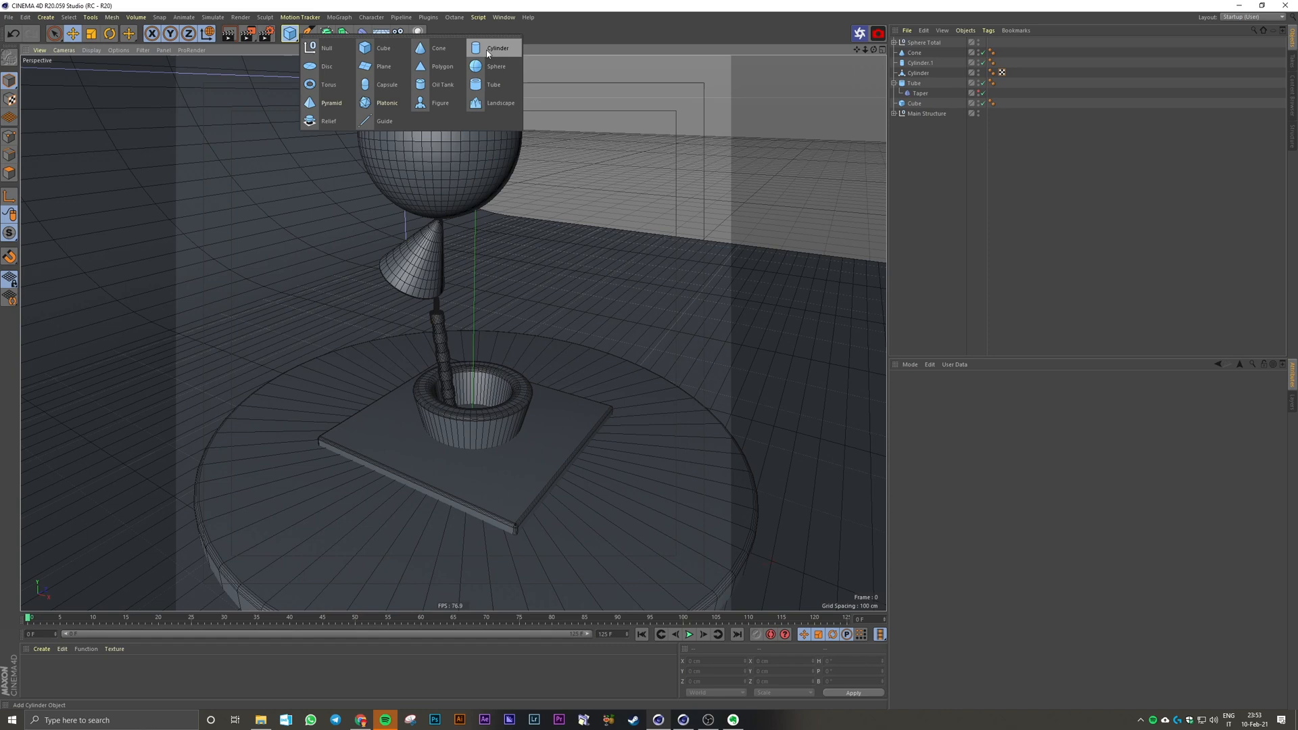
click(487, 51)
drag(475, 334, 474, 293)
middle_click(475, 292)
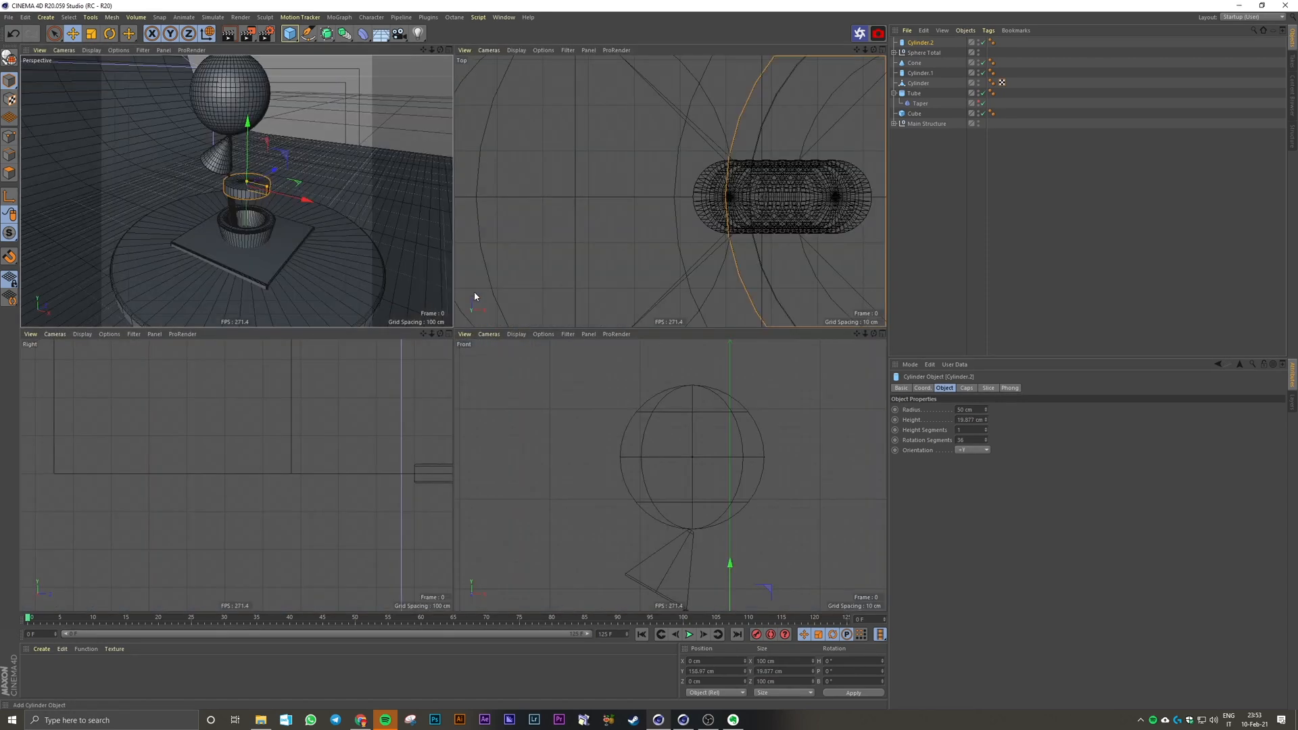
middle_click(663, 472)
scroll(631, 298, up, 8)
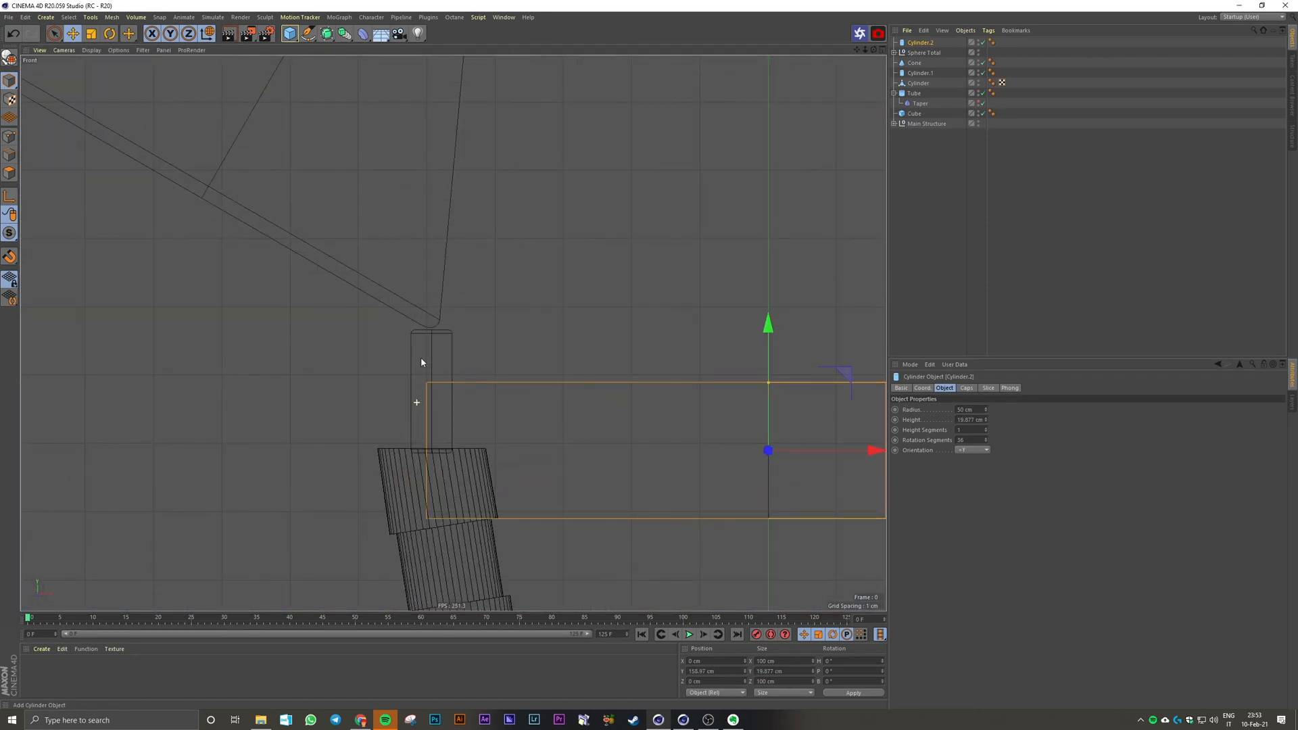
scroll(421, 362, down, 3)
drag(652, 393, 652, 355)
drag(698, 398, 680, 397)
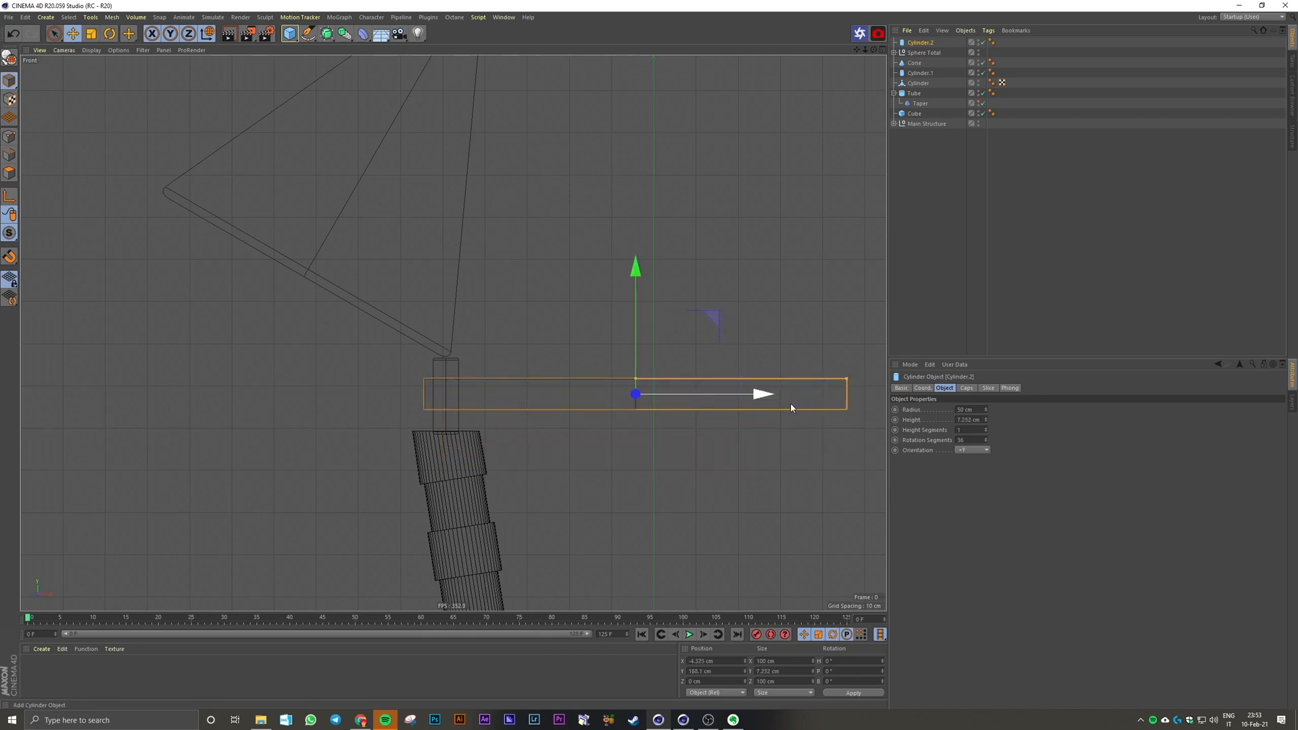
Step: Set the flat cylinder's height to 8 cm and its rotation segments to 60
double_click(967, 420)
text(8)
key(Return)
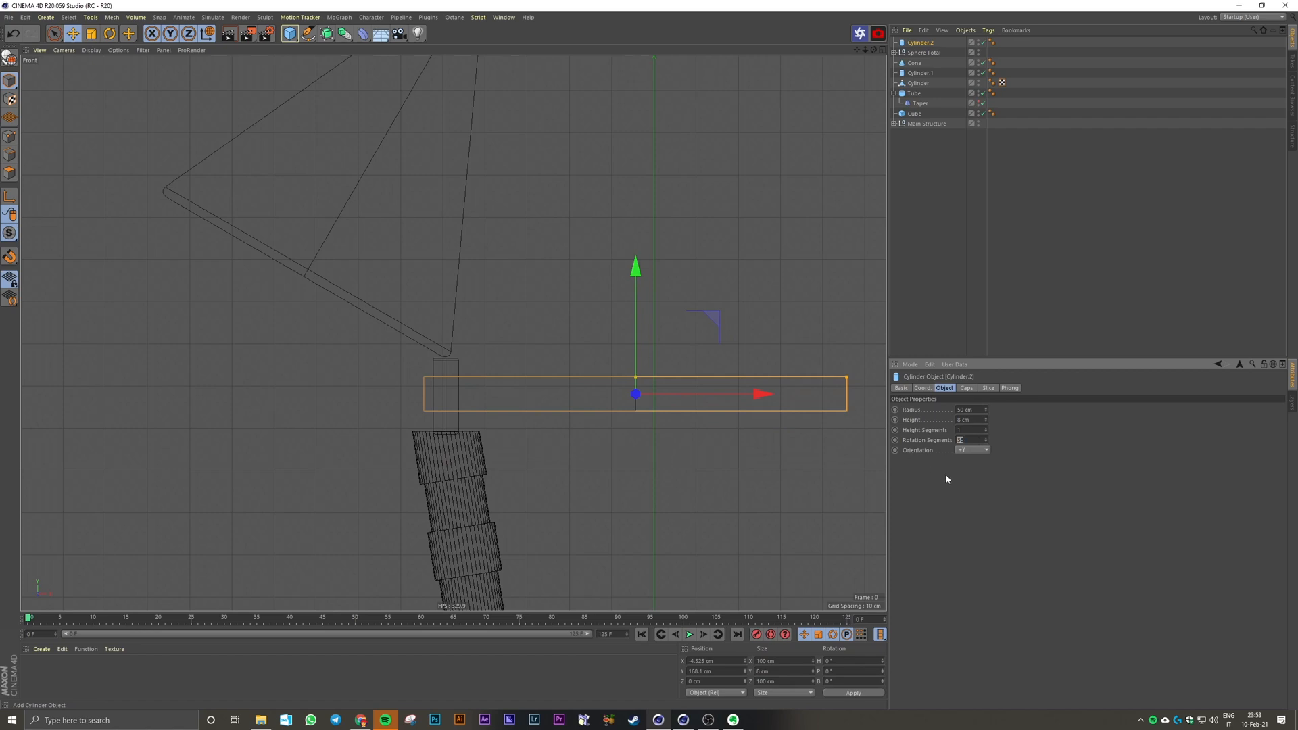
text(60)
key(Return)
middle_click(406, 270)
middle_click(406, 273)
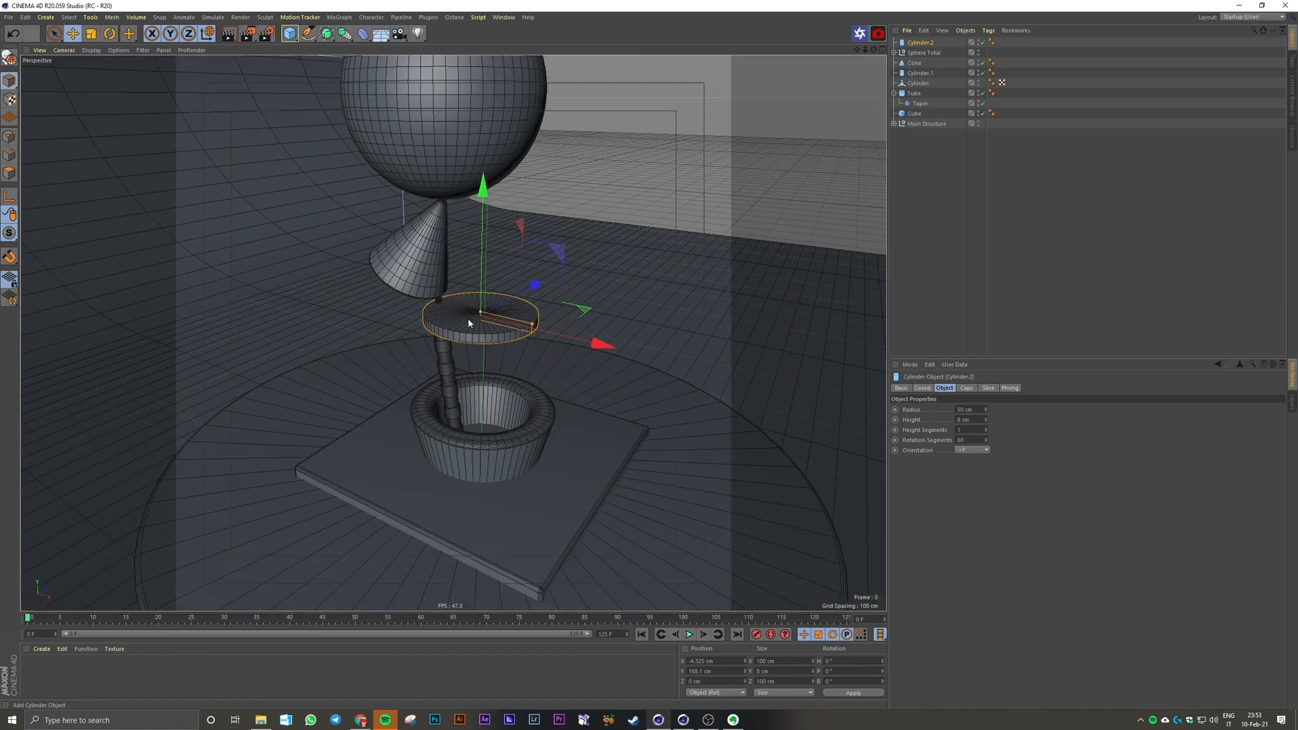
alt+drag(468, 319, 468, 338)
scroll(467, 319, up, 8)
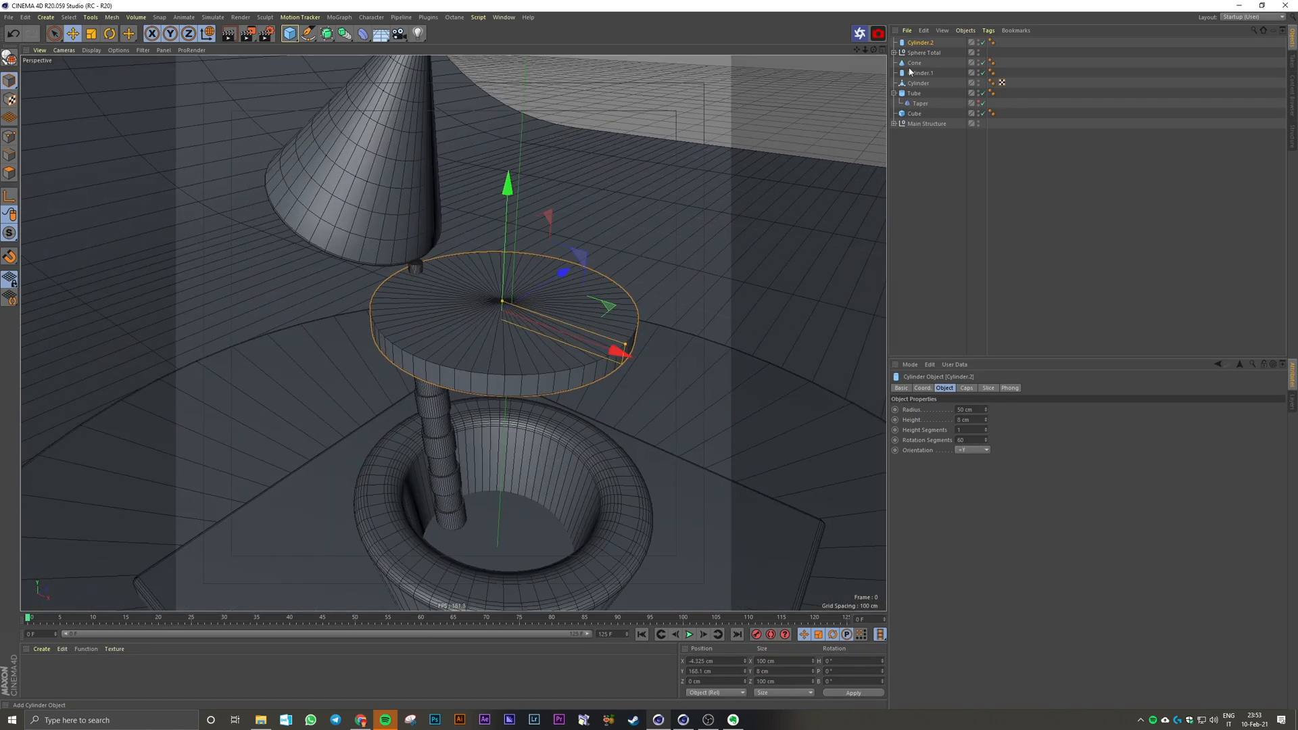
Step: Duplicate the flat cylinder and rename the original Main Cylinder
click(919, 44)
key(ctrl+c)
key(ctrl+v)
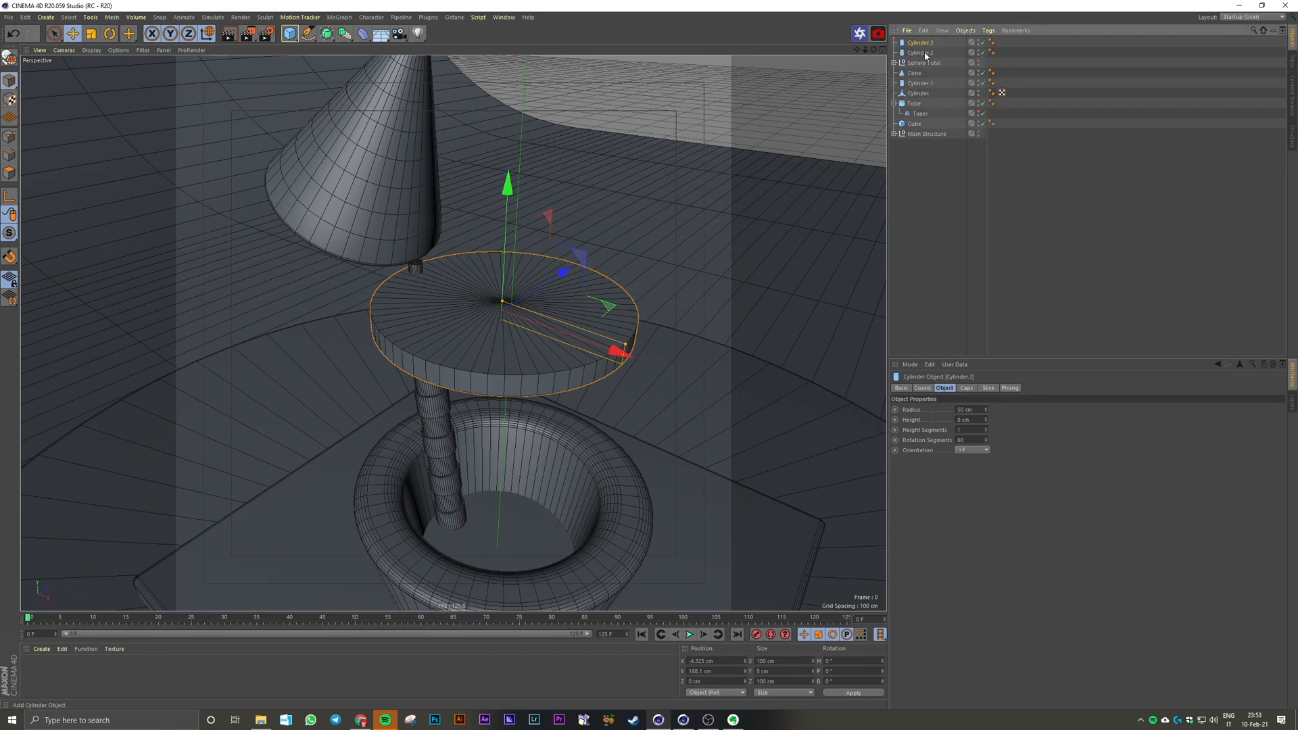
double_click(920, 52)
text(Main)
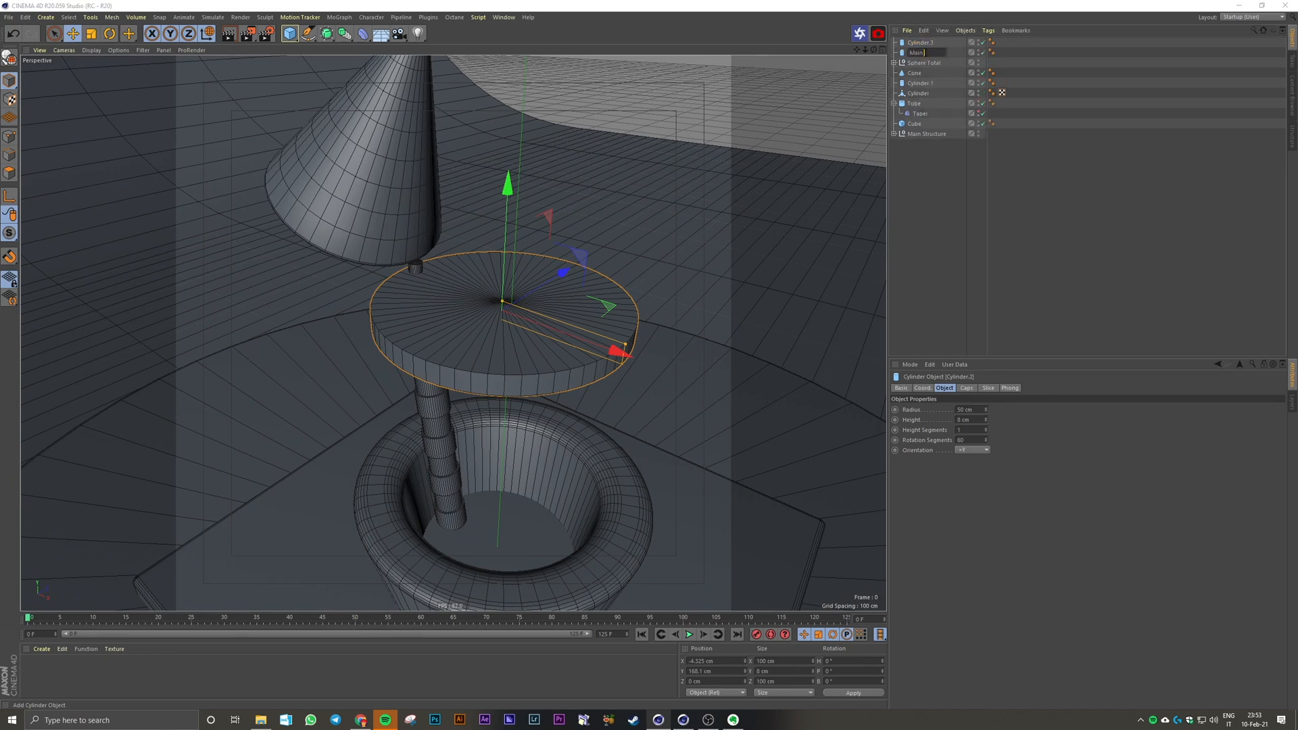
text( Cylindeer)
key(Return)
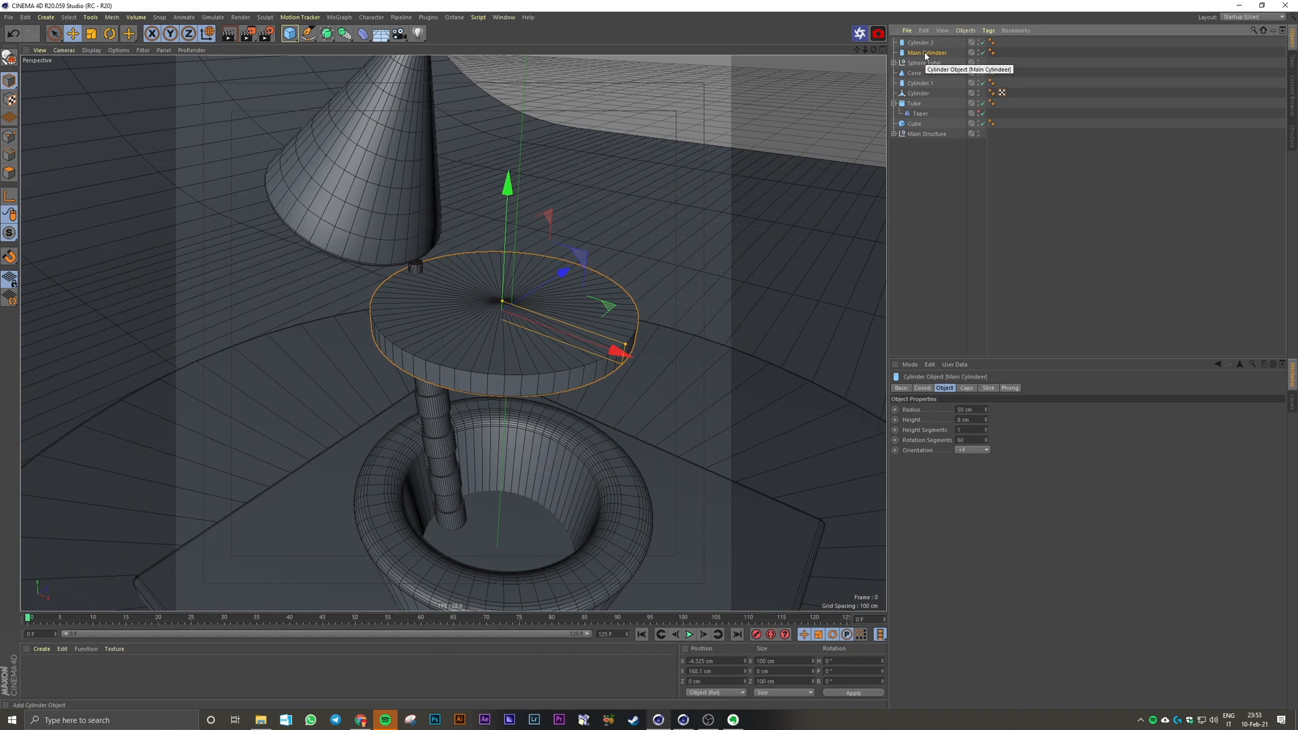
double_click(926, 57)
key(Left)
key(BackSpace)
Step: Rename the duplicated flat cylinder Minus and select Main Cylinder
key(Up)
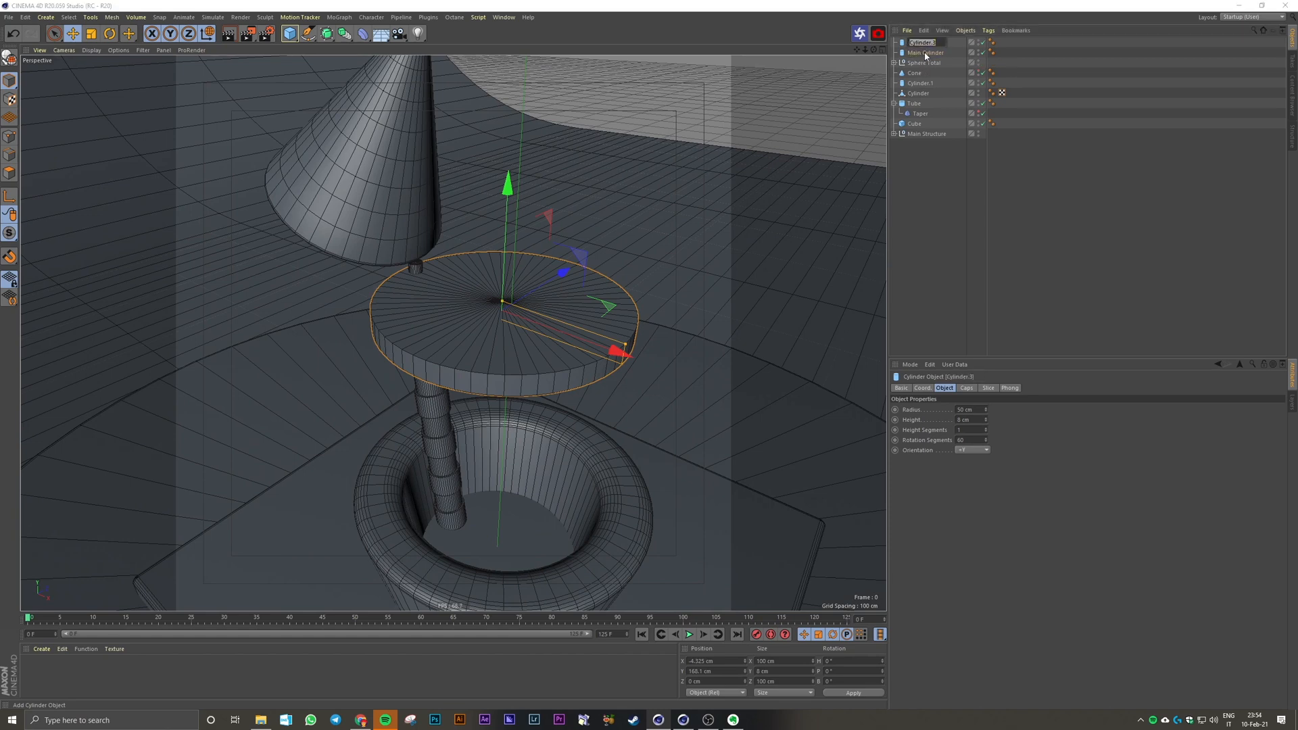
text(Minus)
key(Return)
click(926, 54)
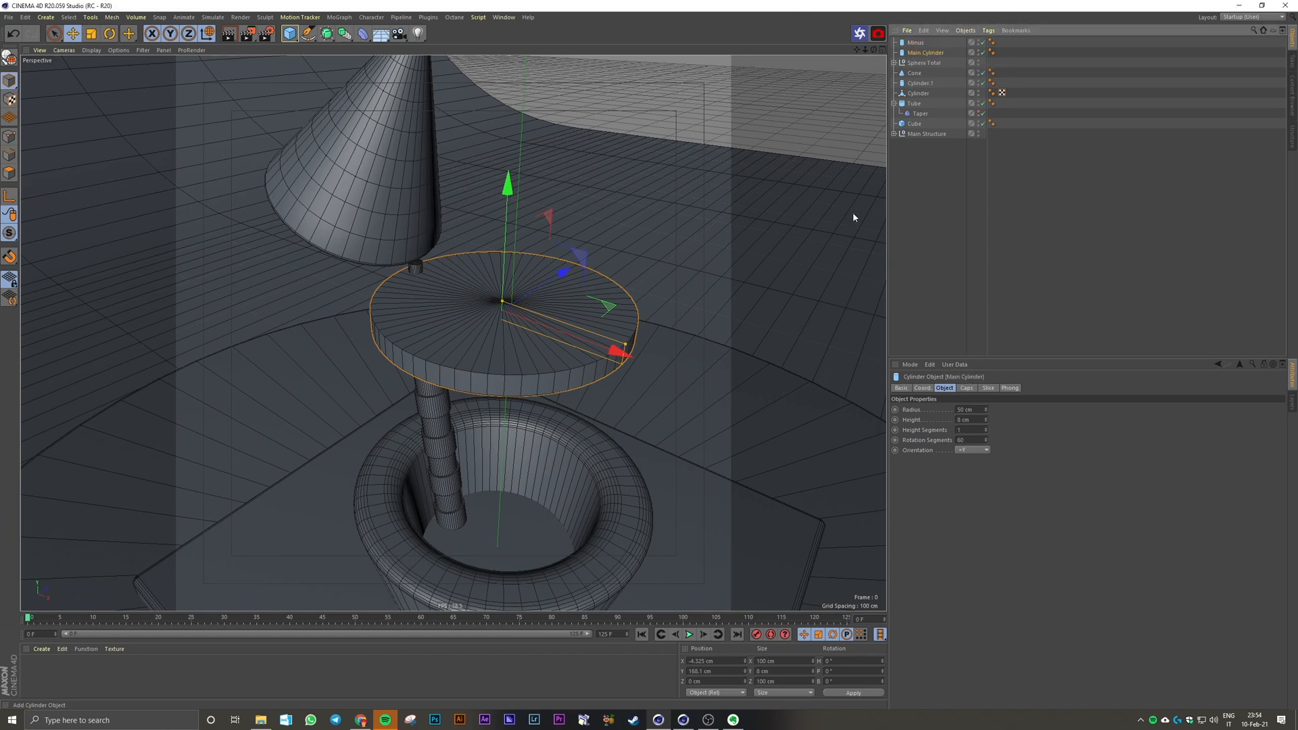
Step: Resize Minus to about 21 cm radius and 28 cm height, offset about 17 cm along X from Main Cylinder's centre
click(911, 43)
drag(623, 349, 503, 278)
drag(545, 326, 631, 359)
click(923, 53)
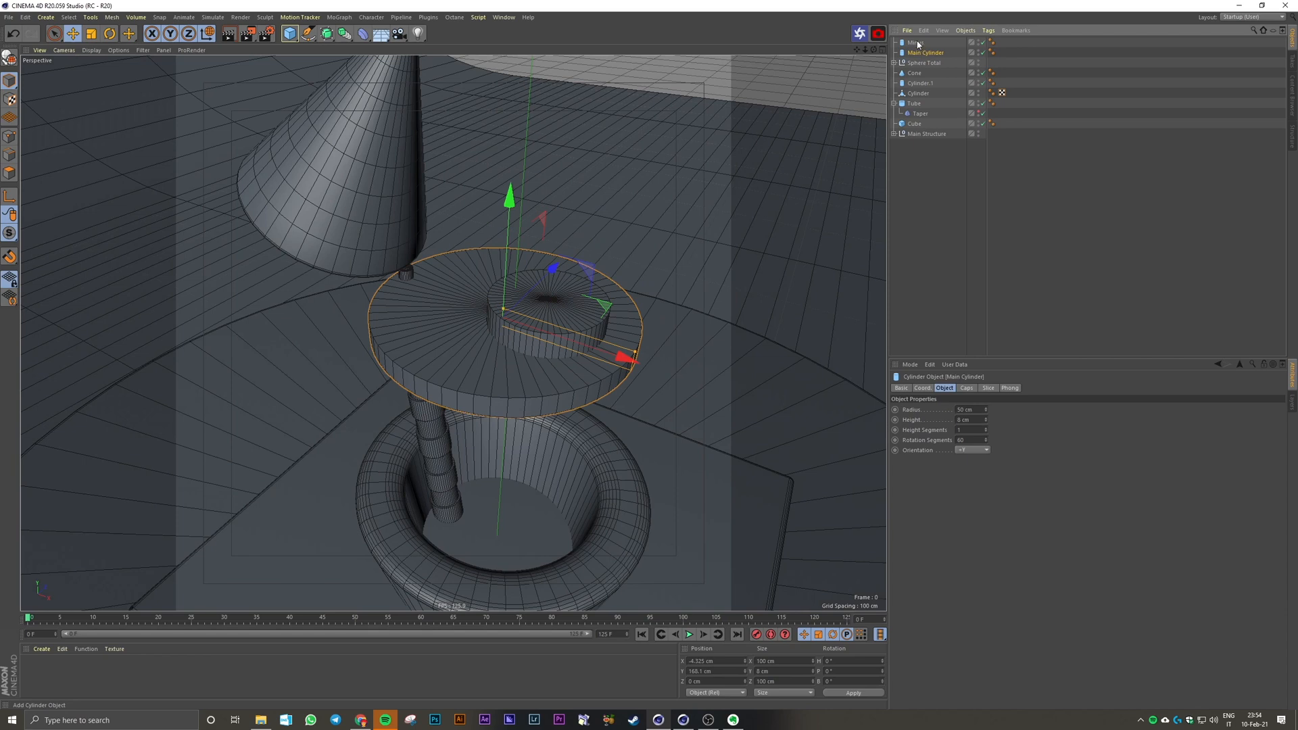
click(955, 165)
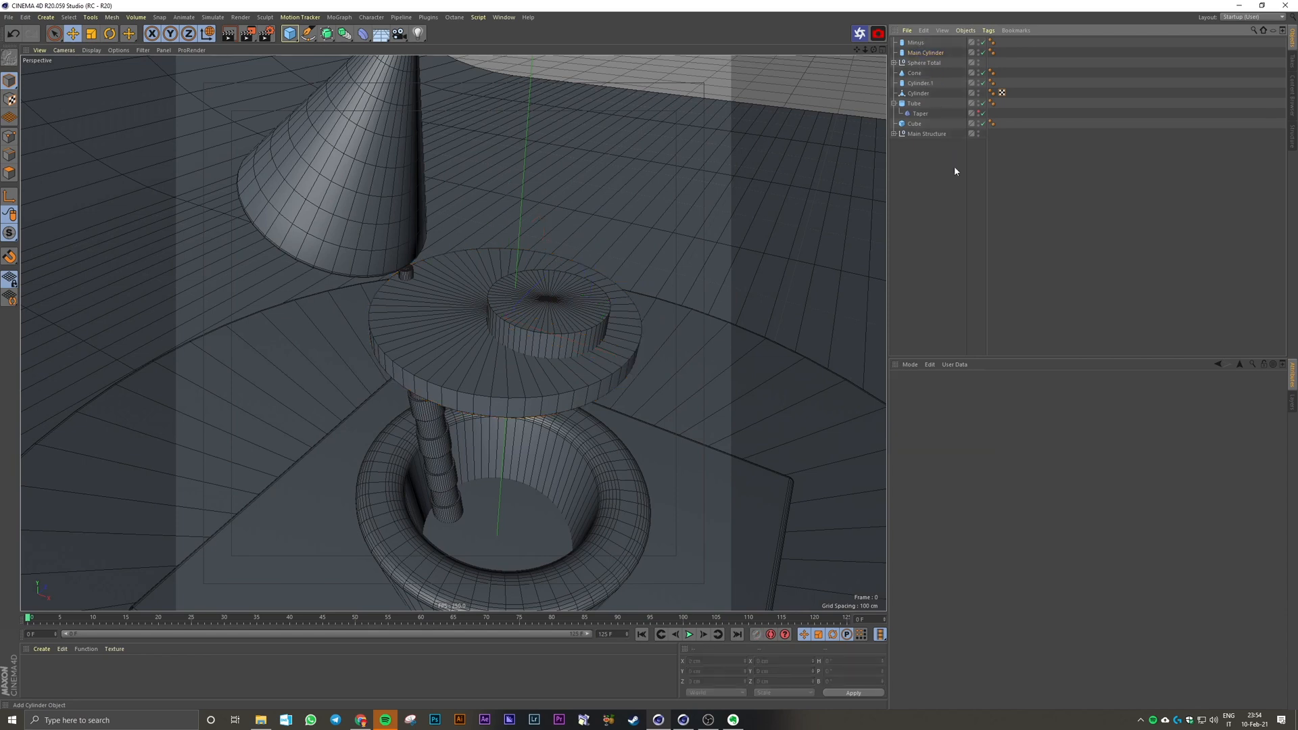
drag(344, 33, 541, 60)
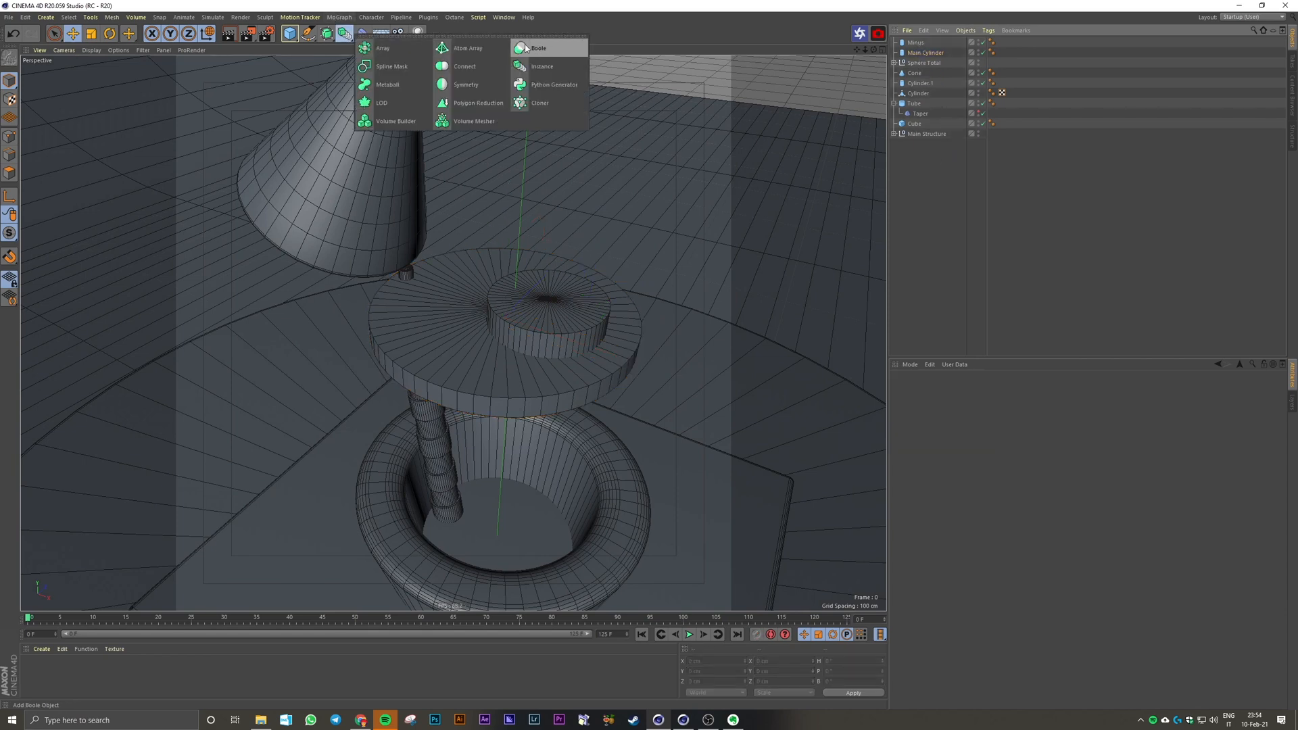
click(549, 48)
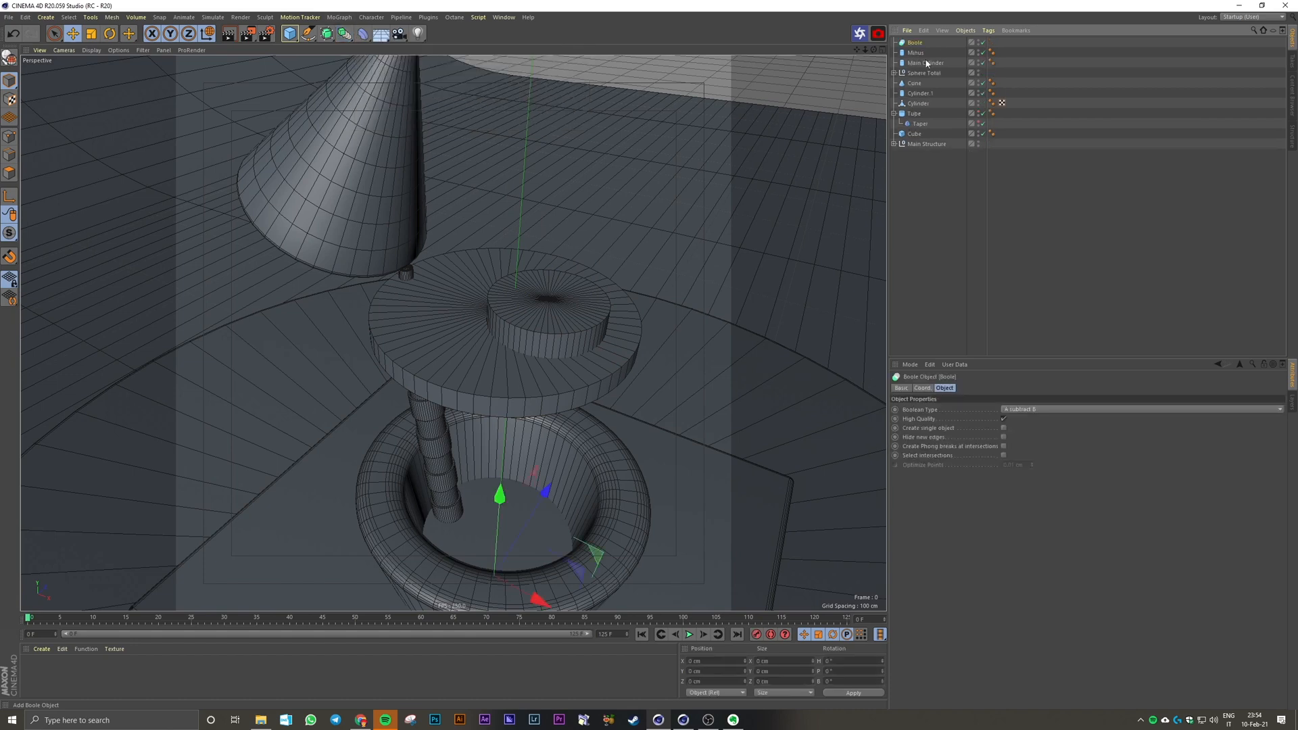
key(Delete)
Step: Try to subtract Minus from Main Cylinder by nesting both under a Boole object, Main Cylinder first
click(925, 53)
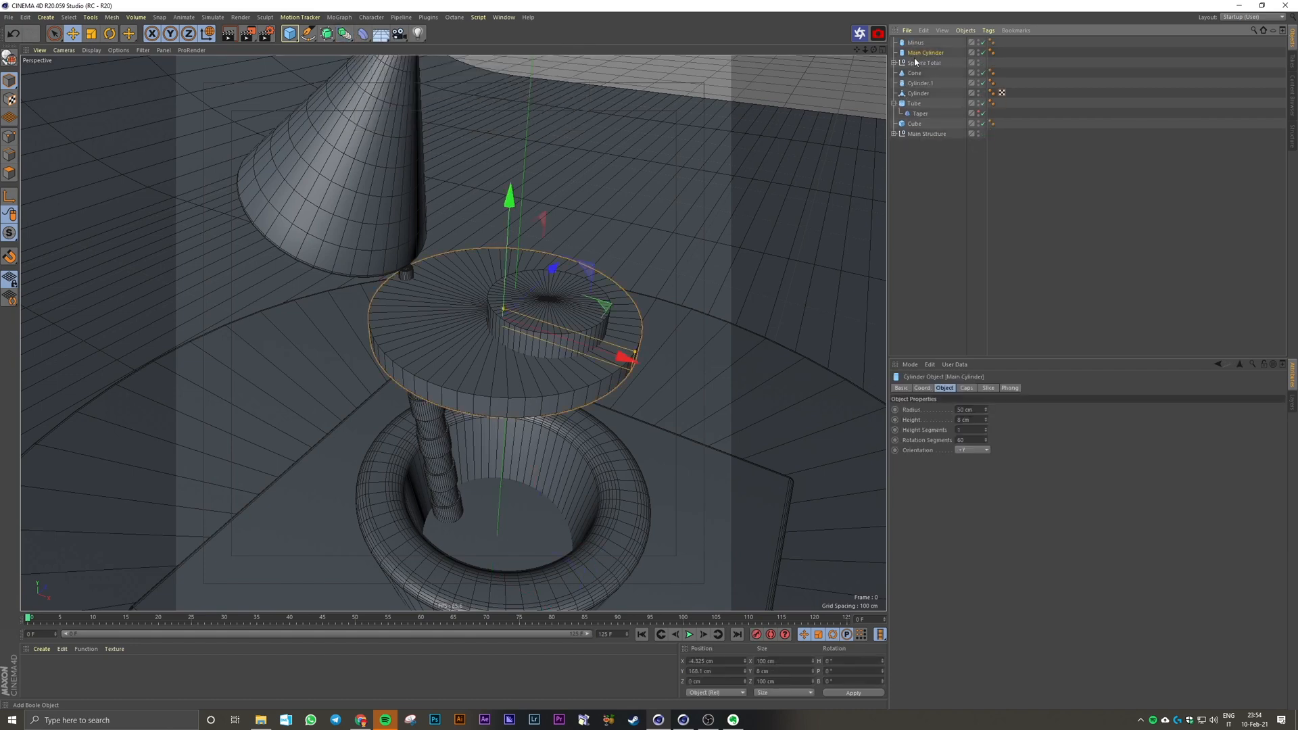
click(344, 33)
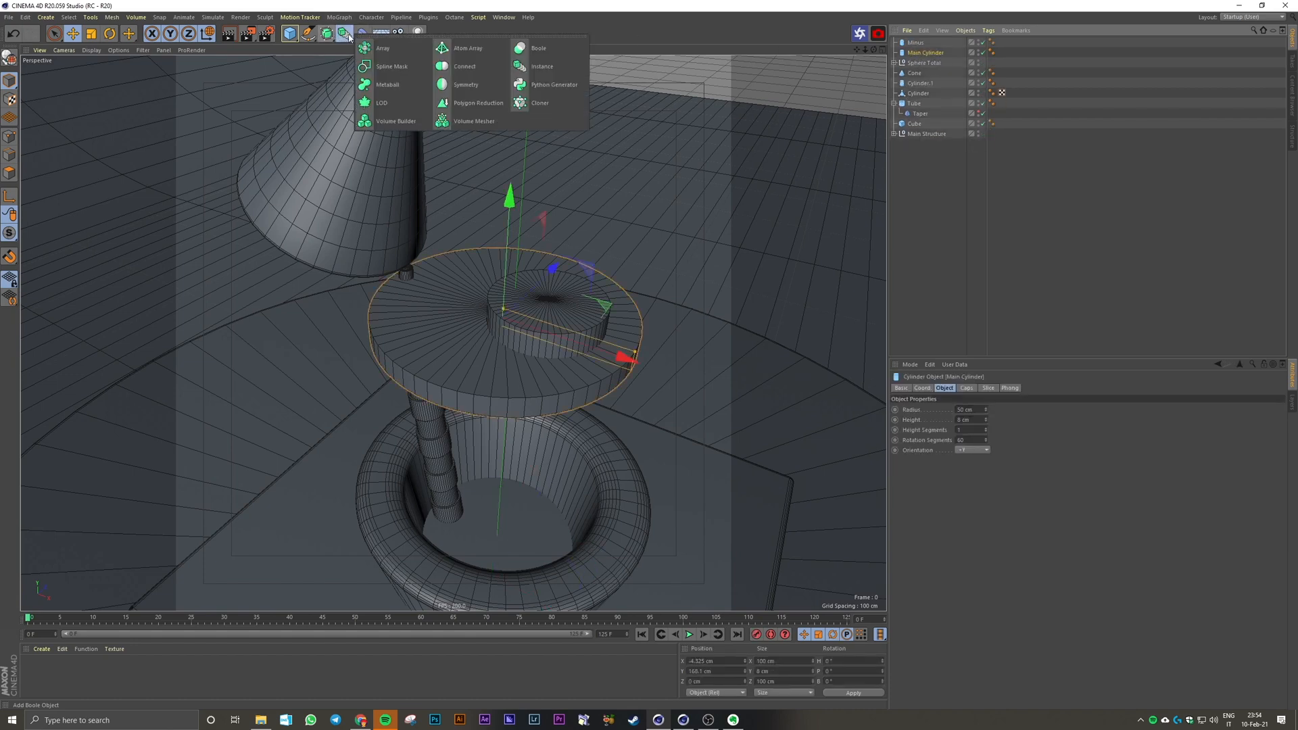
alt+click(545, 49)
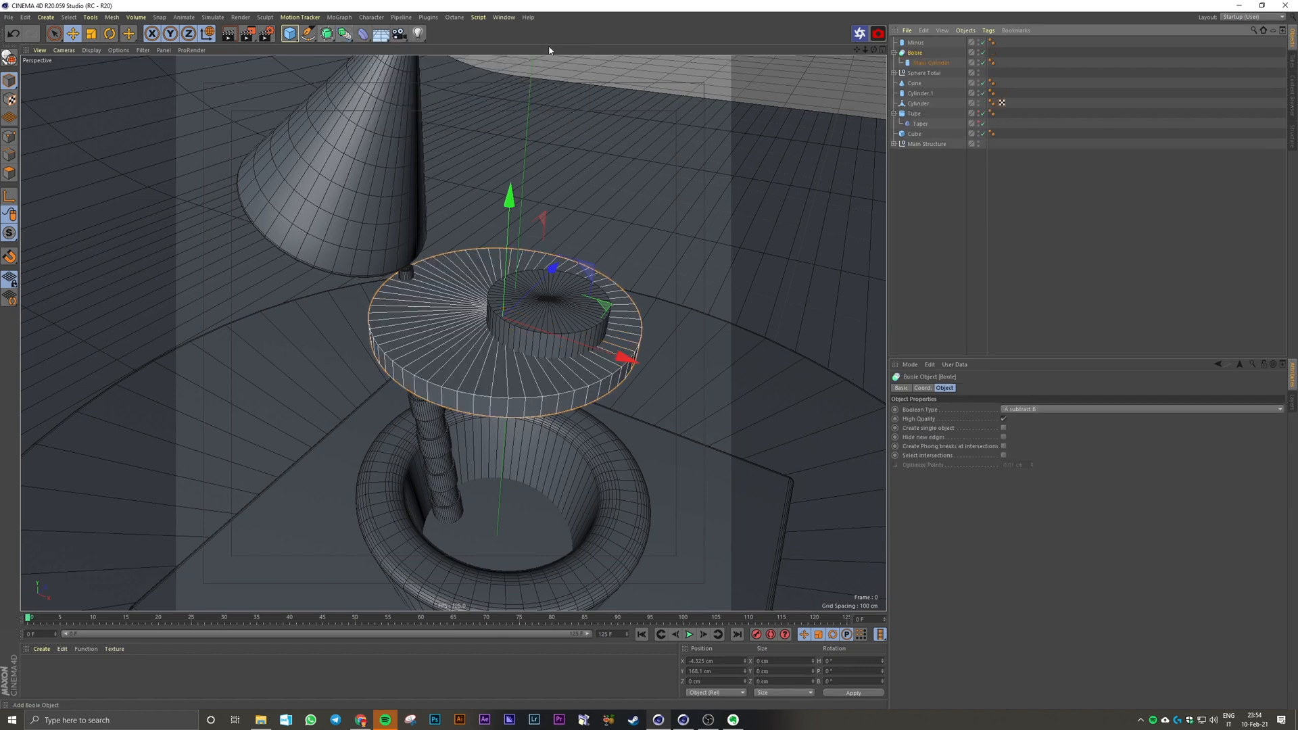
mouse_move(924, 45)
mouse_down()
mouse_move(921, 63)
mouse_move(921, 51)
mouse_up()
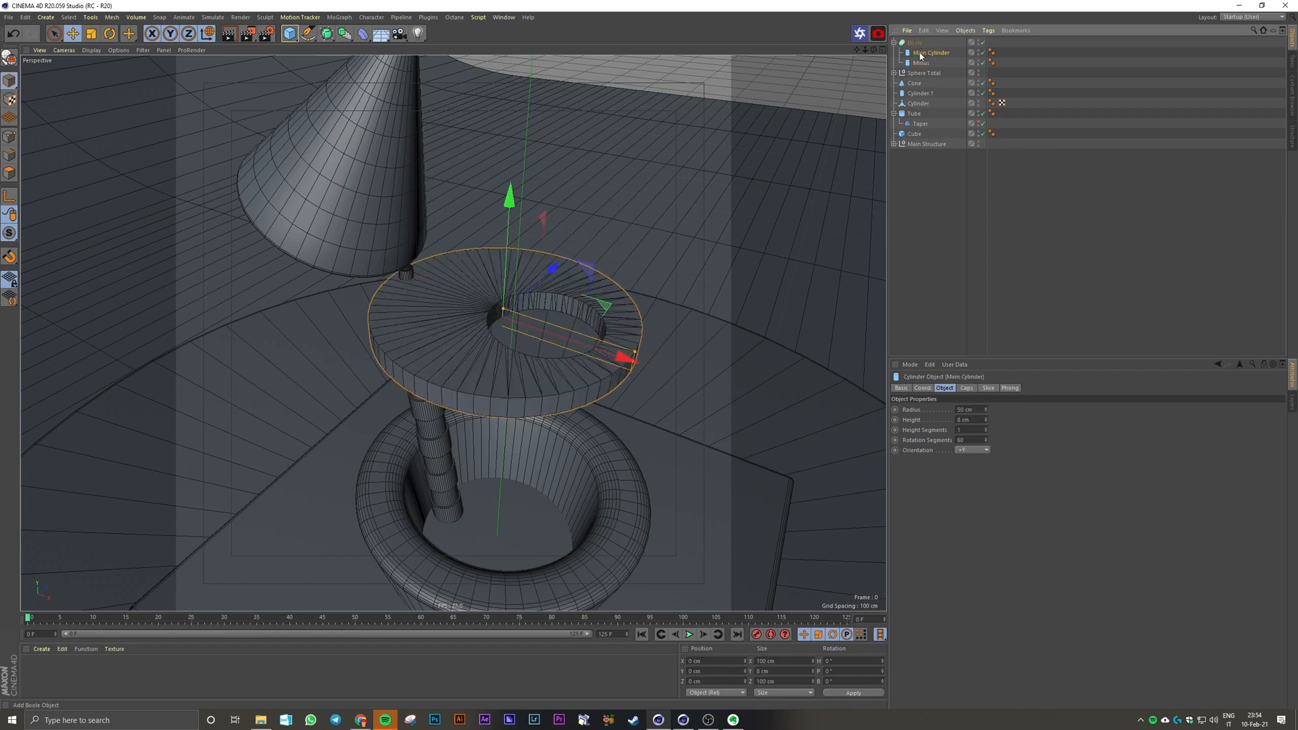
Step: Examine the mesh edges around the hole cut by the Boole from several angles
click(914, 43)
click(569, 321)
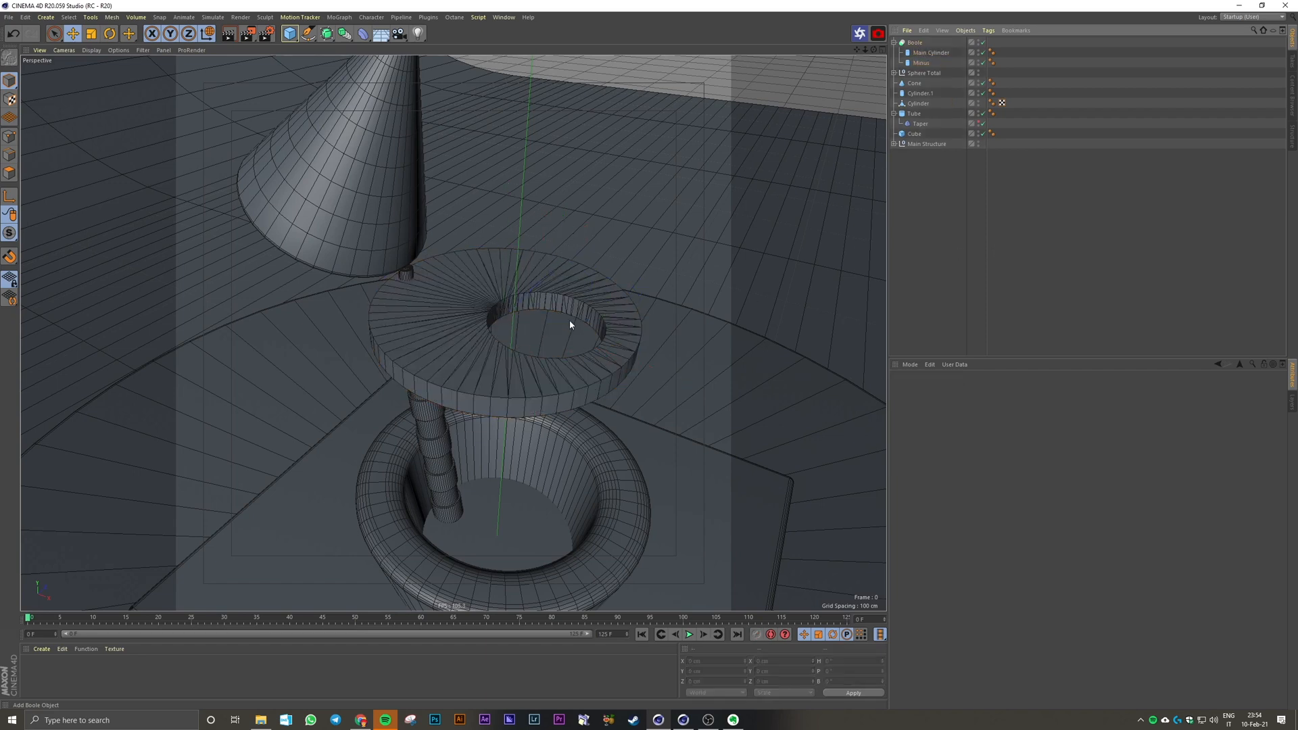
scroll(591, 332, up, 5)
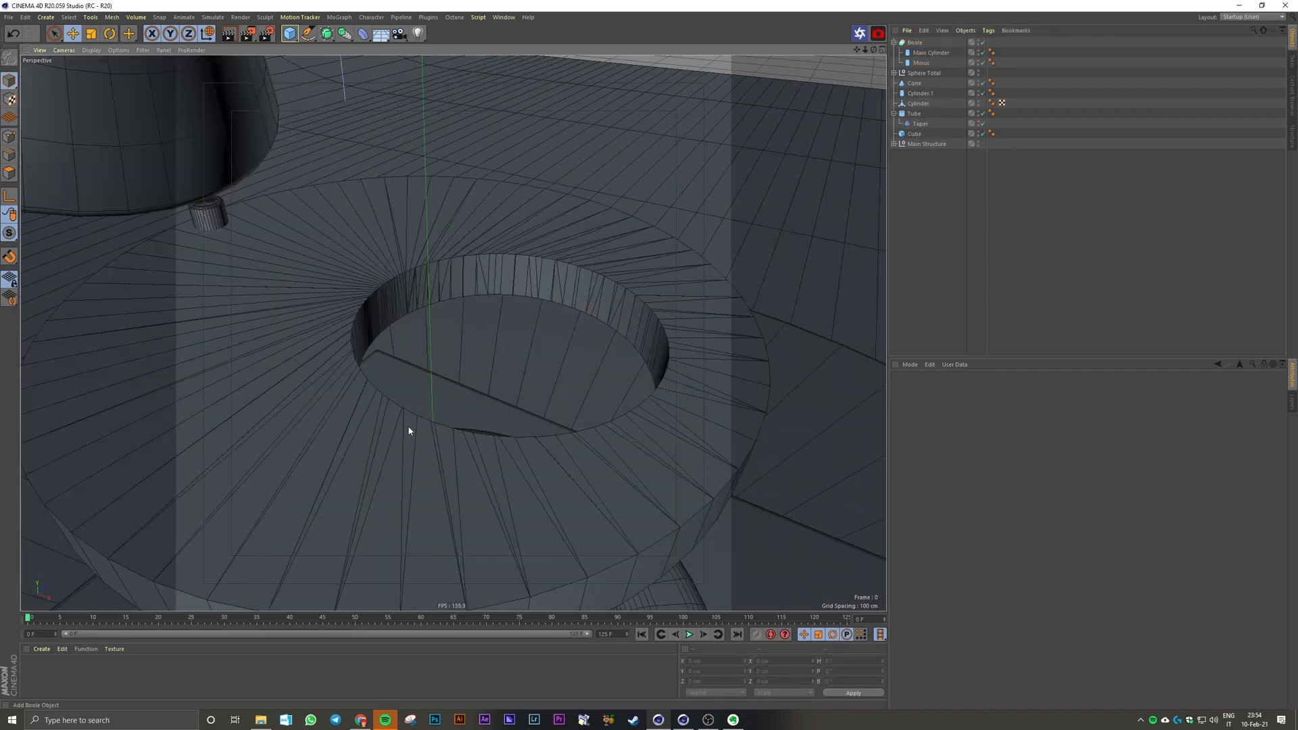
scroll(459, 538, down, 3)
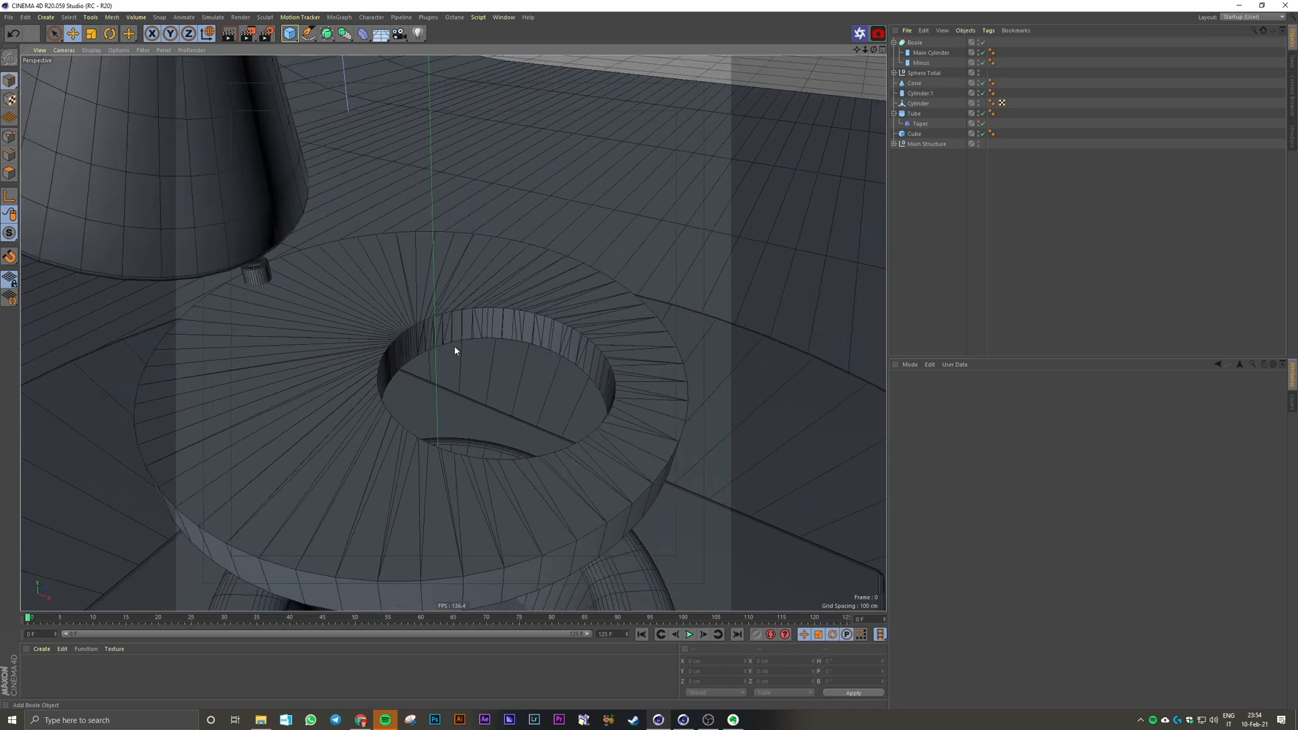
alt+drag(455, 351, 431, 345)
alt+drag(272, 276, 397, 347)
scroll(319, 263, up, 2)
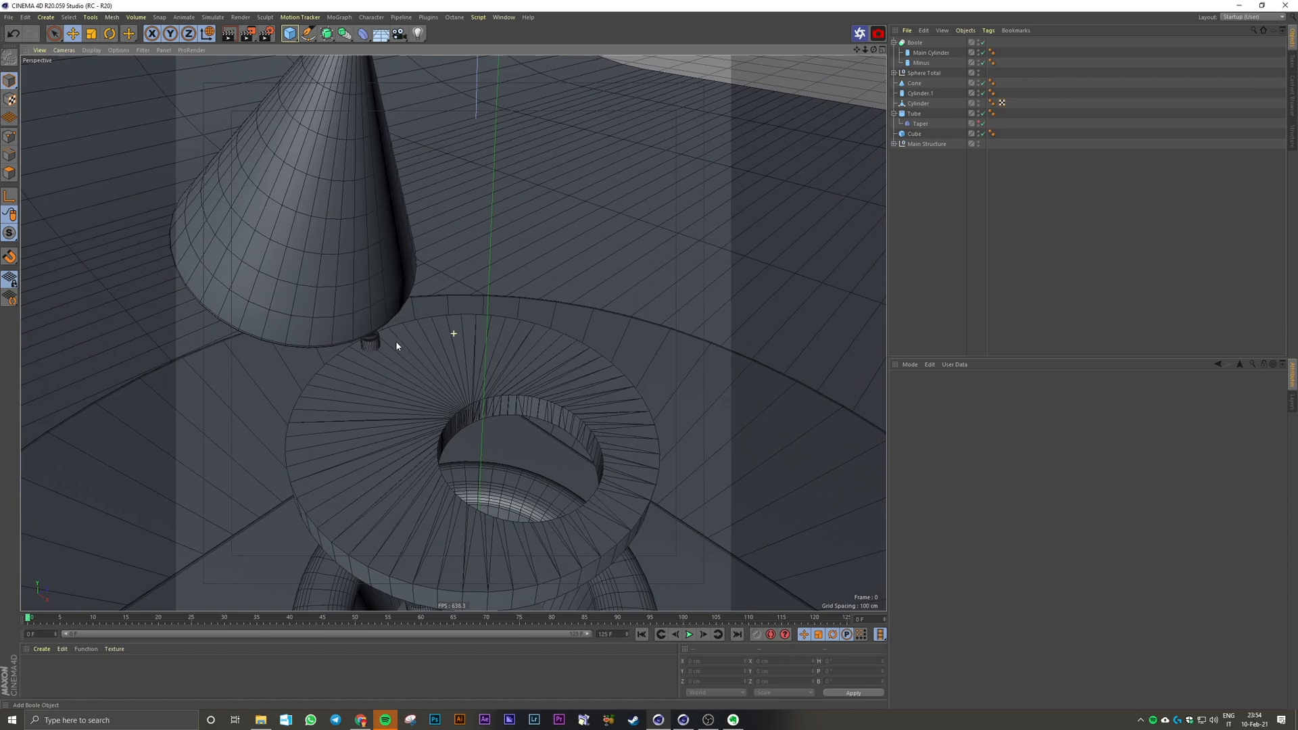
alt+drag(397, 346, 637, 234)
Step: Take Main Cylinder and Minus out of the Boole and delete the Boole object
click(921, 54)
shift+click(922, 62)
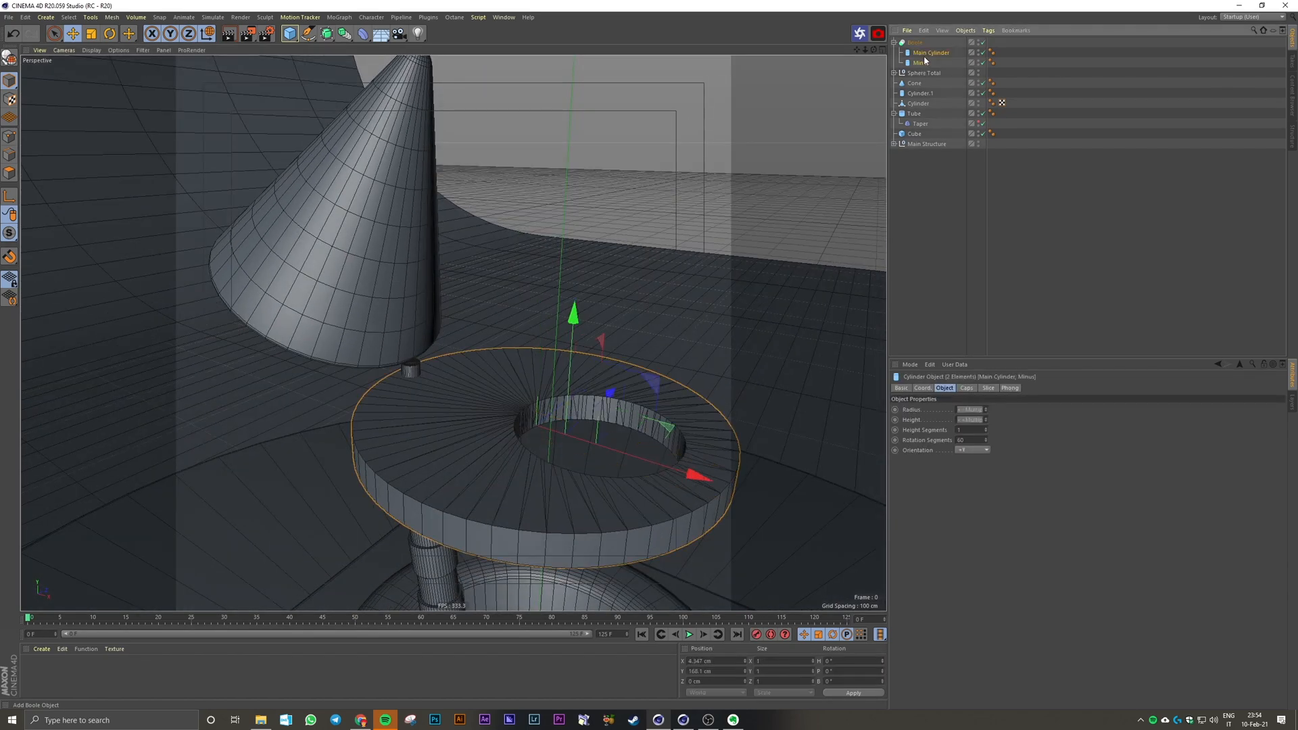
drag(922, 61, 921, 39)
click(918, 62)
key(Delete)
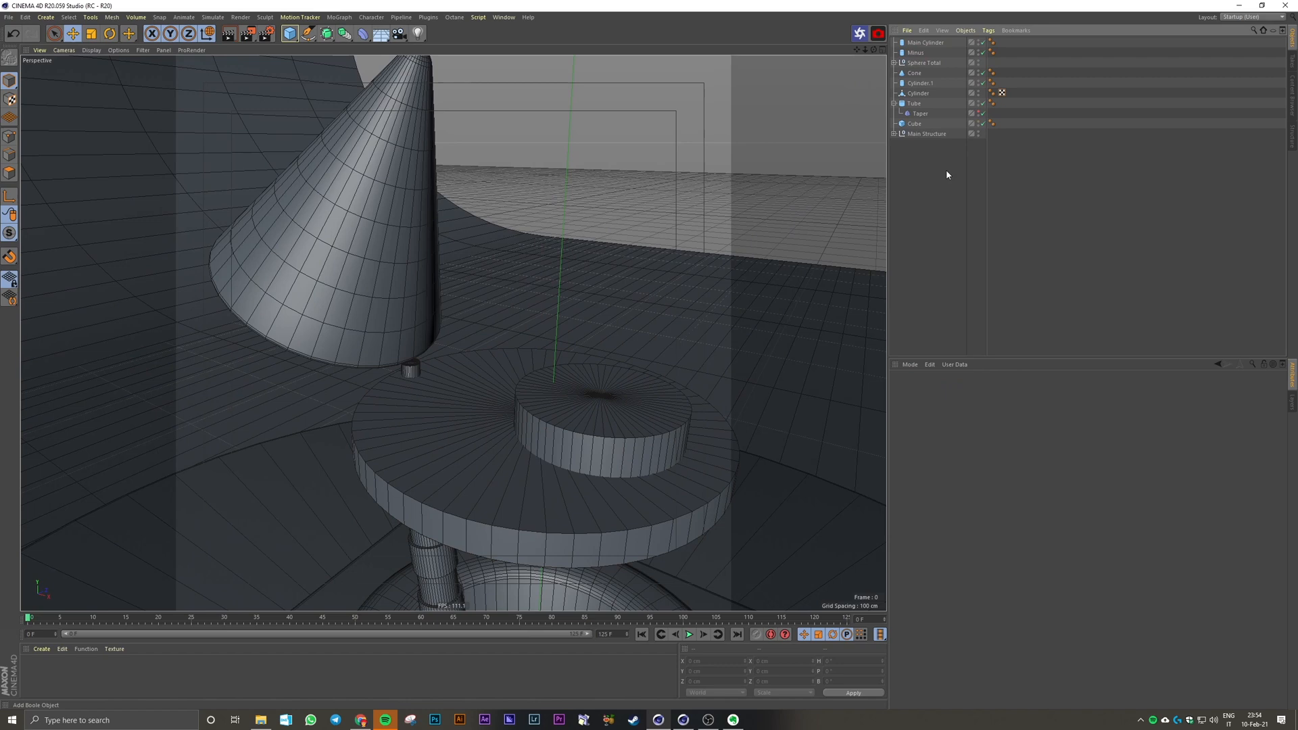
Step: Order Main Cylinder below Minus and add a Volume Builder as the parent of Main Cylinder
click(924, 43)
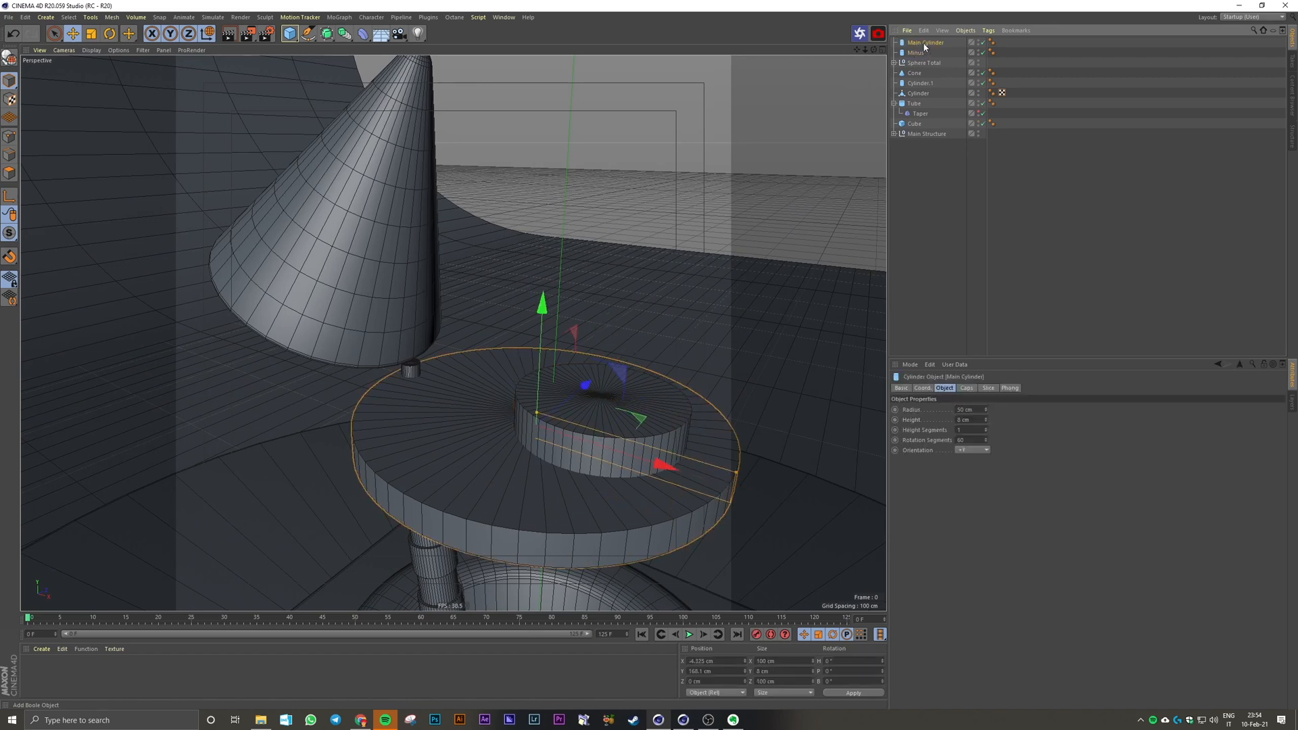
drag(925, 46, 924, 57)
click(343, 35)
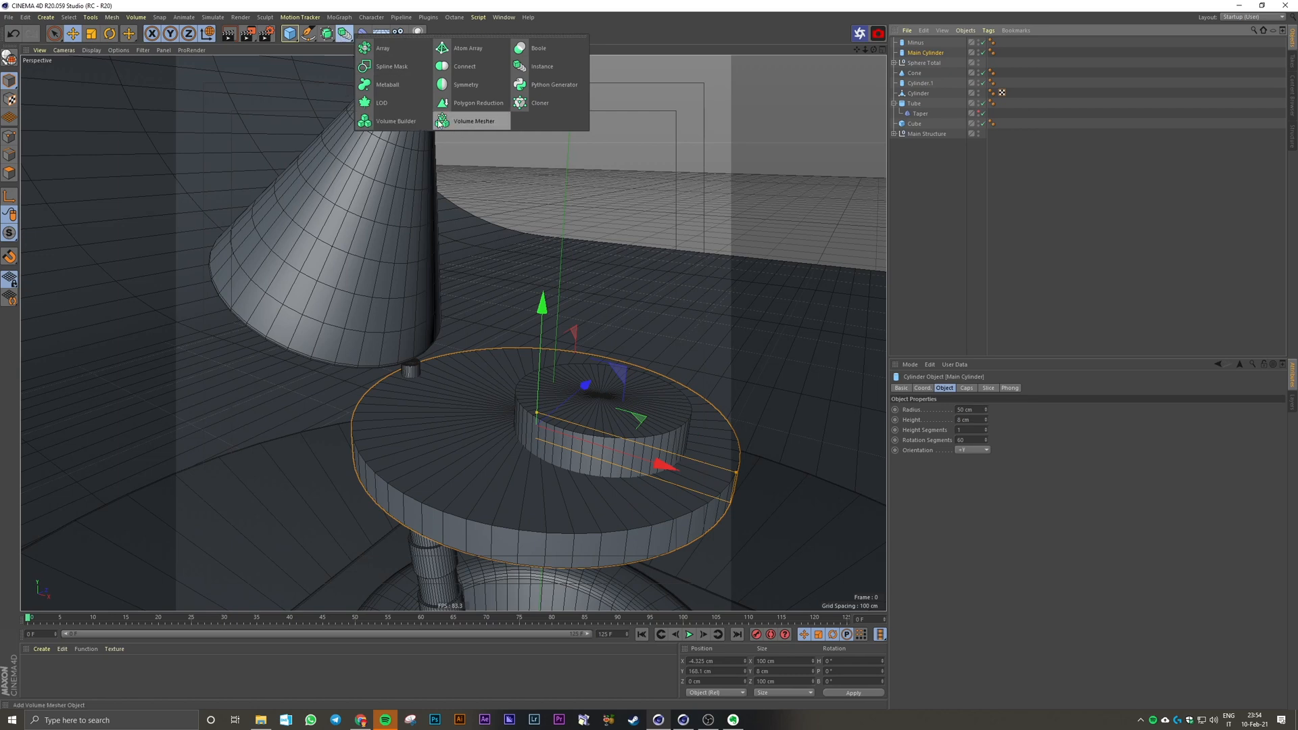
click(399, 122)
Step: Refine the Volume Builder's voxel size to 2 cm and finally to 1 cm
scroll(646, 325, down, 6)
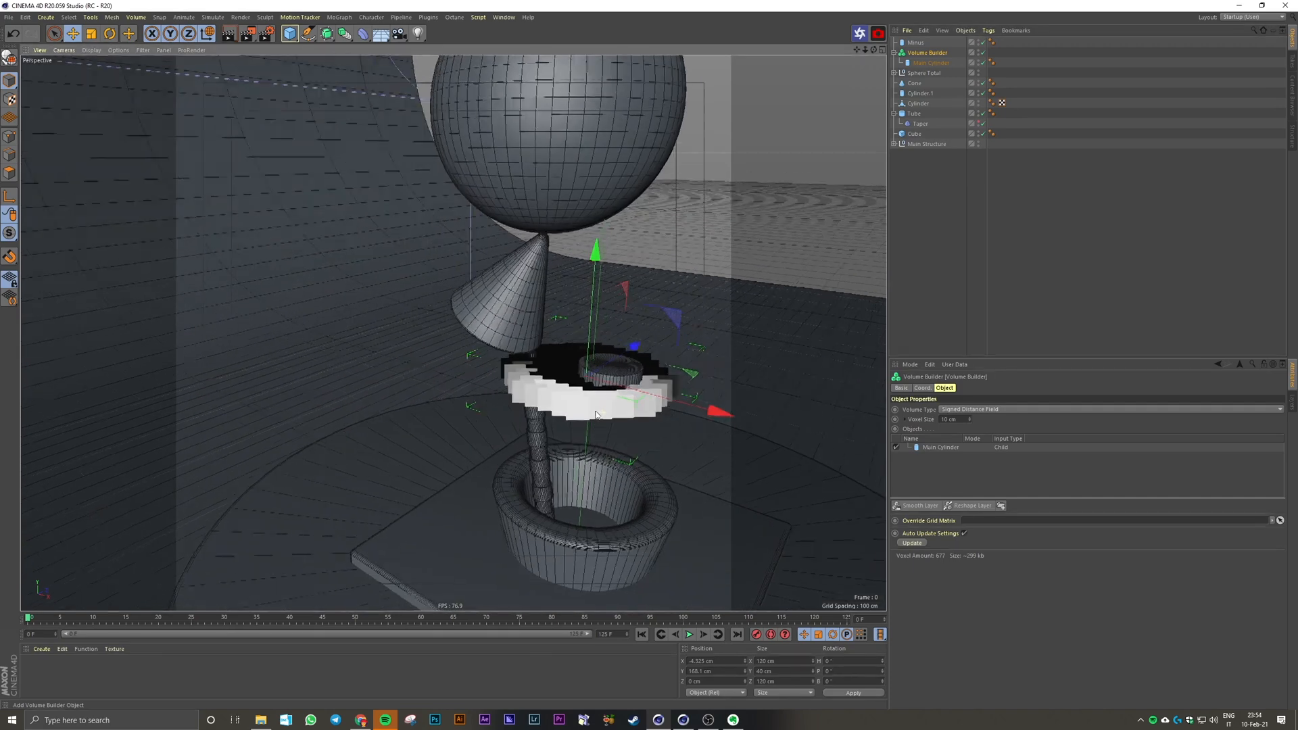
scroll(572, 388, up, 3)
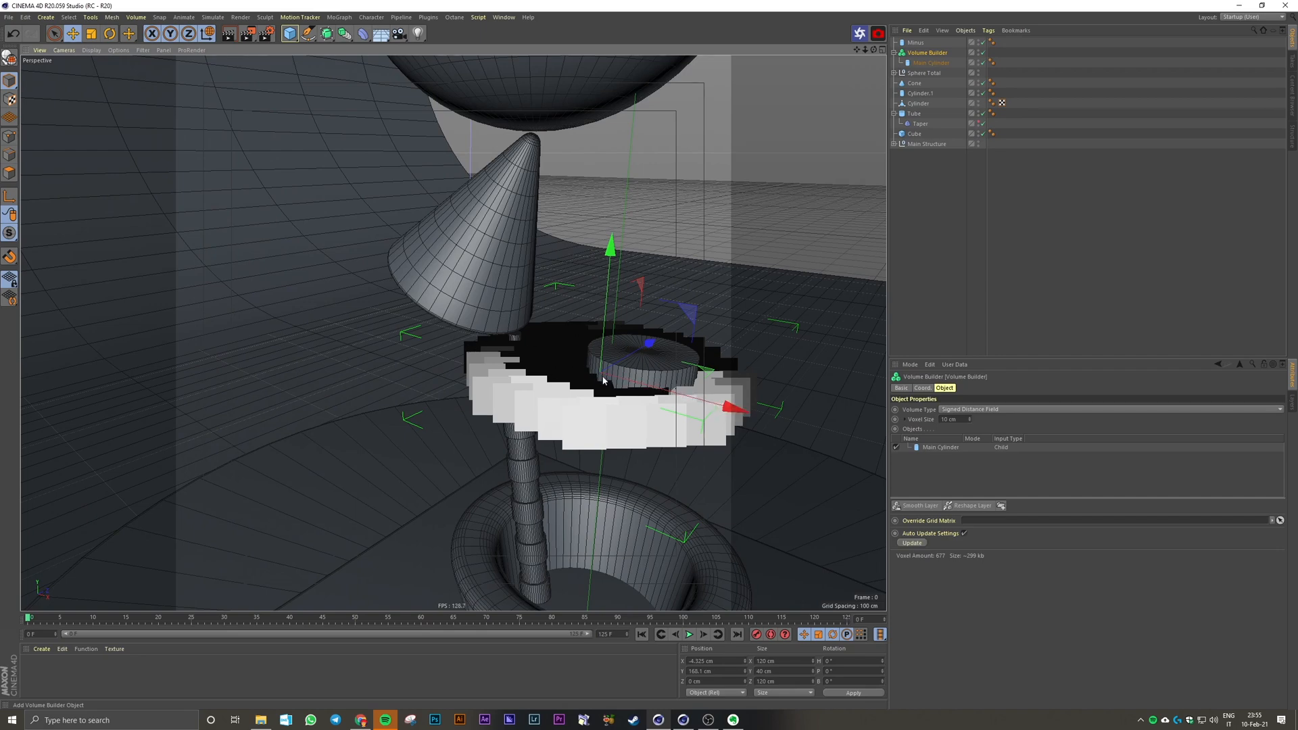
alt+drag(603, 374, 593, 397)
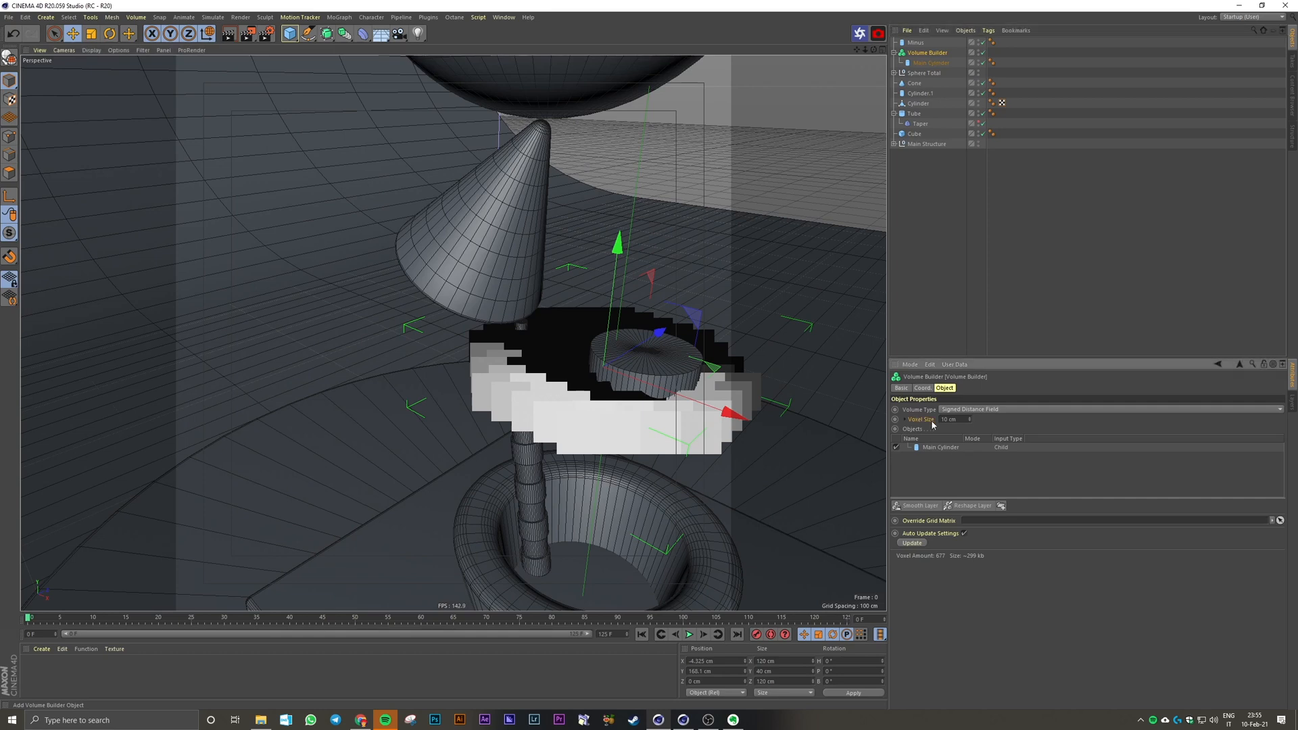
click(953, 421)
text(2)
key(Return)
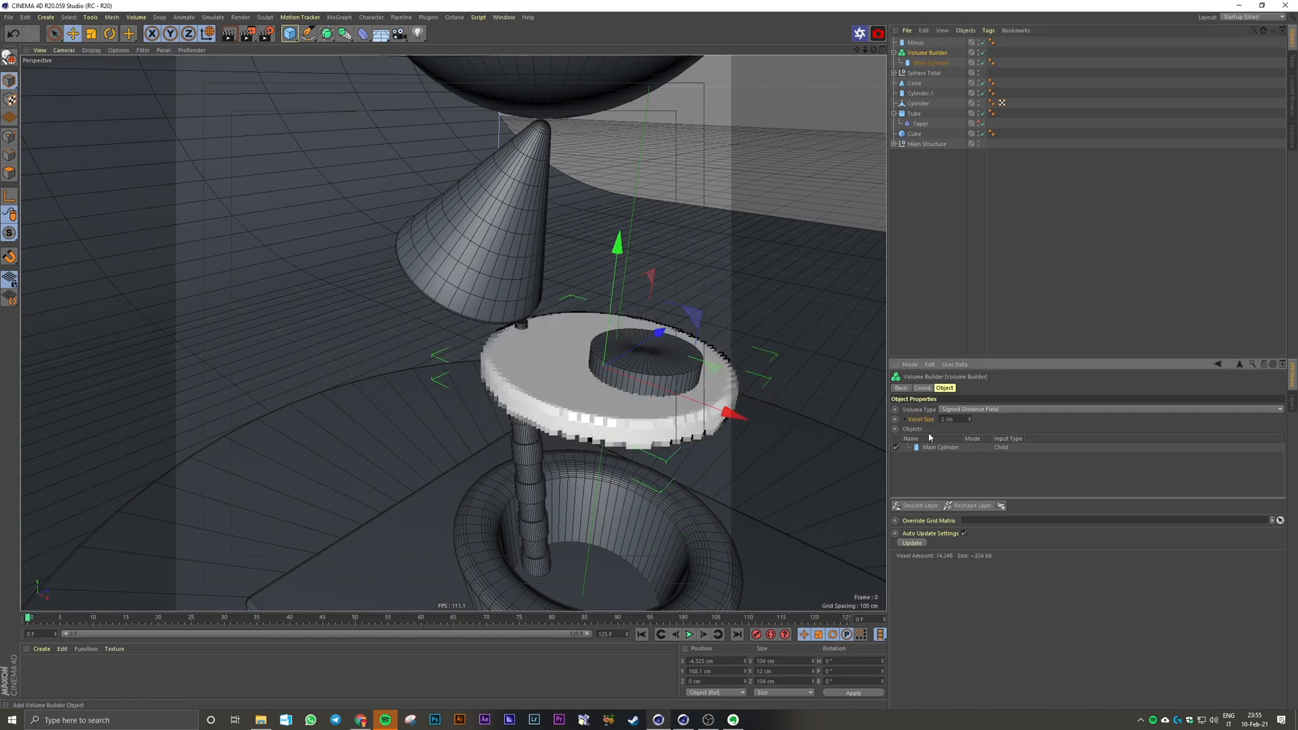
click(953, 420)
text(1)
key(Return)
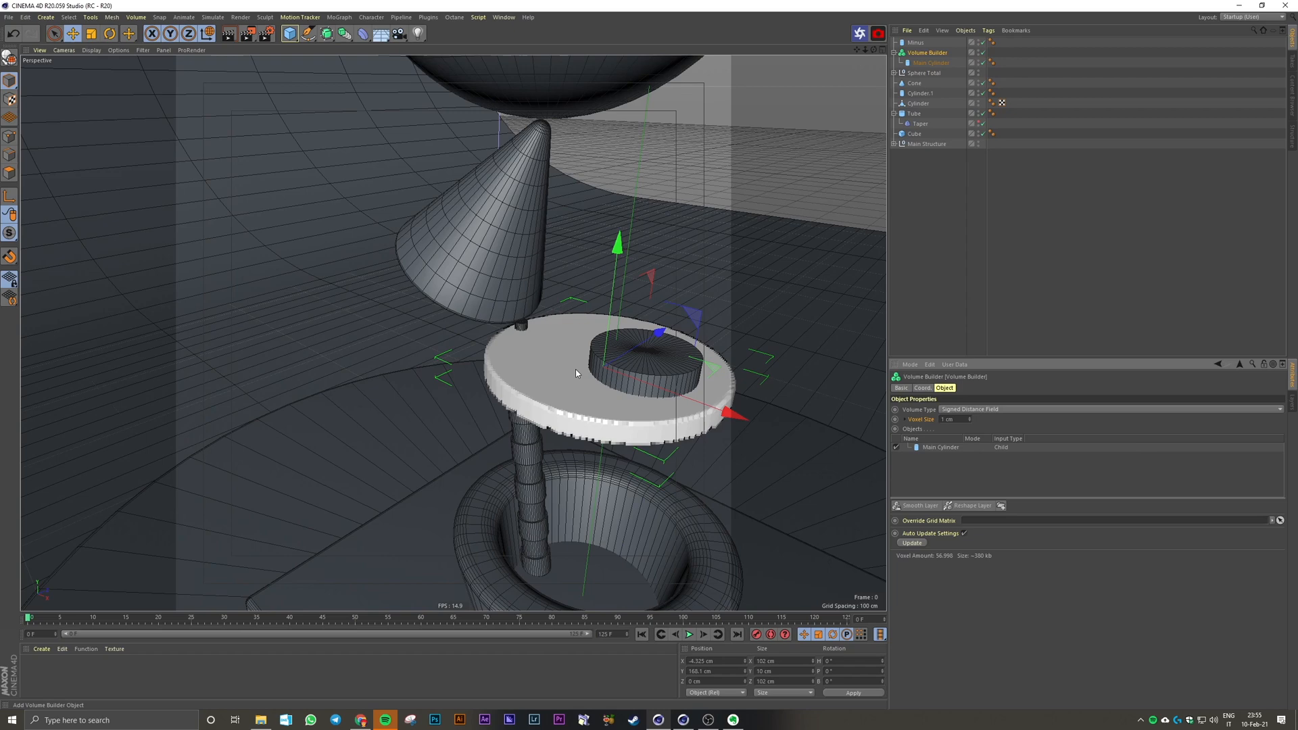
Step: Place Minus inside the Volume Builder, above Main Cylinder
alt+middle_drag(576, 373, 531, 376)
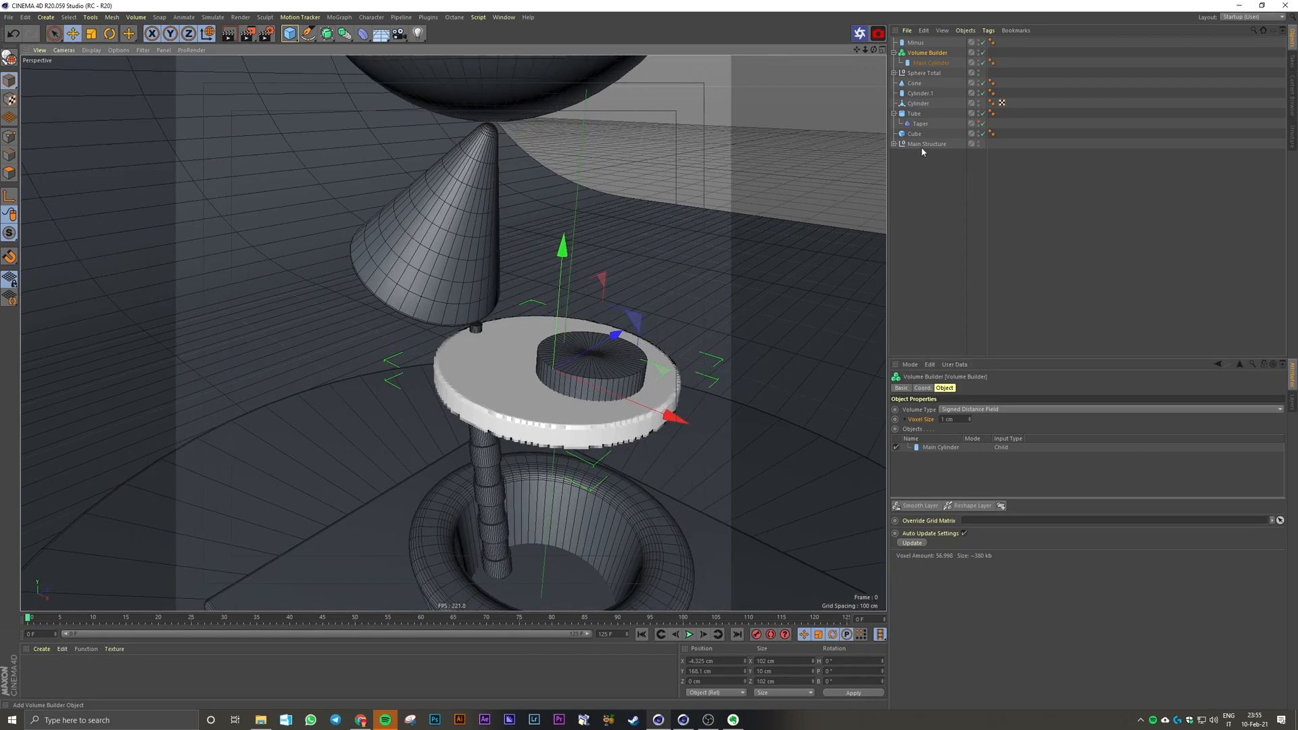
click(916, 43)
drag(922, 46, 928, 54)
mouse_move(609, 376)
alt+mouse_down()
mouse_move(612, 363)
mouse_move(592, 373)
alt+mouse_up()
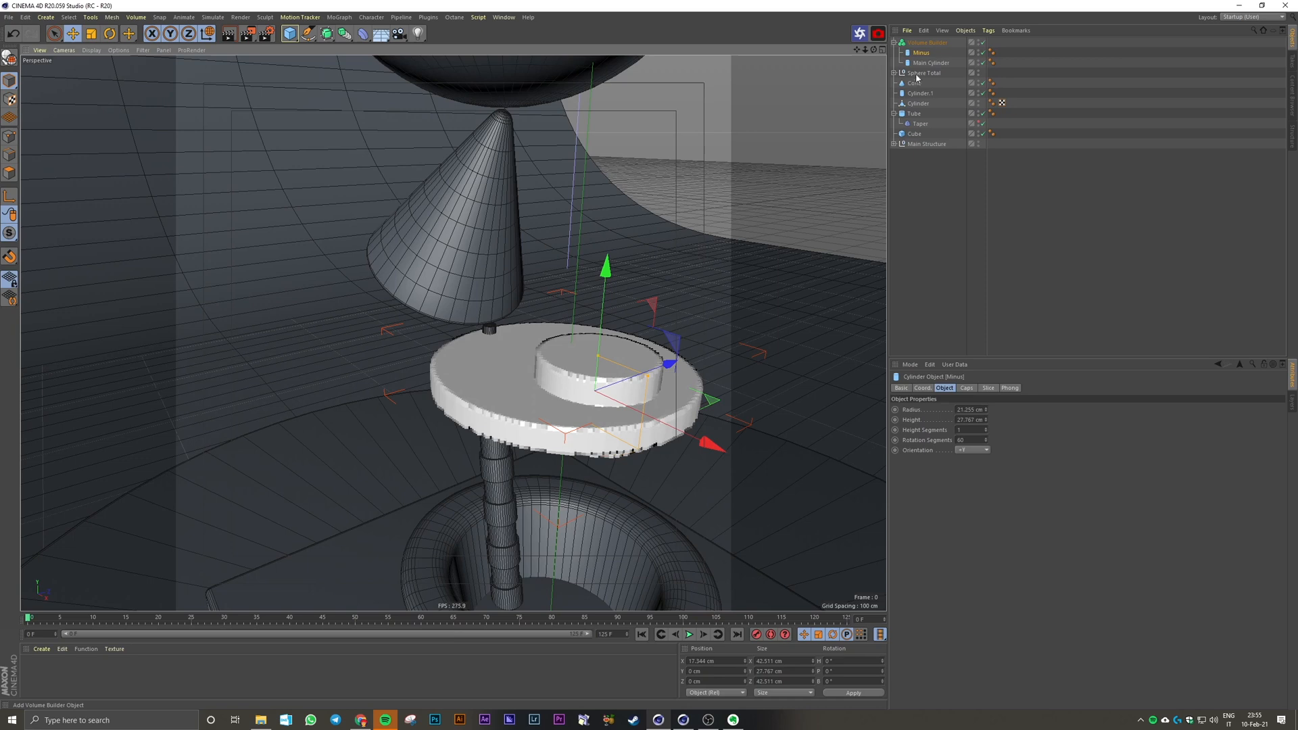
Step: Set the mode of Minus to Subtract in the Volume Builder's object list
click(928, 43)
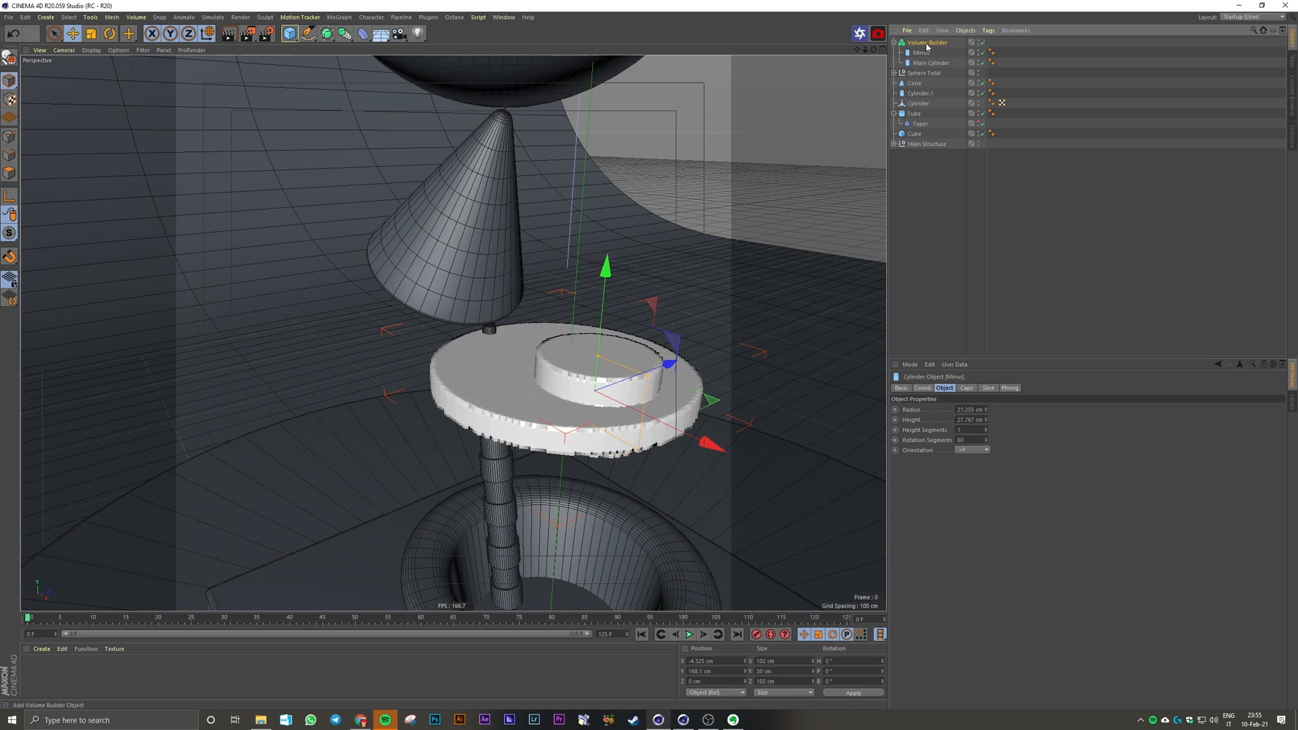
click(928, 43)
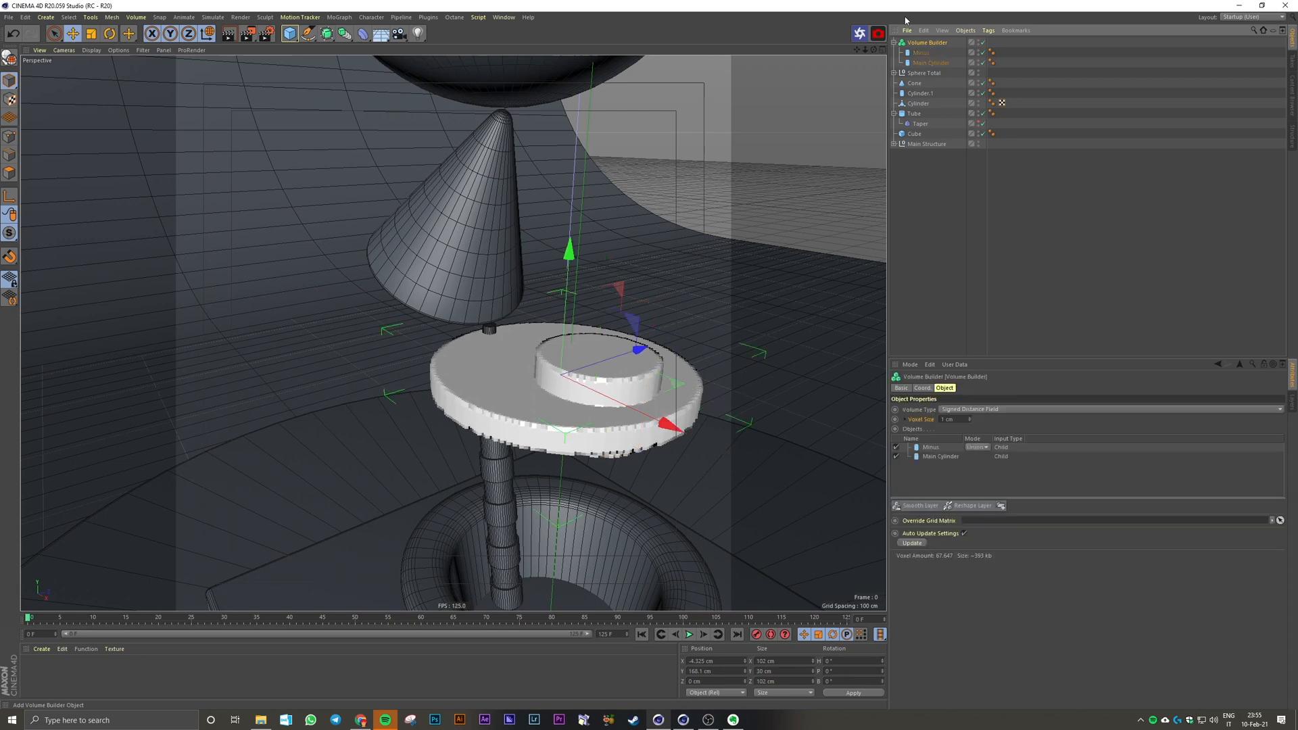
click(933, 450)
click(977, 447)
click(981, 467)
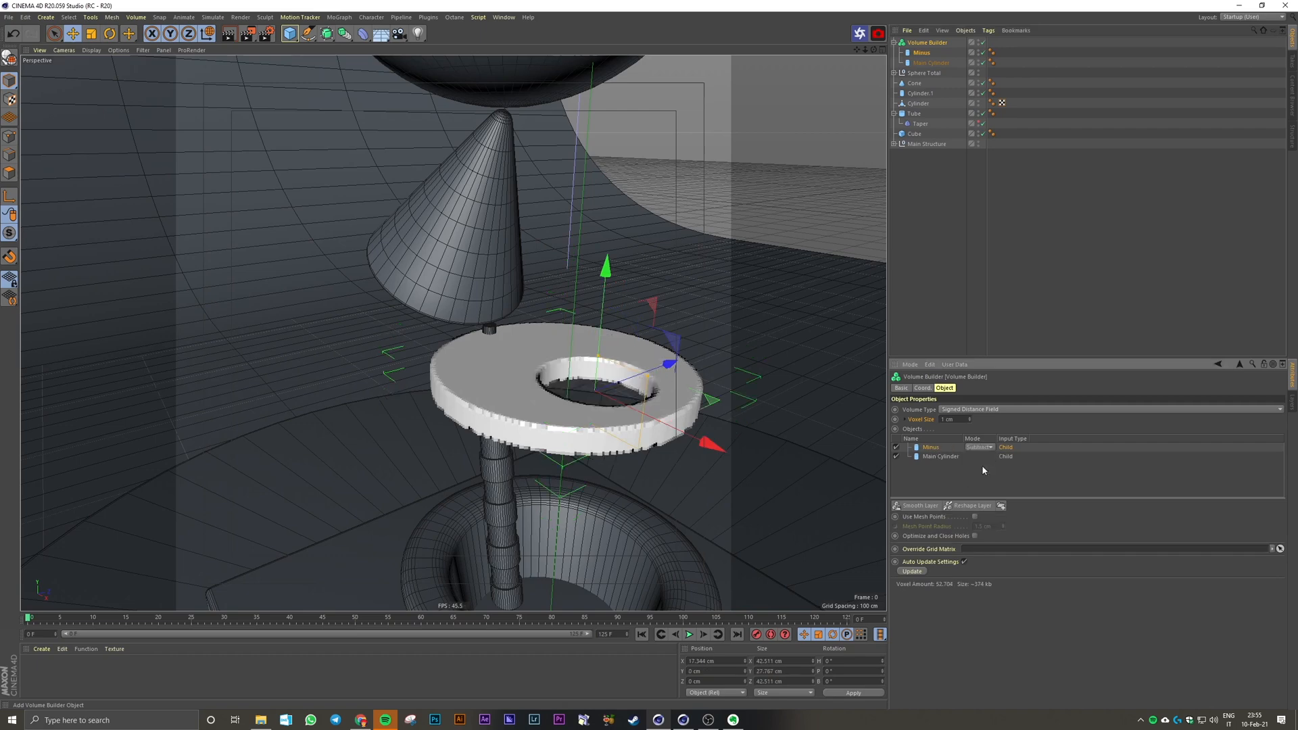
scroll(677, 414, up, 1)
alt+drag(676, 414, 669, 433)
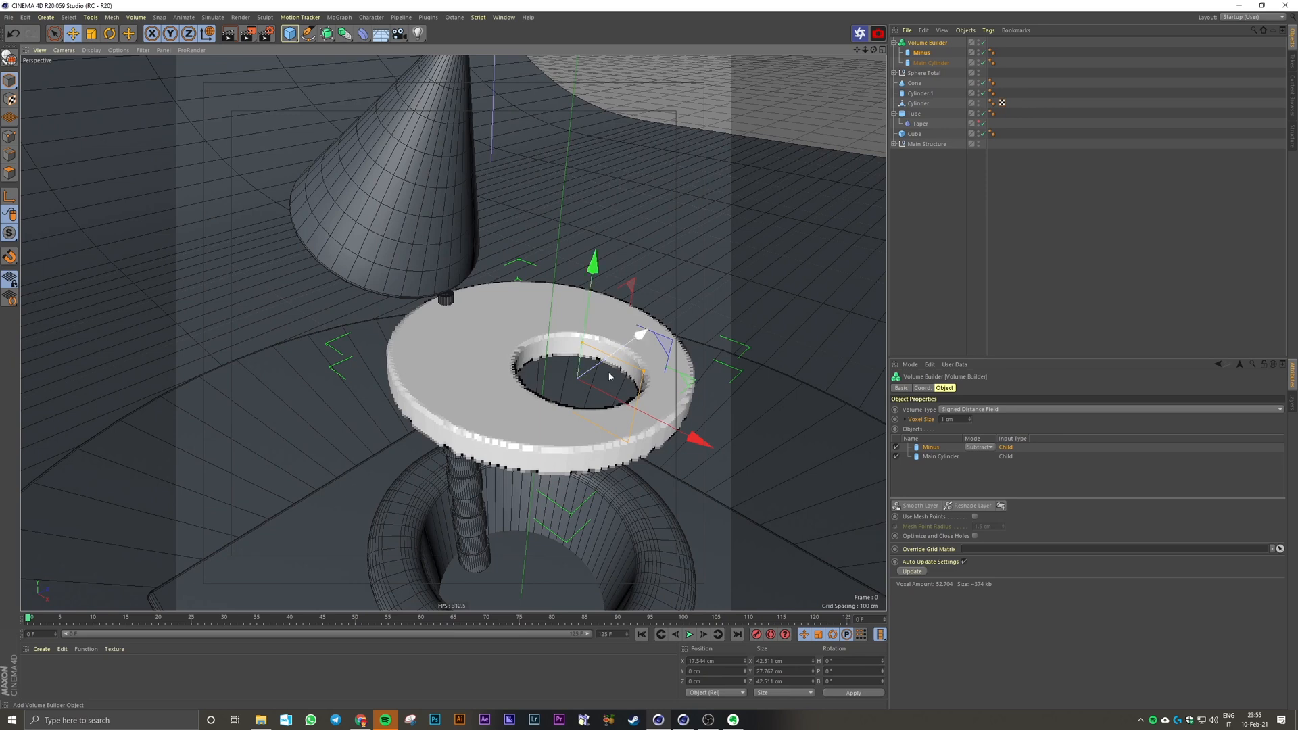
Step: Add a Smooth Layer to the Volume Builder and set its voxel distance to 2
click(916, 506)
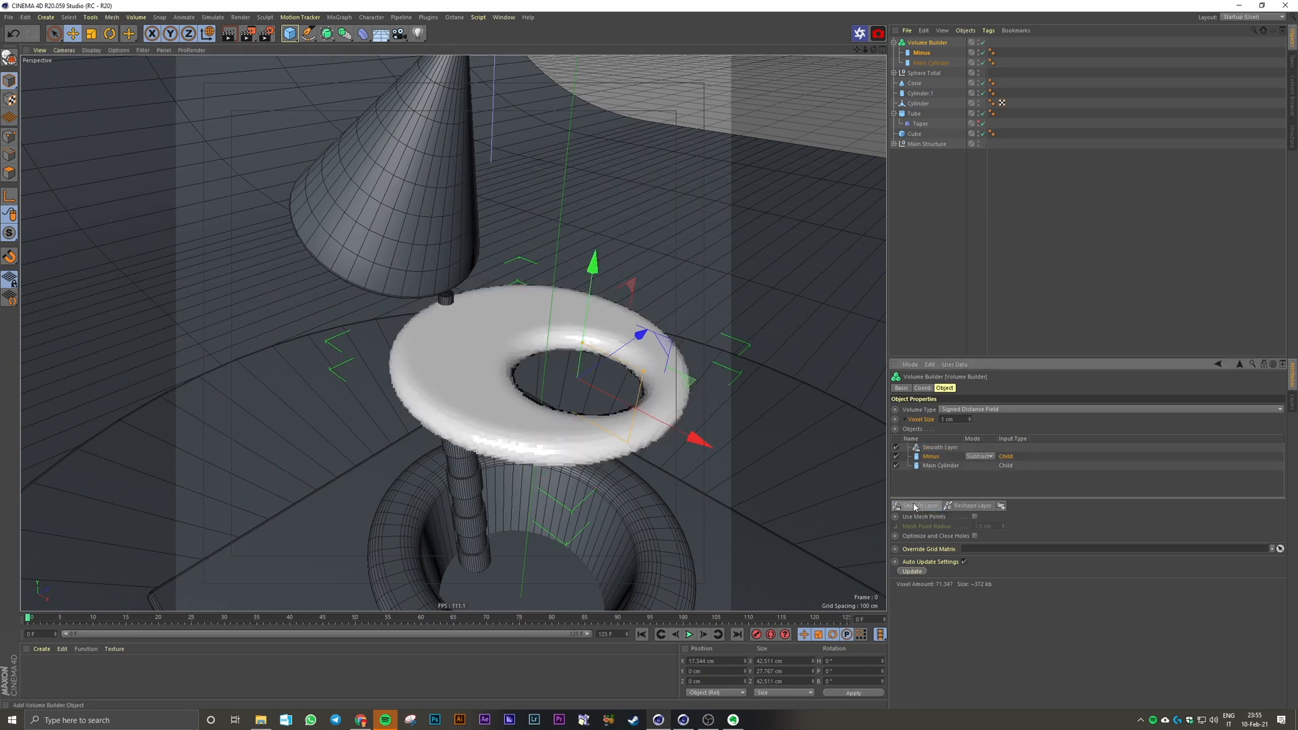
click(938, 448)
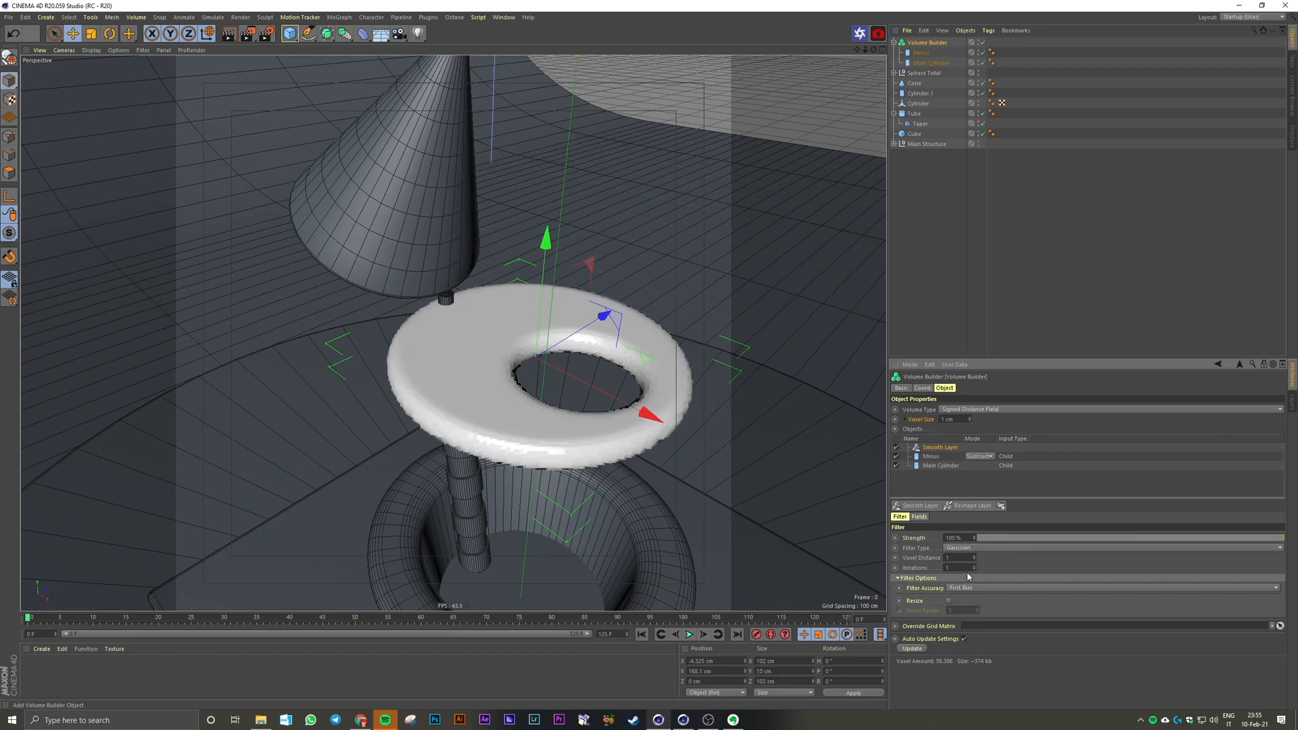
alt+drag(699, 400, 696, 396)
click(946, 558)
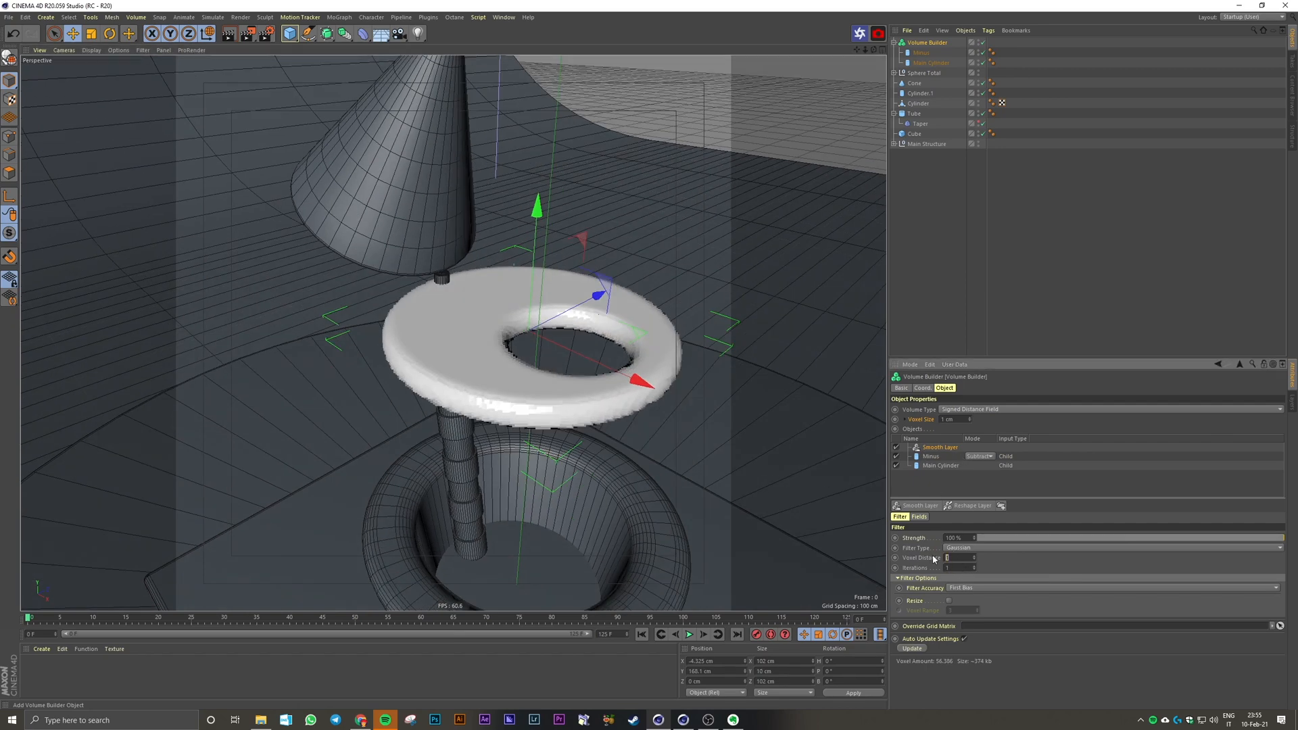
key(Return)
Step: Try the Median and Mean Curvature filter types on the Smooth Layer and settle on Mean
click(965, 548)
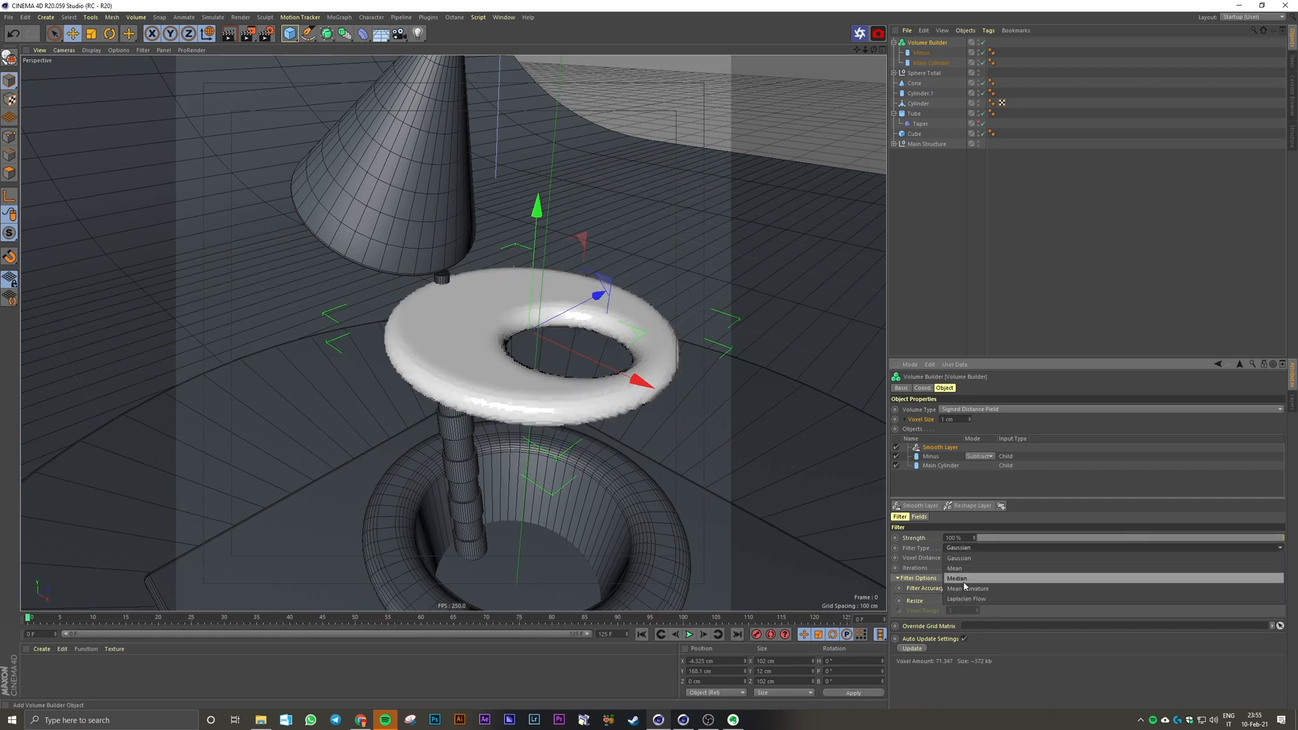
click(967, 579)
click(961, 548)
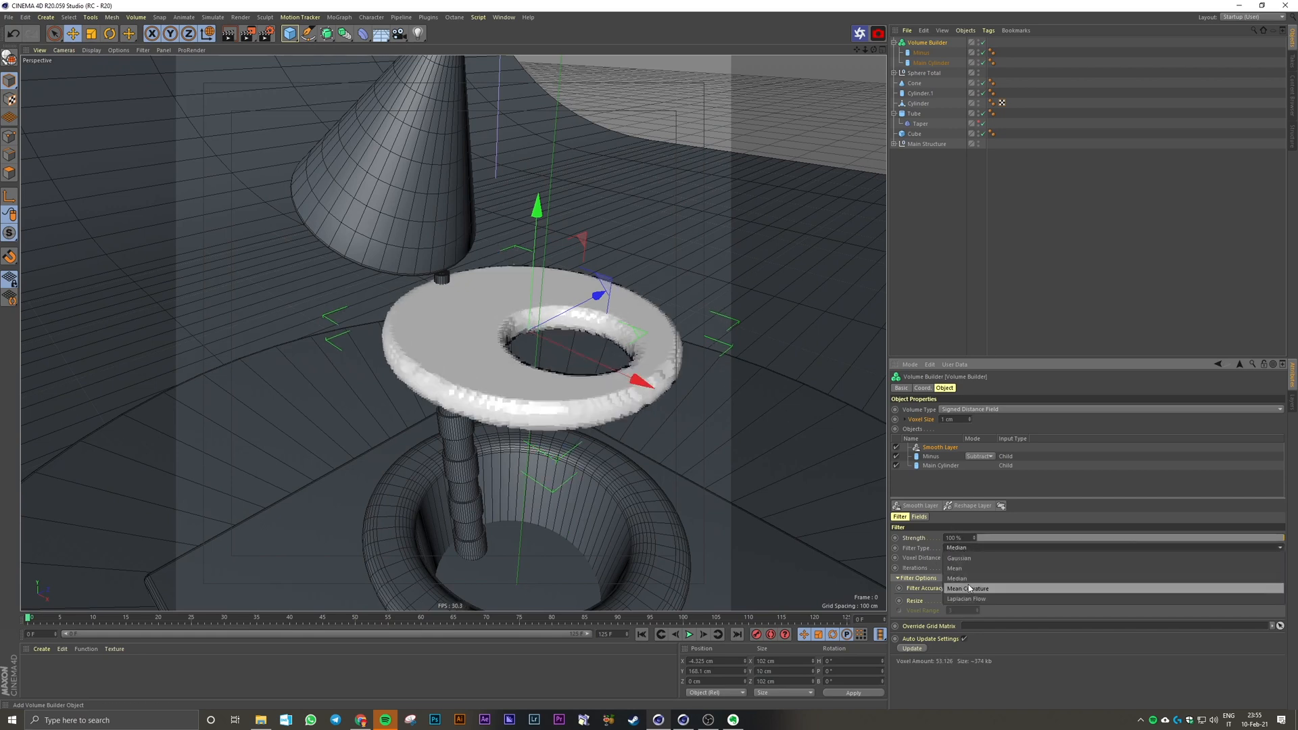
click(969, 588)
click(963, 547)
click(964, 568)
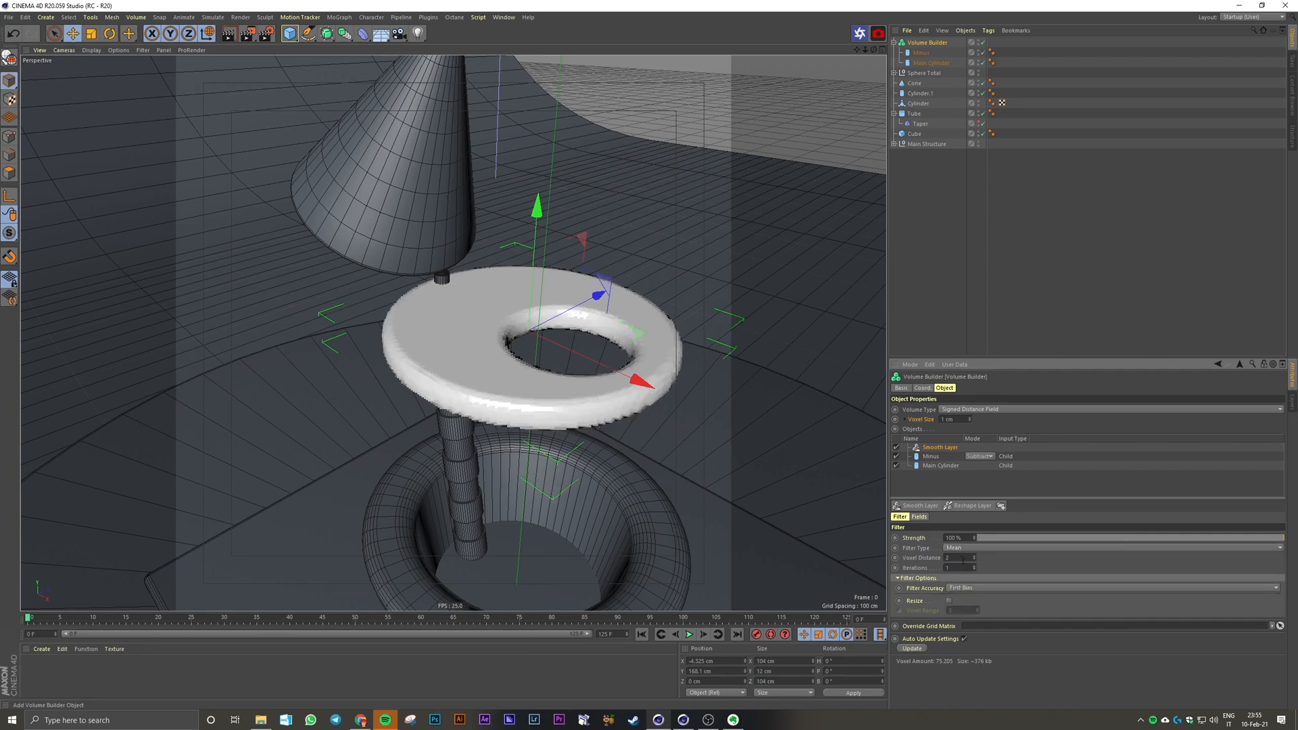
alt+drag(609, 446, 576, 412)
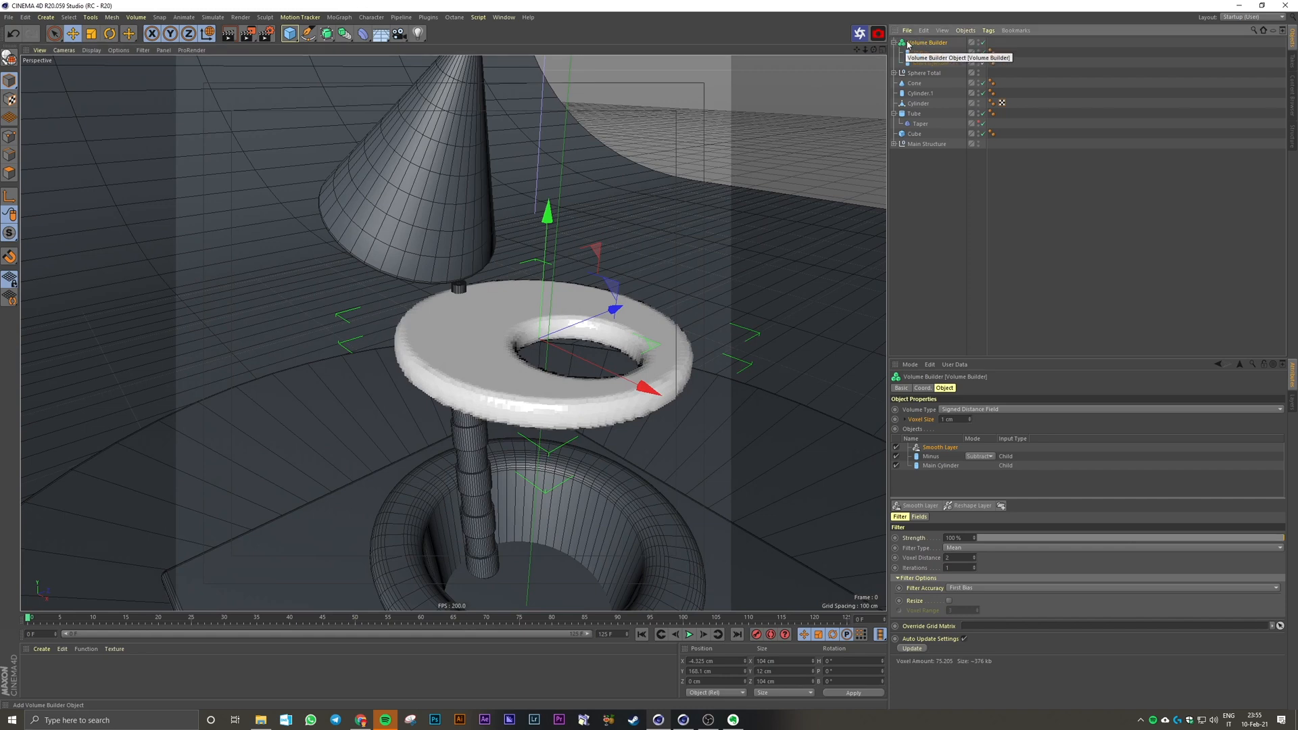
Step: Add a Volume Mesher as the parent of the Volume Builder to turn the disc volume into polygons
click(345, 34)
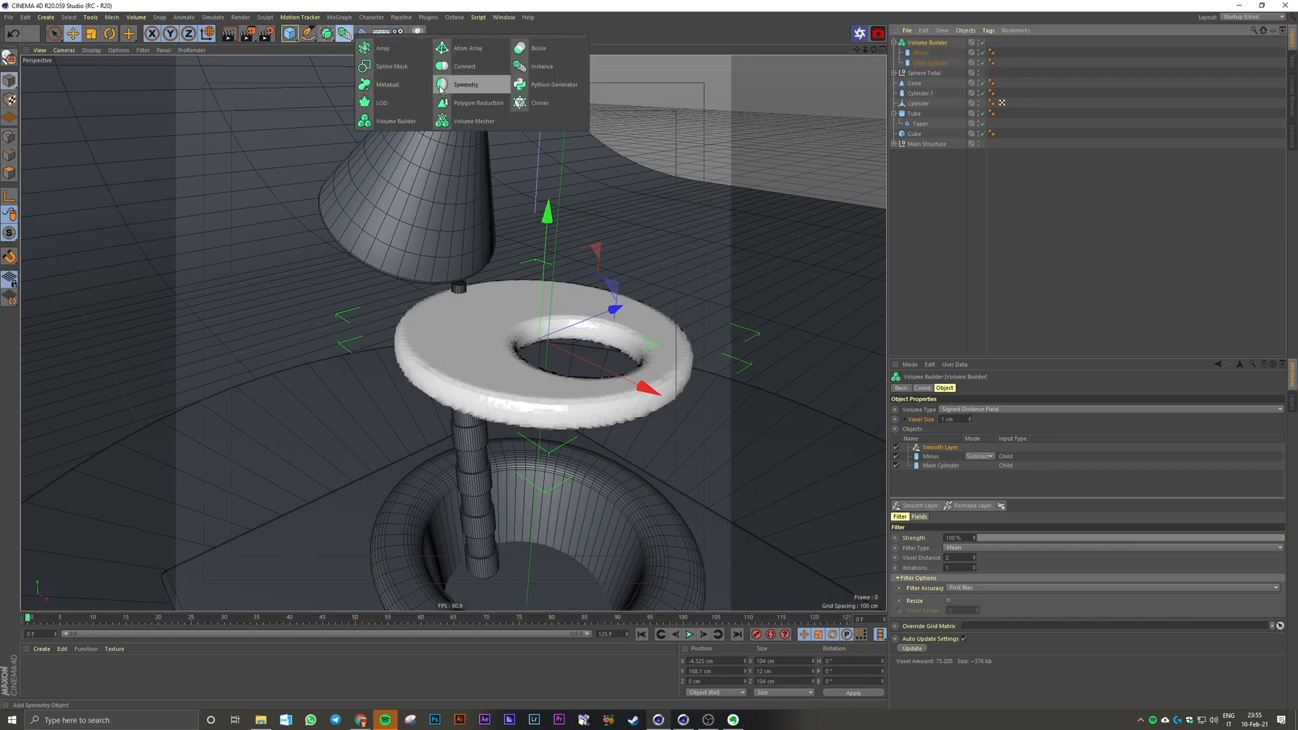
alt+click(467, 125)
scroll(566, 323, up, 3)
alt+drag(558, 335, 596, 327)
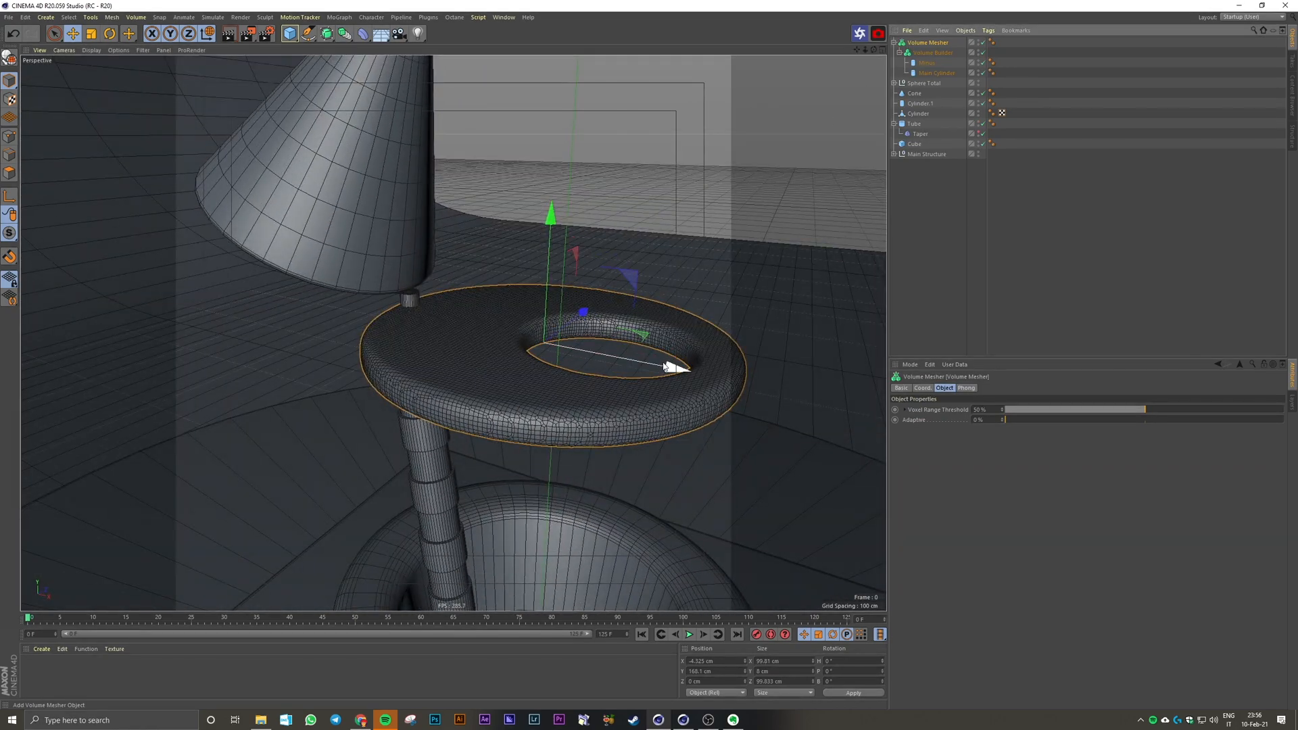
Step: Shift the Volume Mesher's disc a few centimetres in the negative X direction
drag(675, 366, 654, 365)
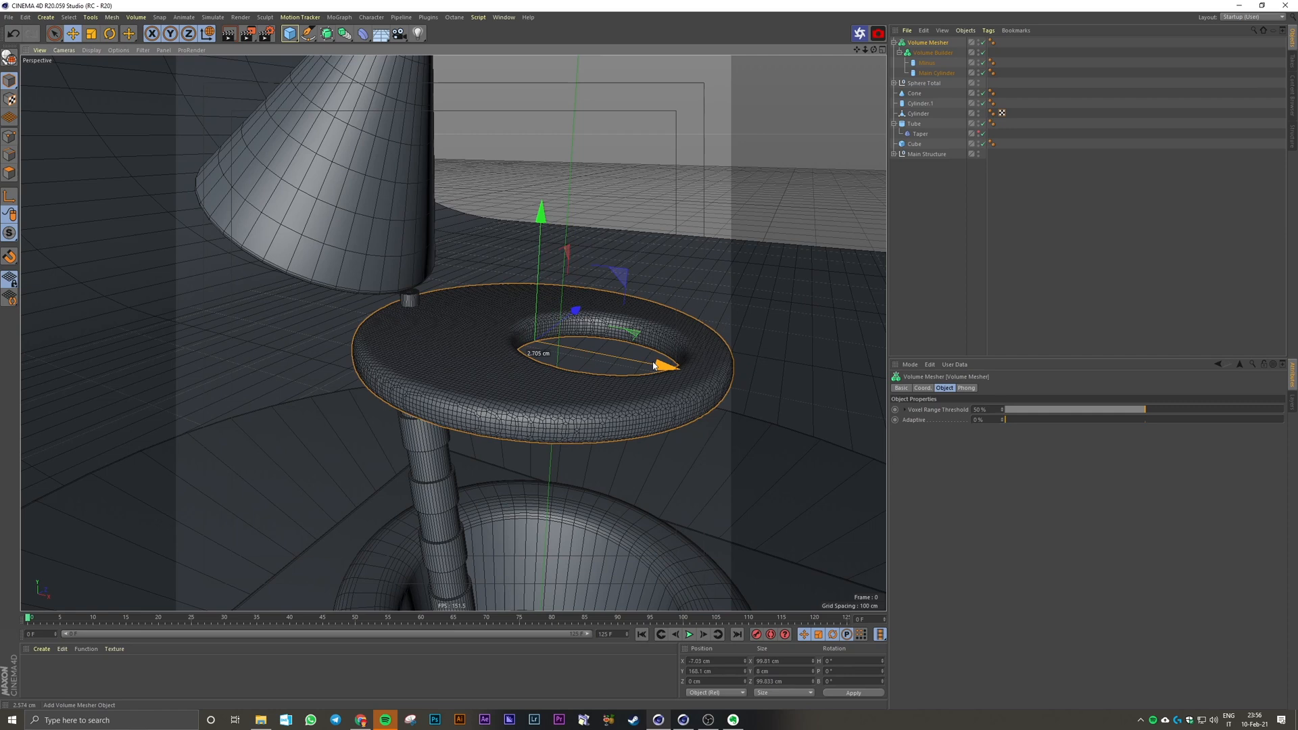
drag(654, 366, 458, 334)
scroll(455, 345, up, 3)
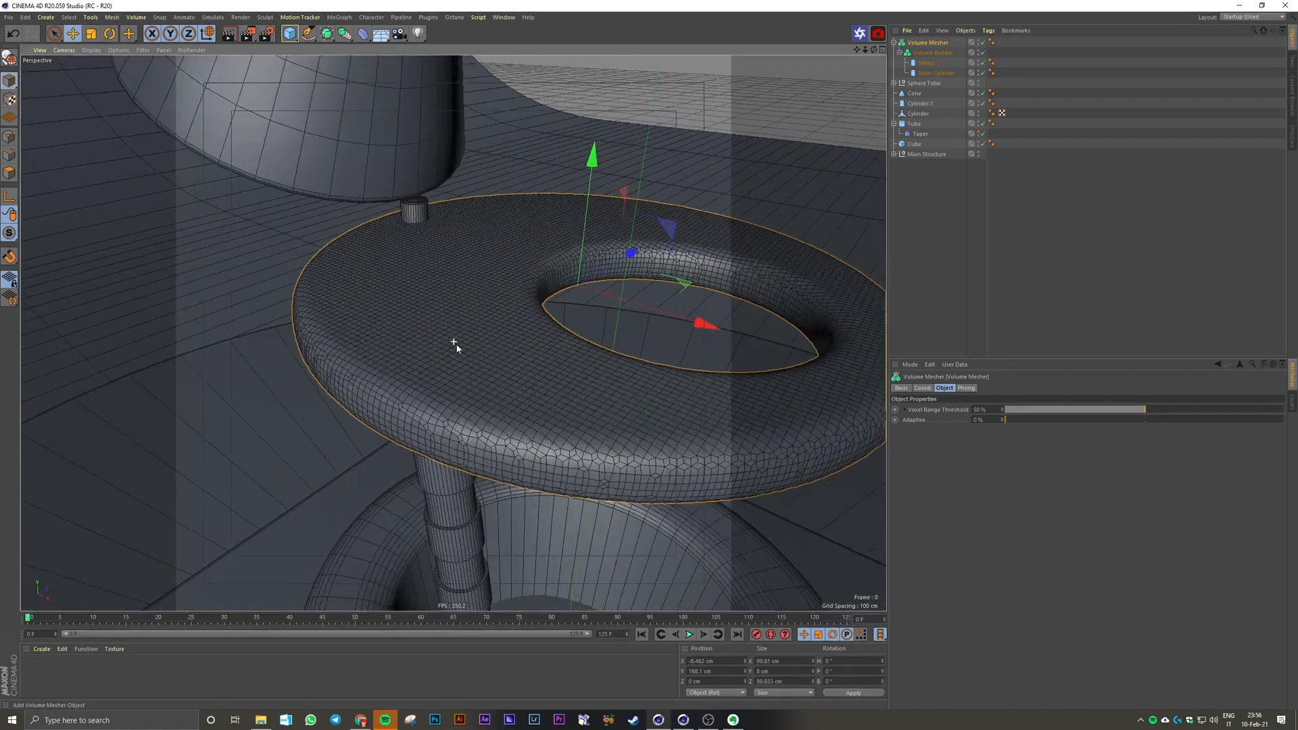
scroll(500, 325, up, 3)
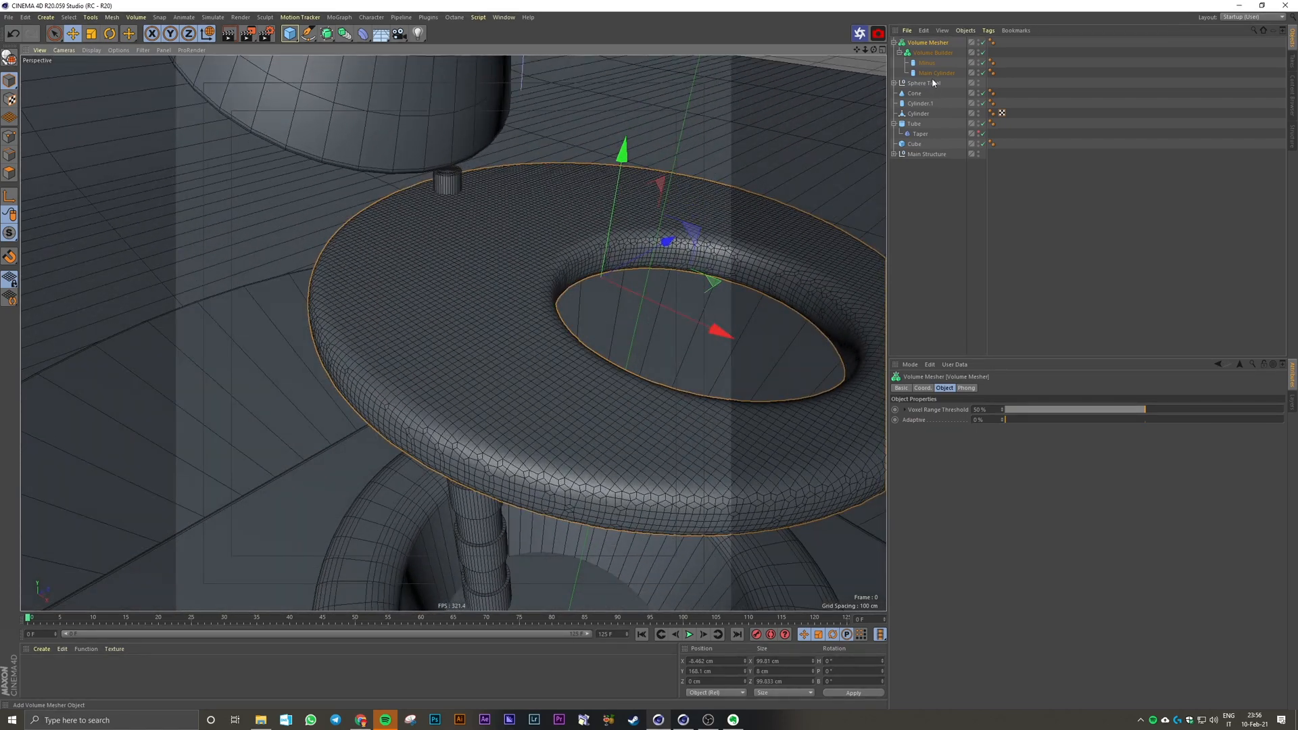
Step: Raise the Volume Mesher's Adaptive percentage to simplify the disc's flat faces and check the resulting mesh
click(917, 423)
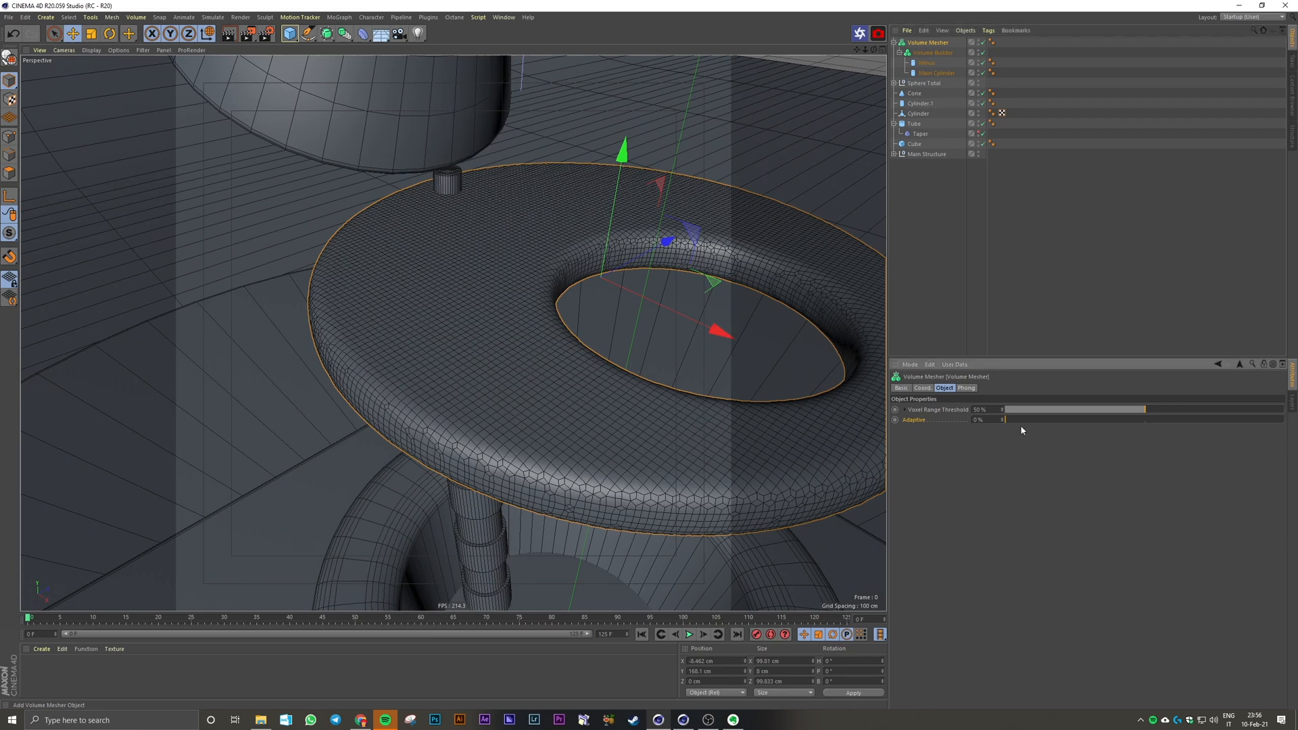
click(978, 420)
key(Return)
click(979, 308)
alt+right_drag(684, 397, 677, 401)
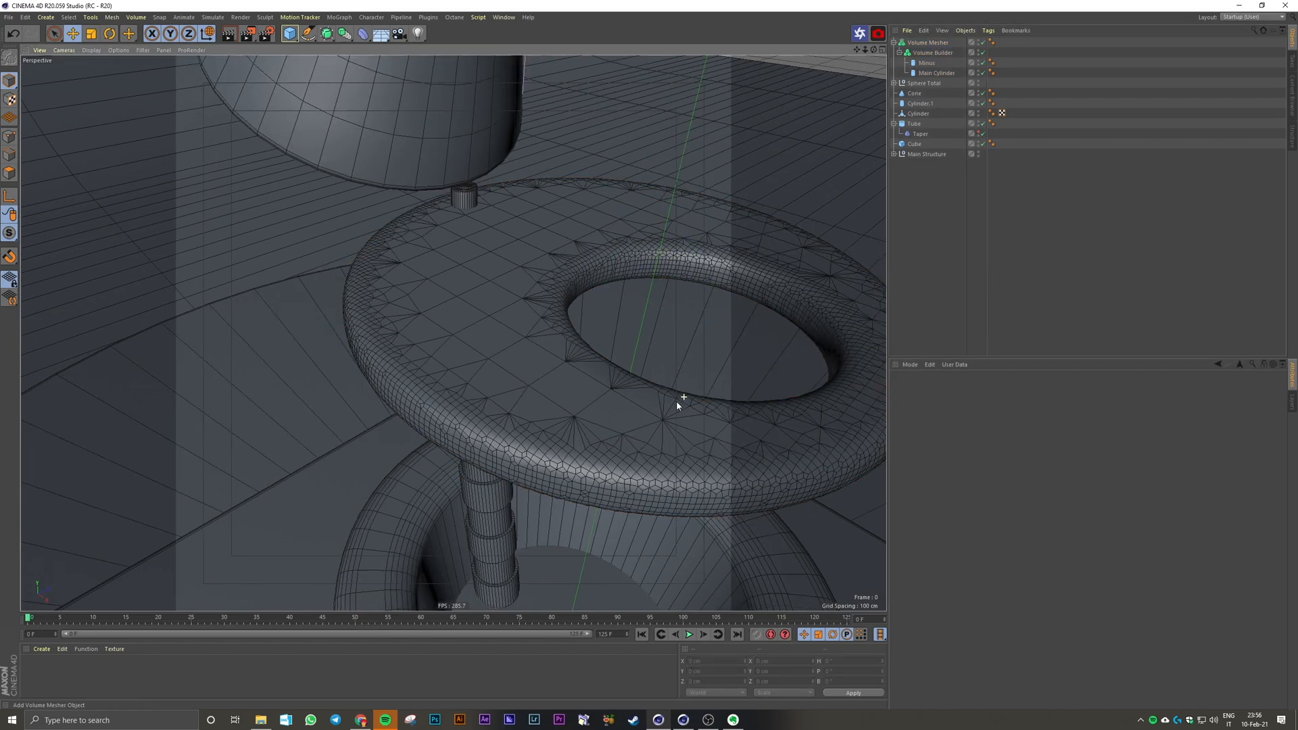
alt+drag(677, 400, 654, 379)
alt+middle_drag(654, 379, 512, 384)
alt+drag(454, 333, 525, 350)
scroll(474, 377, down, 2)
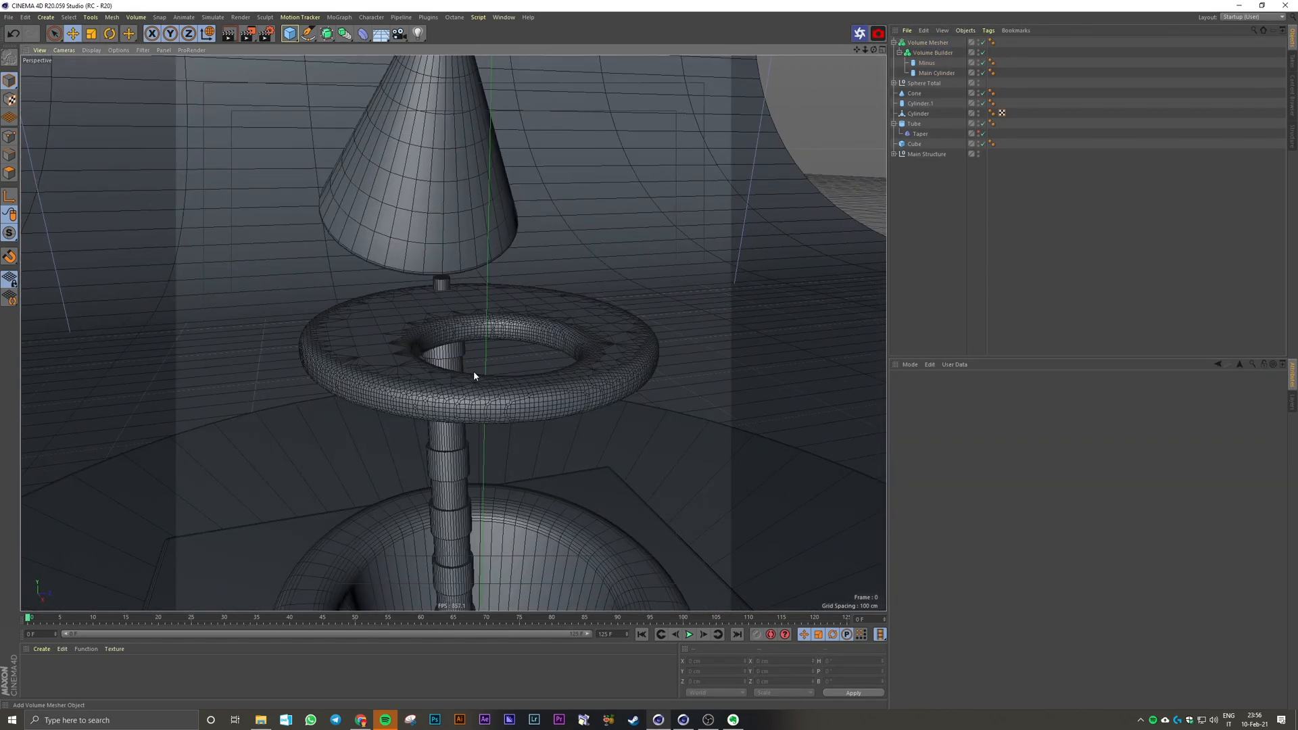
Step: Add a camera from a view of the whole scene, look through it and set its focal length to 200 mm
alt+right_drag(872, 279, 620, 342)
mouse_move(621, 345)
alt+mouse_down()
mouse_move(615, 368)
mouse_move(604, 334)
alt+mouse_up()
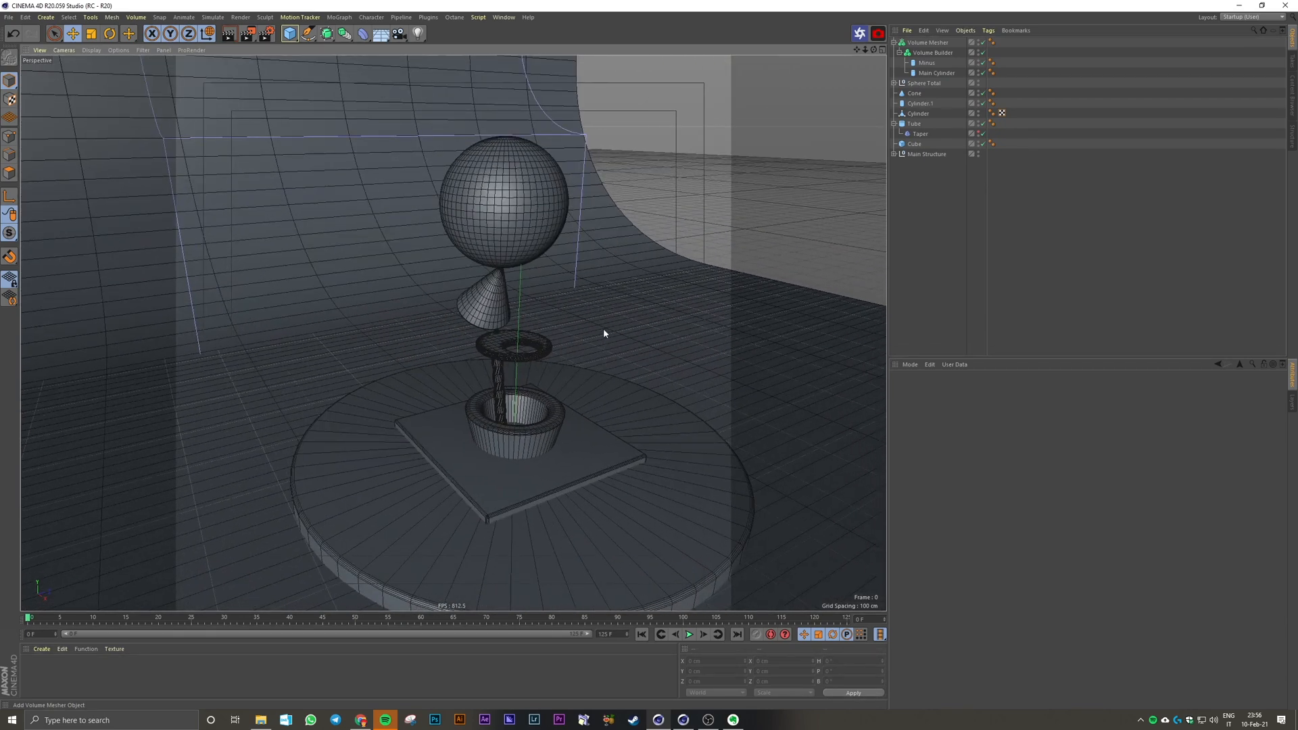
click(400, 34)
click(983, 43)
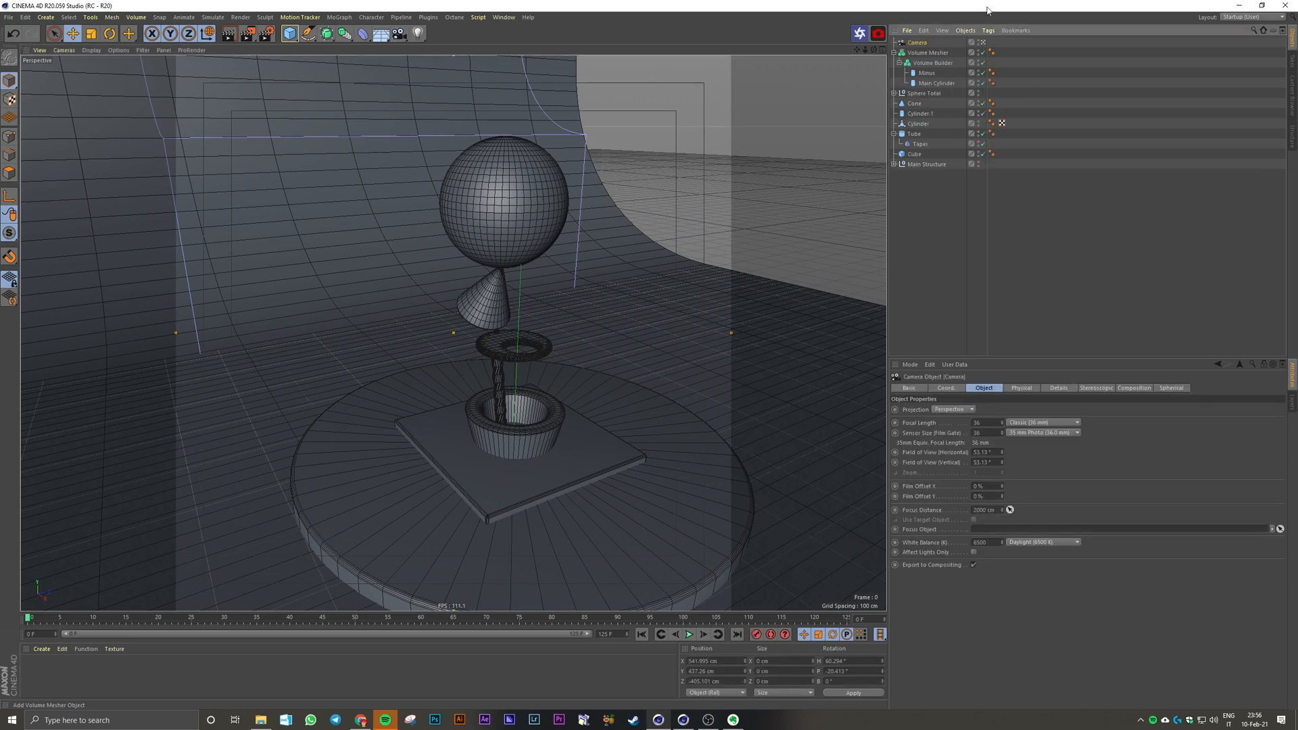
drag(986, 423, 941, 424)
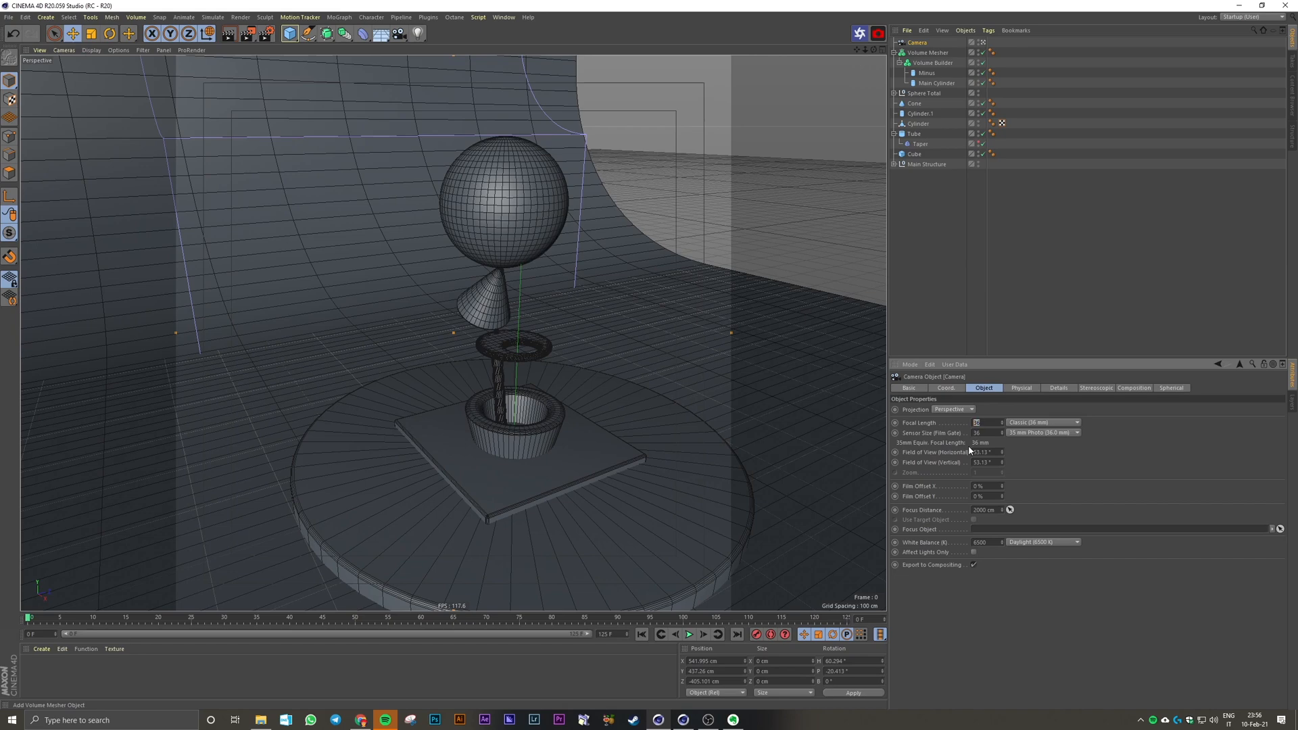
text(200)
key(Return)
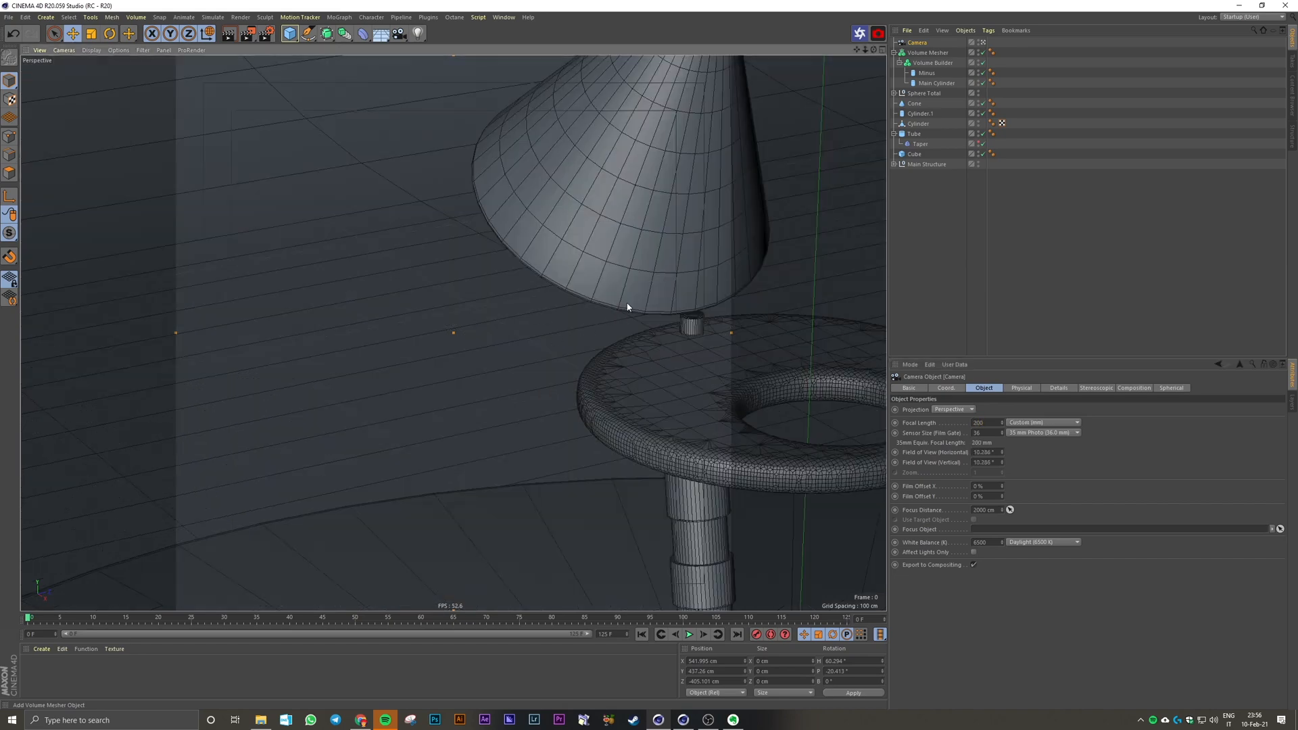
scroll(453, 325, down, 15)
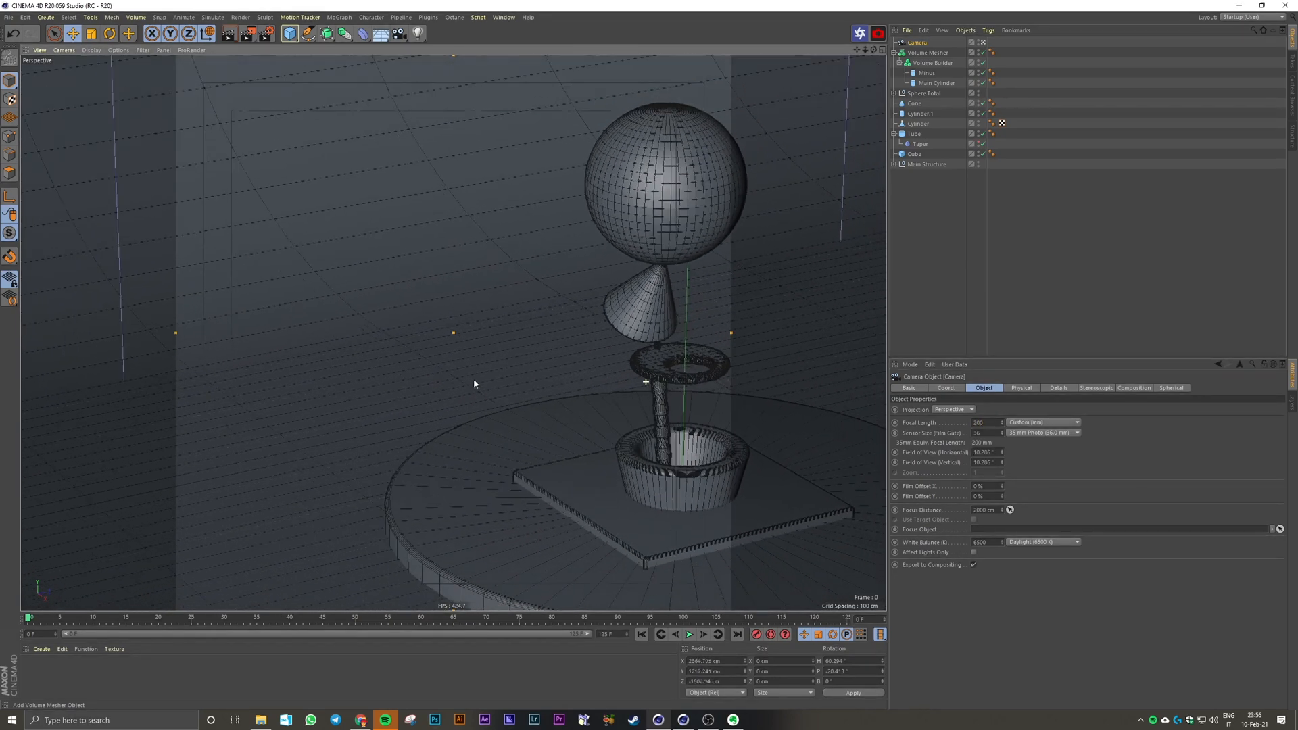
alt+drag(700, 398, 594, 357)
Step: Try the Isometric projection on the camera, then return it to Perspective
click(974, 411)
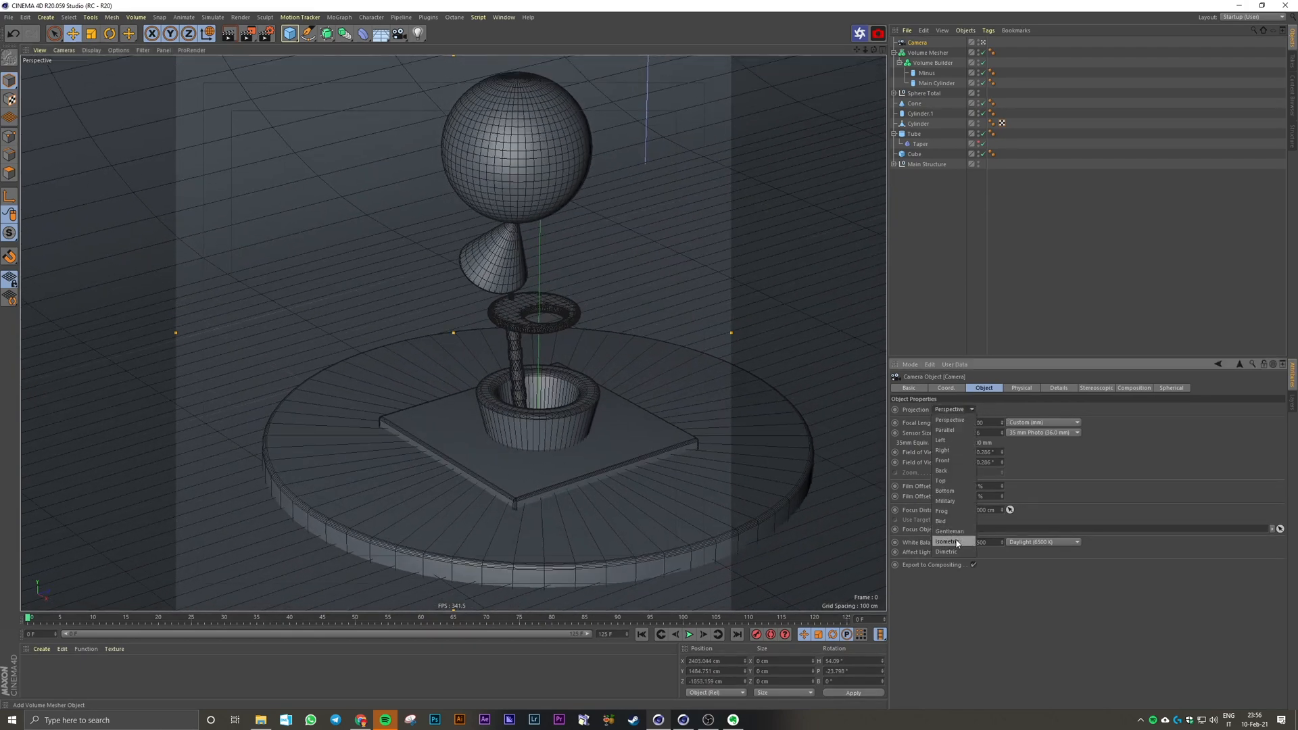
click(946, 542)
scroll(568, 365, down, 10)
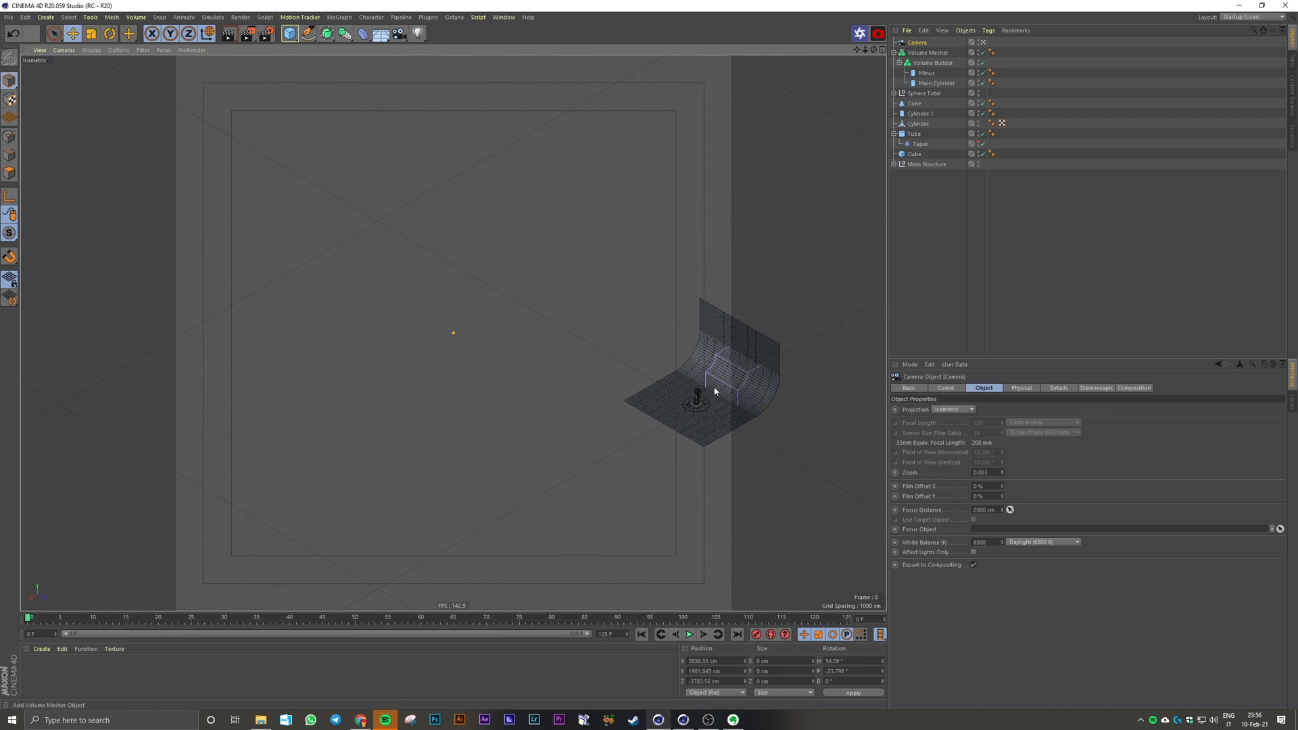
scroll(714, 391, up, 10)
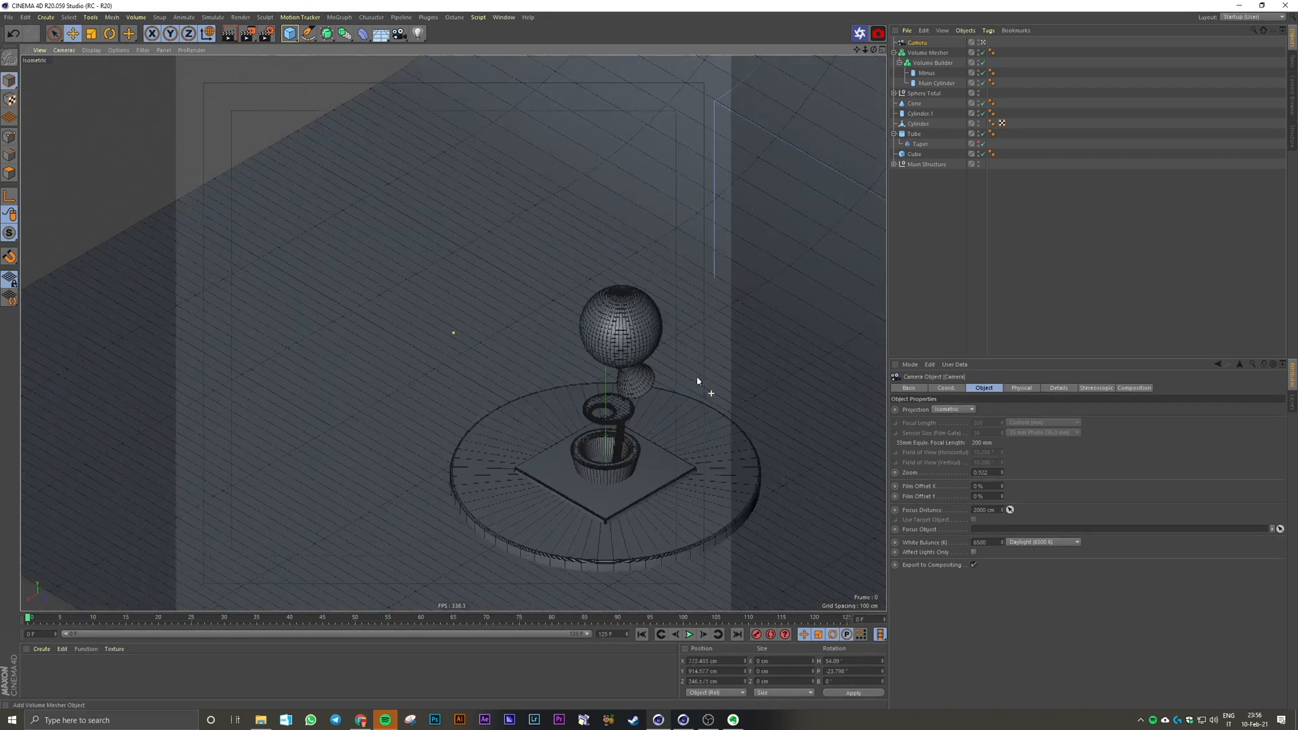
scroll(698, 381, up, 2)
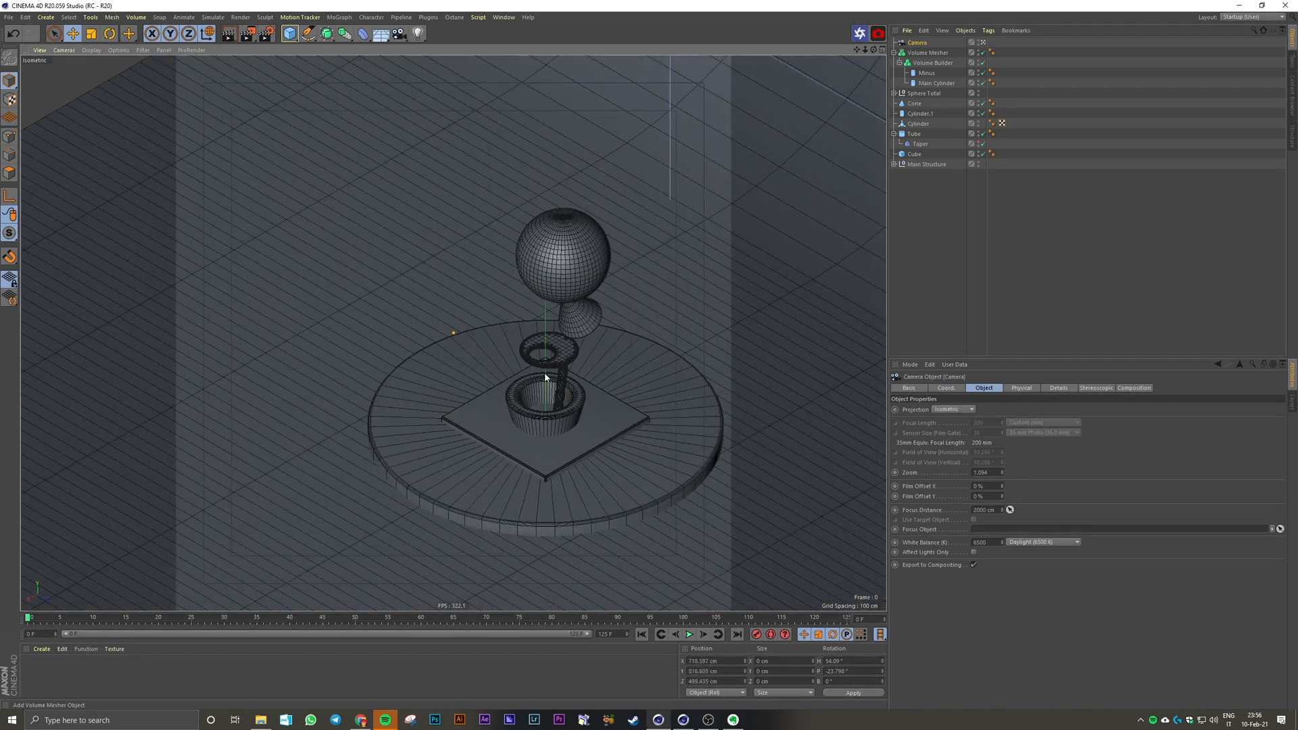
scroll(580, 369, down, 1)
scroll(627, 392, up, 1)
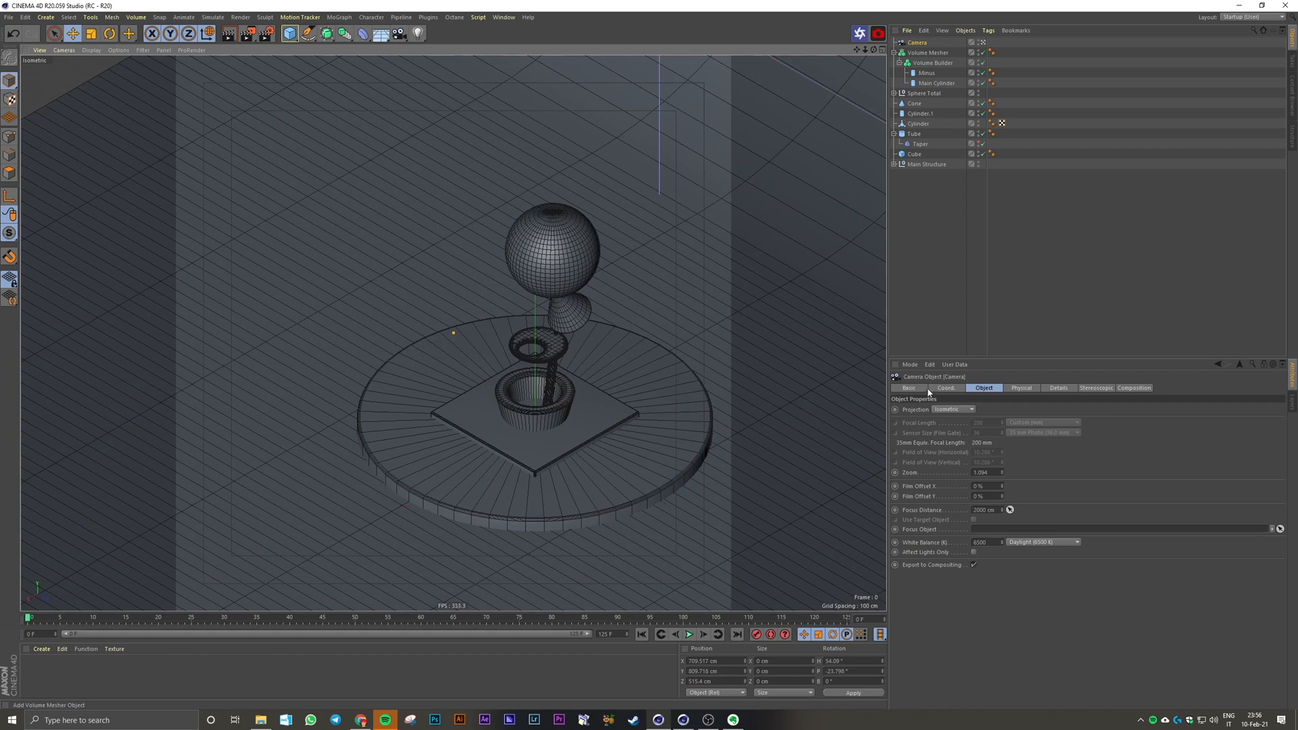
click(952, 409)
click(963, 428)
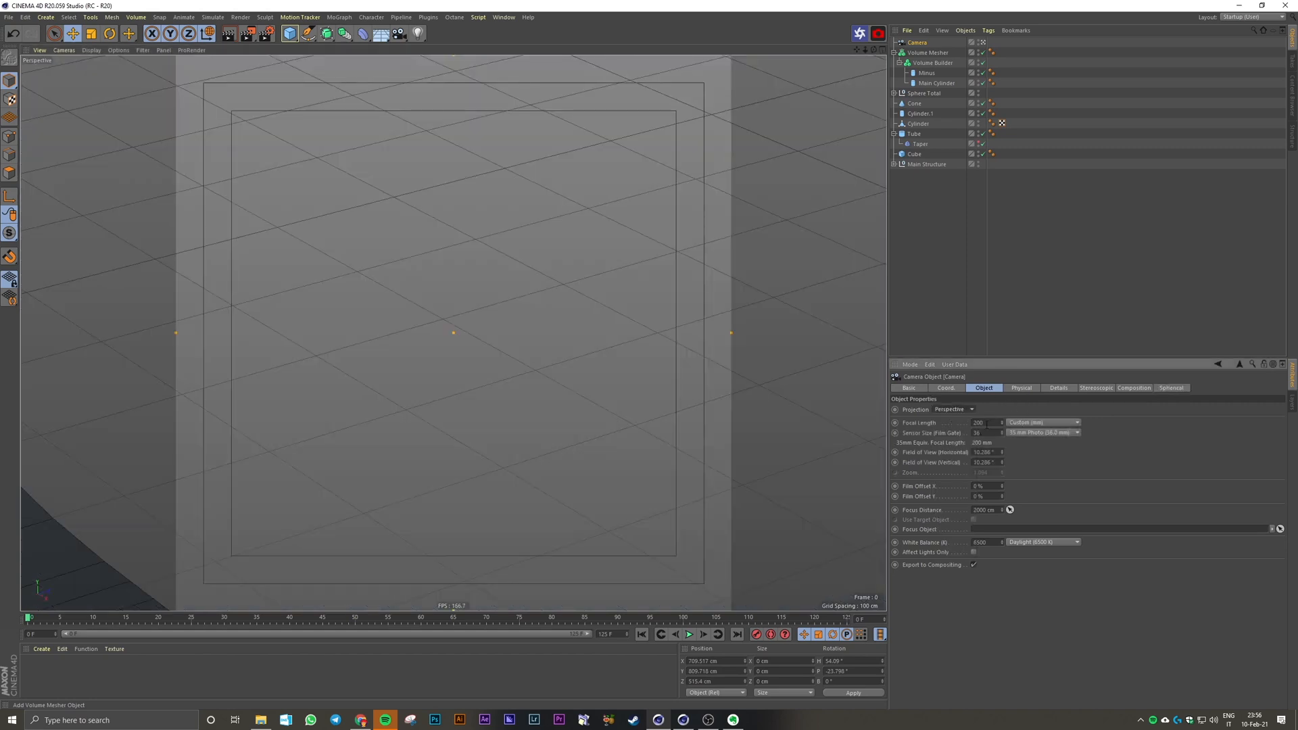
Step: Reframe the camera so the stacked primitives and round base sit inside the render frame, seen slightly from above
click(929, 424)
scroll(493, 340, down, 4)
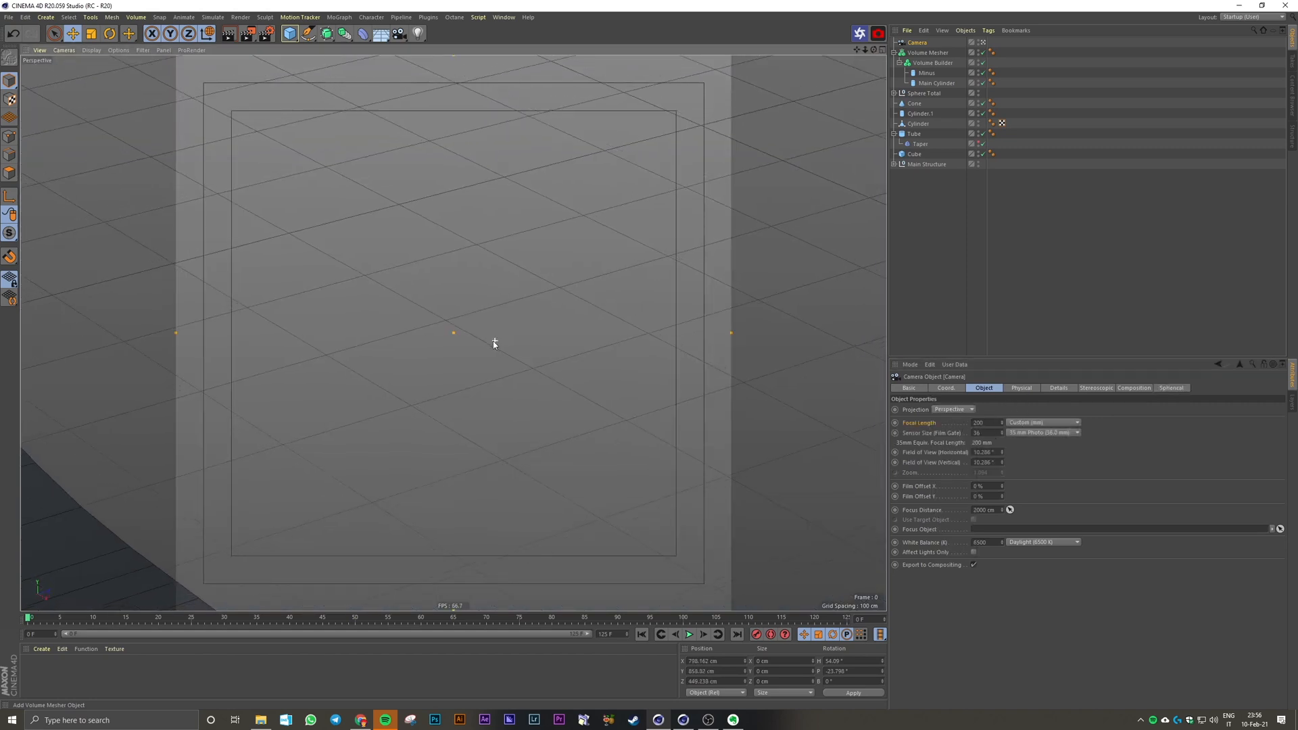
scroll(406, 380, up, 2)
scroll(514, 377, down, 5)
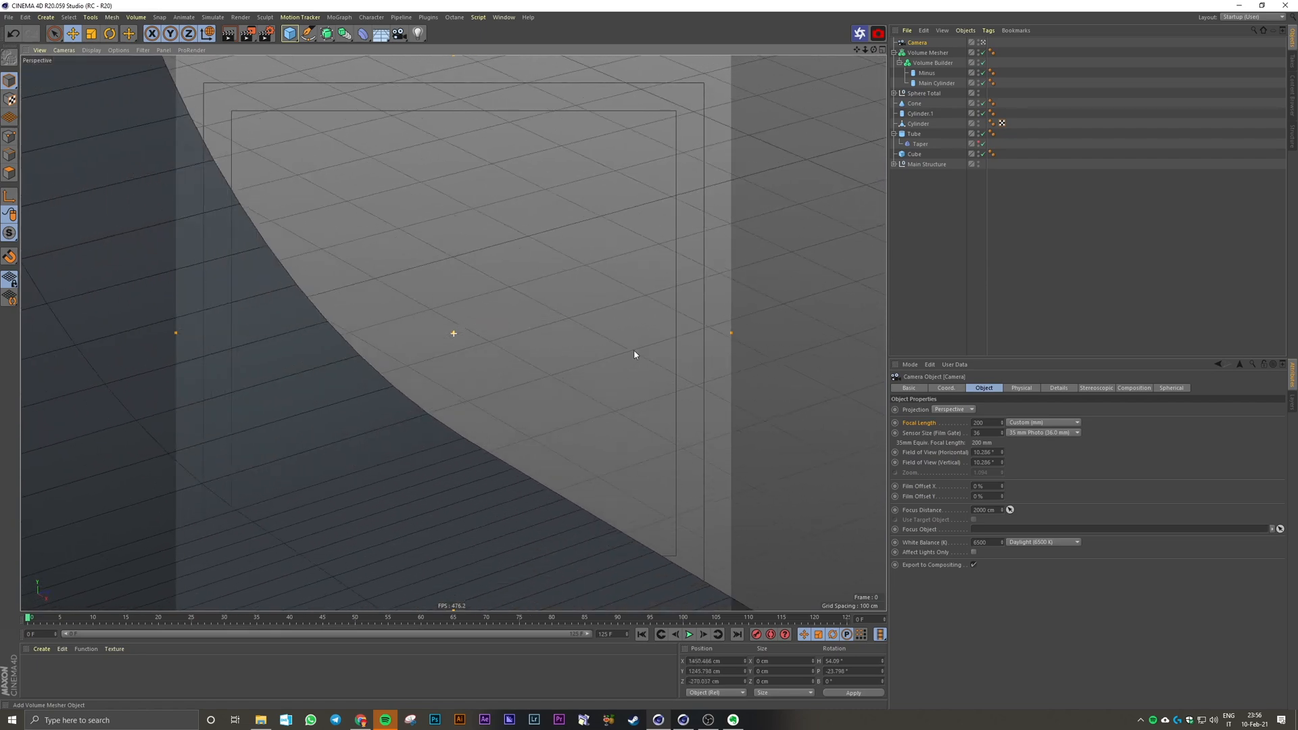
scroll(459, 371, down, 5)
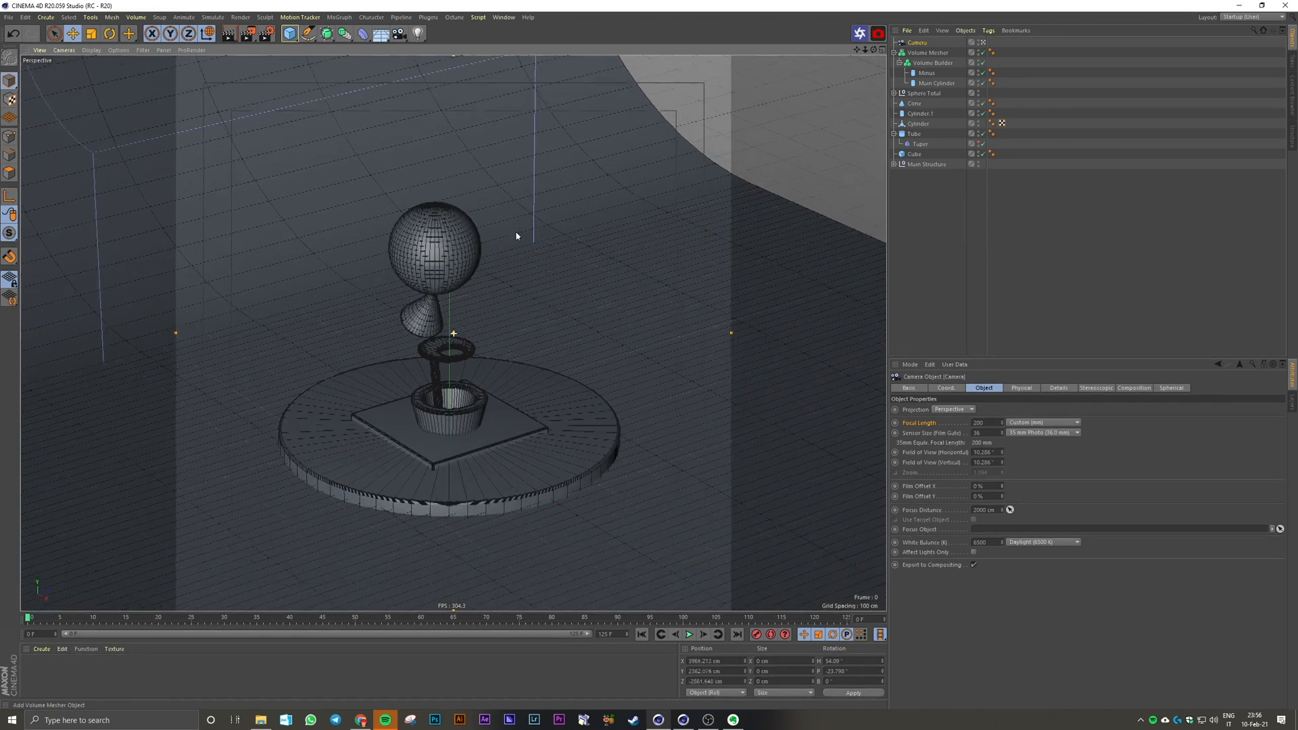
scroll(646, 321, up, 1)
alt+middle_drag(477, 388, 494, 366)
alt+drag(494, 365, 494, 346)
alt+right_drag(485, 327, 550, 325)
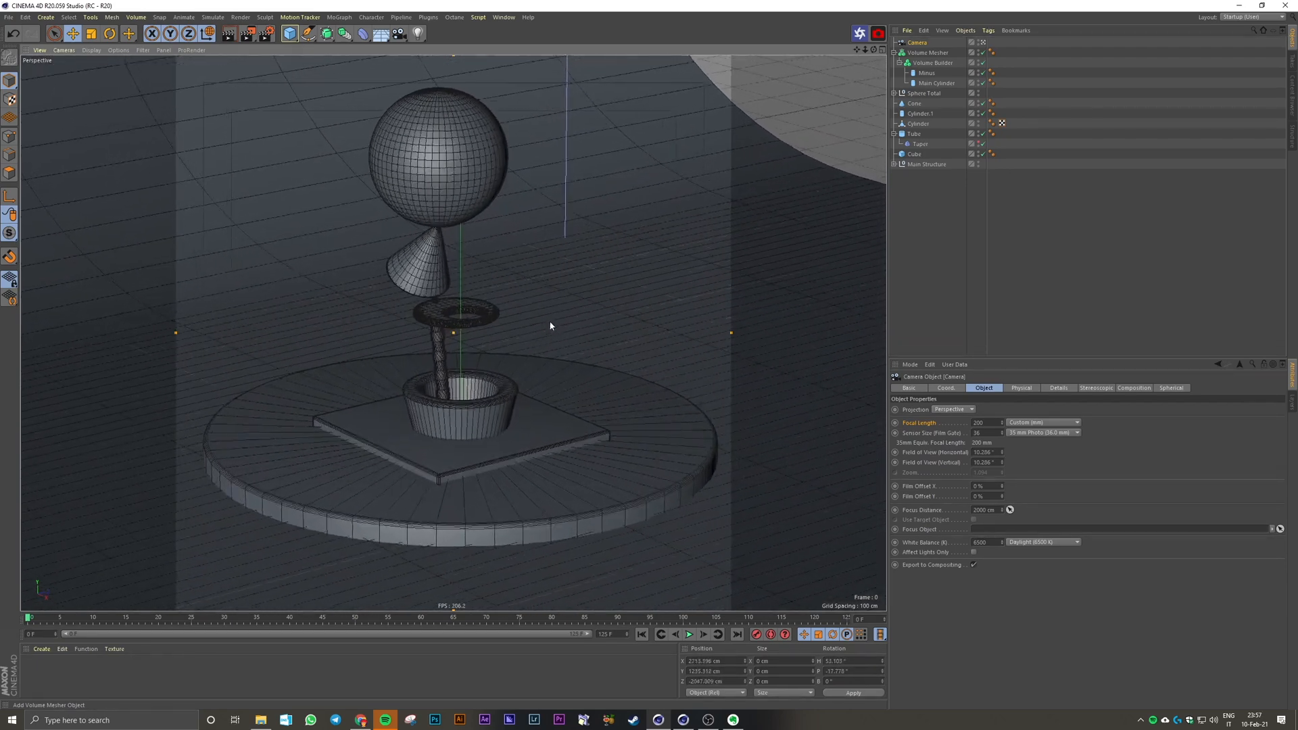
alt+middle_drag(507, 357, 499, 378)
mouse_move(499, 377)
alt+mouse_down()
mouse_move(498, 396)
mouse_move(499, 361)
alt+mouse_up()
alt+middle_drag(499, 361, 492, 361)
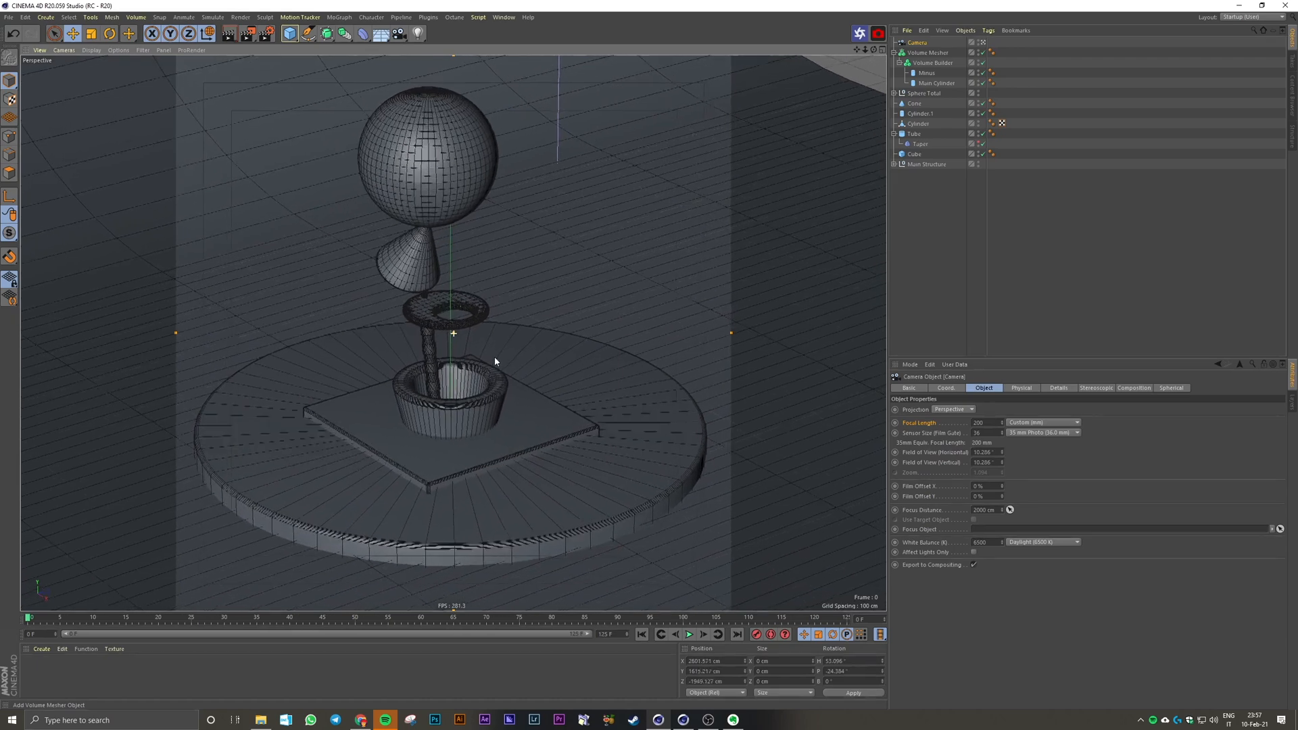
alt+drag(493, 363, 487, 365)
click(946, 336)
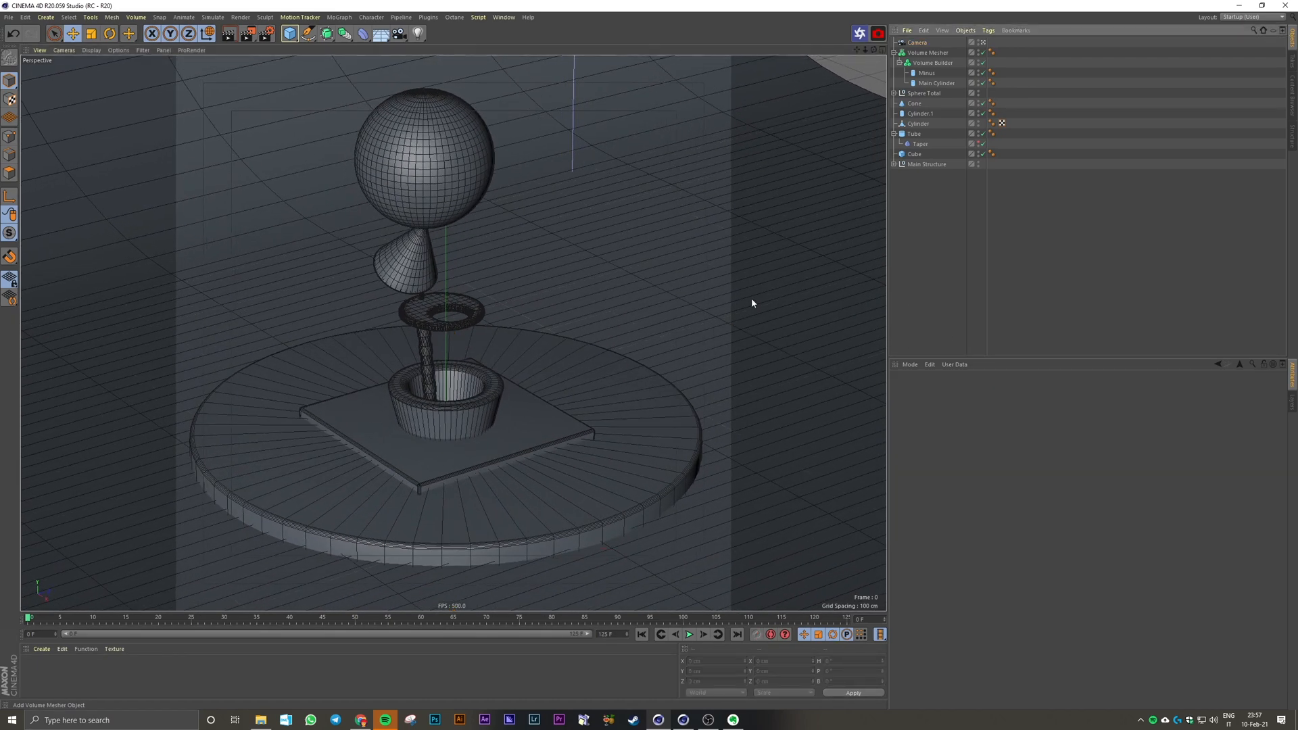
alt+middle_drag(489, 392, 495, 402)
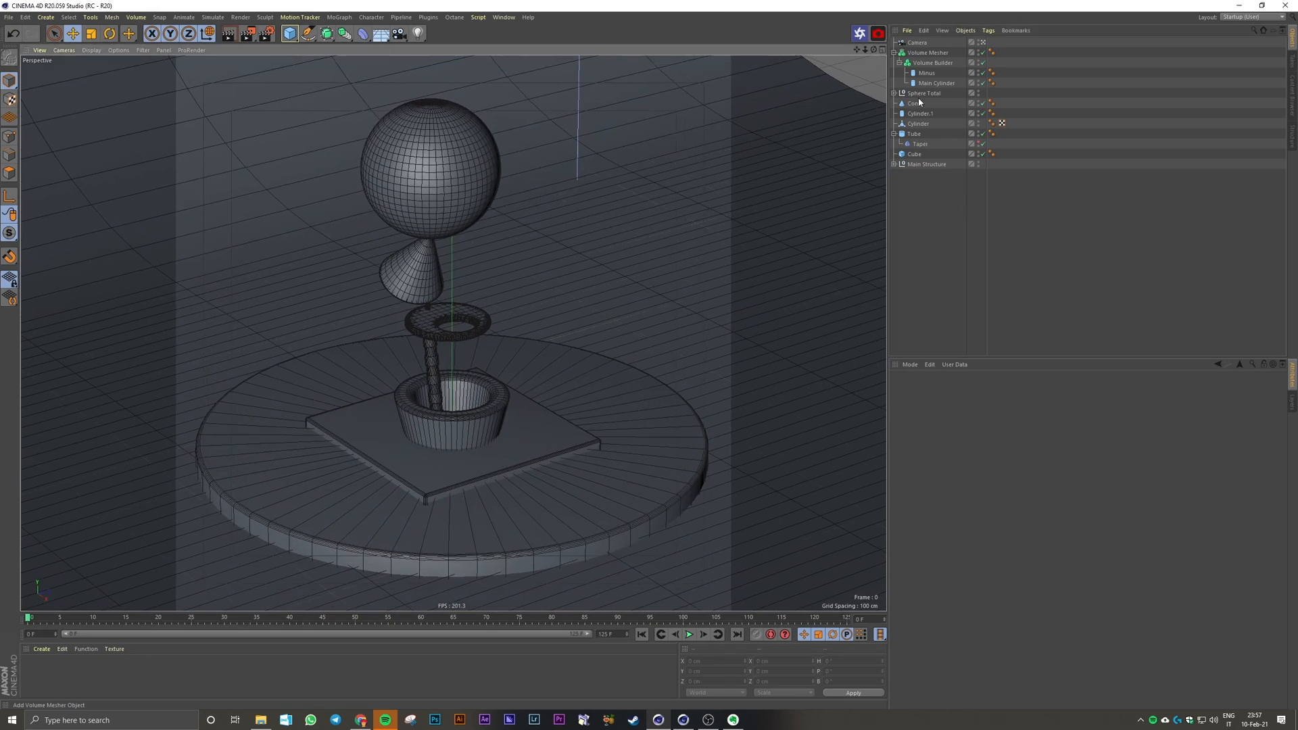
Step: Add a Protection tag to the camera to lock its position, scale and rotation
click(917, 43)
click(988, 31)
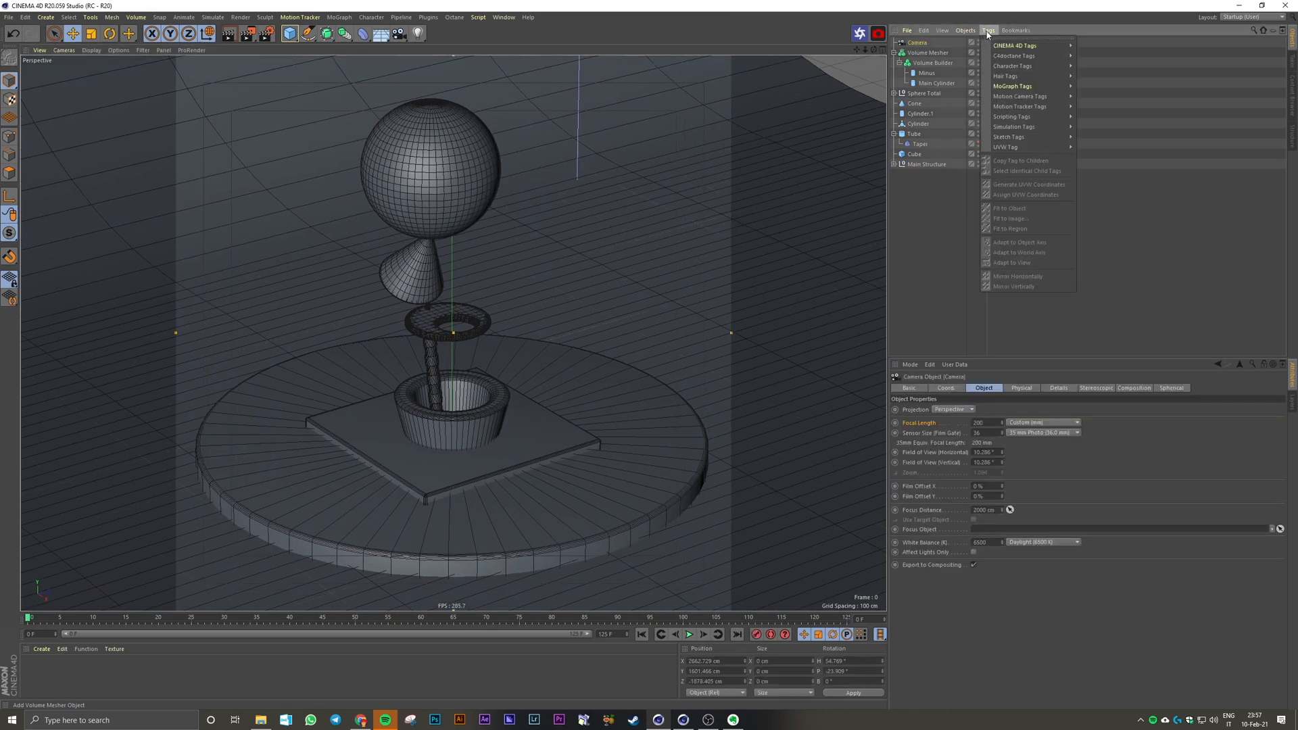
mouse_move(1028, 46)
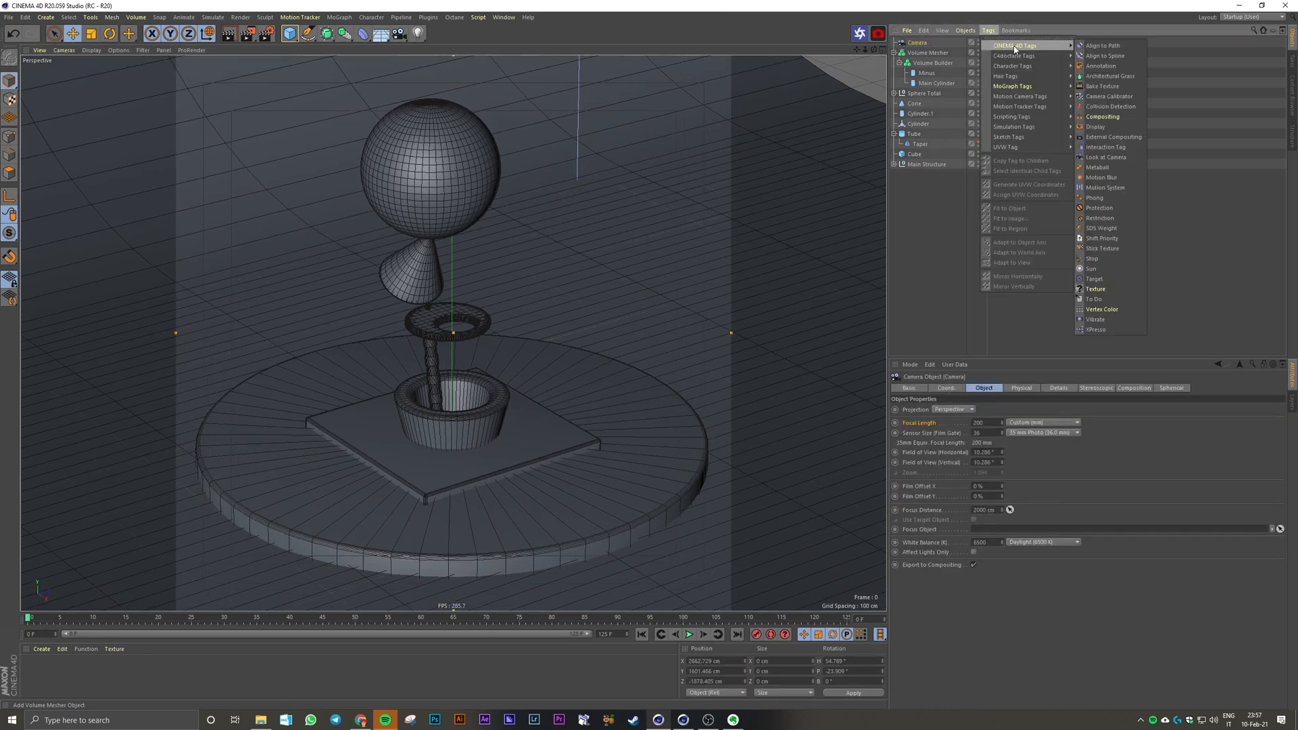
click(1102, 207)
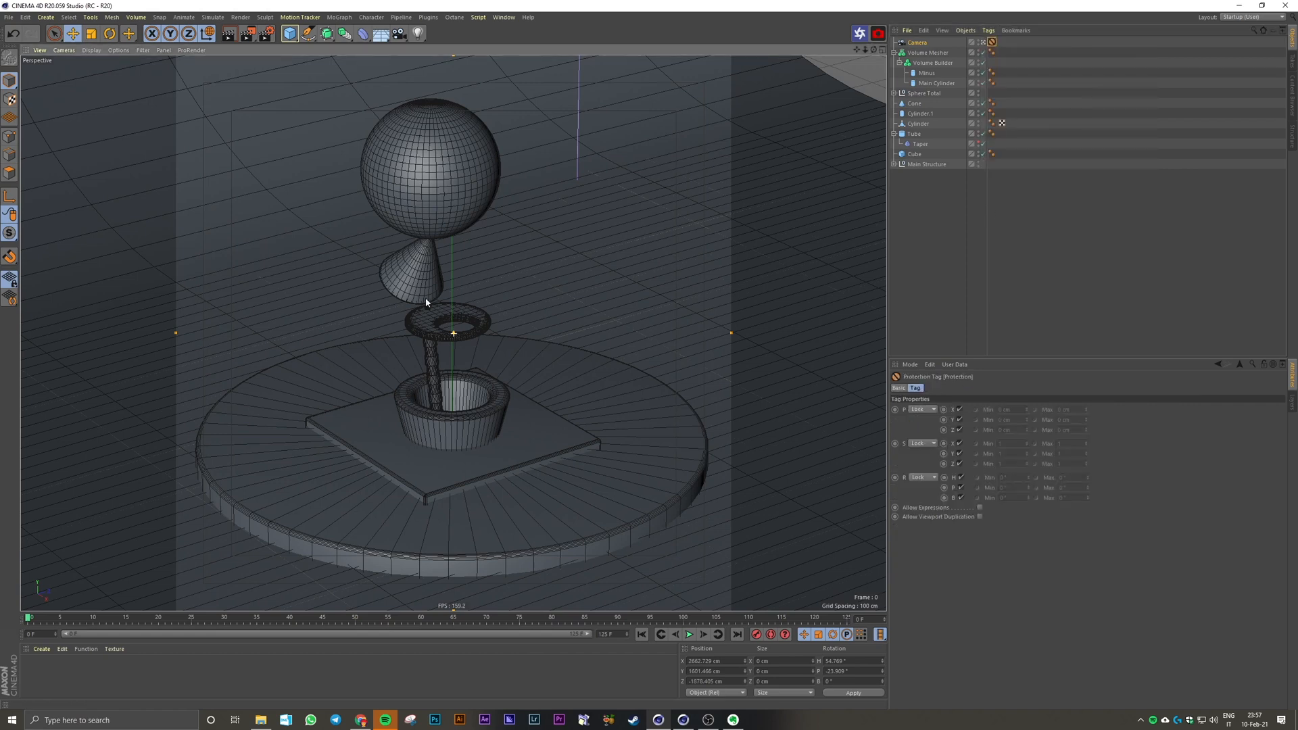
click(964, 277)
click(993, 42)
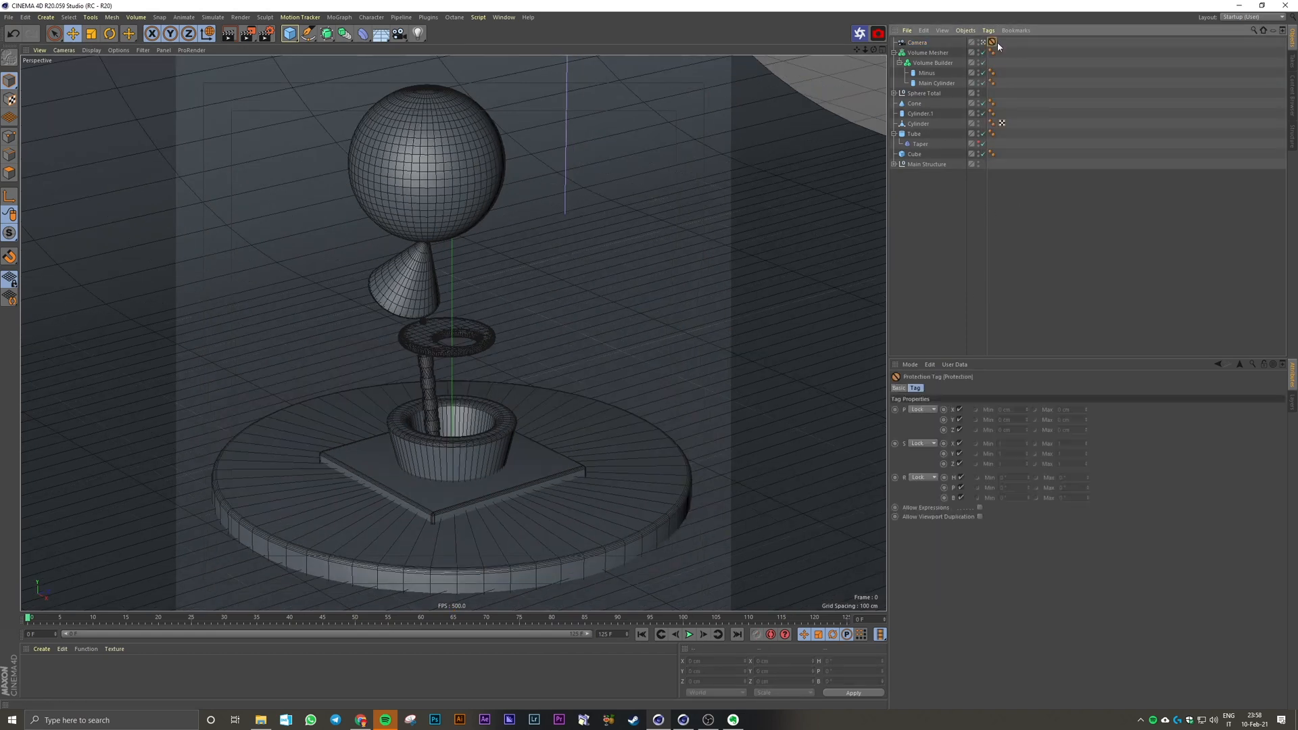
click(992, 279)
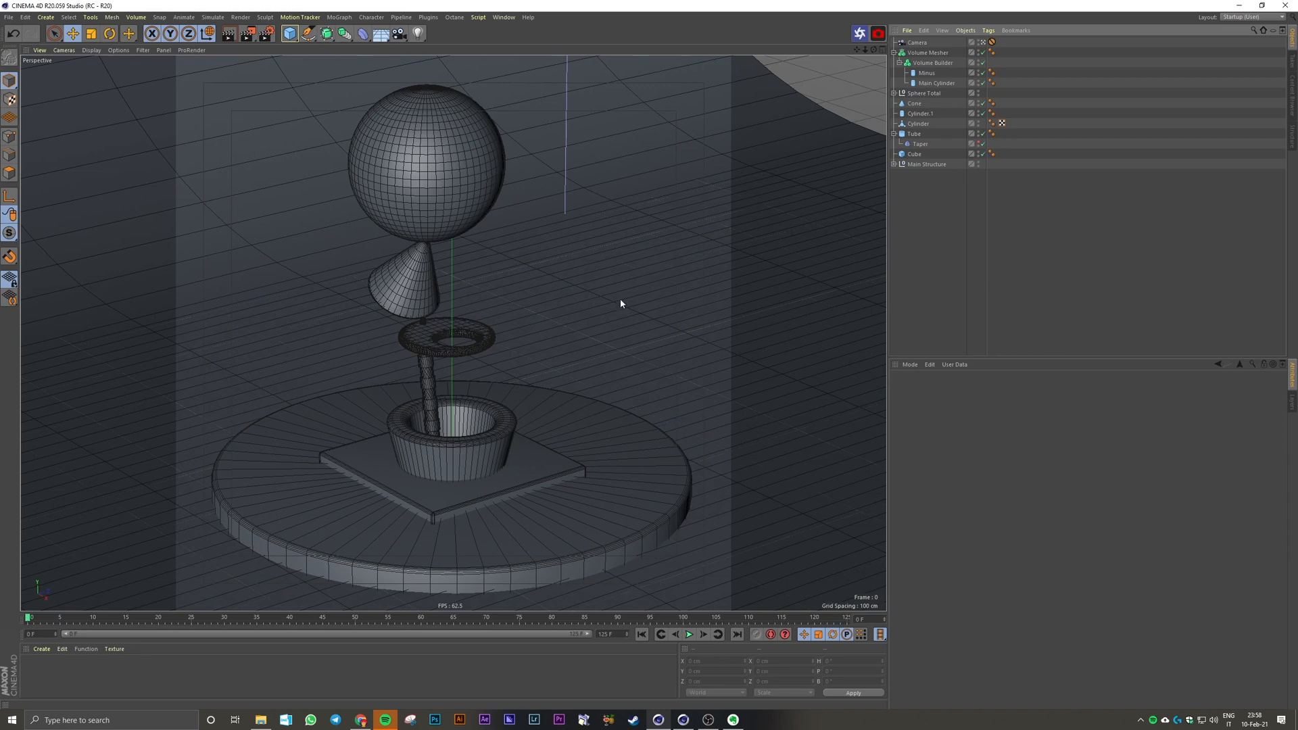
Step: Show the list of open scene files
click(504, 17)
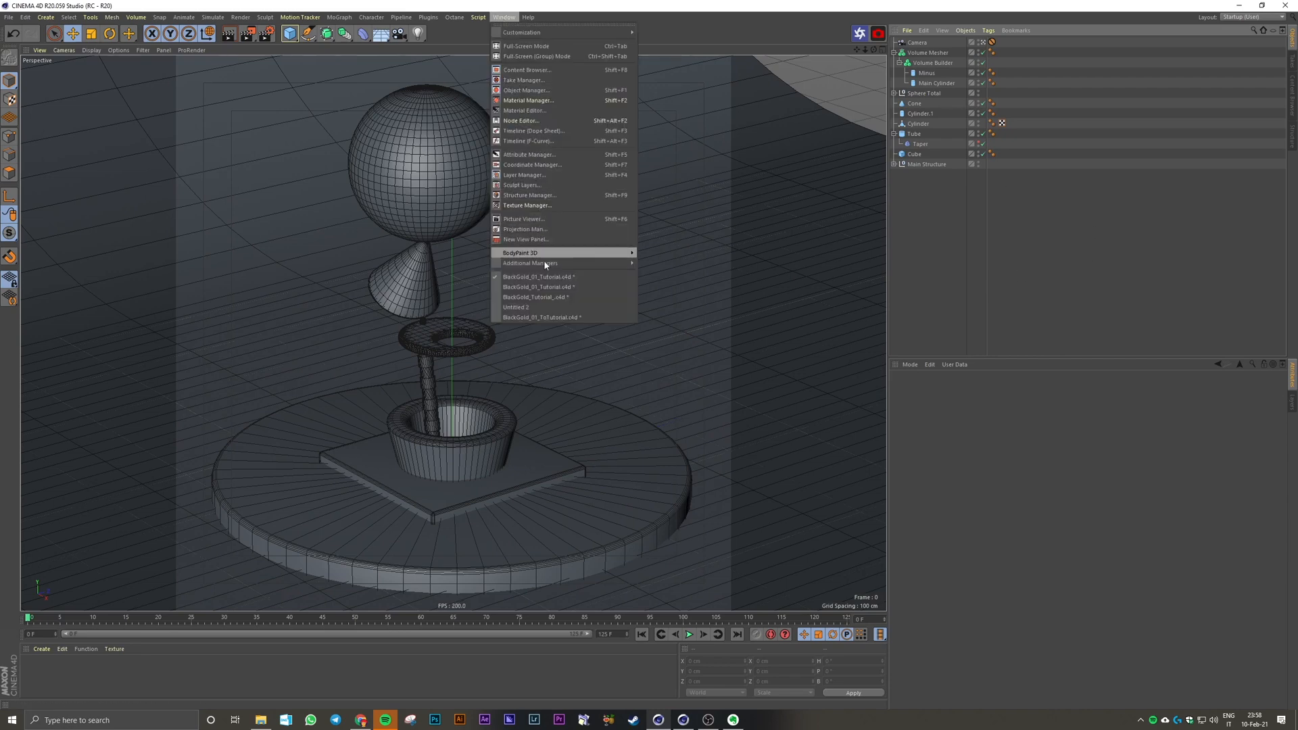
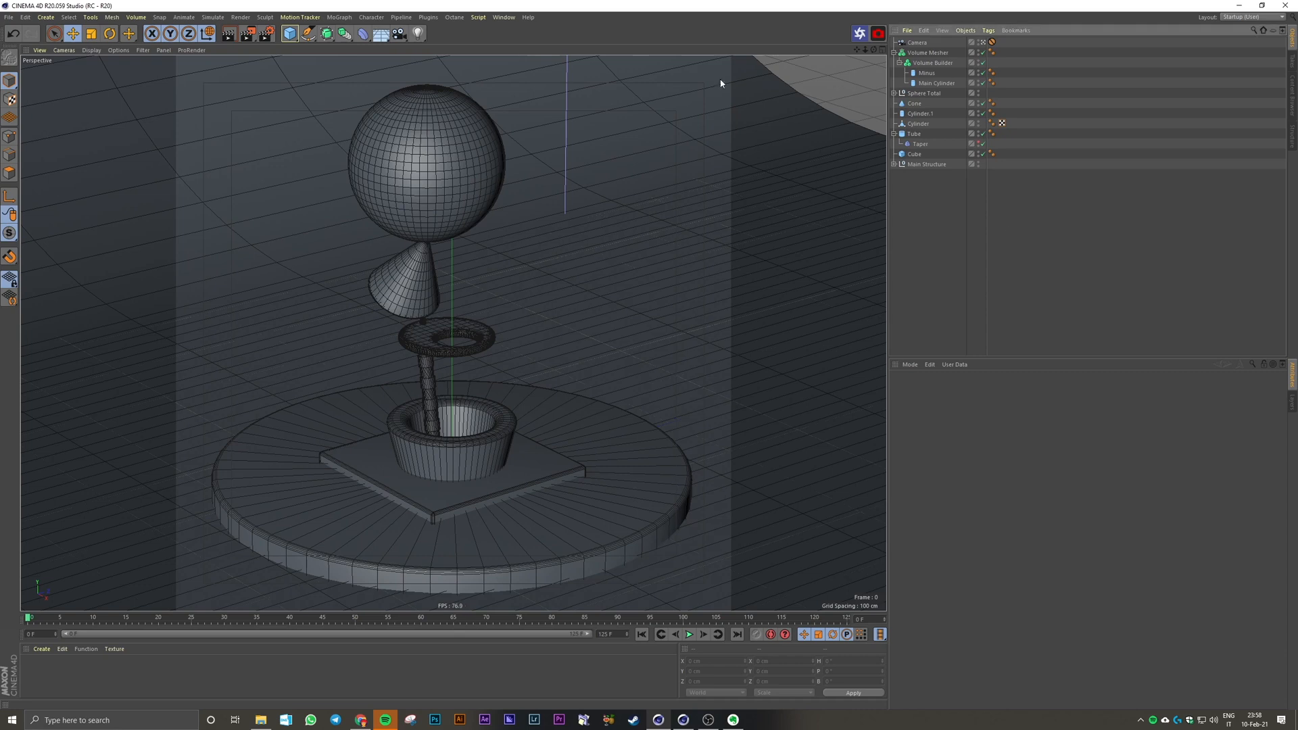
Step: Add a Null object directly below the camera in the object hierarchy and collapse the Volume Mesher and Tube groups
click(290, 34)
click(323, 56)
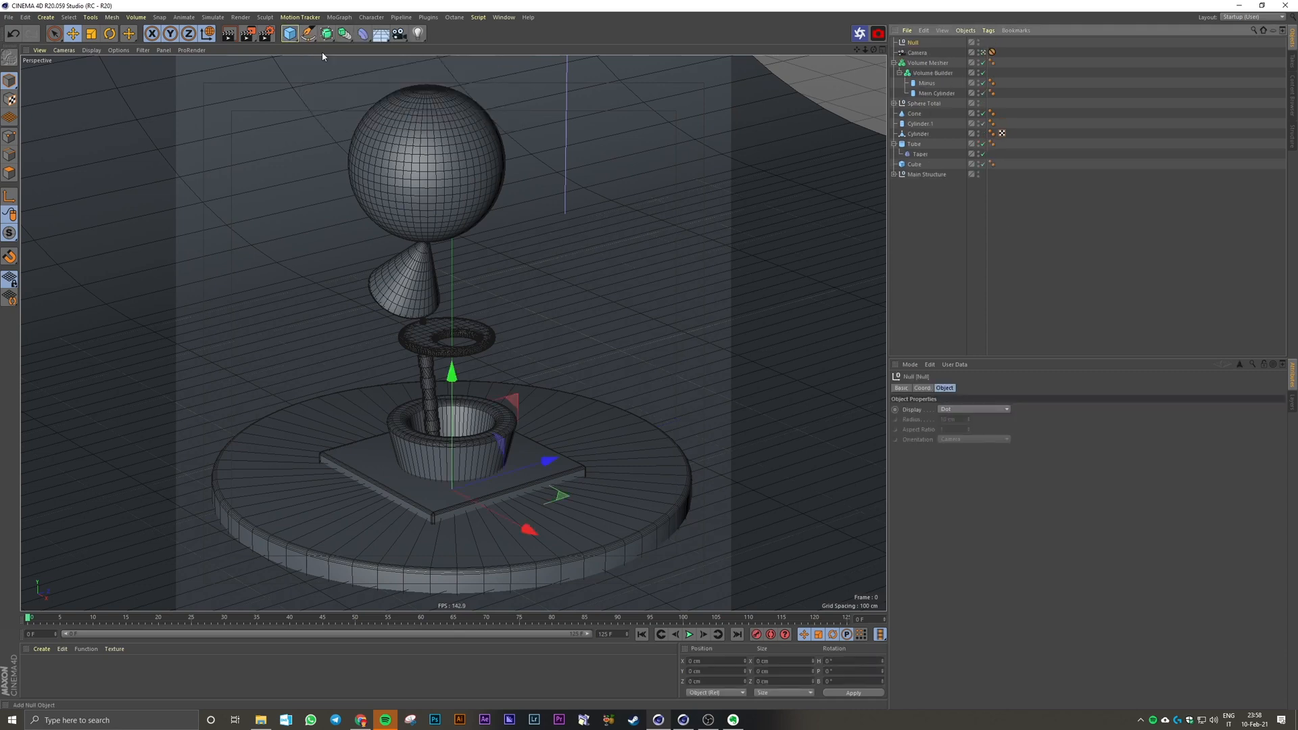
click(894, 63)
drag(913, 43, 915, 58)
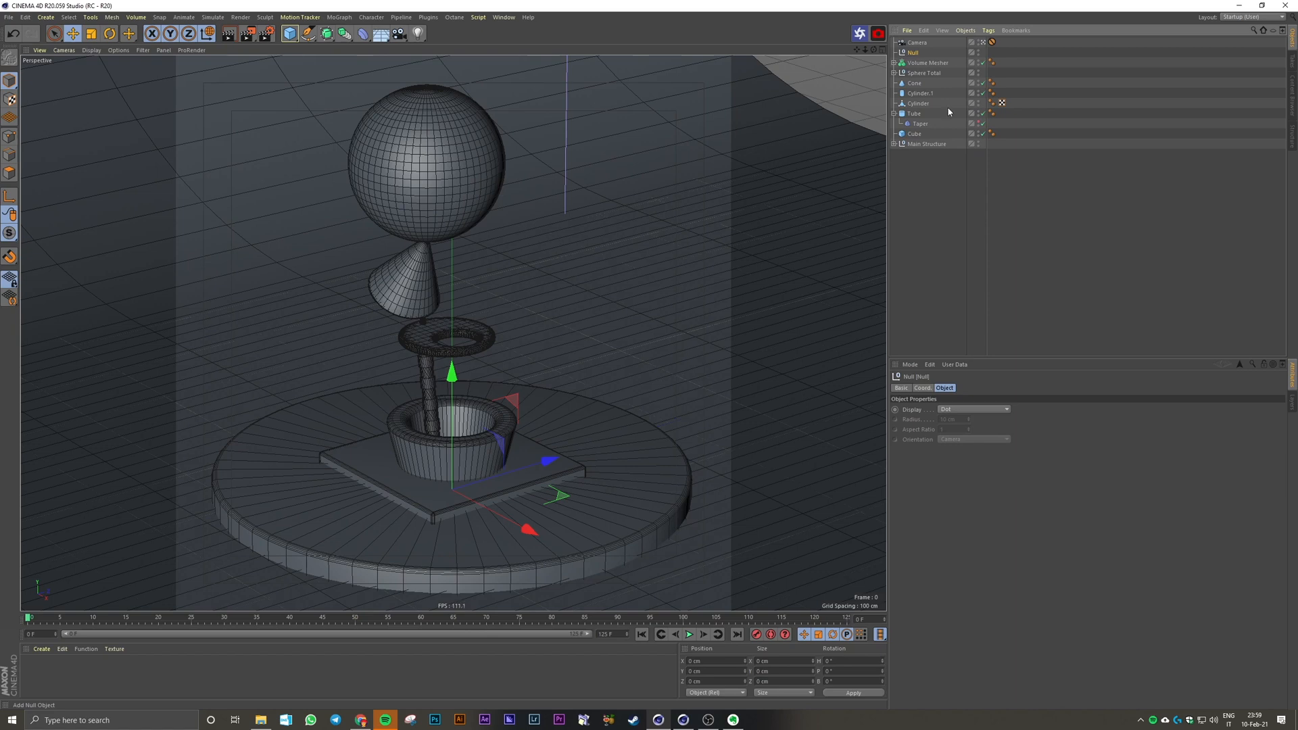
click(894, 113)
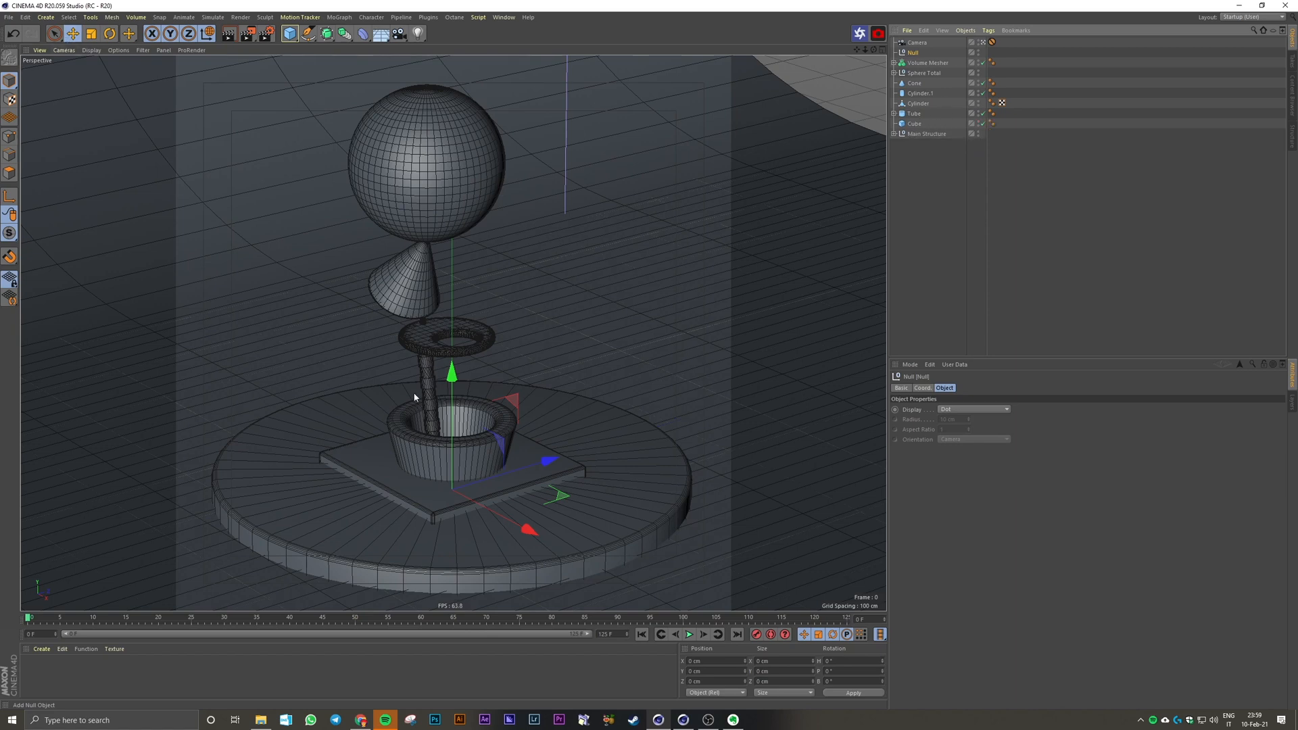
Step: Parent the Volume Mesher, Sphere A, Sphere B, Cone, Cylinder.1 and Cylinder to the new null
click(449, 369)
shift+click(447, 331)
shift+click(422, 320)
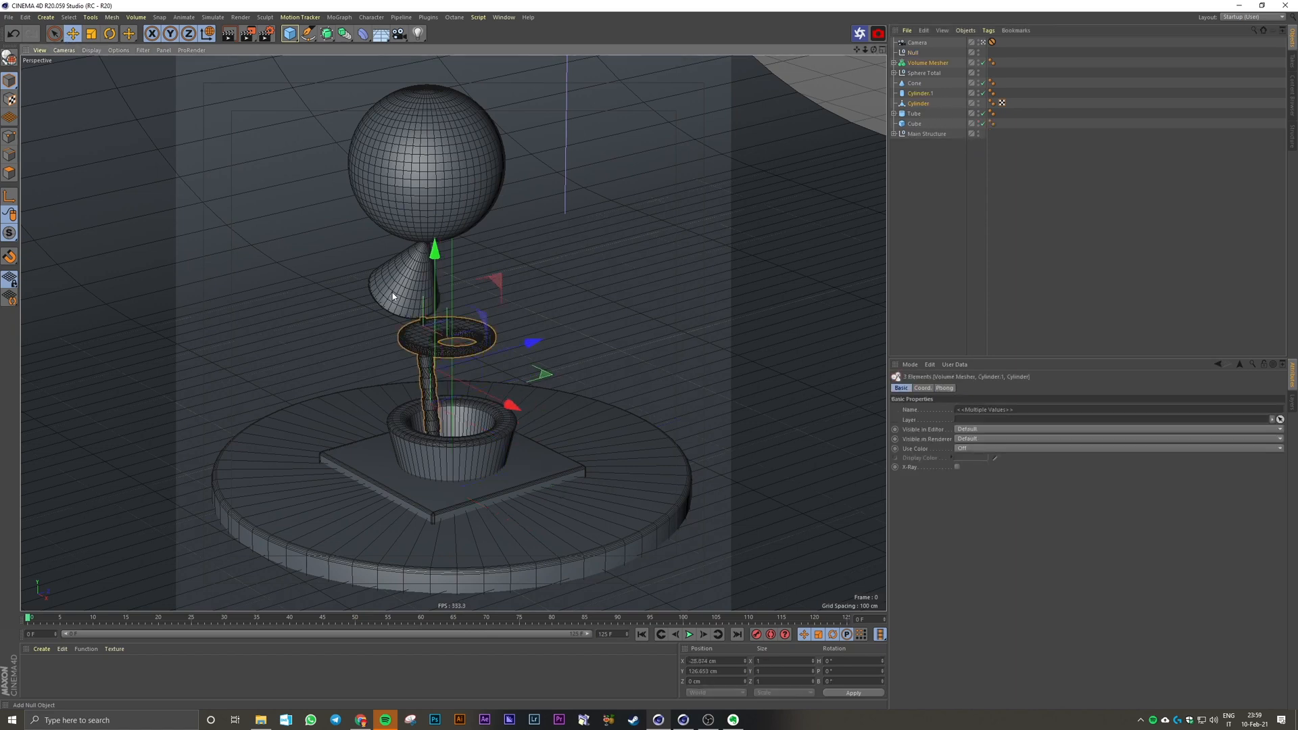
shift+click(395, 295)
shift+click(411, 160)
shift+click(433, 211)
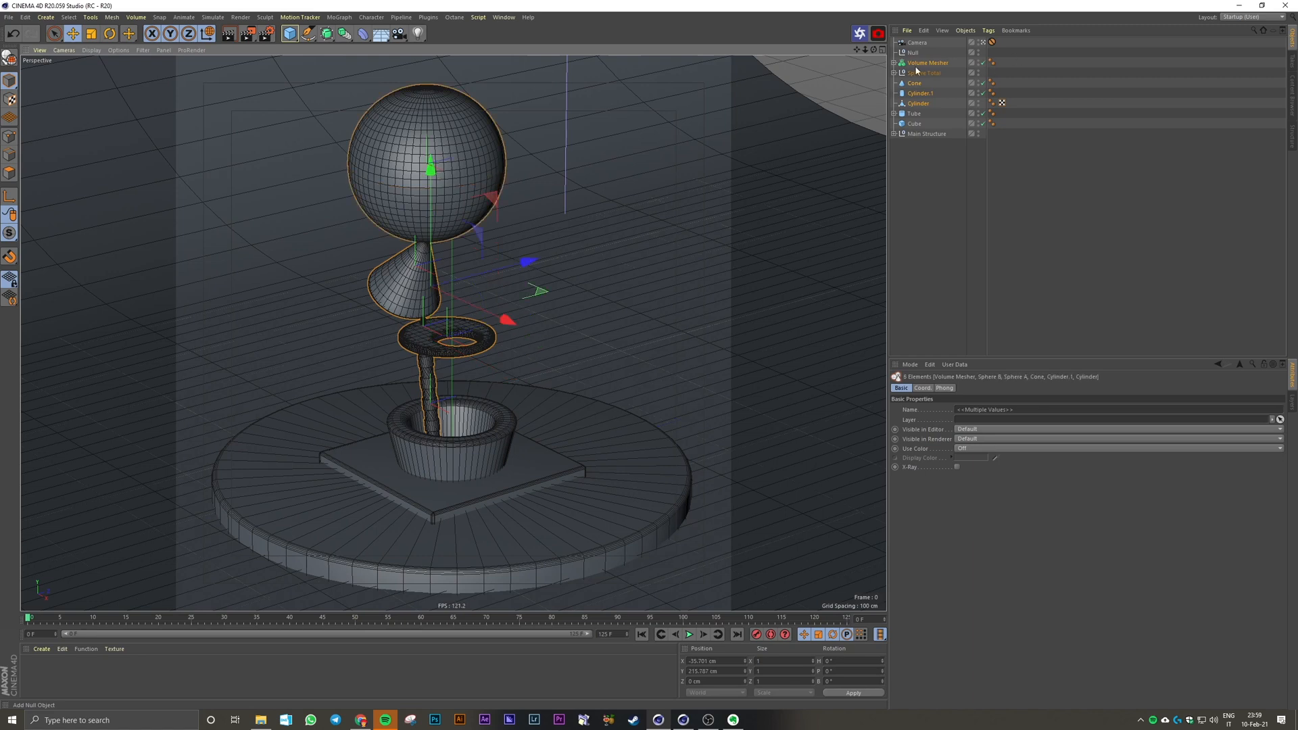
drag(917, 68, 914, 52)
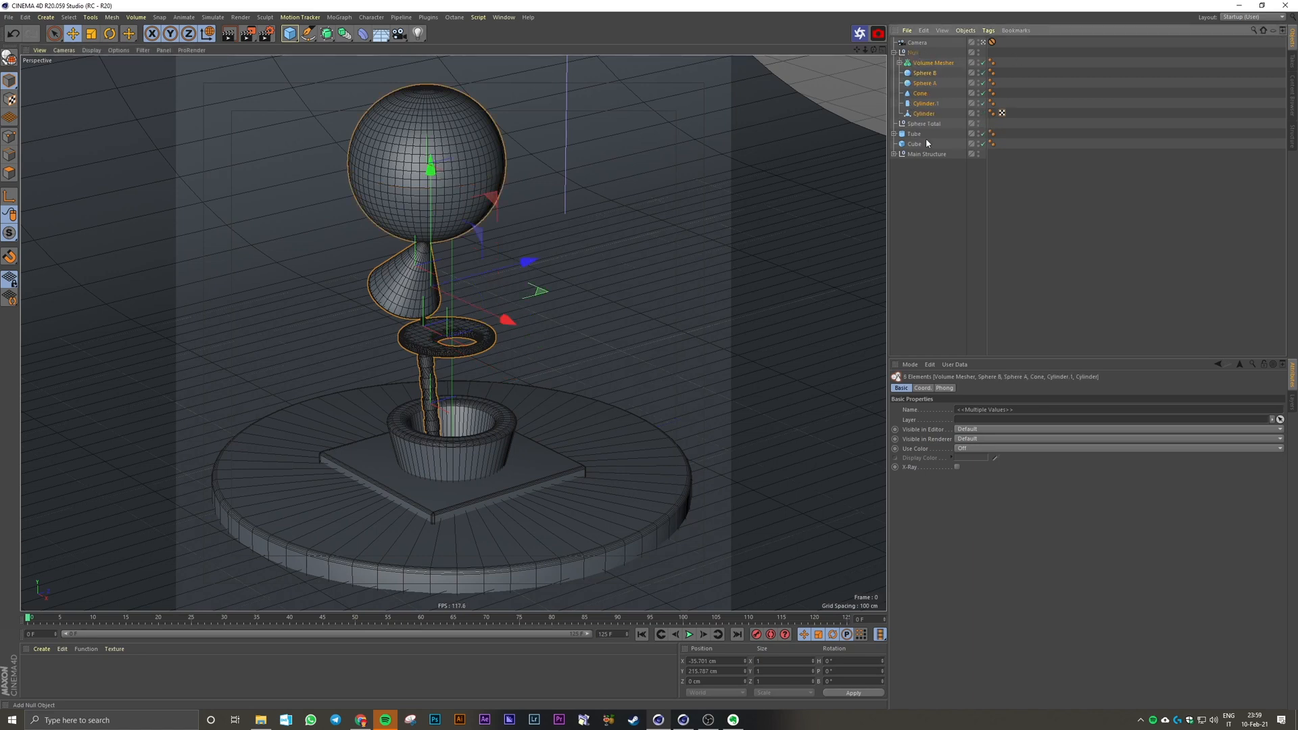
Step: Try rotating the null with its objects around the vertical axis, then undo the rotation
click(912, 52)
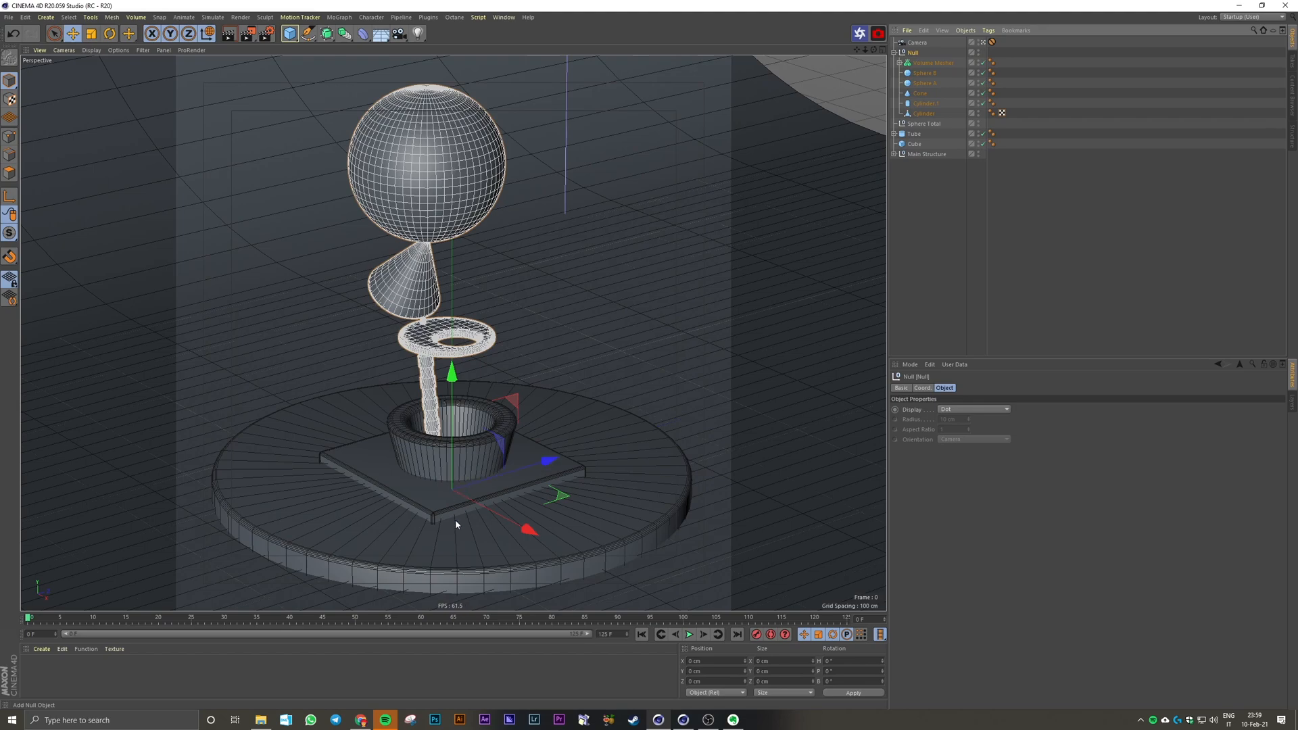
key(r)
drag(455, 519, 398, 543)
key(ctrl+z)
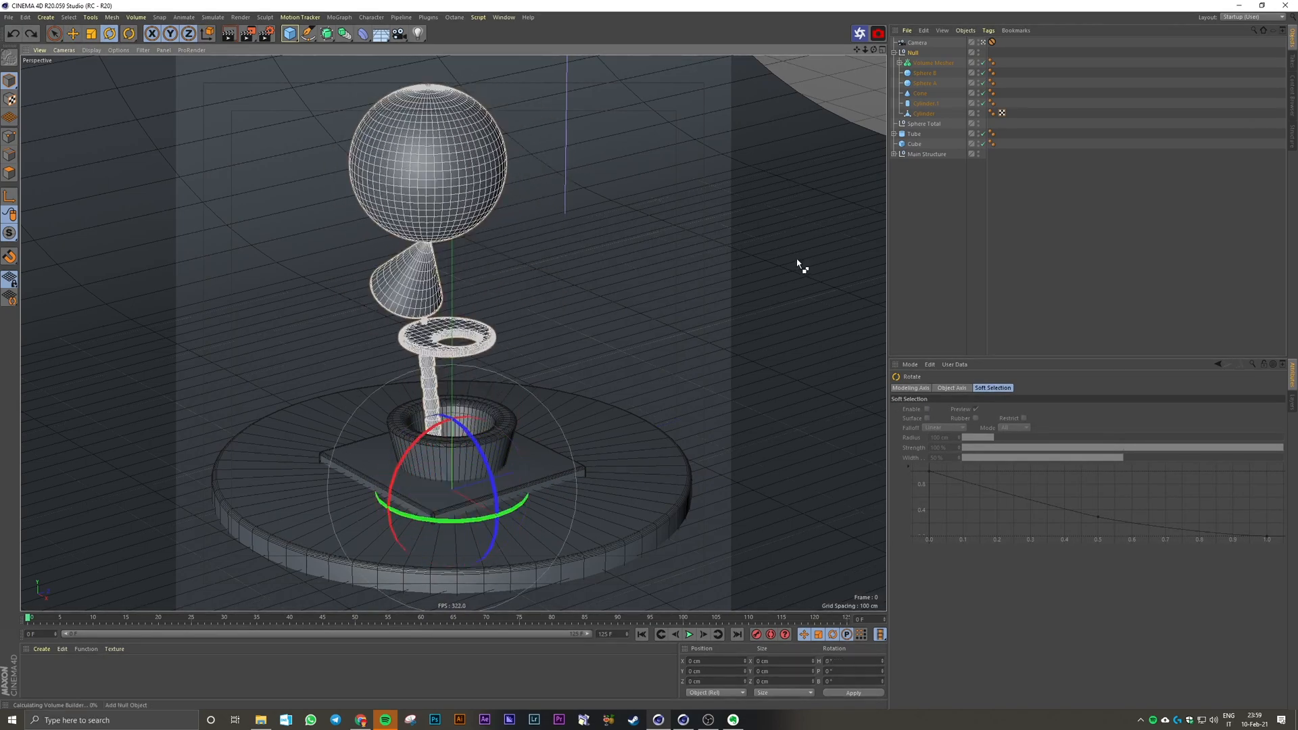
click(1017, 235)
Step: Rename the null as All Moving Objects
double_click(913, 52)
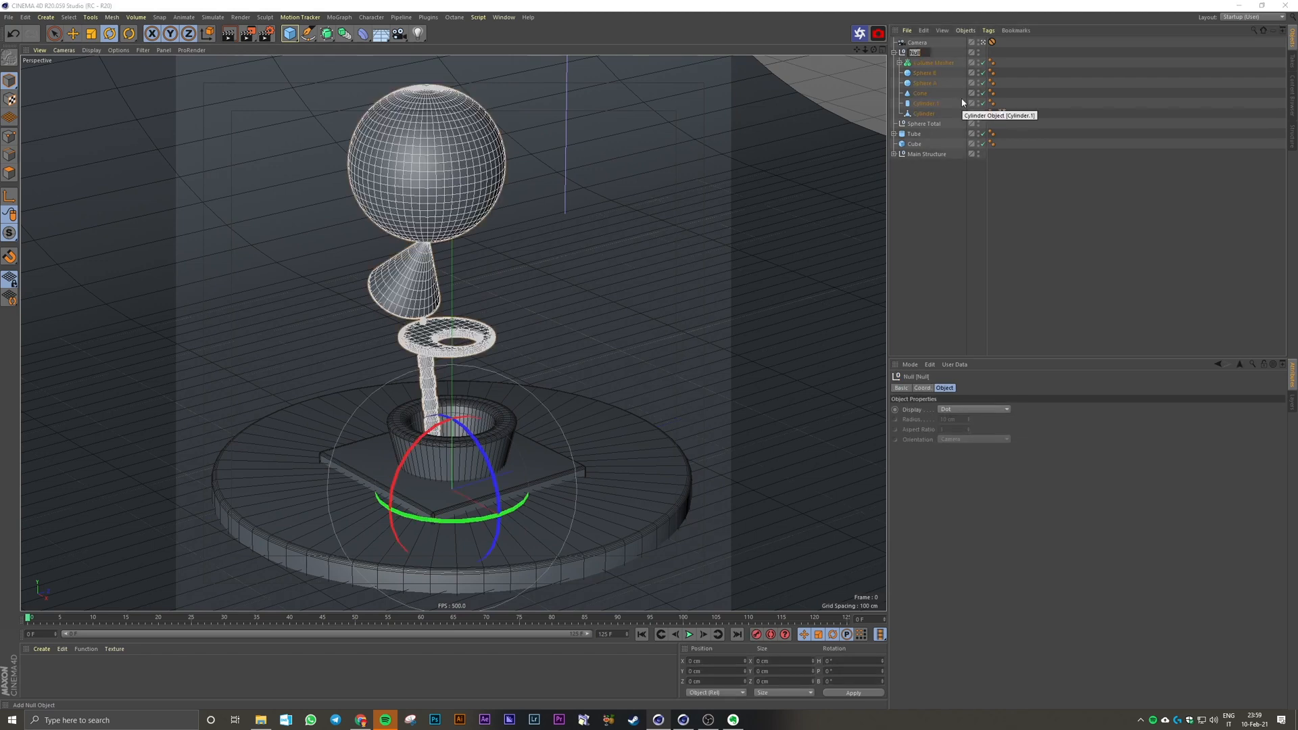
text(All Objects)
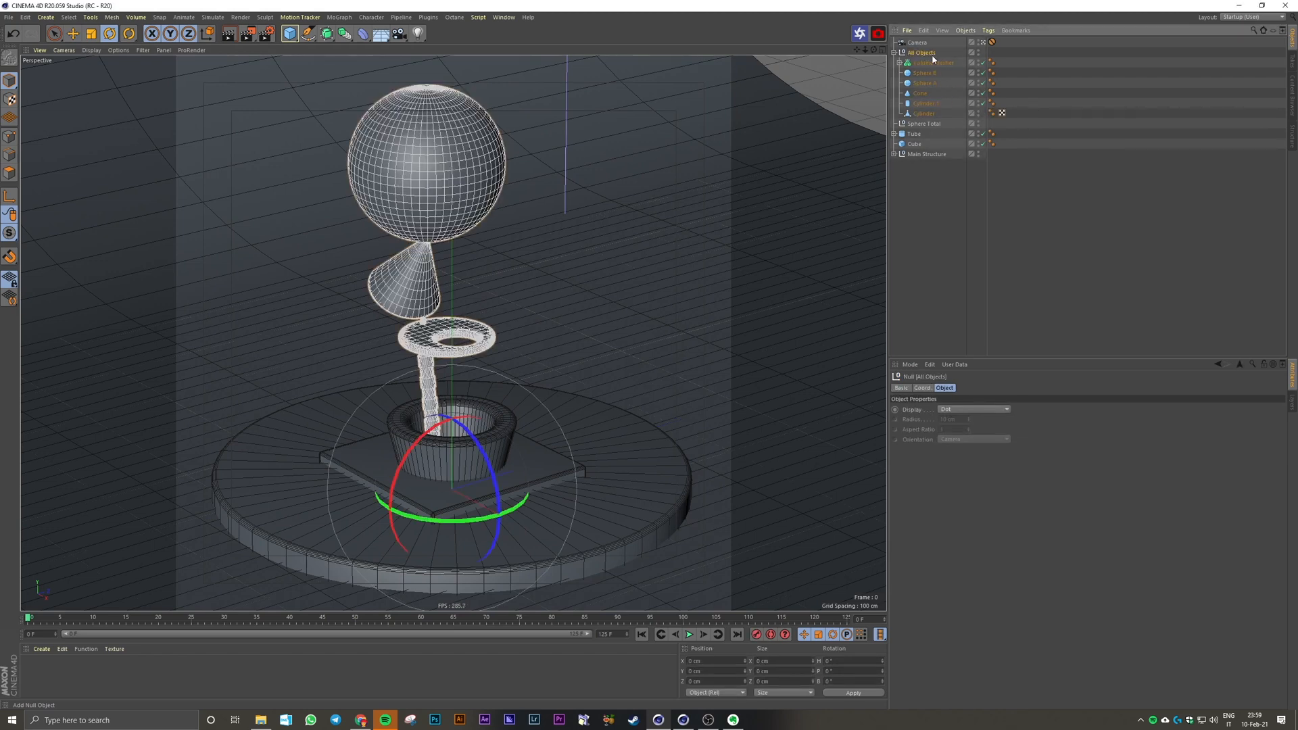
key(Return)
text(Moving)
key(Return)
Step: Switch the viewport display to Gouraud shading without lines
click(990, 315)
key(n)
key(a)
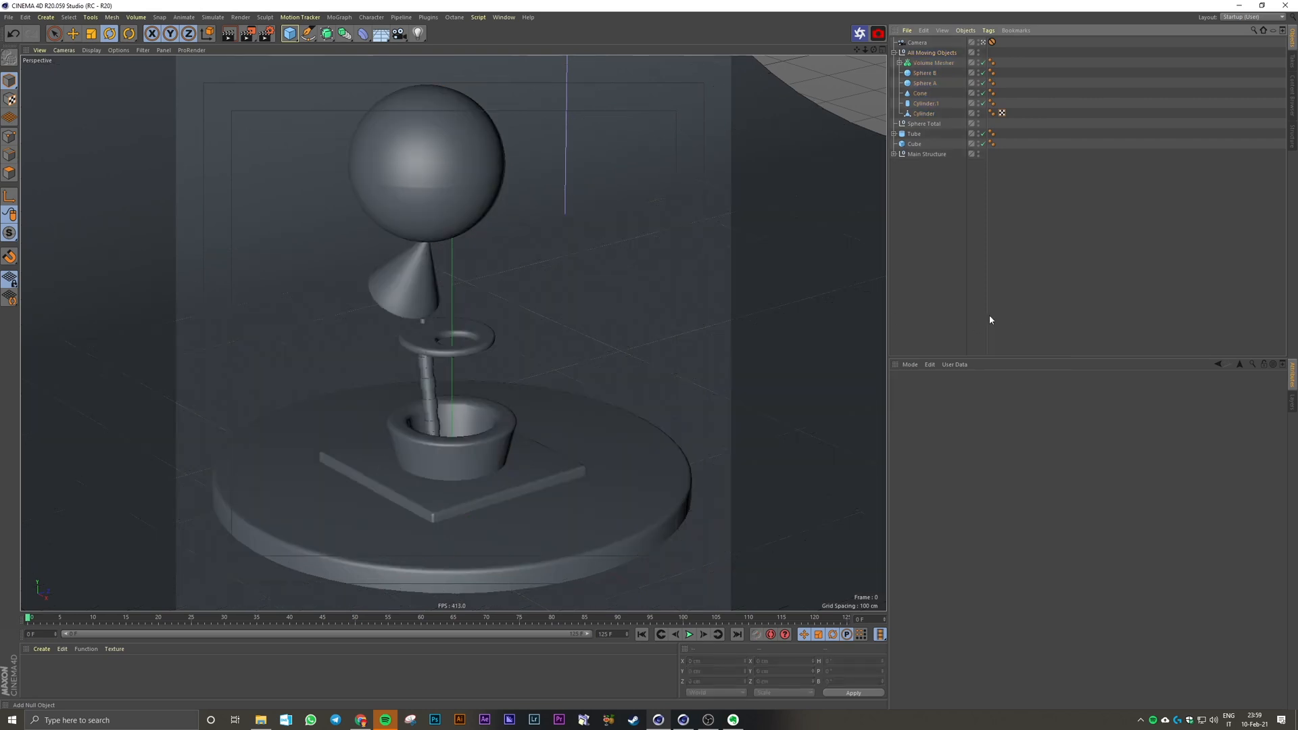
Step: Keyframe the All Moving Objects null's heading rotation at 0° on frame 0 and set it to 720° at frame 125
click(920, 54)
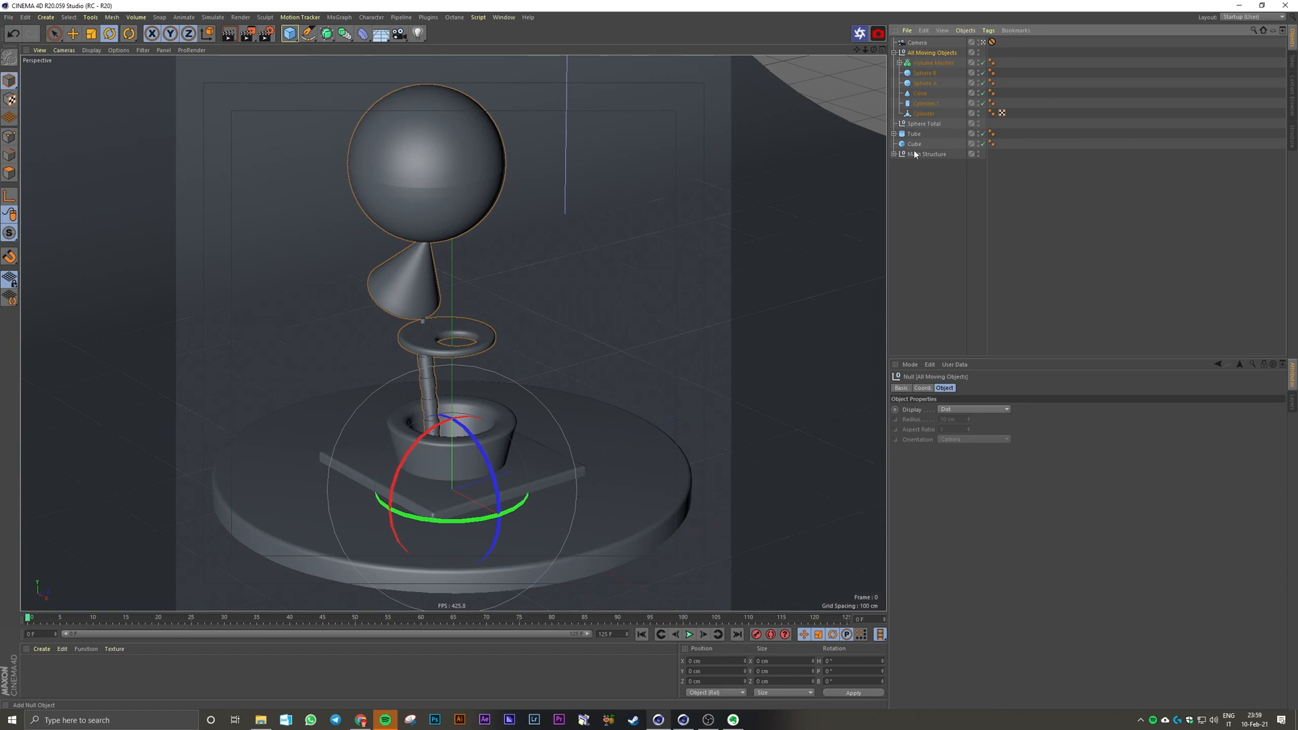
click(923, 388)
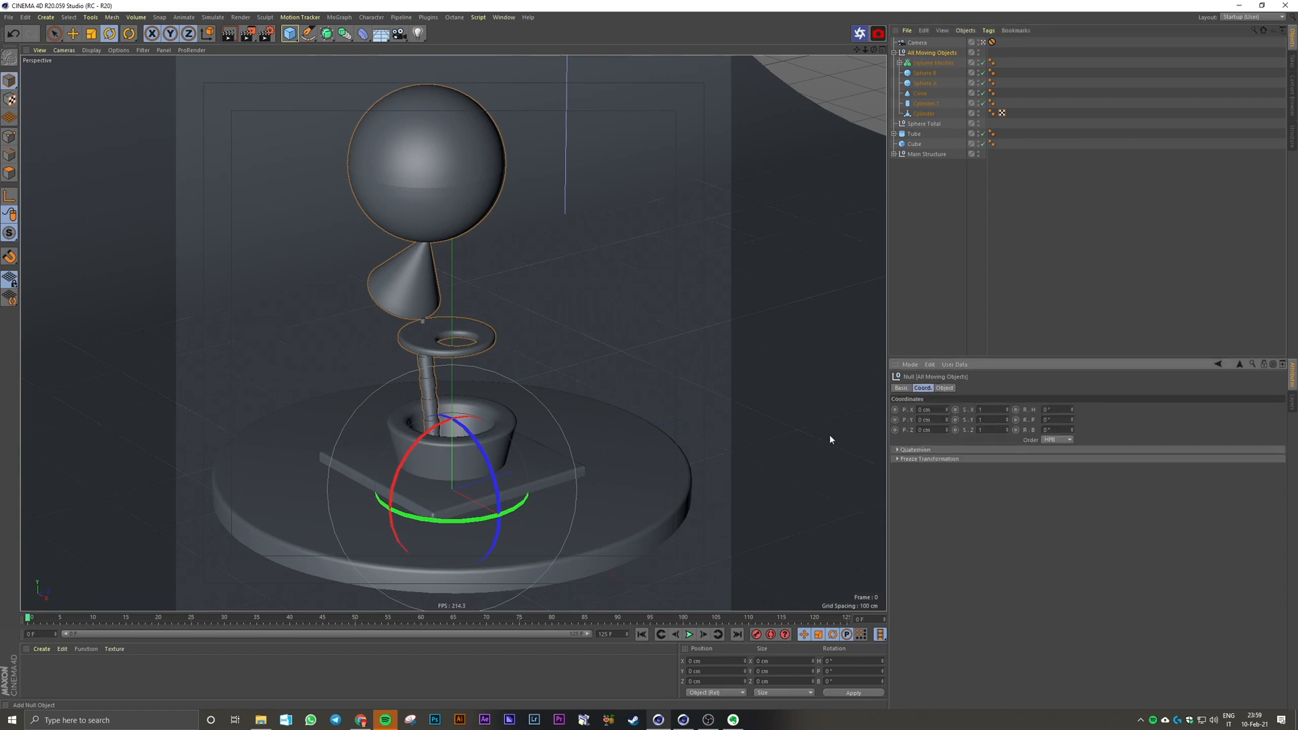
drag(1072, 410, 1071, 409)
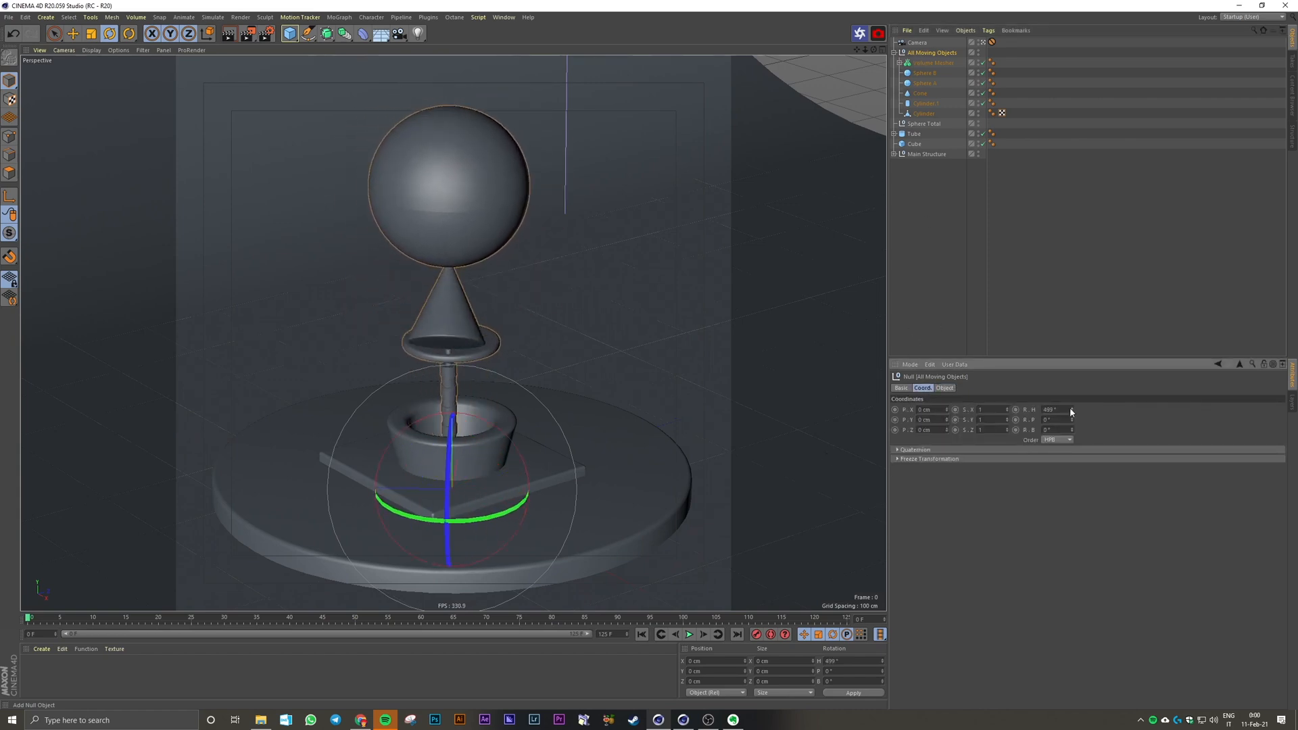
key(ctrl+z)
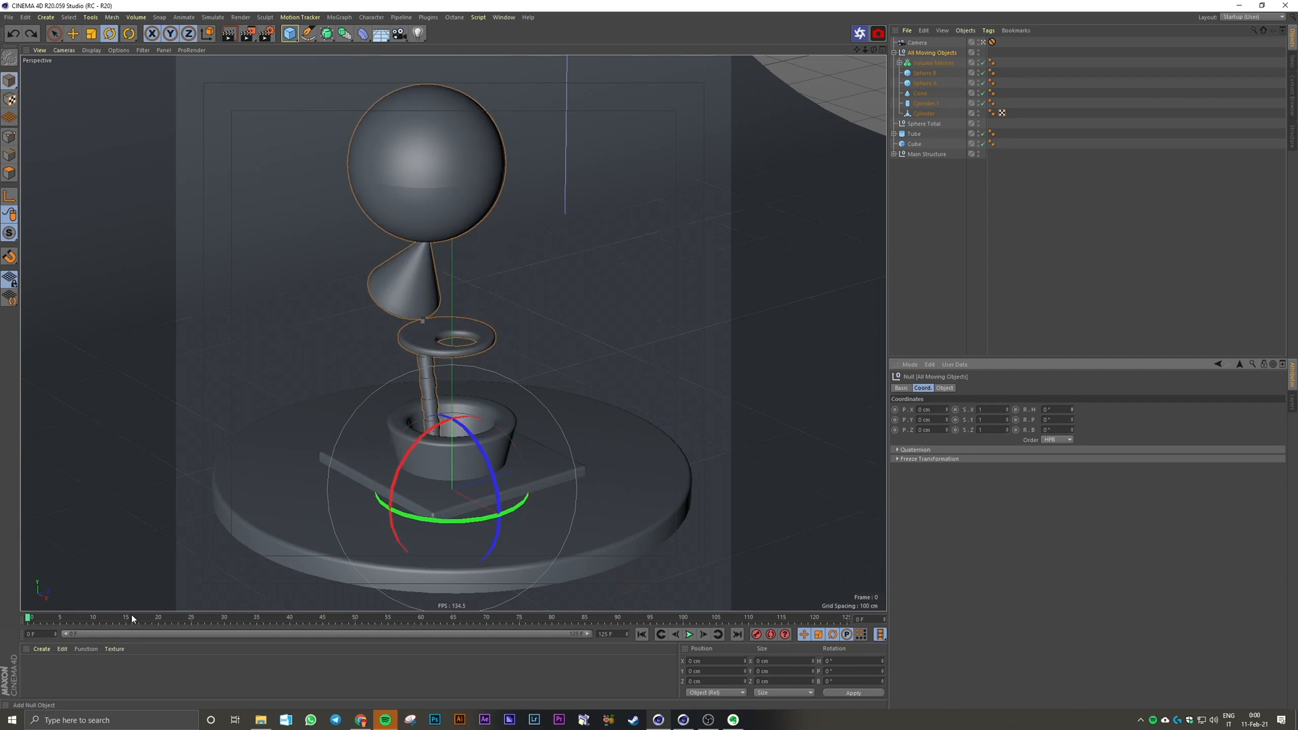
ctrl+click(1015, 409)
drag(29, 618, 957, 601)
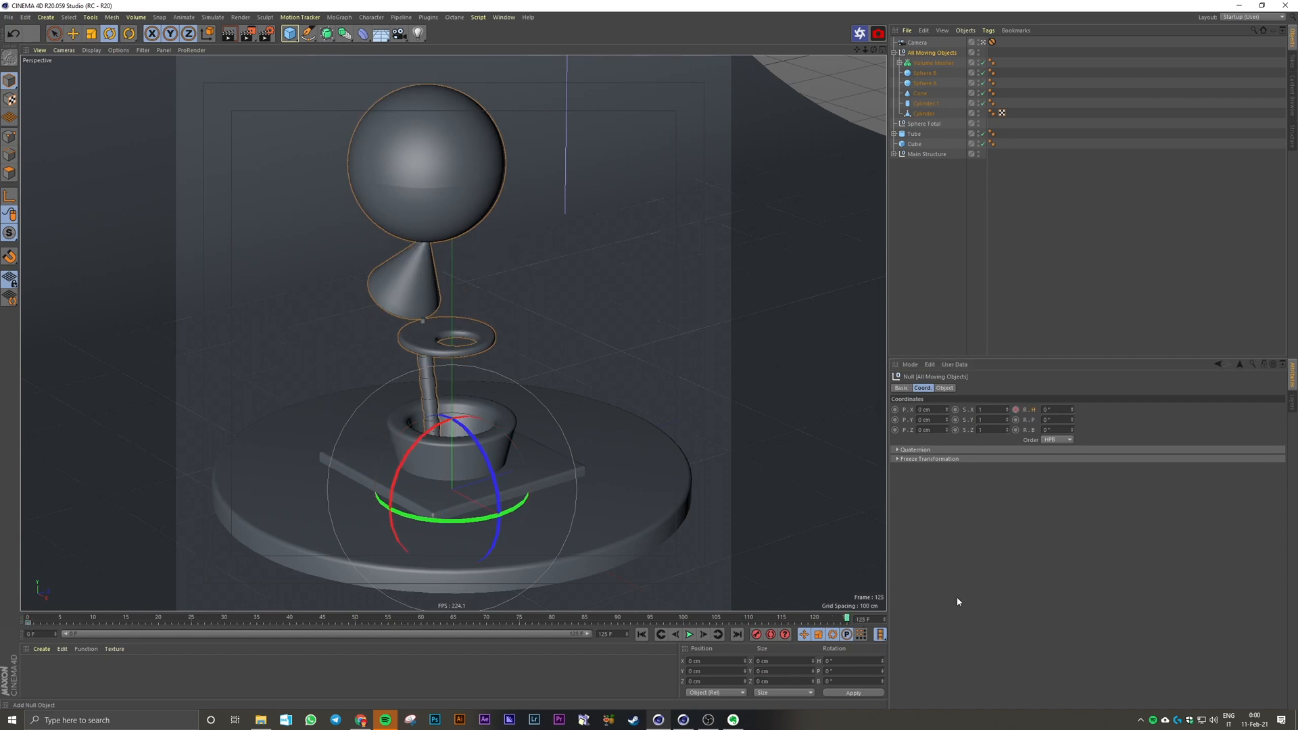
click(1045, 409)
text(360)
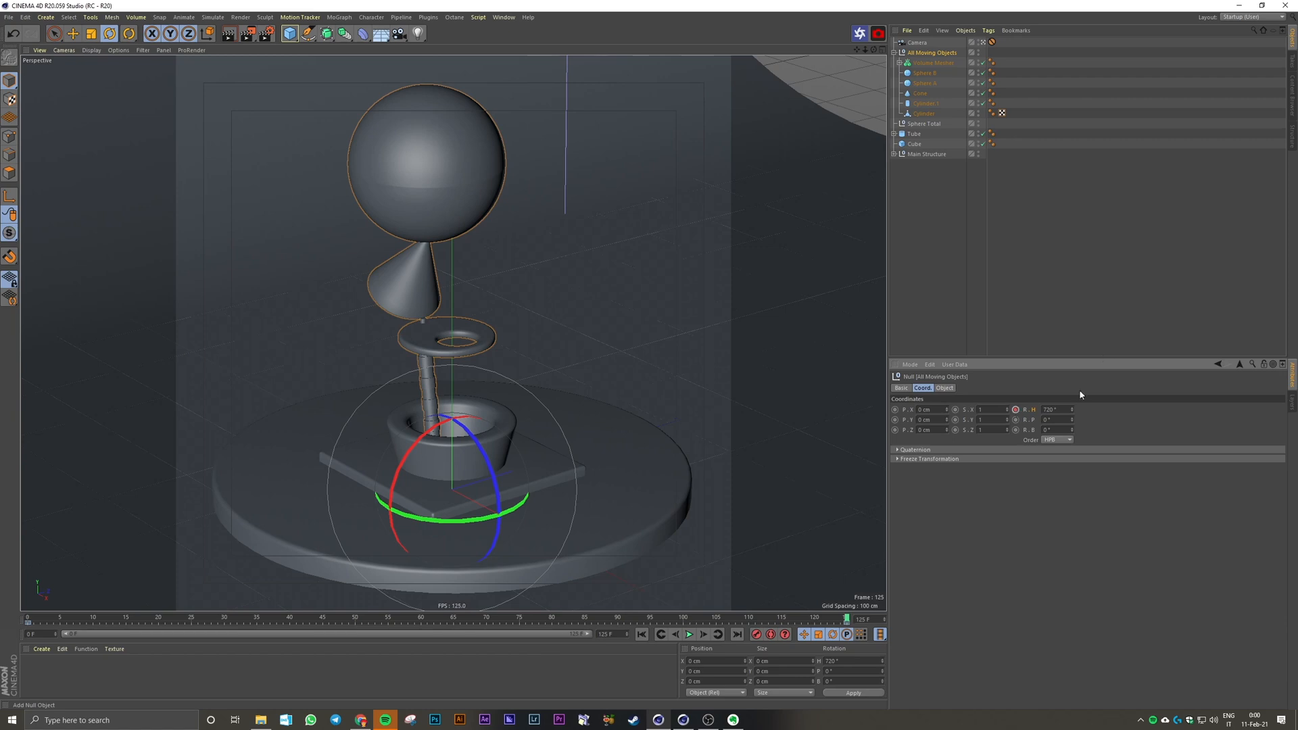
Step: Check the null's rotation at the first and last frames, and play and scrub through the animation
click(642, 636)
click(738, 635)
click(642, 635)
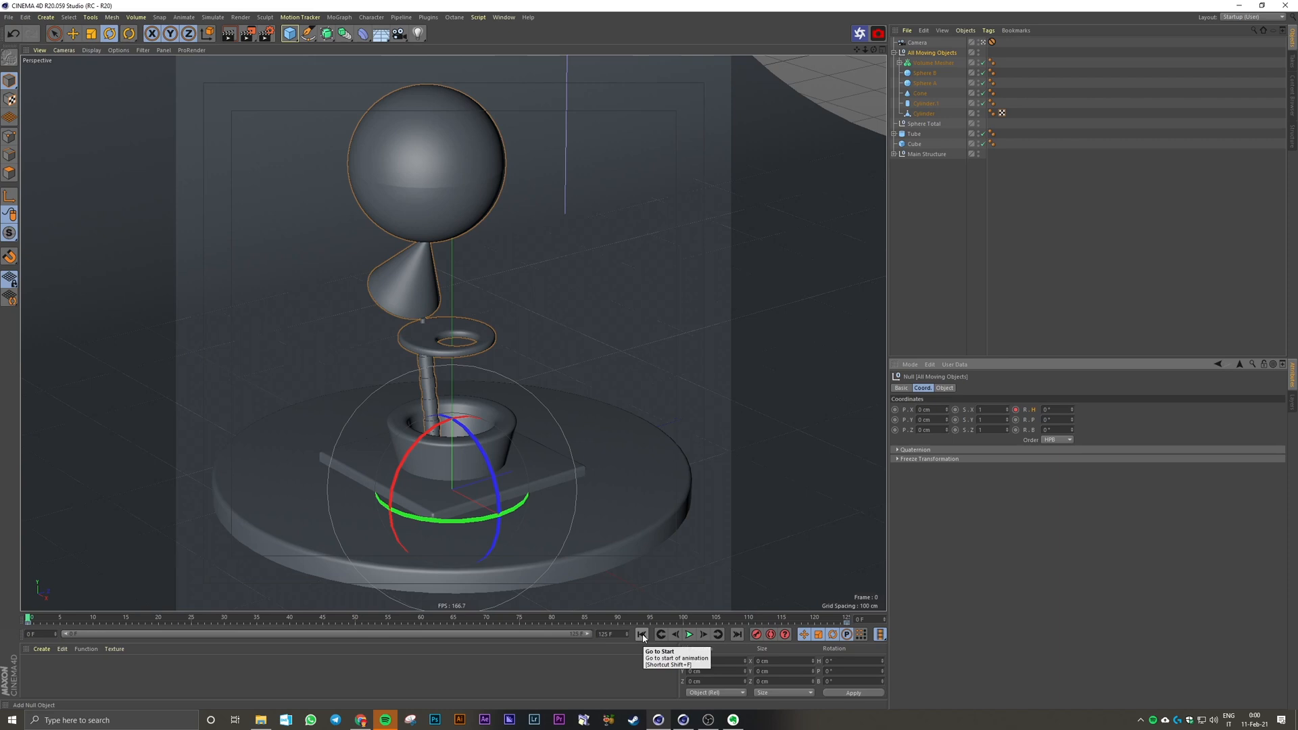
click(689, 634)
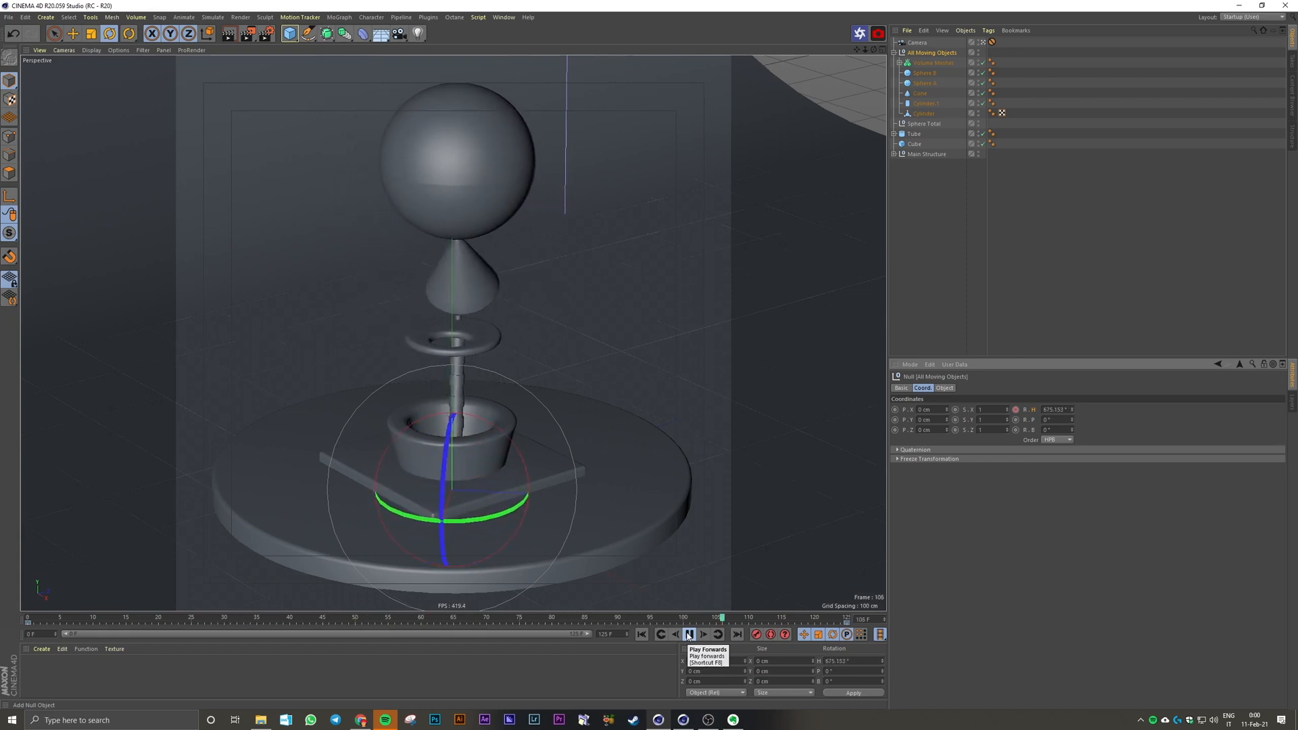
click(689, 634)
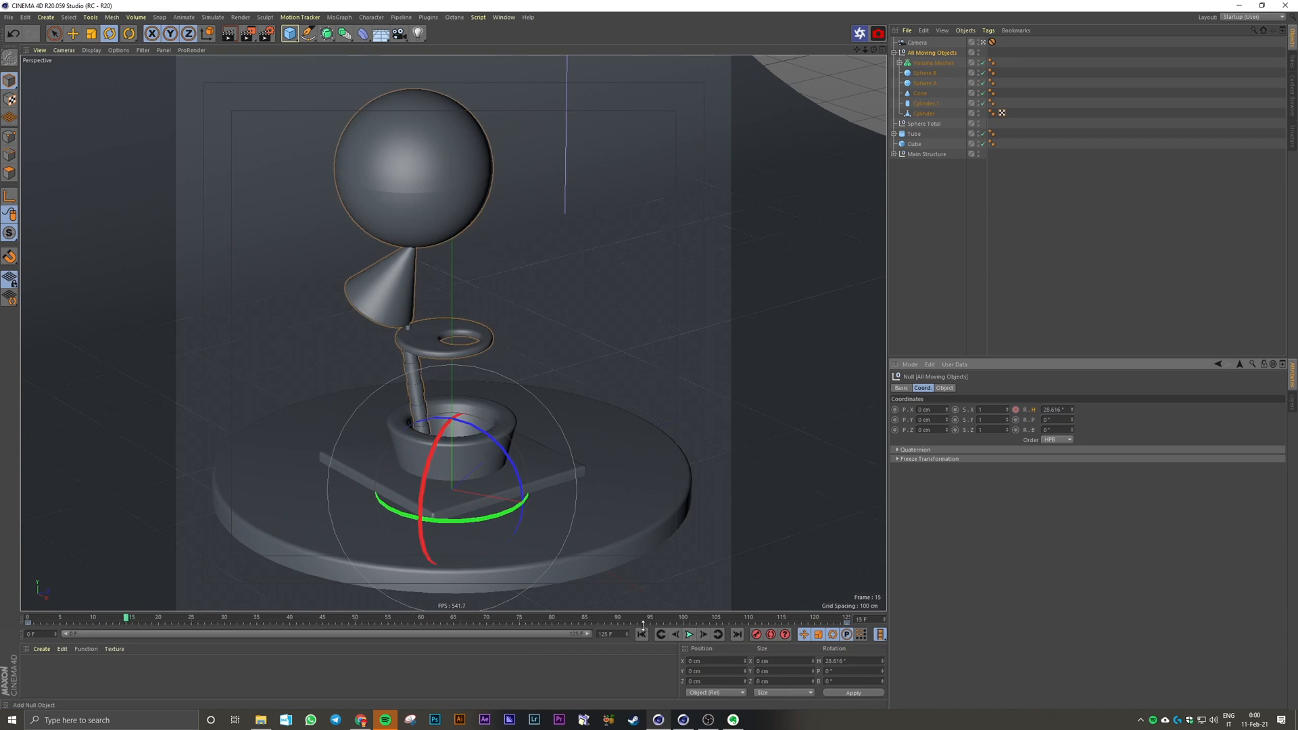
click(642, 635)
drag(422, 618, 203, 634)
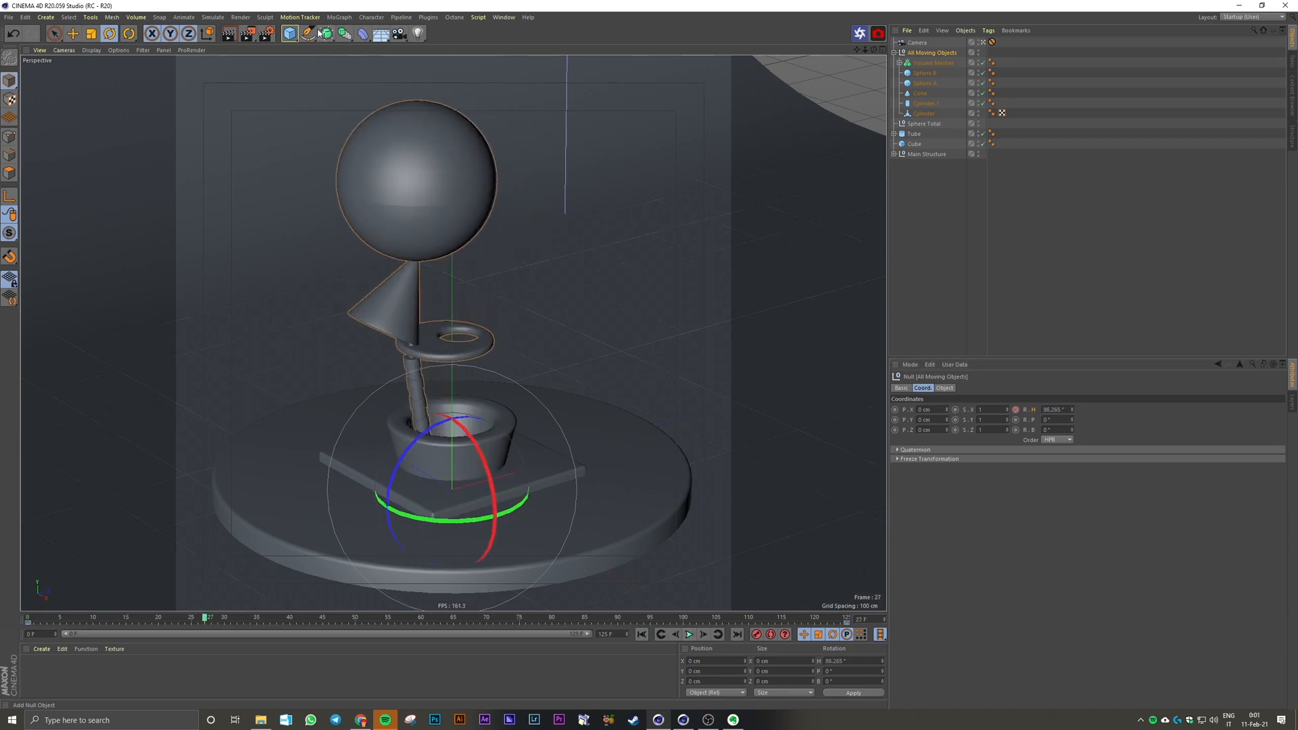
Step: Open the Timeline (Dope Sheet) and show the null's Rotation.H track over the full range from frame 0 to 125
click(494, 18)
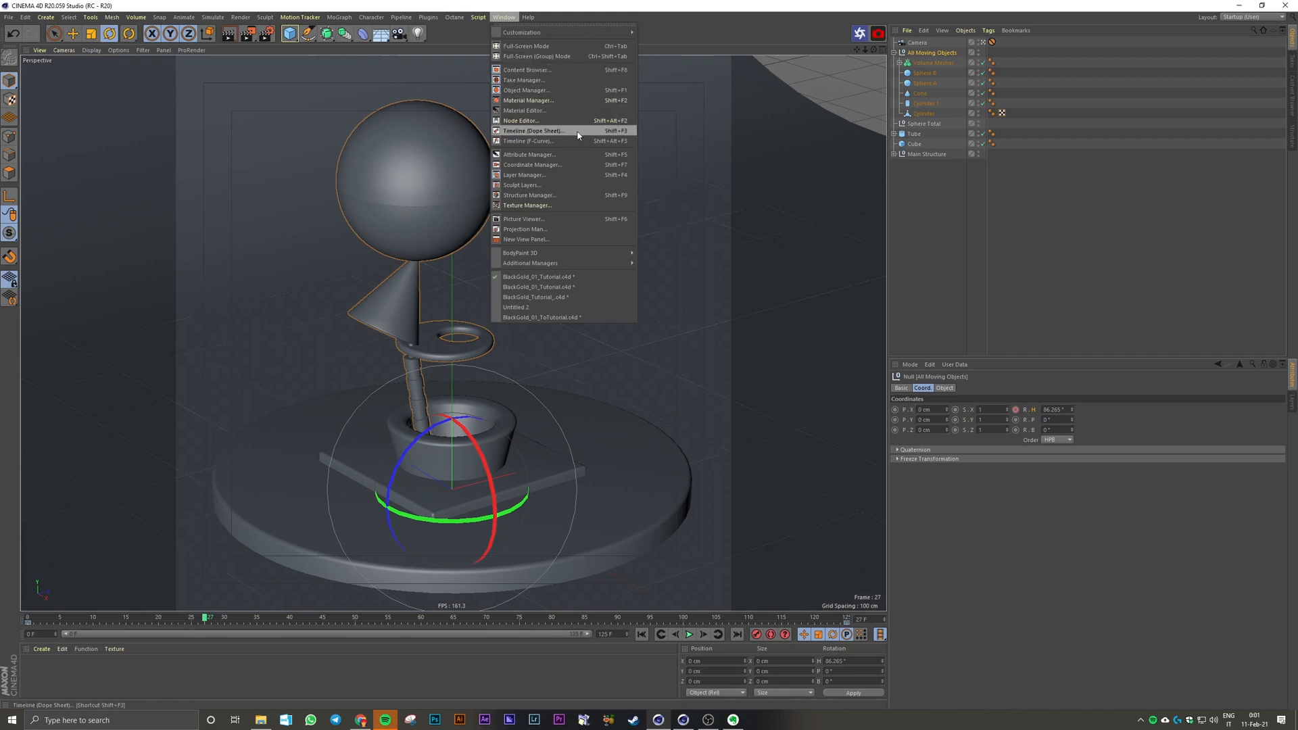
click(533, 131)
click(591, 202)
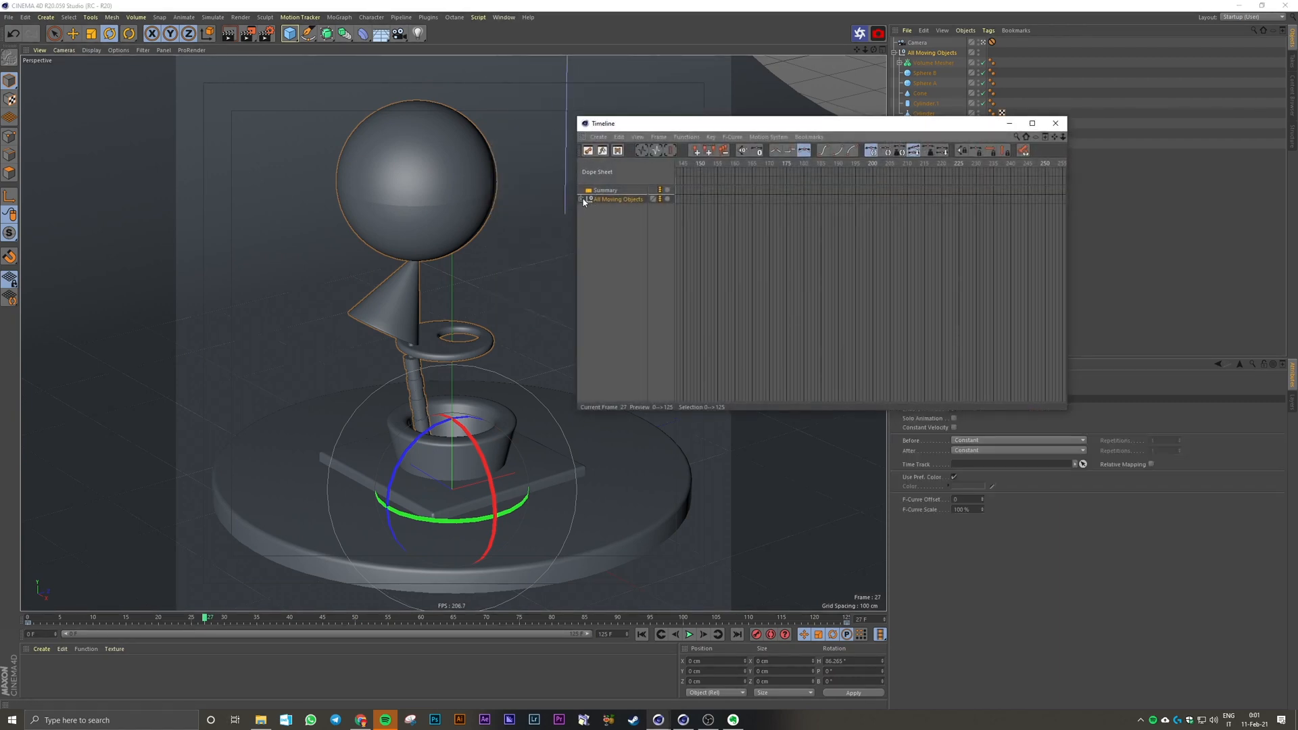
click(581, 199)
click(592, 211)
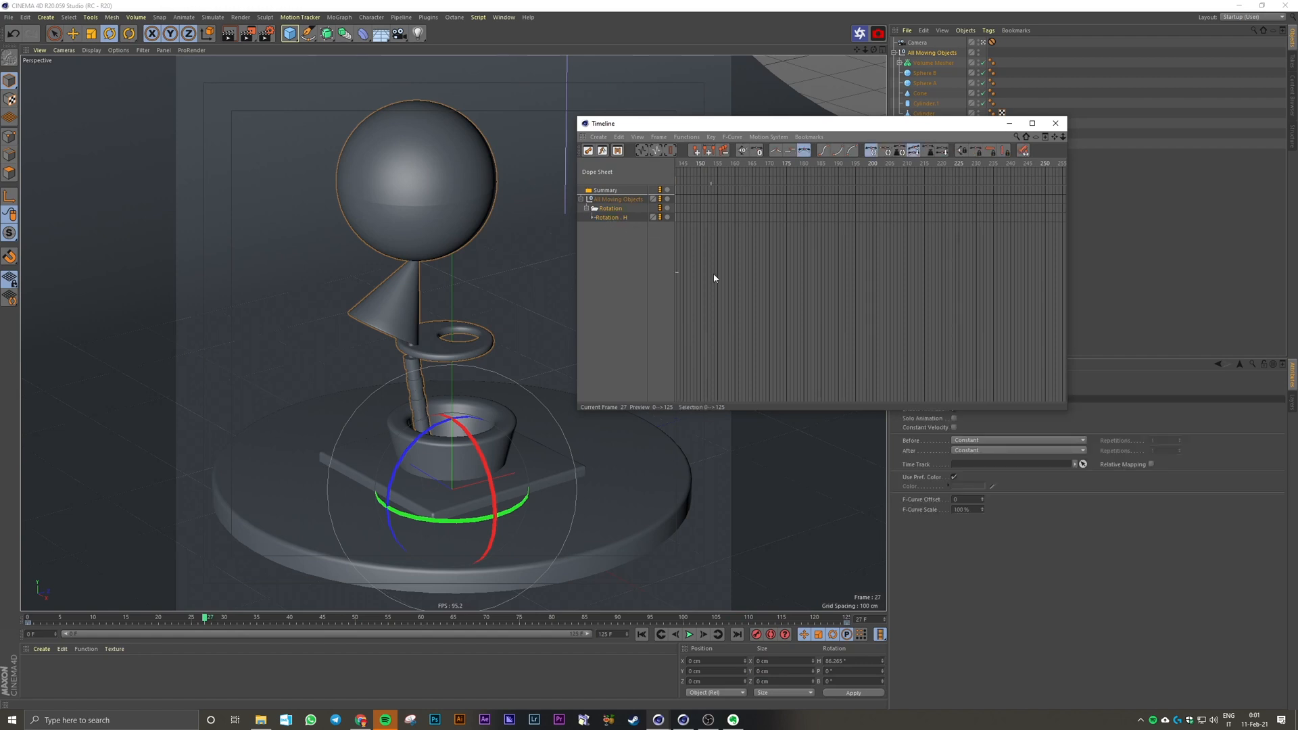
alt+middle_drag(769, 295, 966, 284)
alt+right_drag(768, 282, 806, 267)
alt+middle_drag(806, 267, 918, 269)
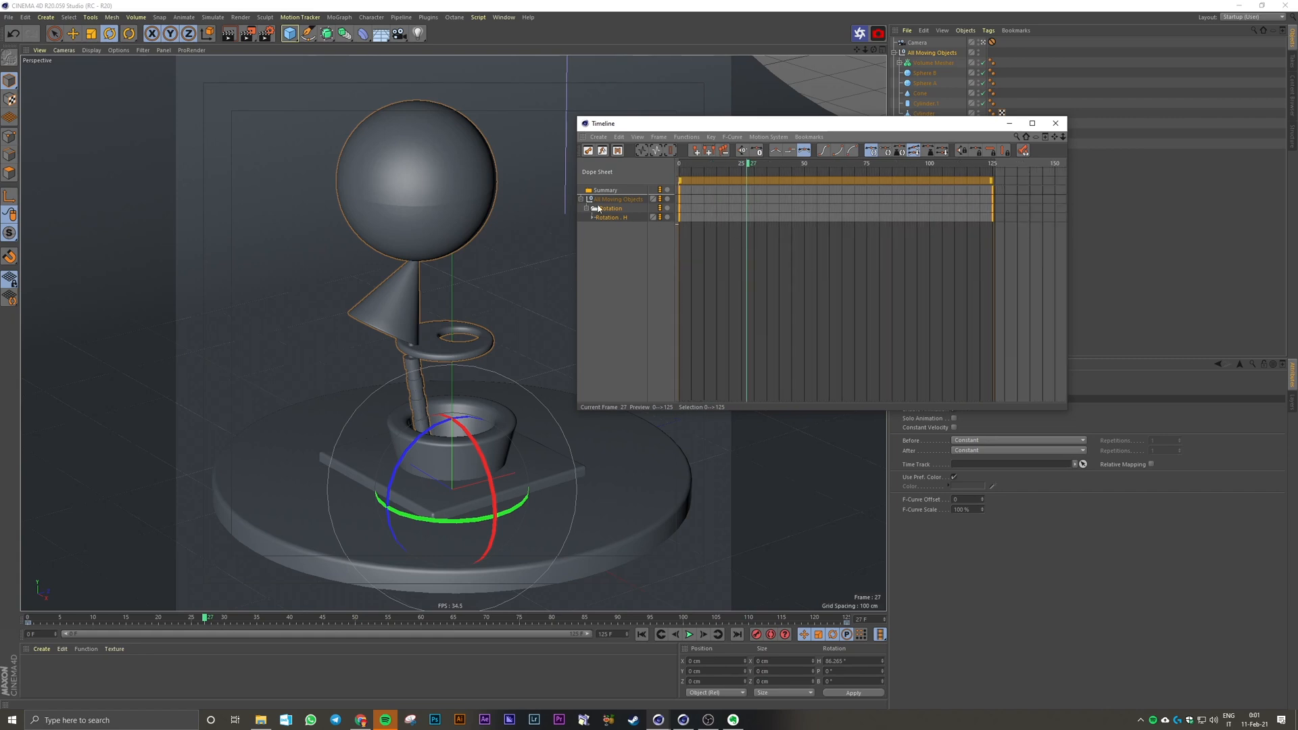
Step: Switch the Timeline to F-Curve mode and set both Rotation.H keys to linear interpolation
click(606, 154)
alt+right_drag(880, 294, 890, 291)
drag(984, 206, 688, 381)
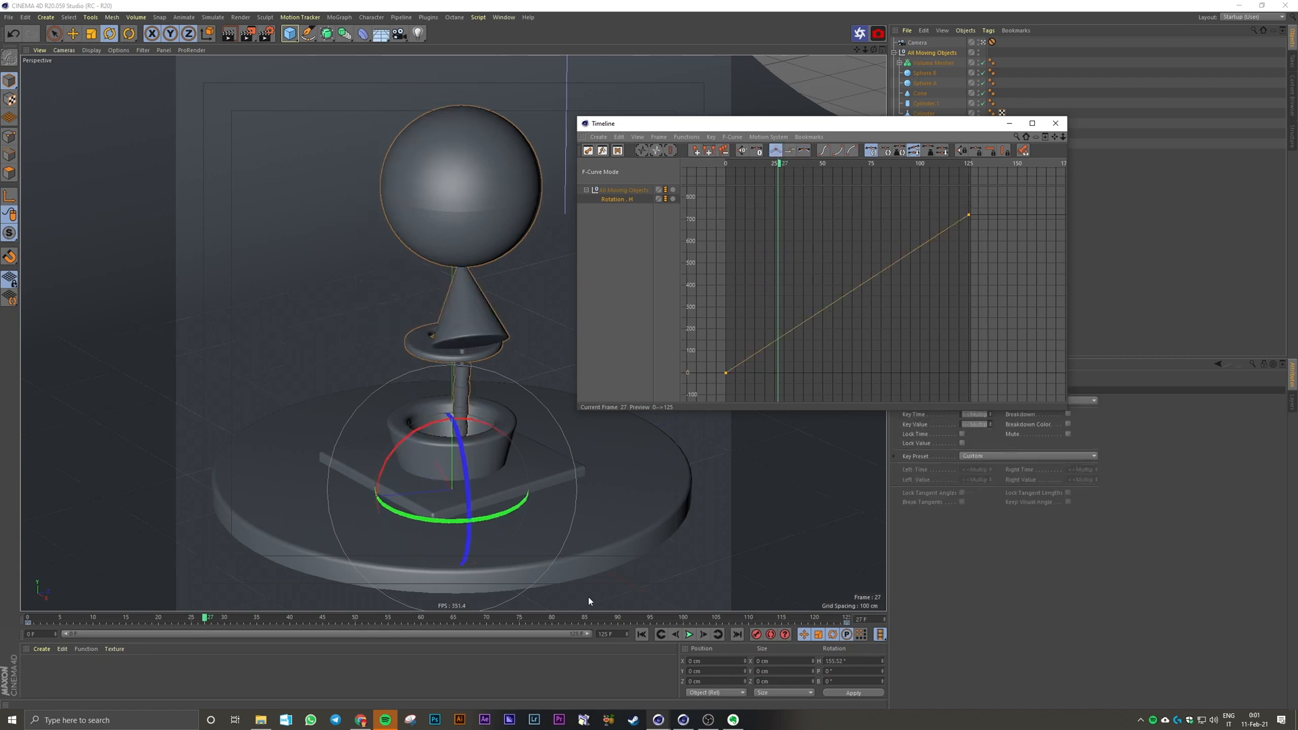
Step: Play the linear rotation from the first frame, close the Timeline window and return to frame 0
click(642, 635)
click(689, 634)
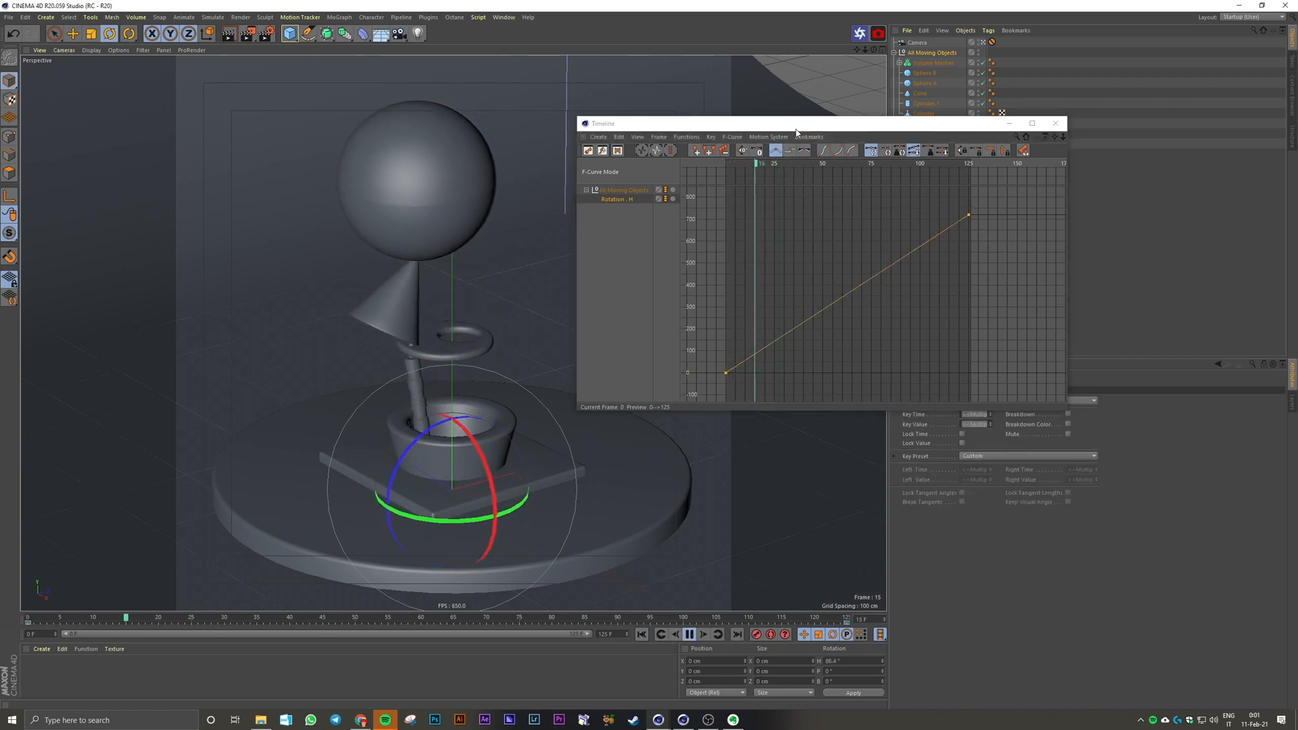
drag(796, 128, 855, 119)
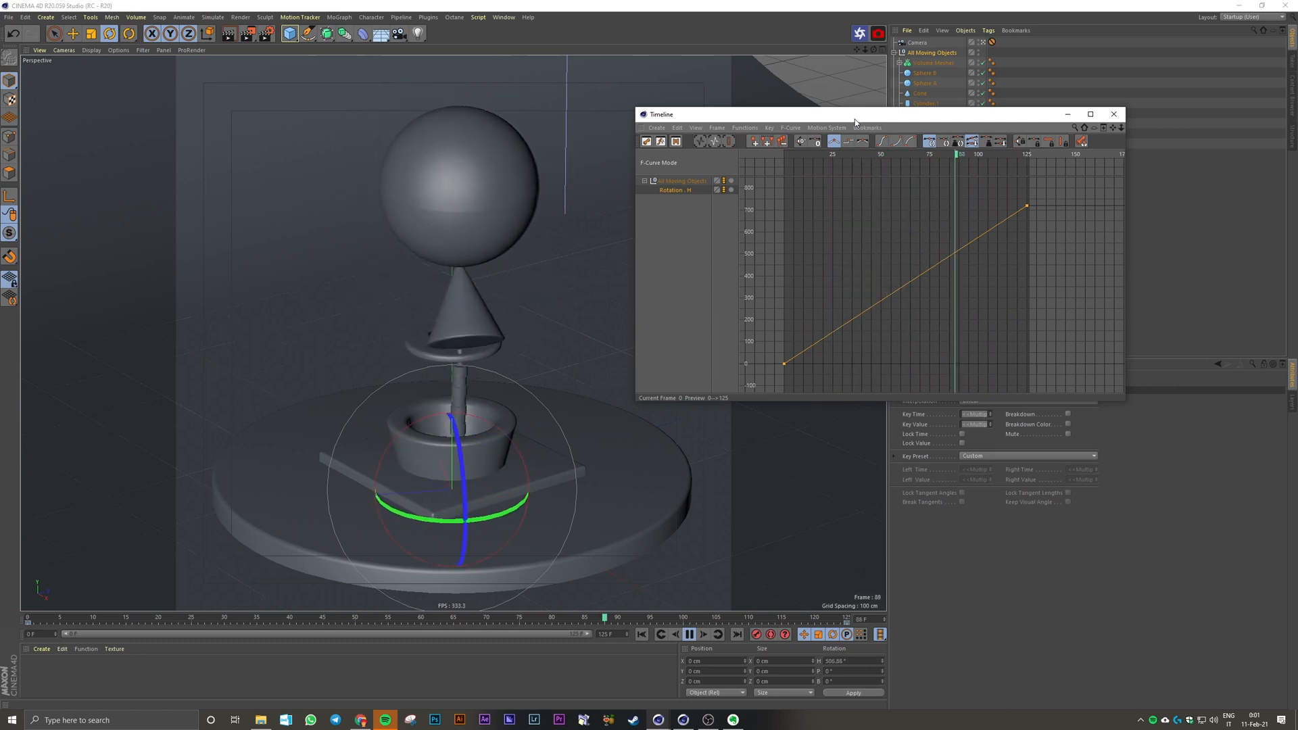
click(1114, 114)
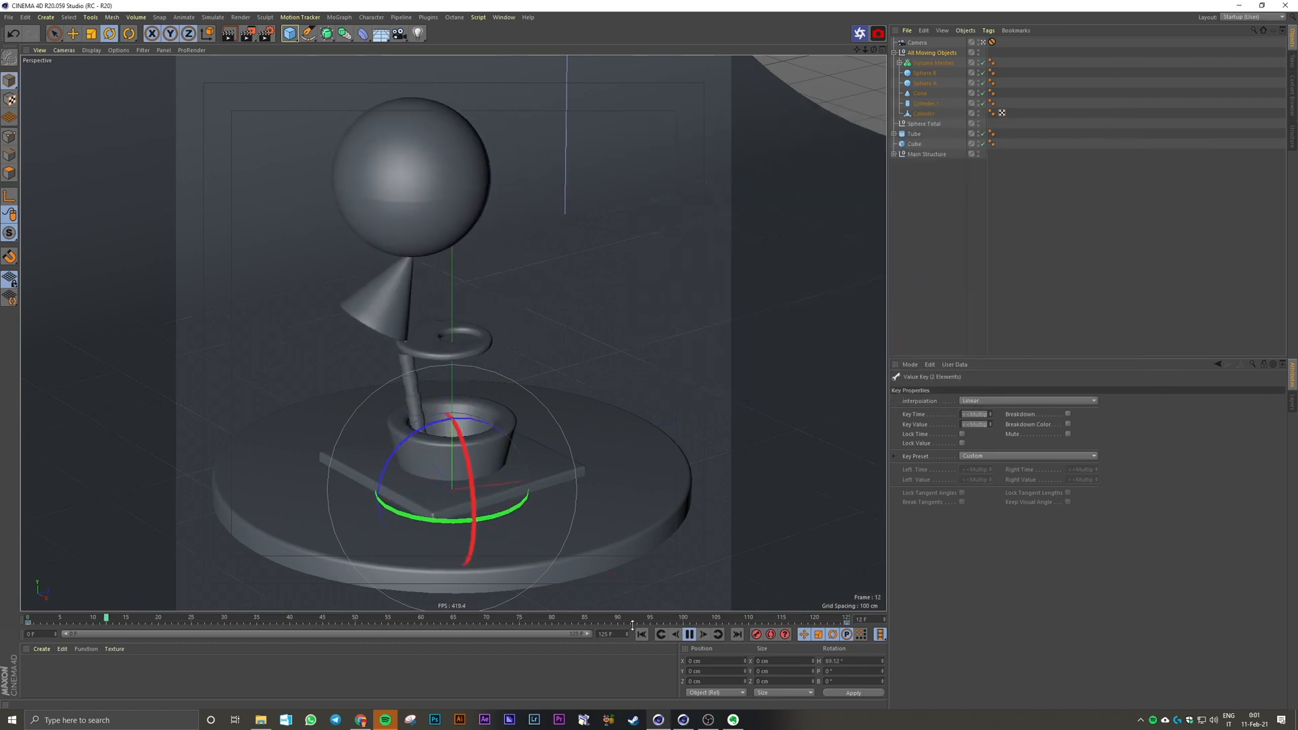
click(689, 634)
click(641, 635)
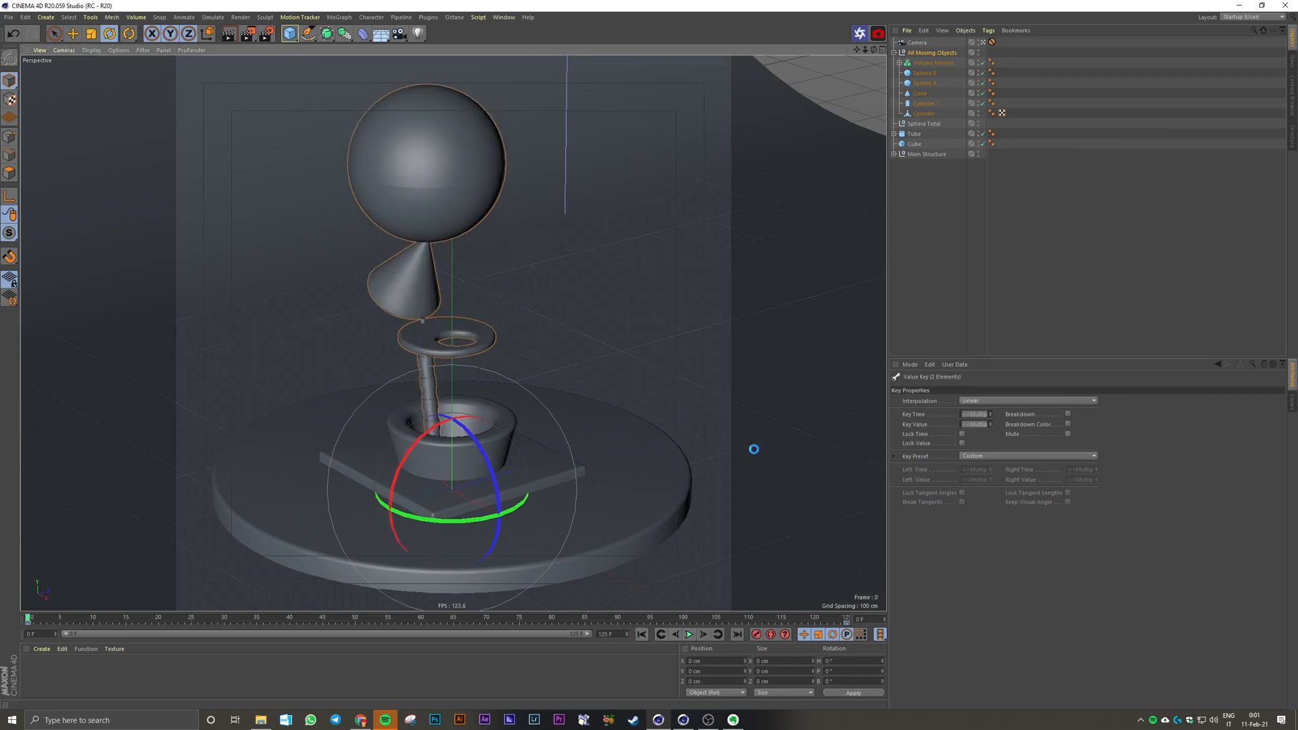
click(1034, 261)
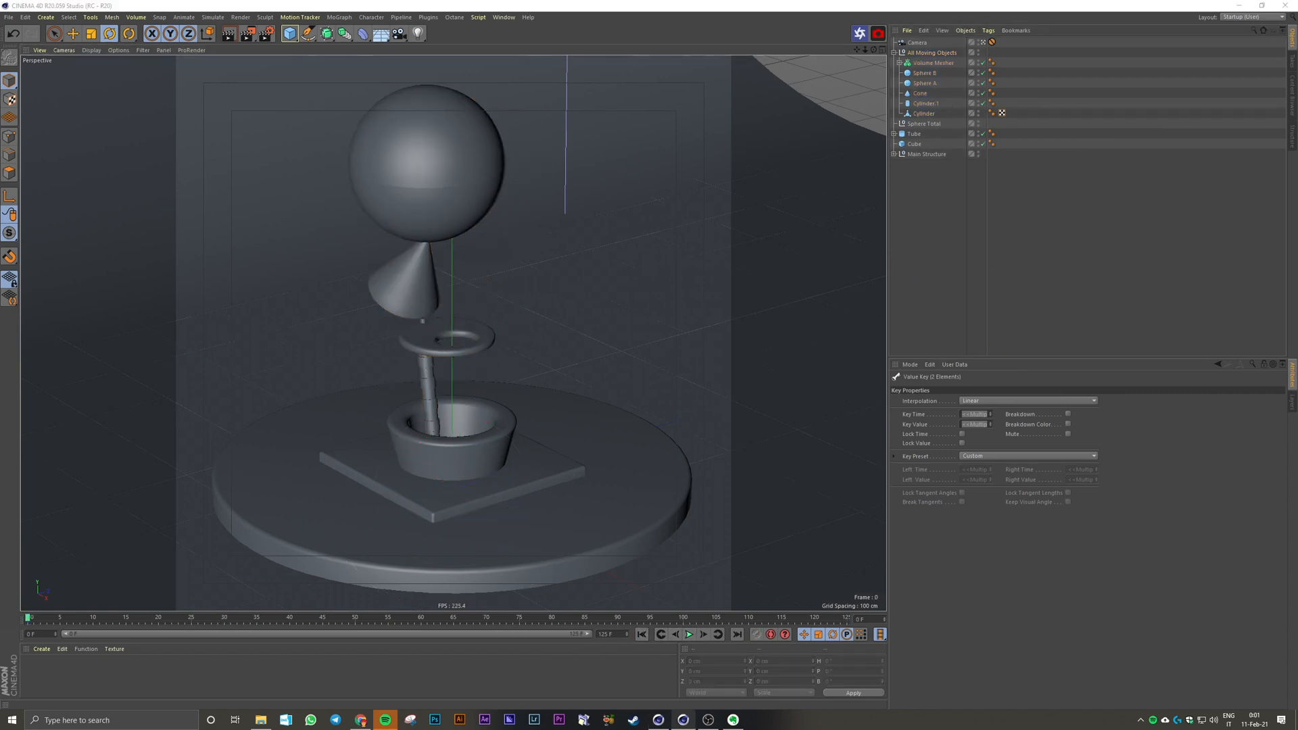
click(413, 283)
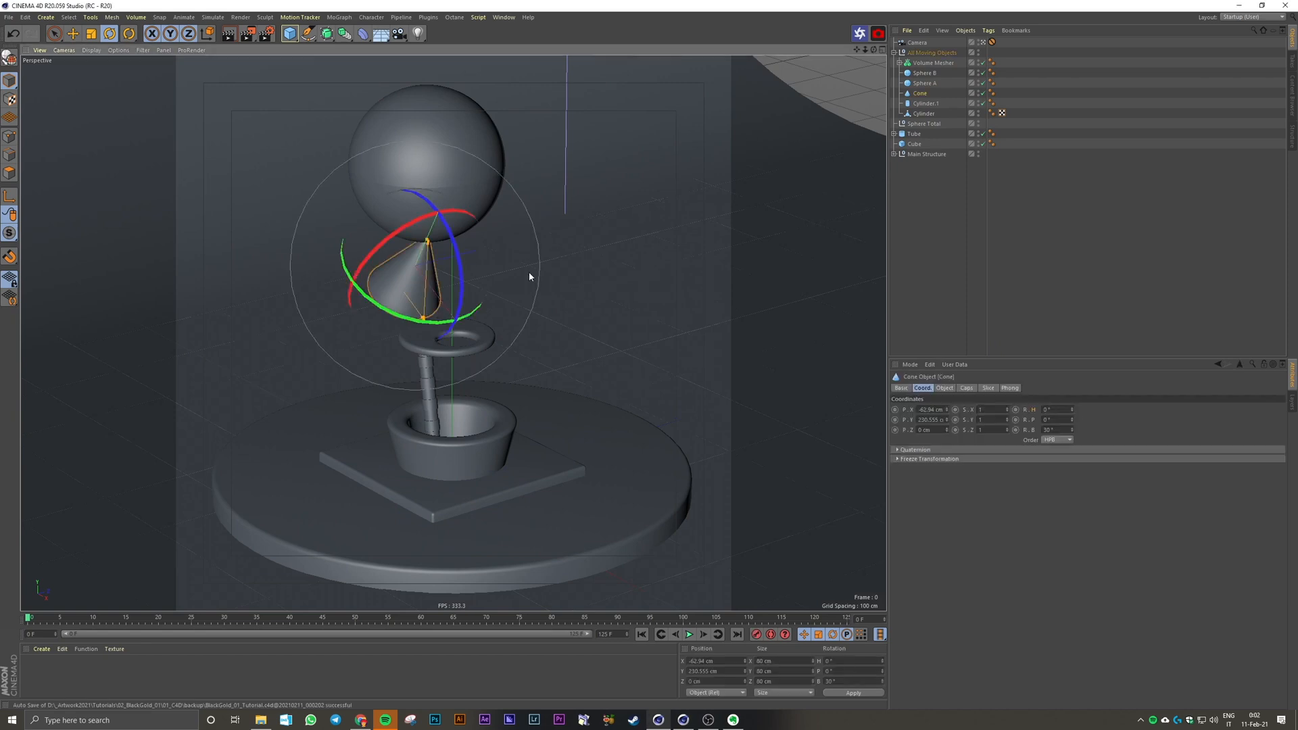
click(967, 278)
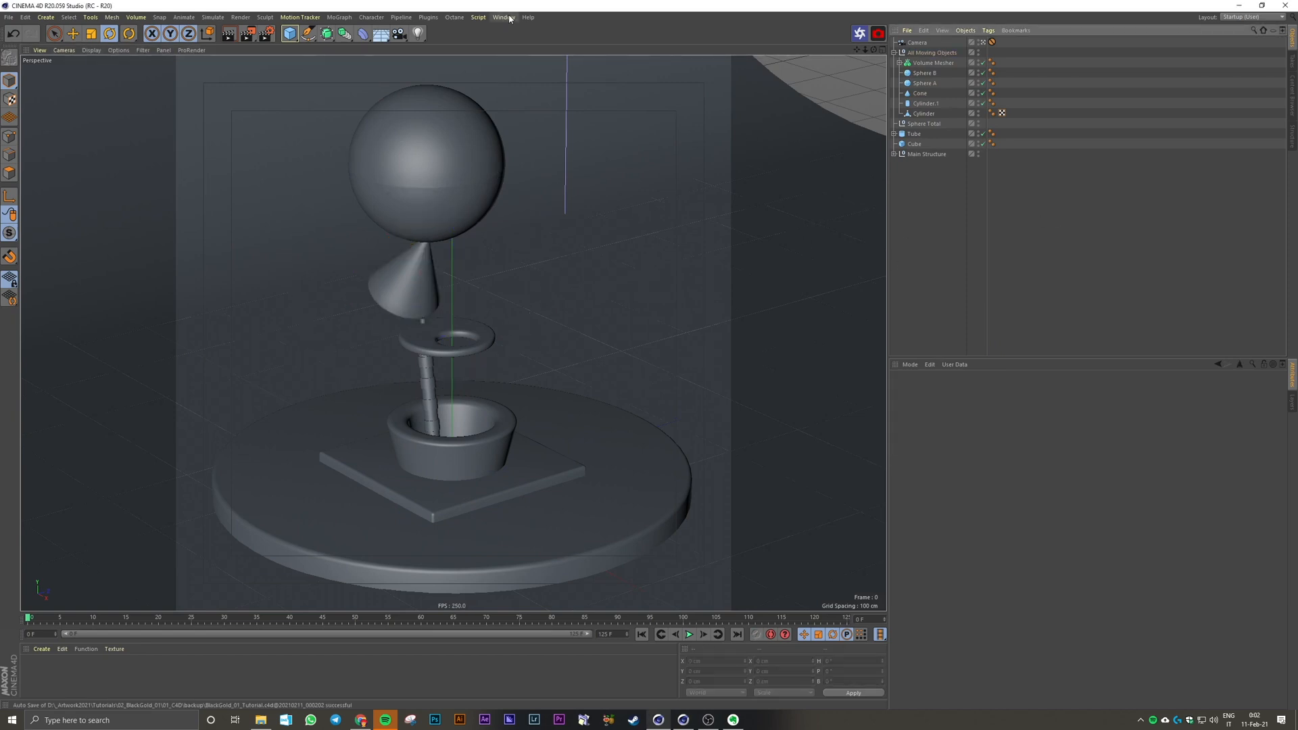
Step: Group Sphere A and Sphere B under a null named Sphere
click(928, 75)
shift+click(930, 83)
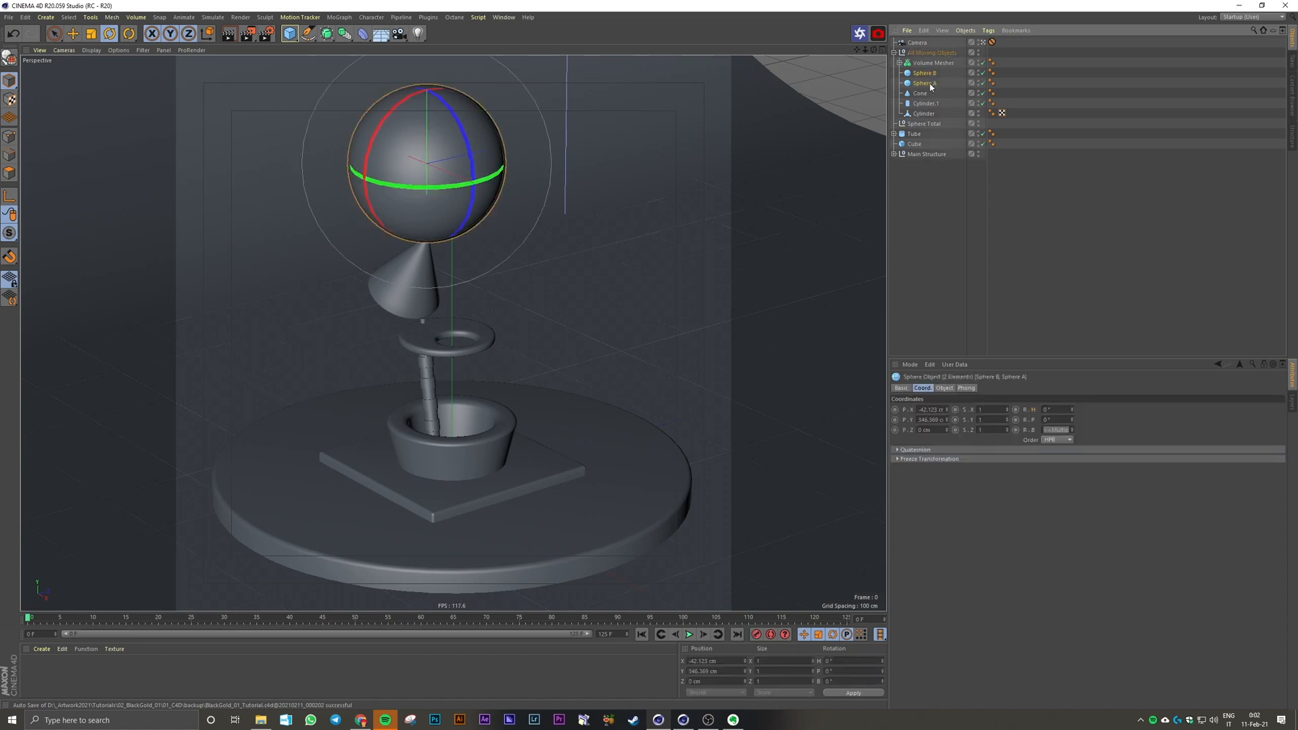
key(alt+g)
double_click(921, 73)
text(Sphere)
key(Return)
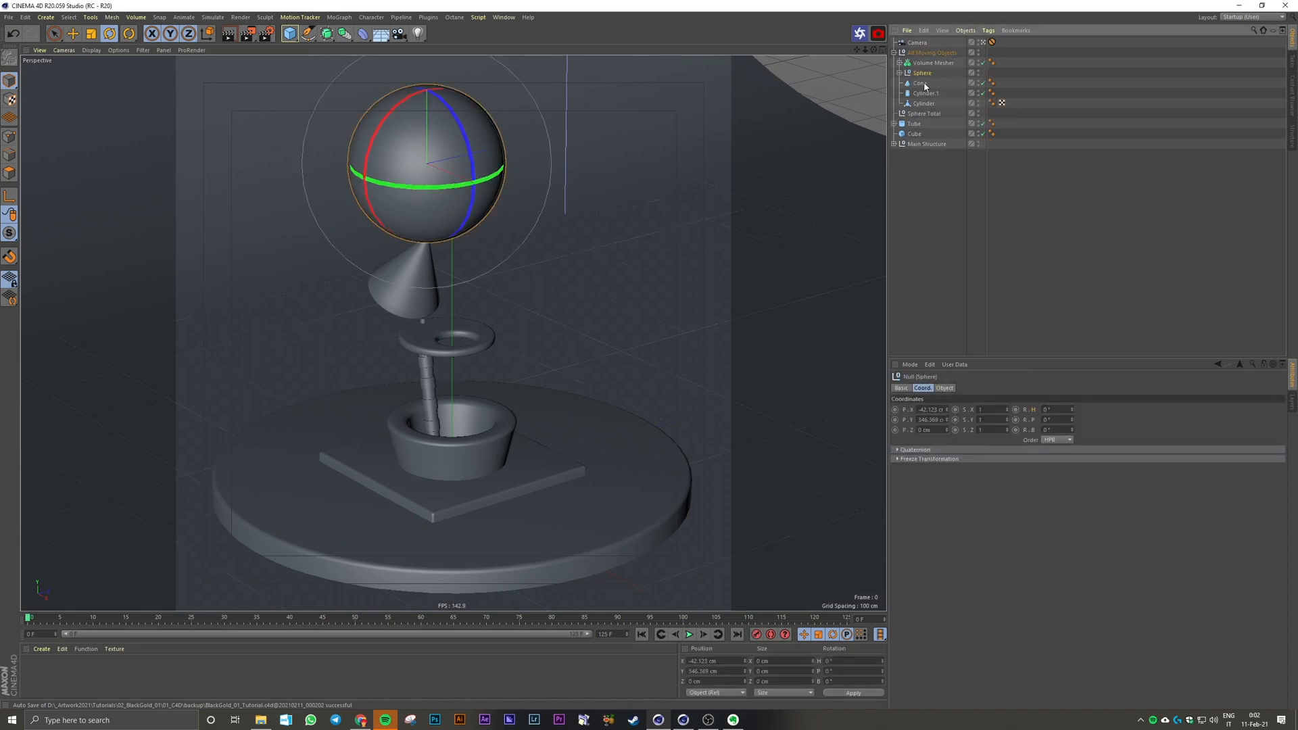
Step: Group the Cone and the Sphere null under a new null named Cone + Sphere
click(922, 84)
shift+click(922, 74)
key(alt+g)
double_click(923, 73)
text(Cone + Sph)
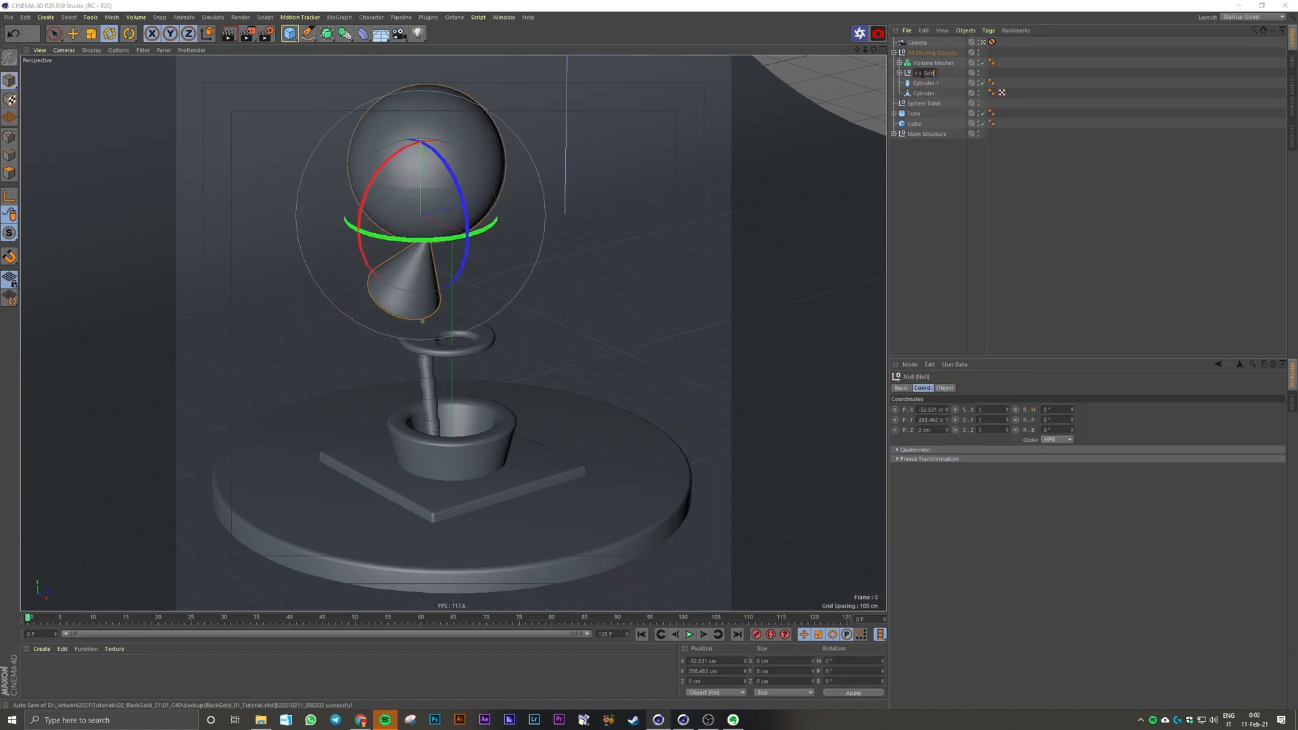
text(ere)
key(Return)
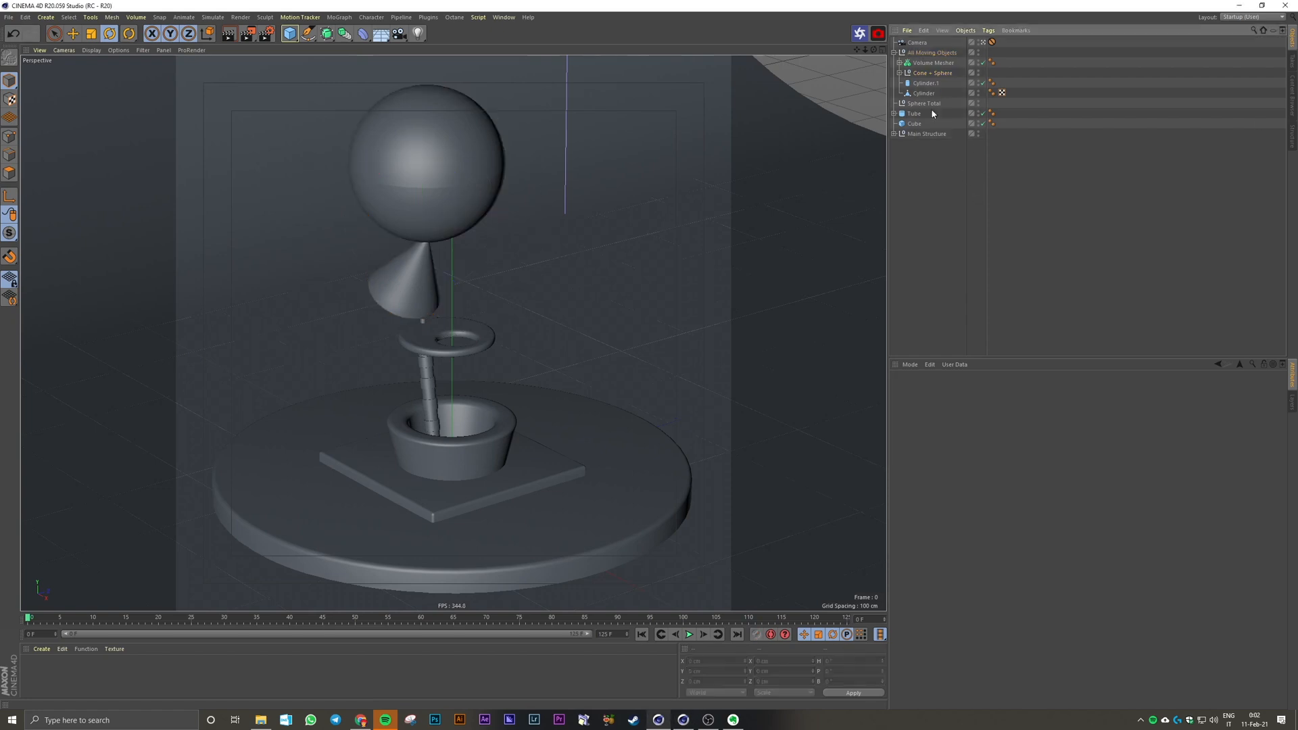
drag(433, 239, 338, 203)
key(ctrl+z)
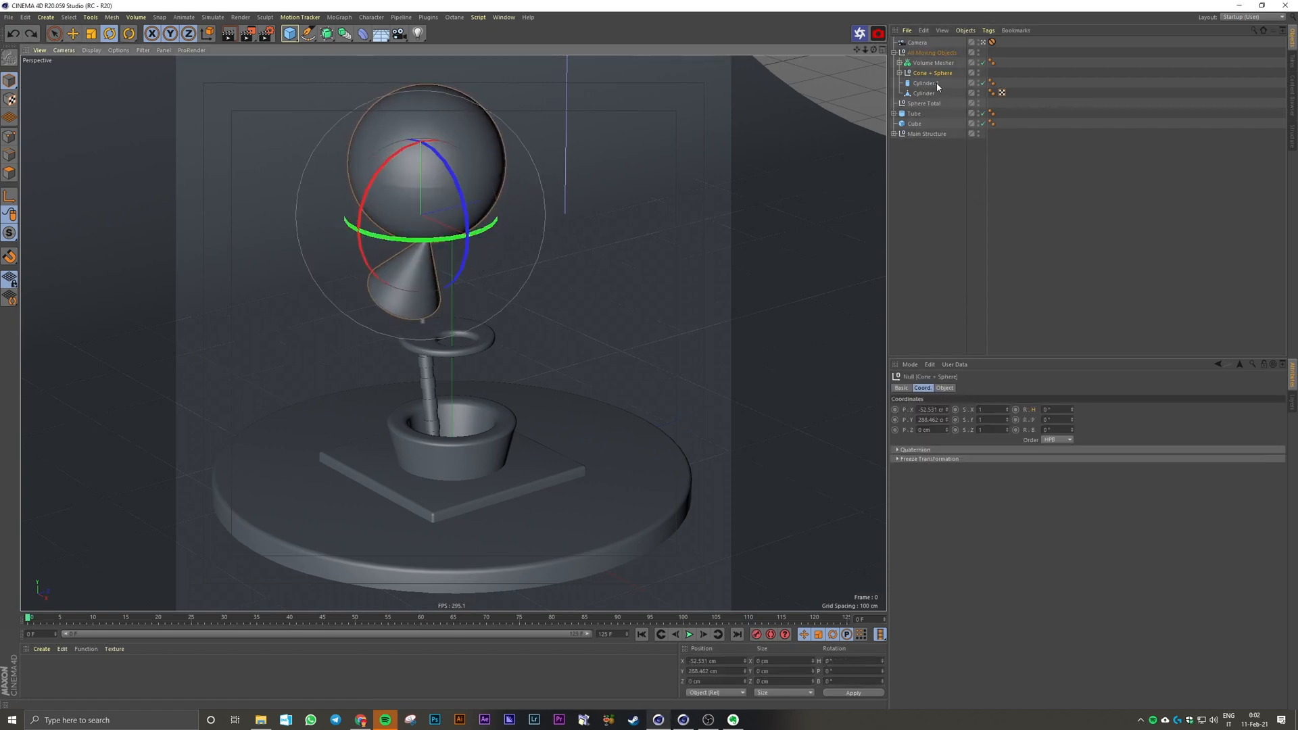
Step: Move only the Cone + Sphere null's axis to the cone's lowest corner in the front view, and return to the perspective view
click(10, 196)
key(e)
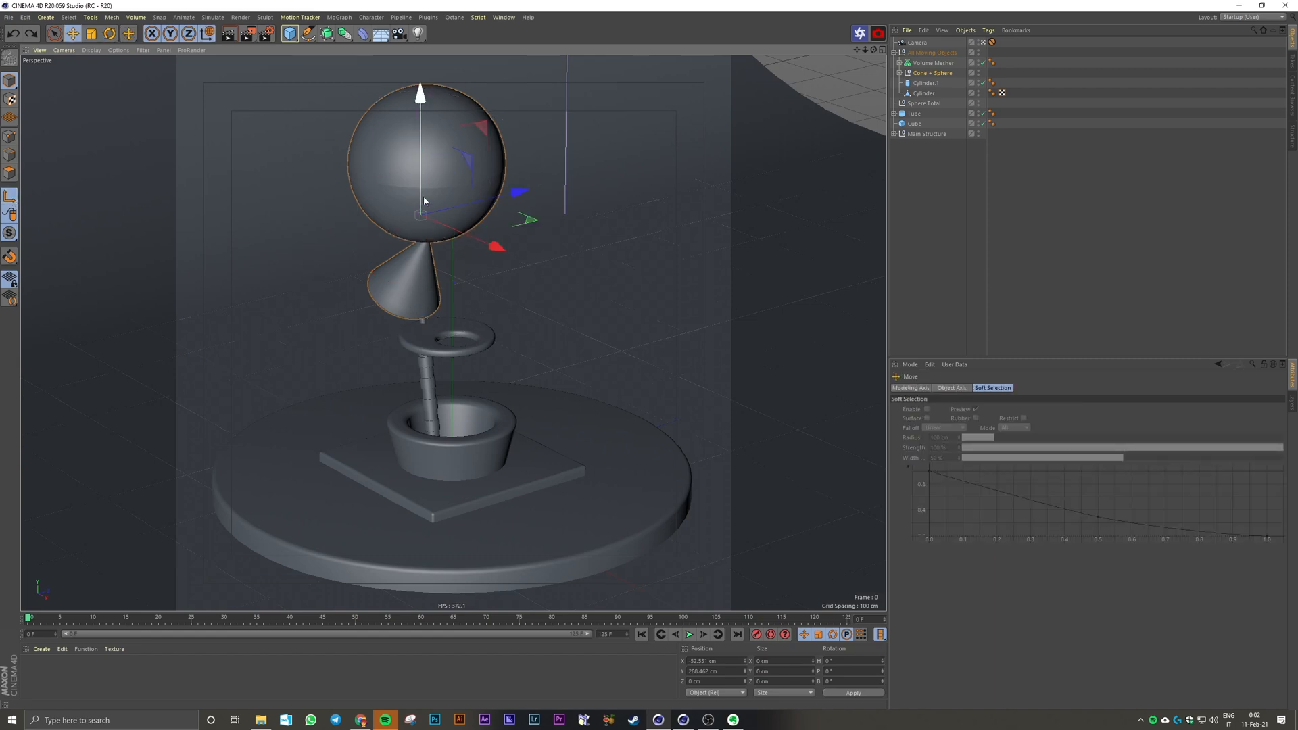
key(F4)
alt+middle_drag(600, 355, 566, 450)
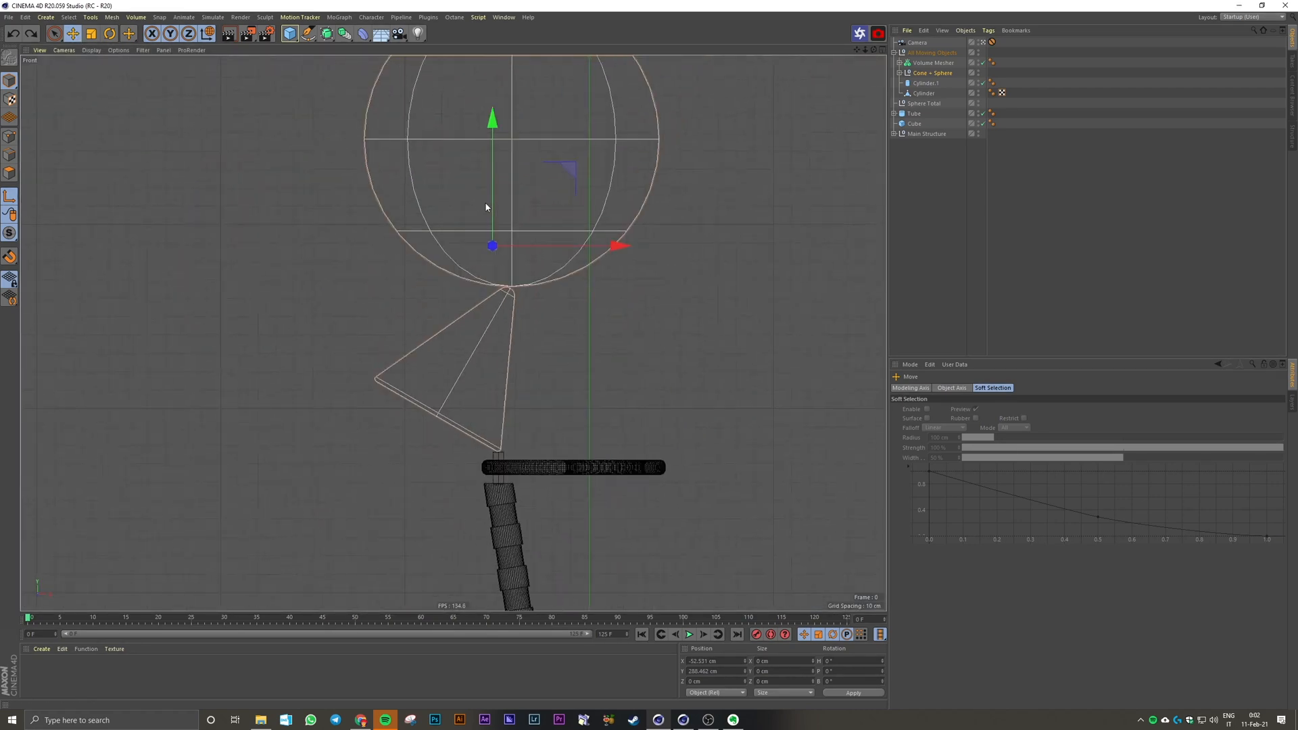
drag(491, 206, 630, 398)
scroll(496, 457, up, 12)
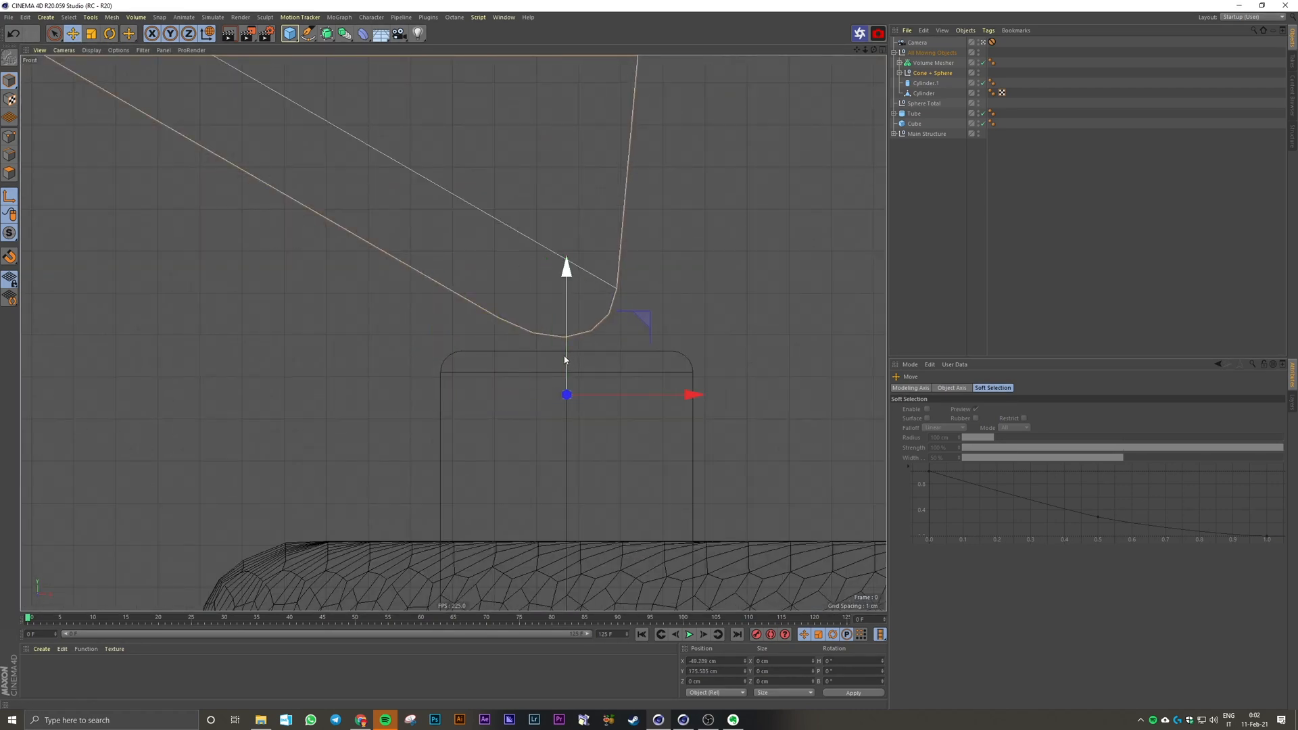
drag(566, 356, 565, 298)
click(933, 243)
click(932, 73)
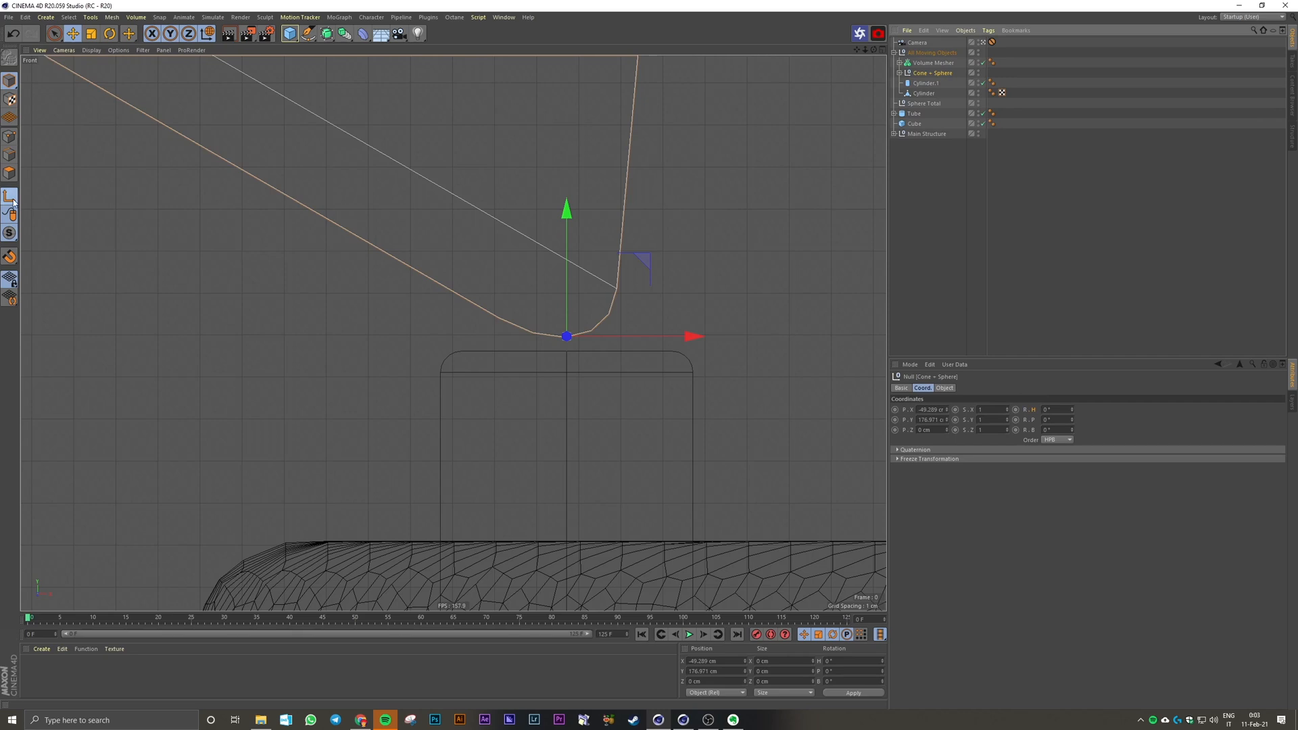
middle_click(323, 239)
middle_click(328, 243)
click(926, 233)
click(373, 176)
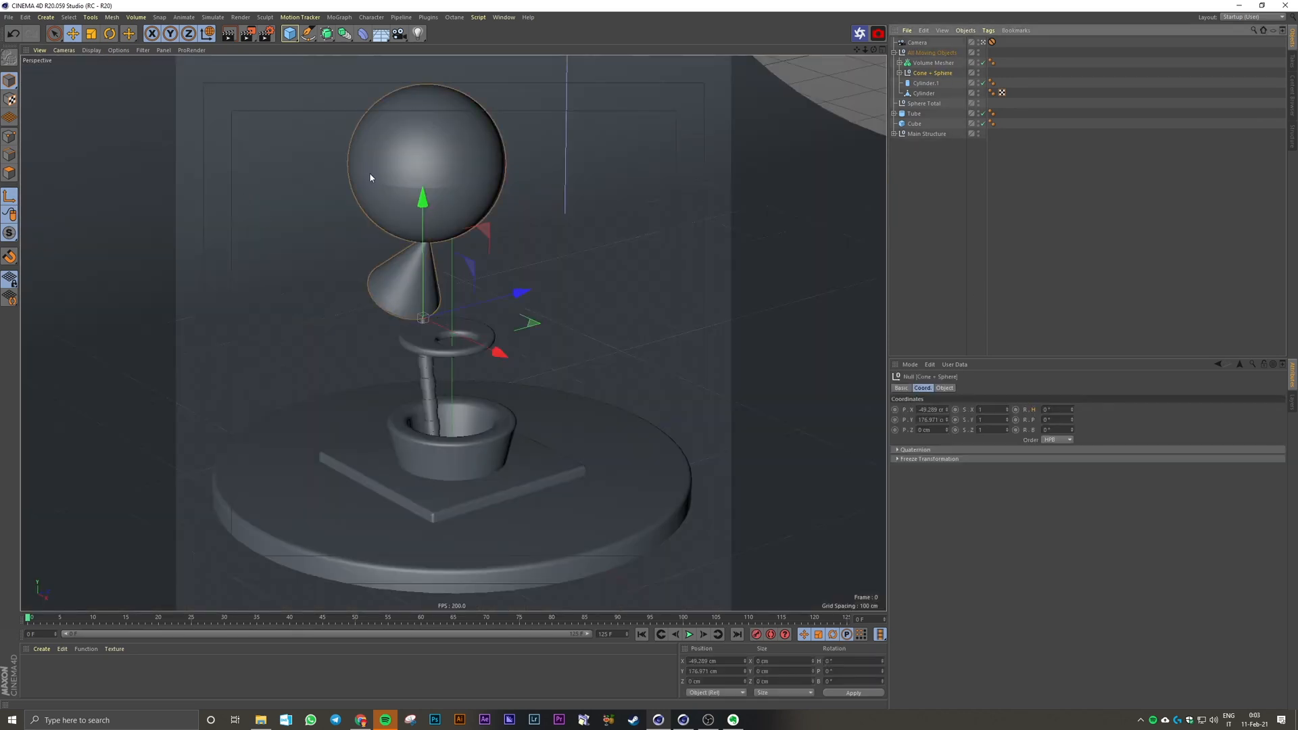
click(10, 196)
Step: Test the Cone + Sphere null's rotation about its relocated axis and undo each trial
key(r)
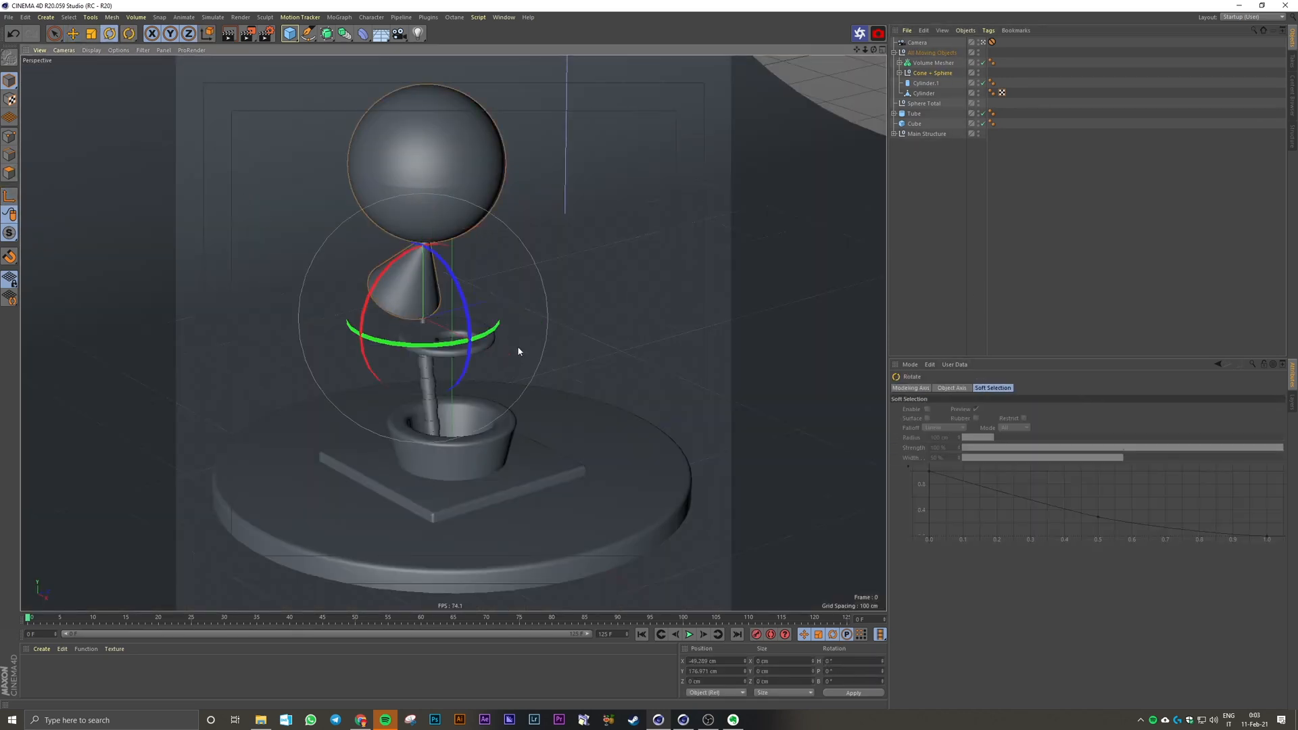
drag(504, 341, 476, 423)
key(ctrl+z)
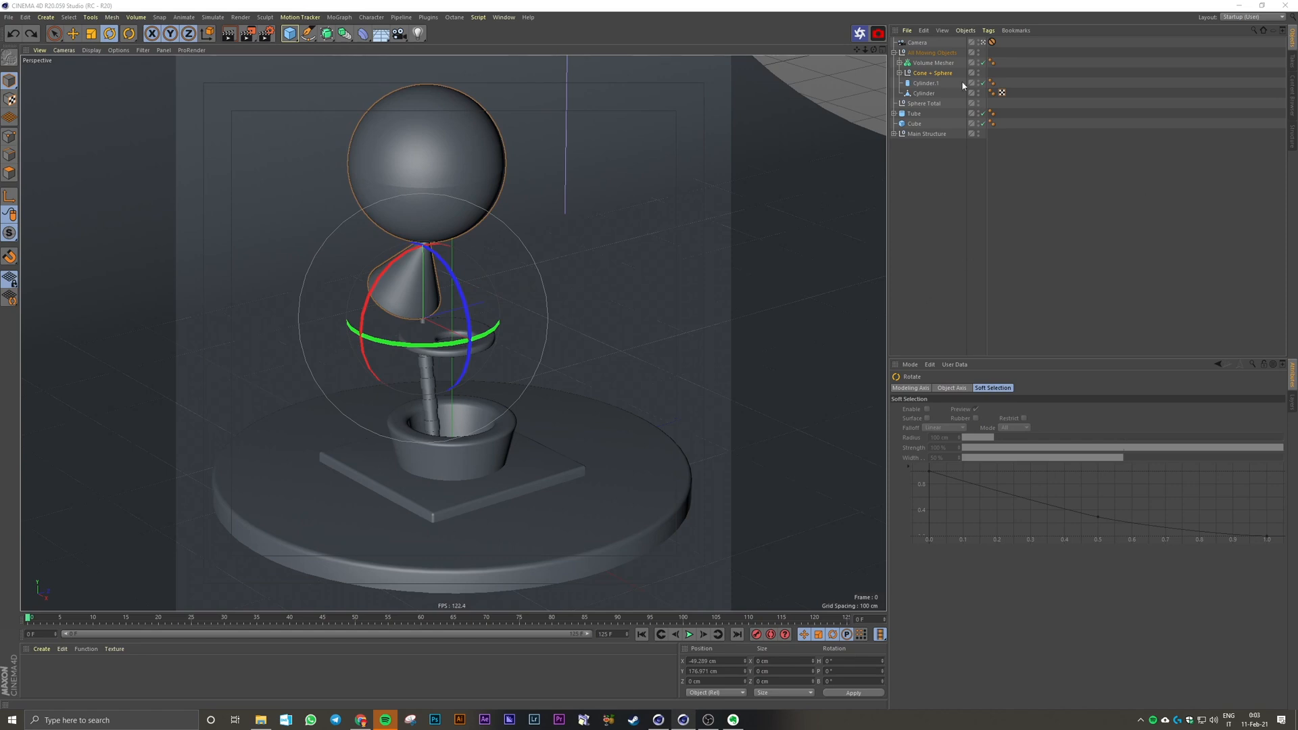
click(938, 73)
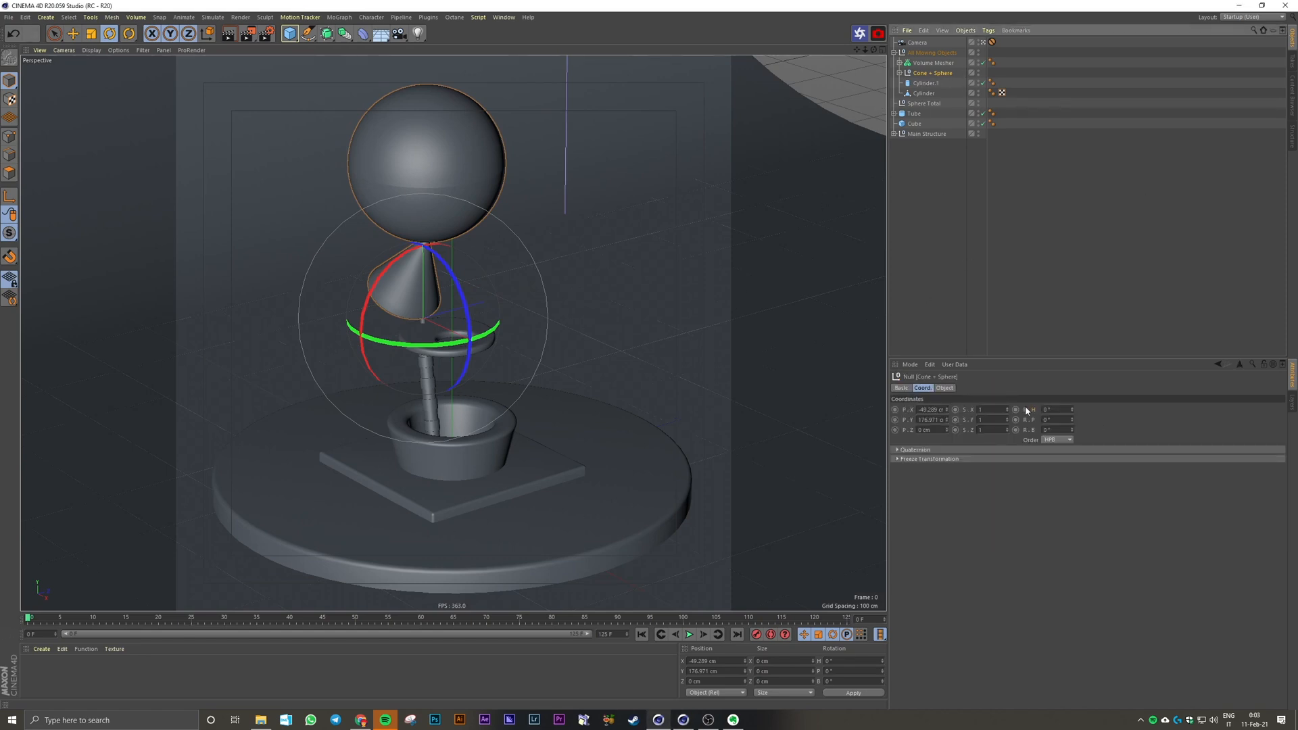
mouse_move(1073, 410)
mouse_down()
mouse_move(1073, 351)
mouse_move(1073, 392)
mouse_up()
key(ctrl+z)
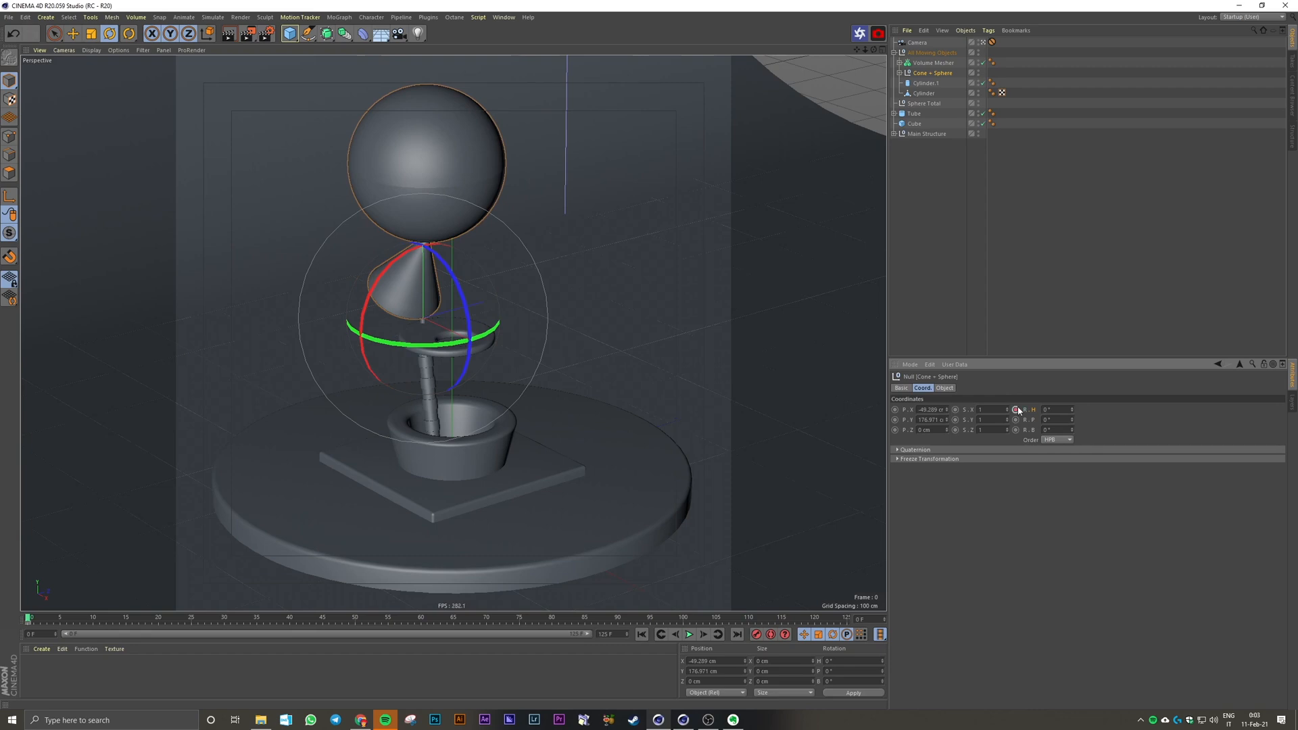
Step: Animate the Cone + Sphere null's heading rotation from 0° at frame 0 to 360° at frame 125
drag(32, 621, 950, 600)
drag(1055, 410, 966, 423)
text(36)
Step: Set both Rotation.H keys of the Cone + Sphere null to linear interpolation in the Timeline's F-Curve mode, and close the Timeline
click(504, 17)
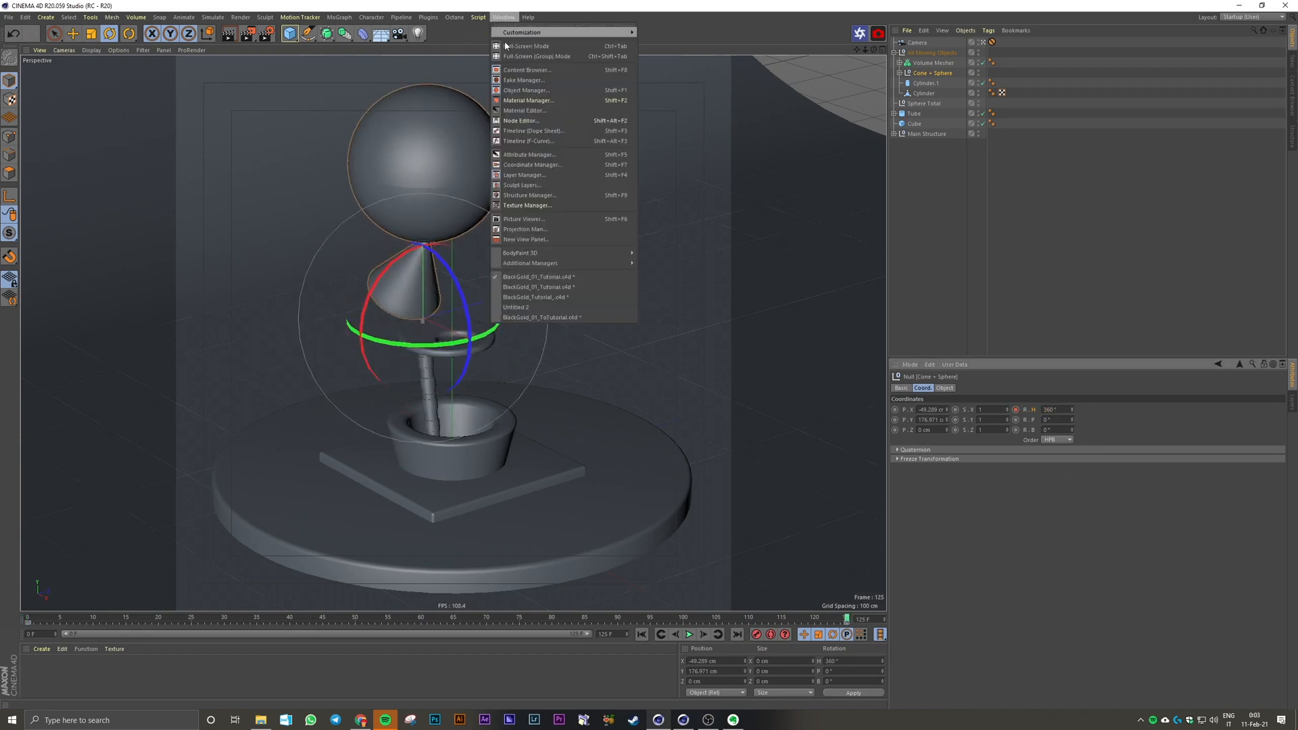
click(541, 127)
click(547, 225)
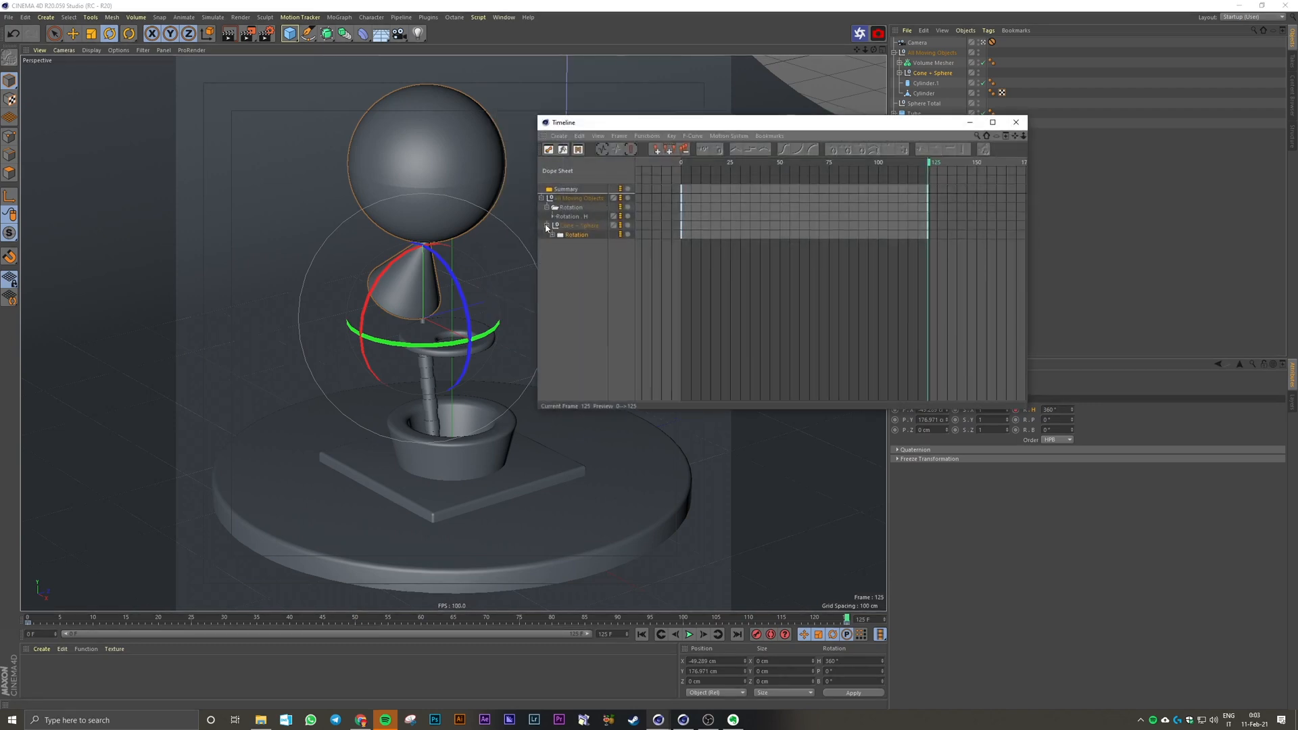
click(556, 236)
click(553, 235)
click(563, 151)
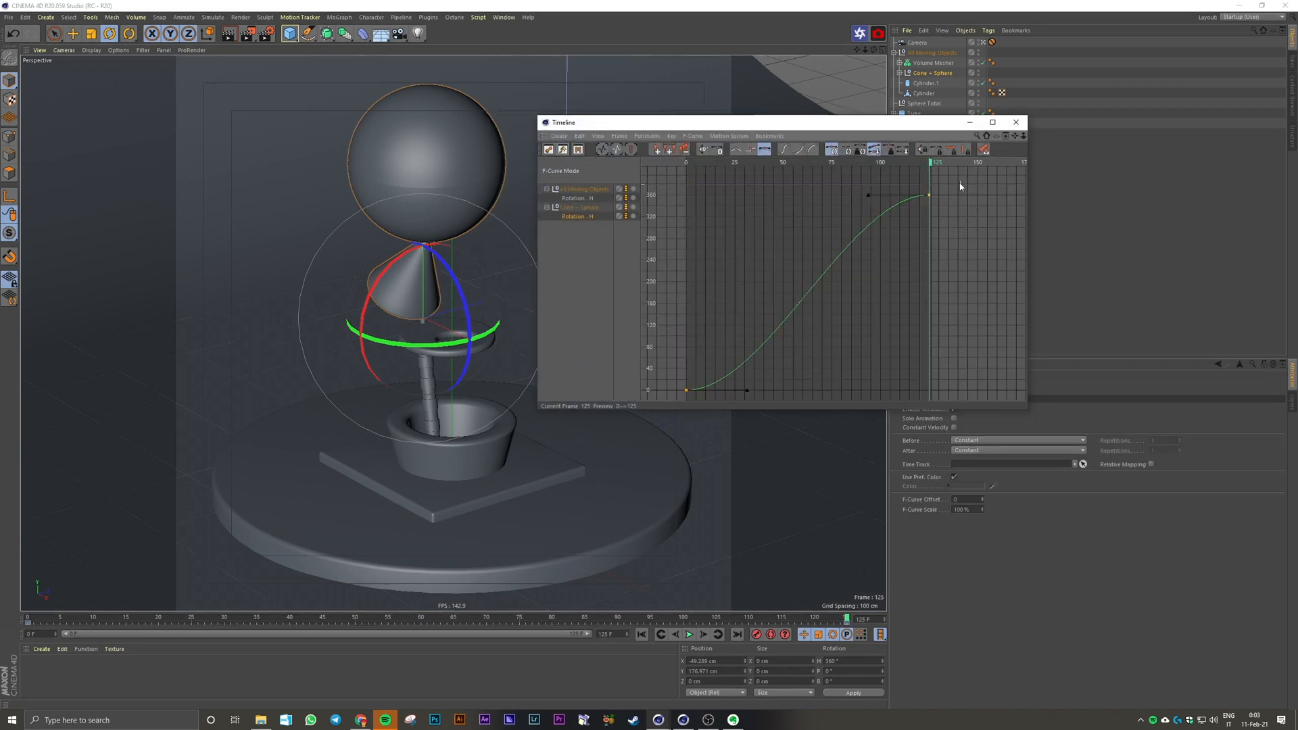
key(ctrl+a)
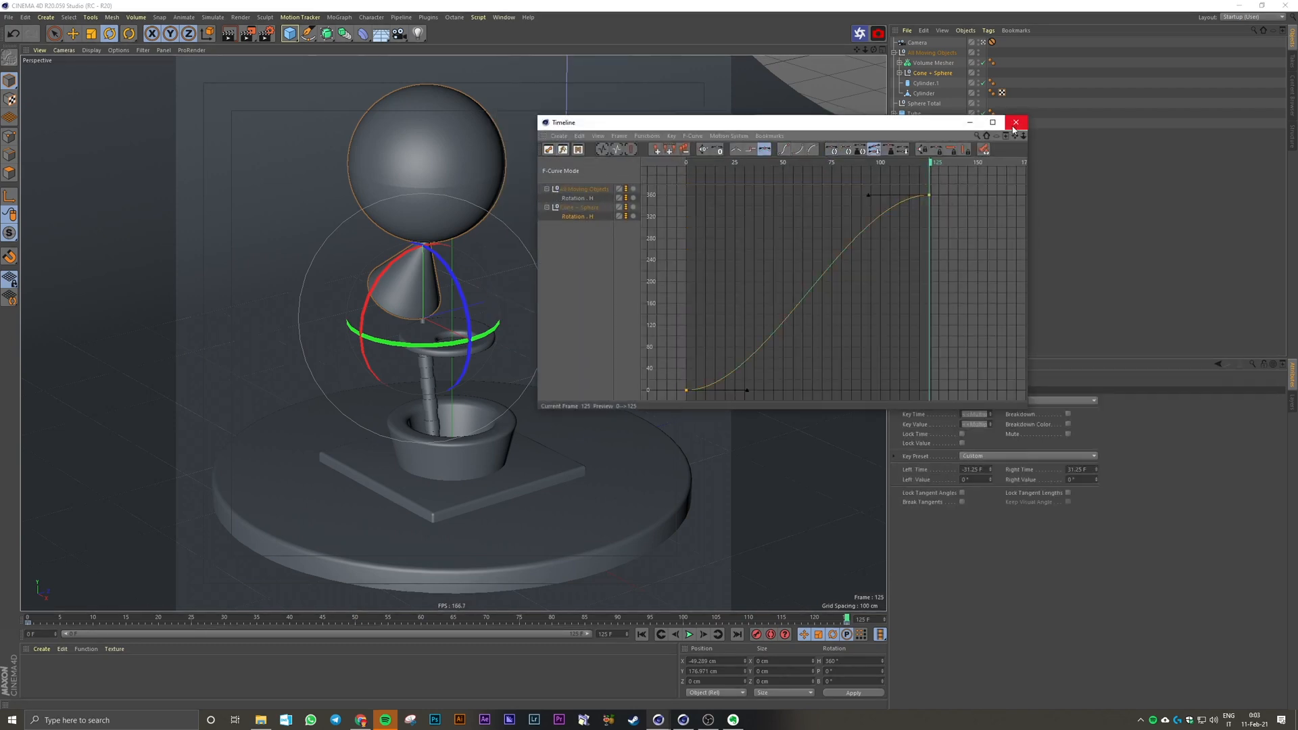
click(736, 150)
key(shift+F3)
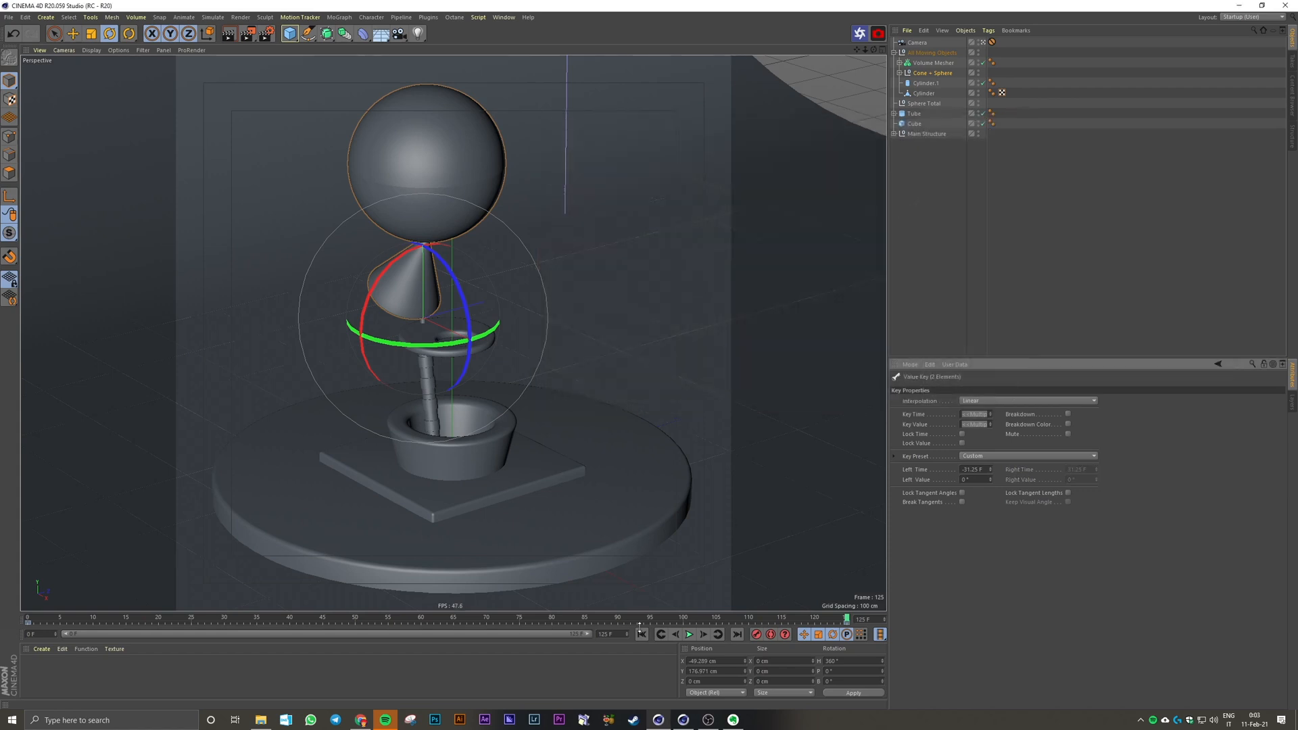
Step: Play the animation from the first frame to check the cone and sphere rotation, and return to frame 0
click(642, 634)
click(762, 589)
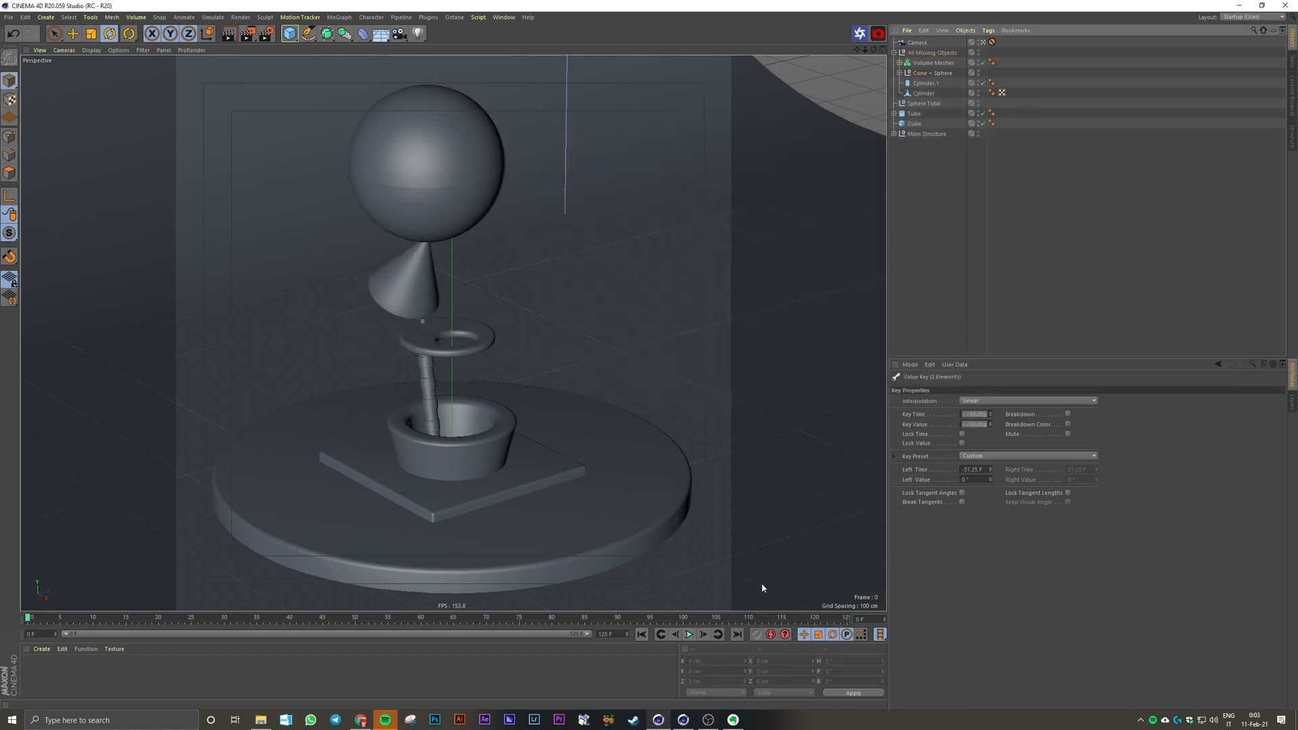
click(689, 635)
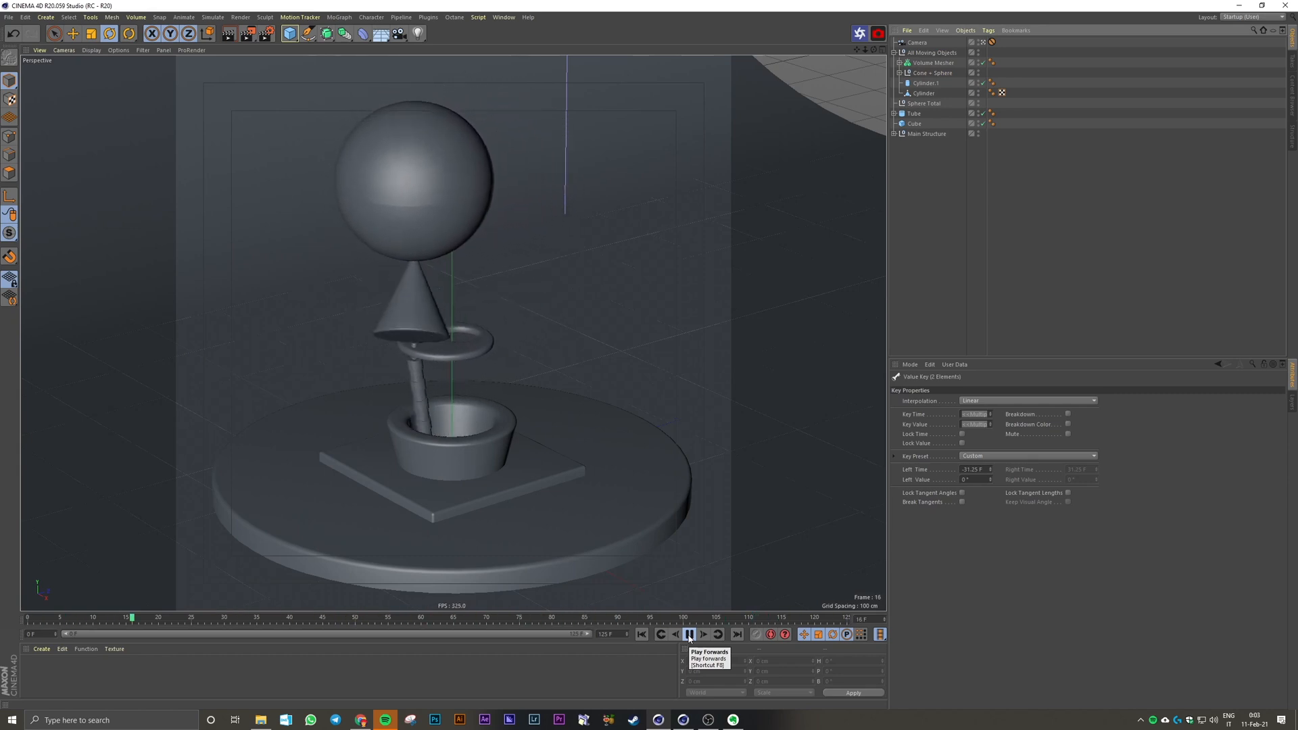
click(690, 635)
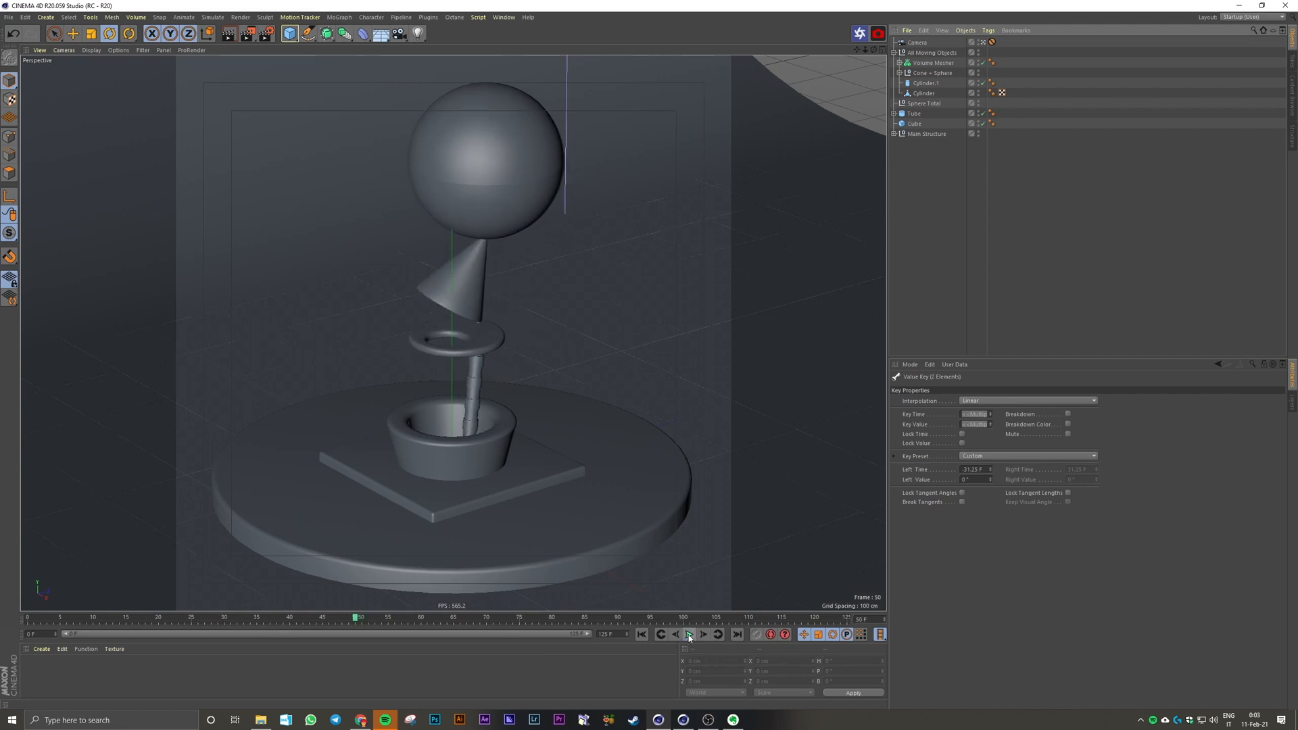
click(642, 634)
Step: Create a new default white material and apply it to the upper half of the sphere
click(421, 188)
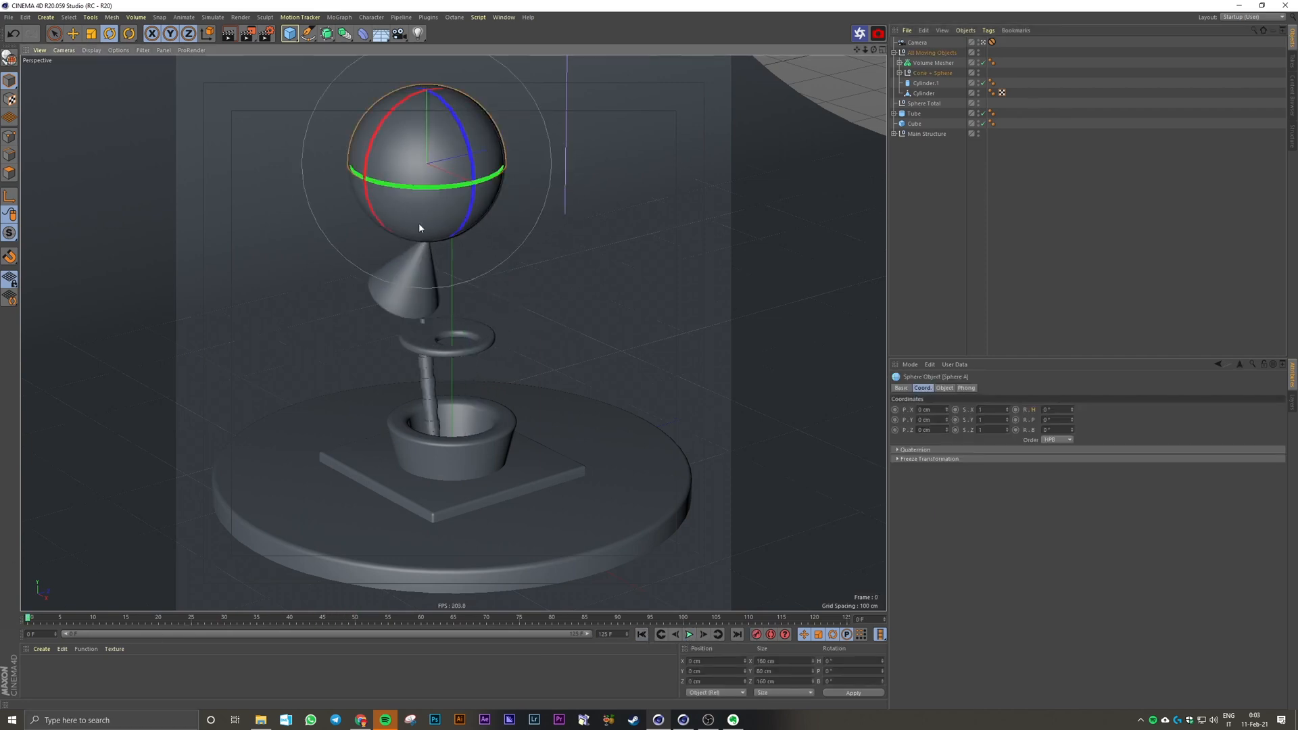
double_click(117, 670)
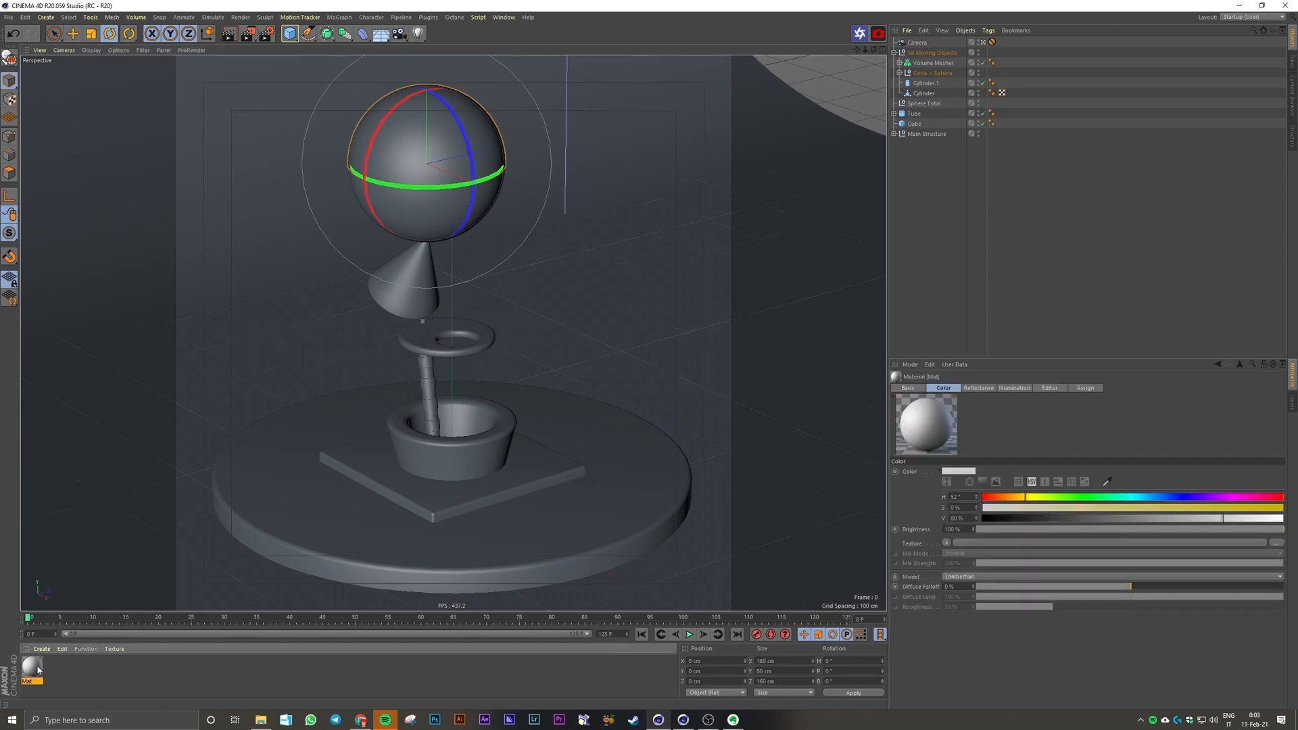
click(44, 690)
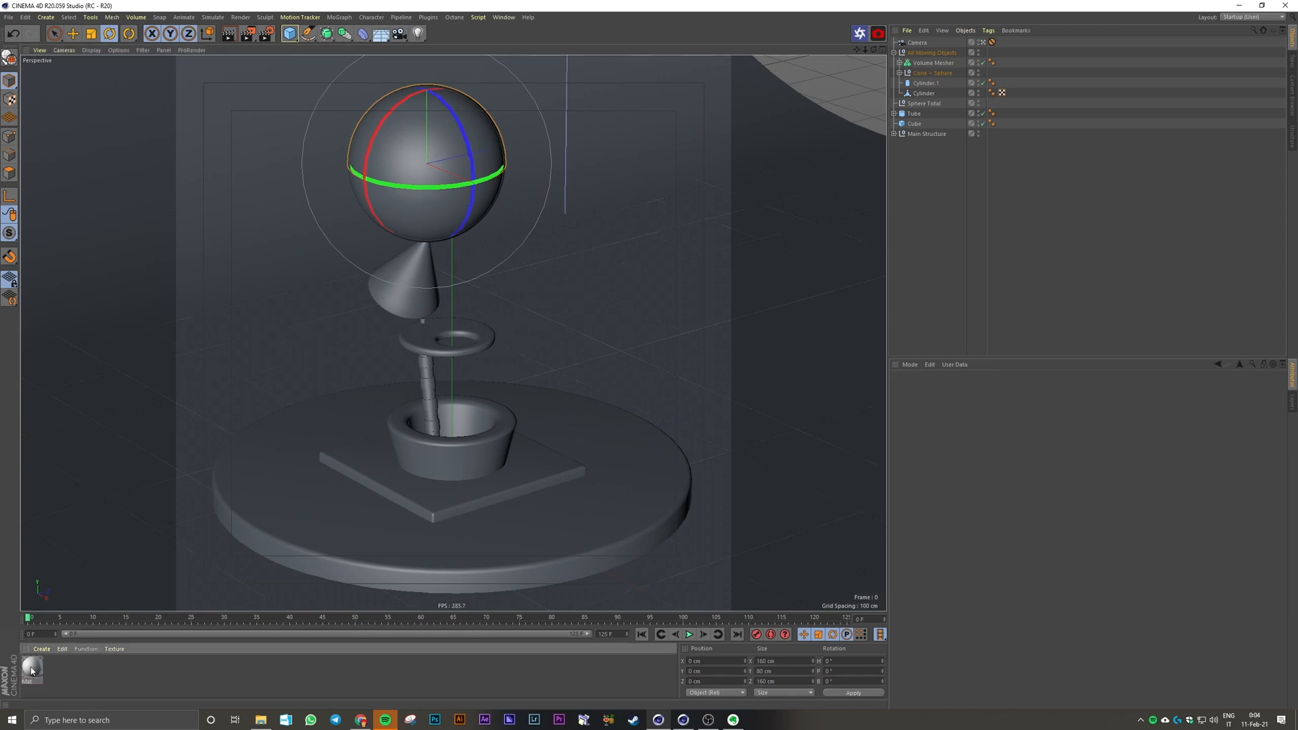
drag(38, 666, 416, 161)
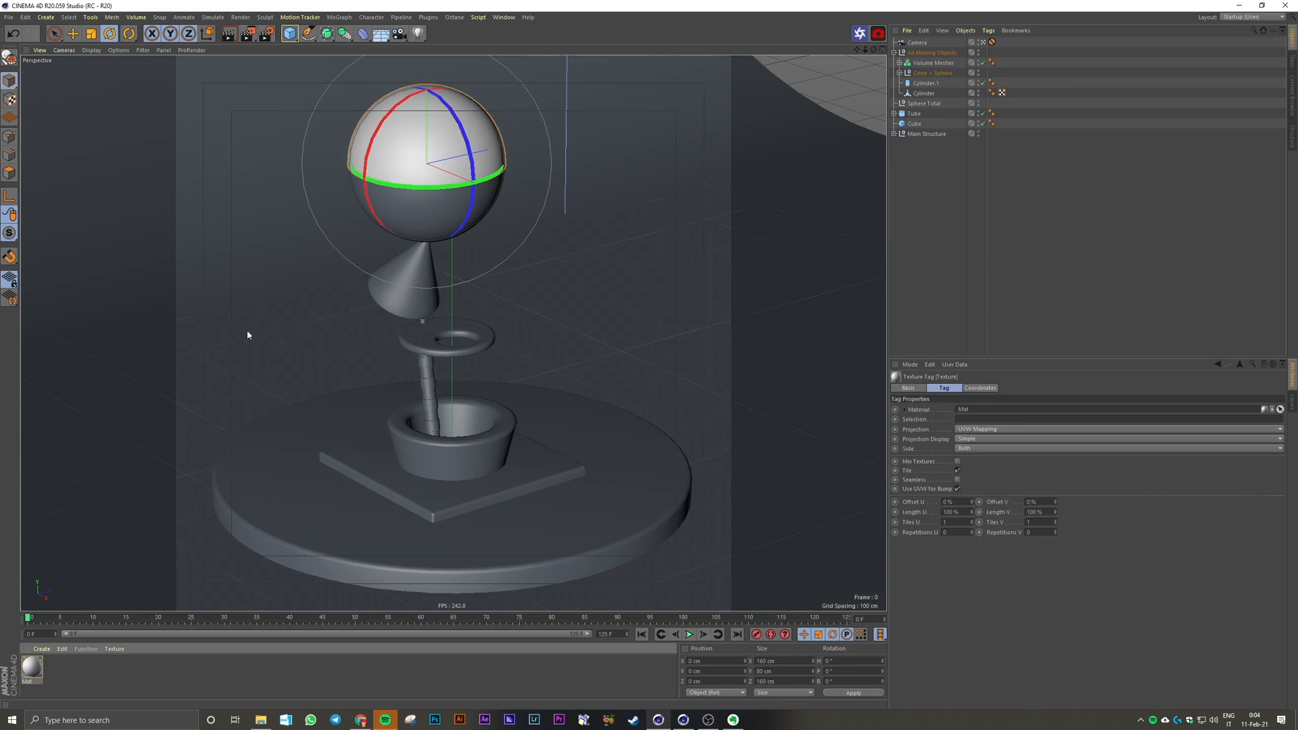
click(122, 666)
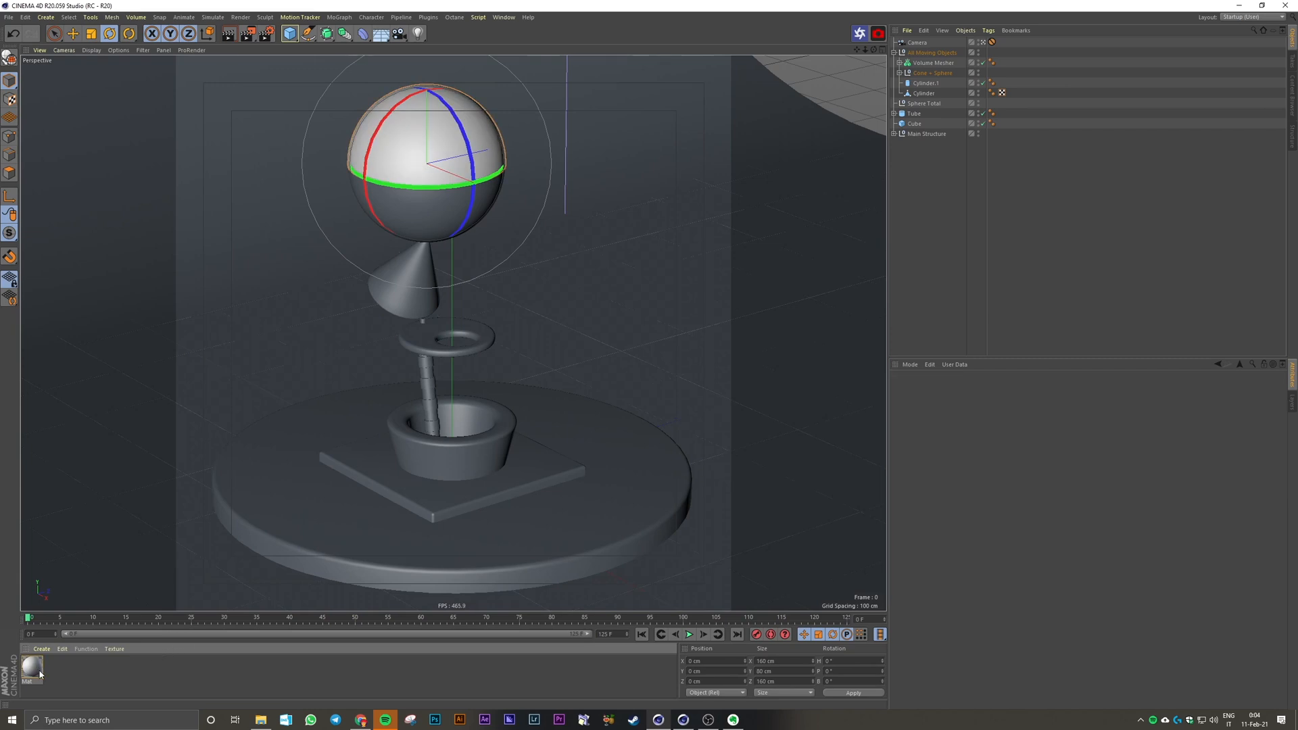
Step: Create a second material with a dark color (H 28°, S 7%, V 26%) and apply it to the sphere's lower half
double_click(52, 677)
double_click(37, 670)
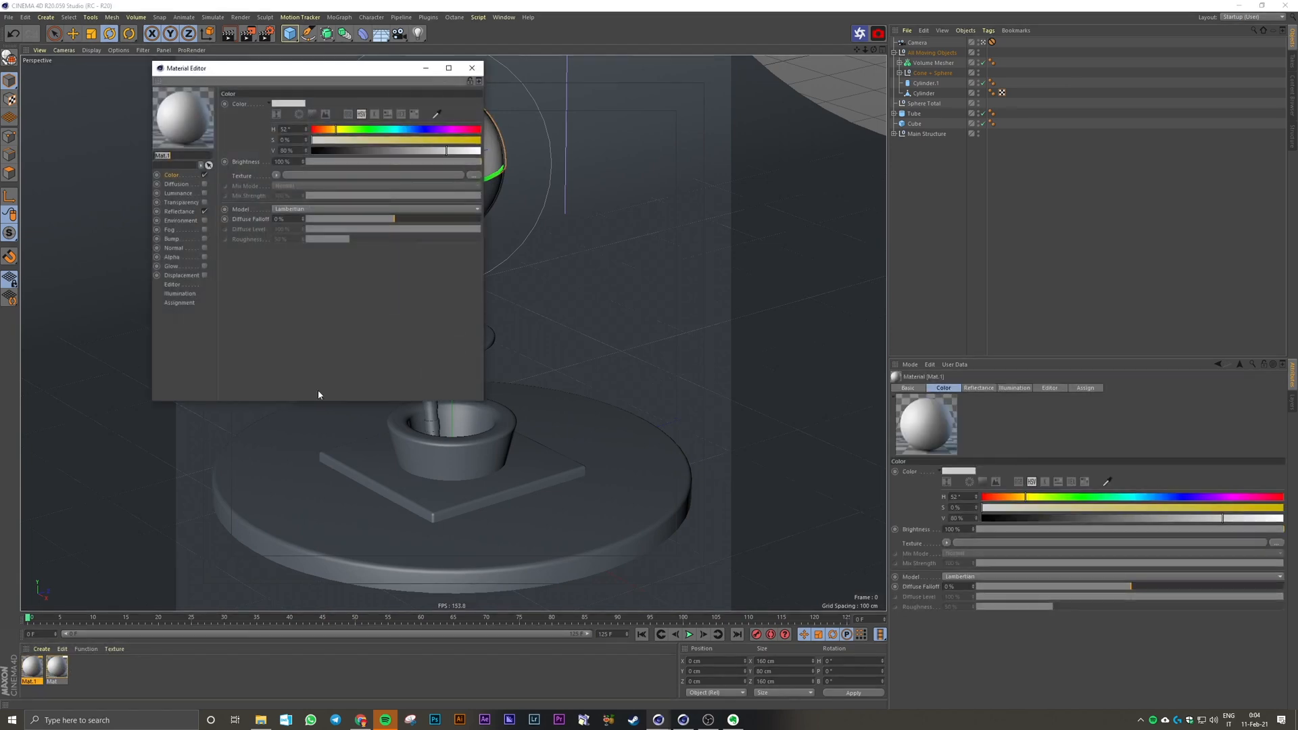
drag(340, 130, 324, 131)
mouse_move(333, 140)
mouse_down()
mouse_move(394, 141)
mouse_move(341, 151)
mouse_up()
click(472, 68)
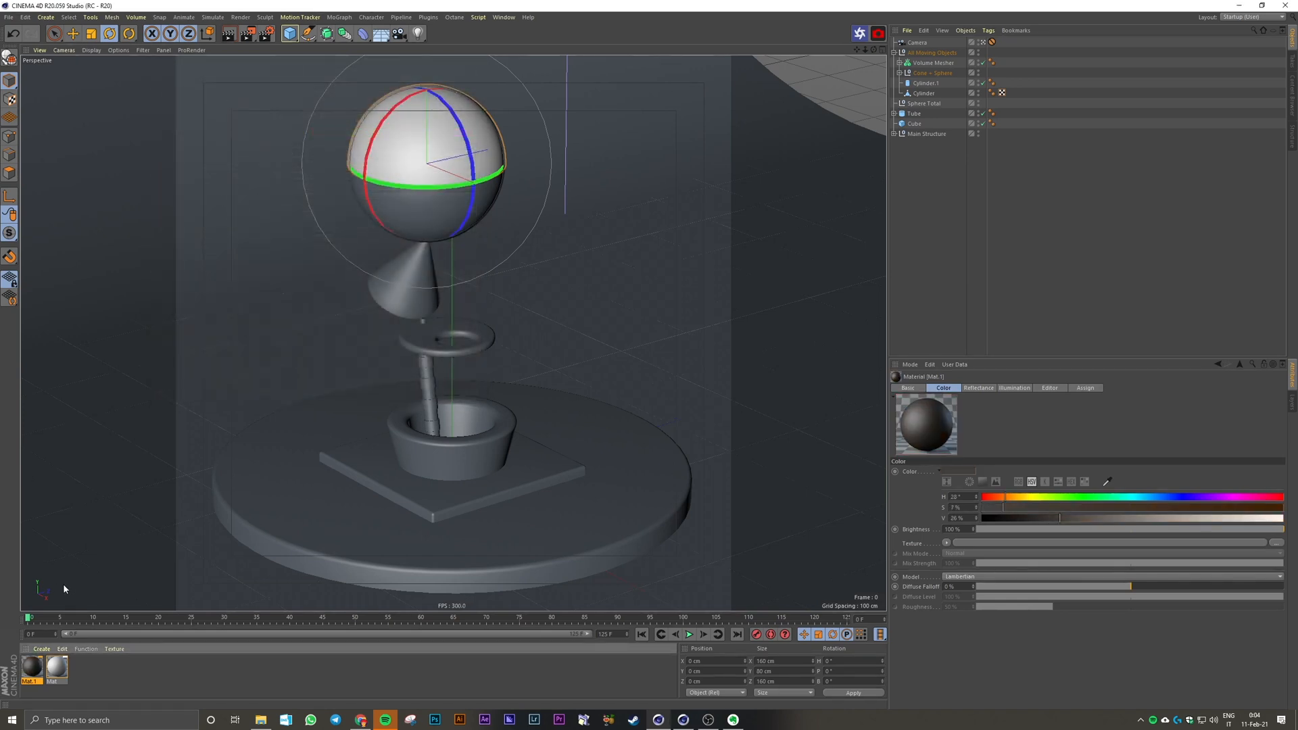
drag(54, 667, 467, 223)
click(923, 204)
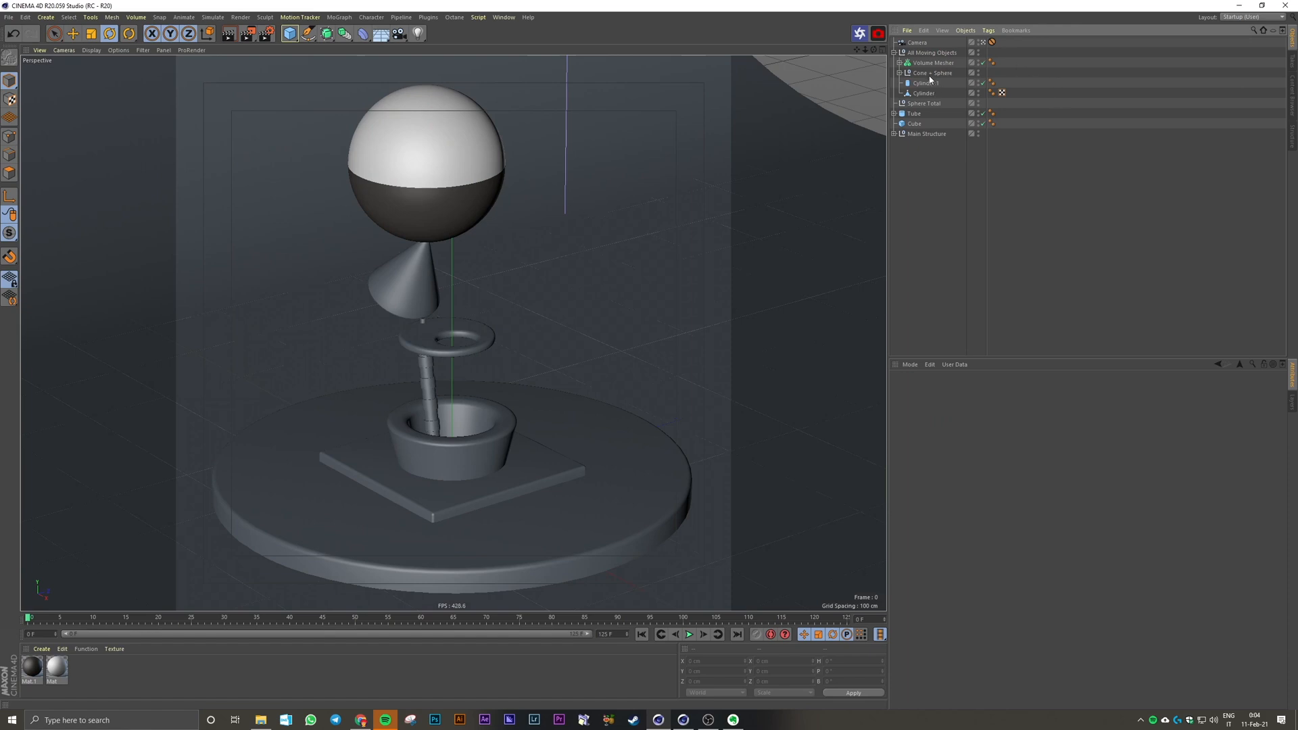
Step: Tilt the Sphere null inside Cone + Sphere to a bank rotation of about -43°
click(900, 72)
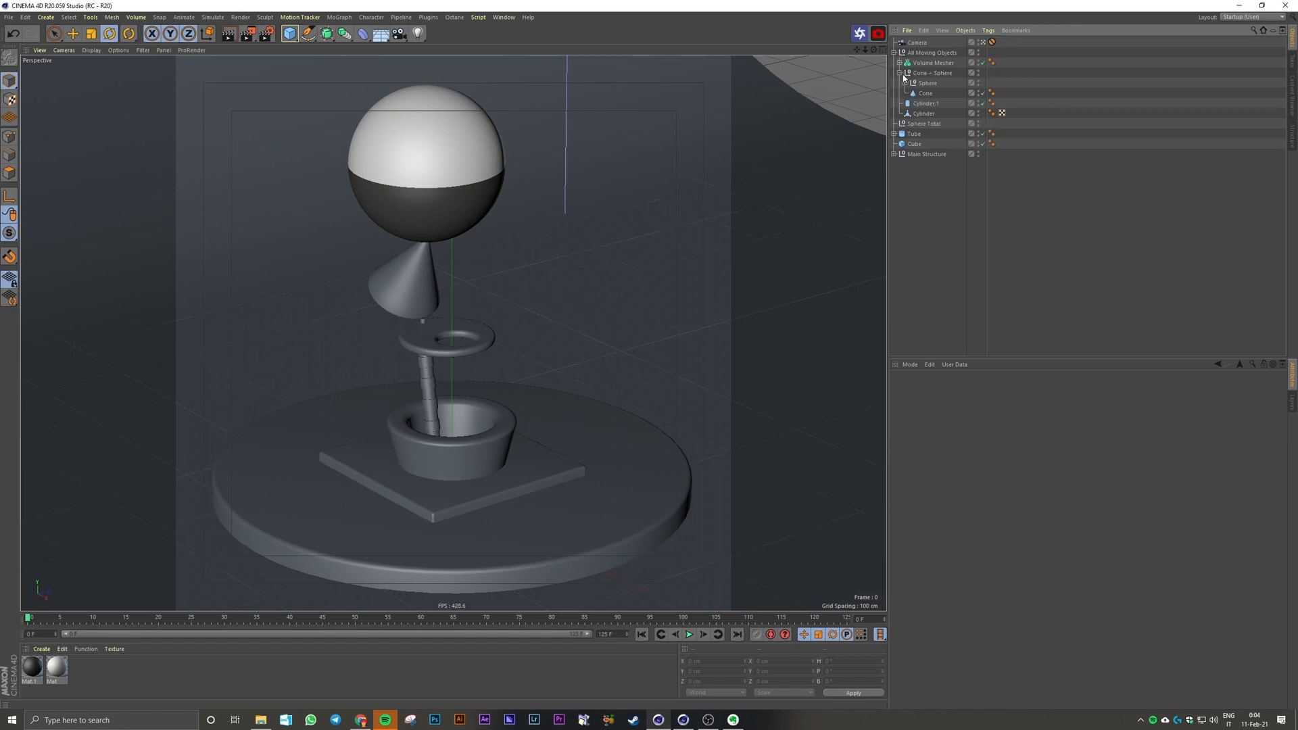
click(928, 83)
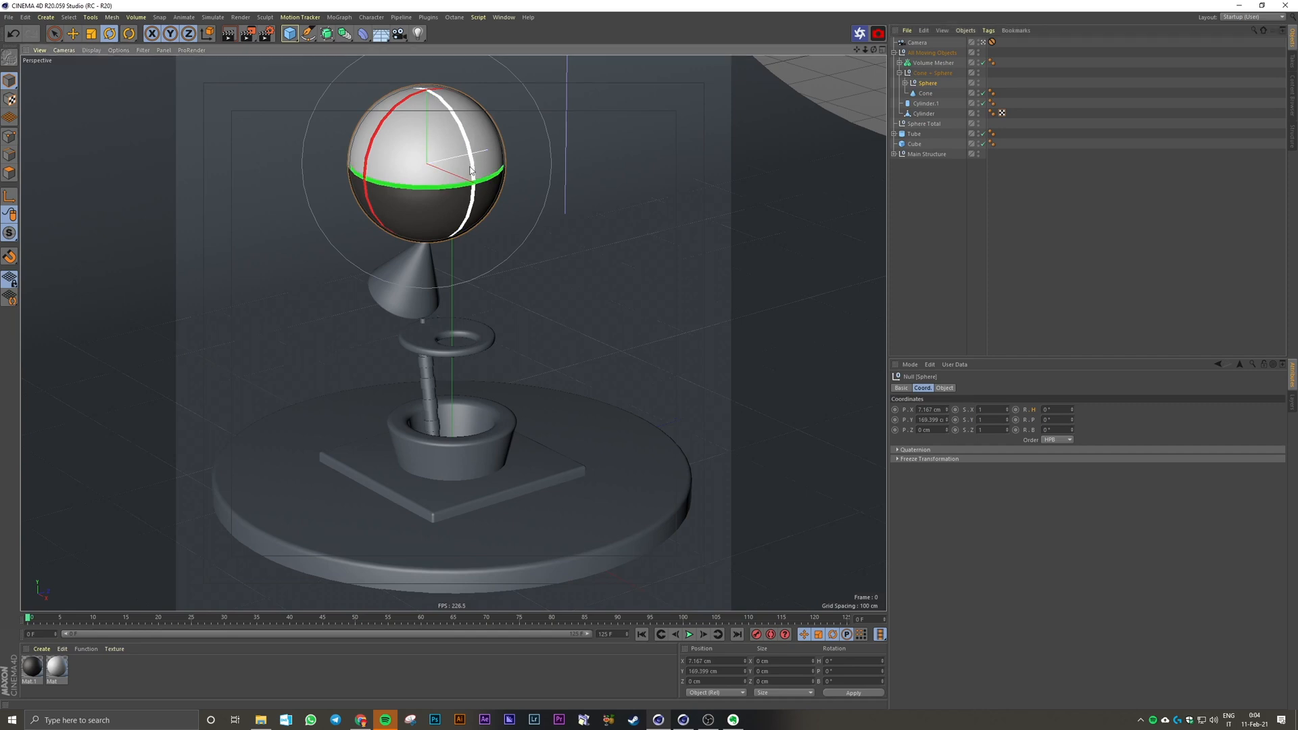
drag(471, 149, 442, 140)
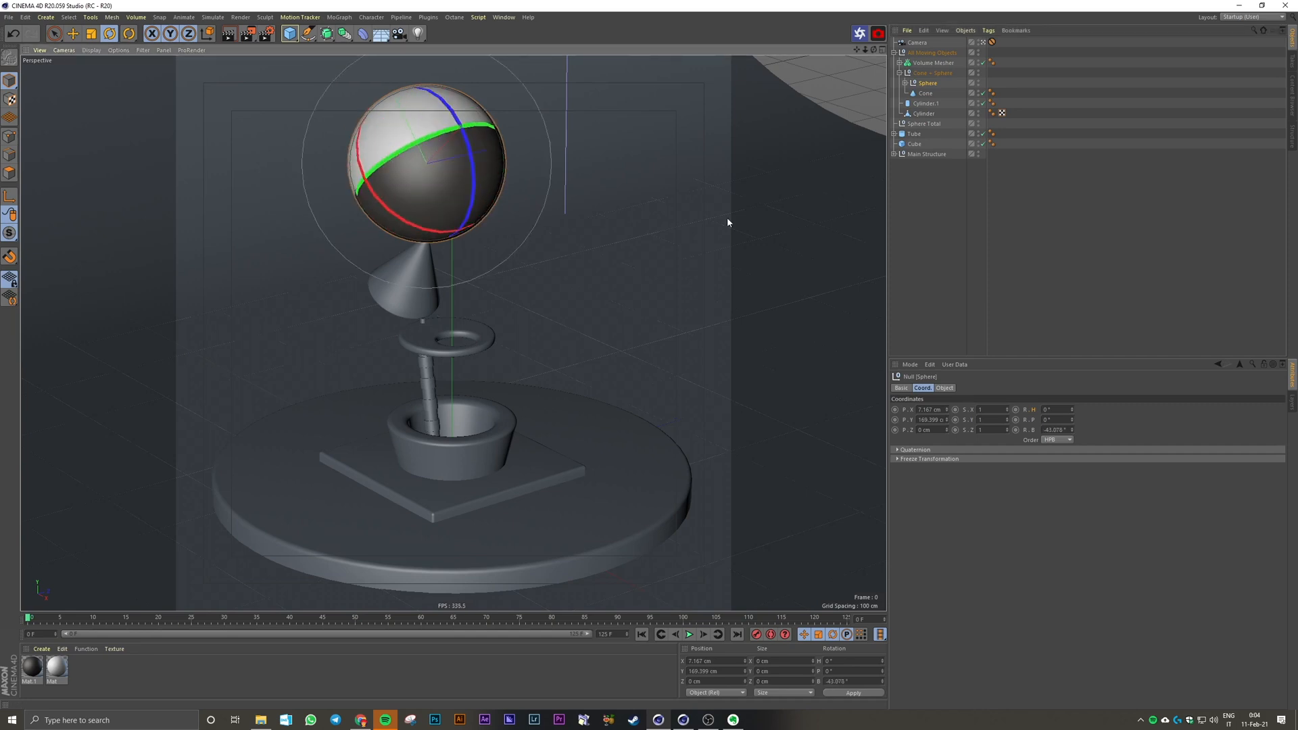
click(926, 213)
click(208, 33)
key(ctrl+z)
click(207, 33)
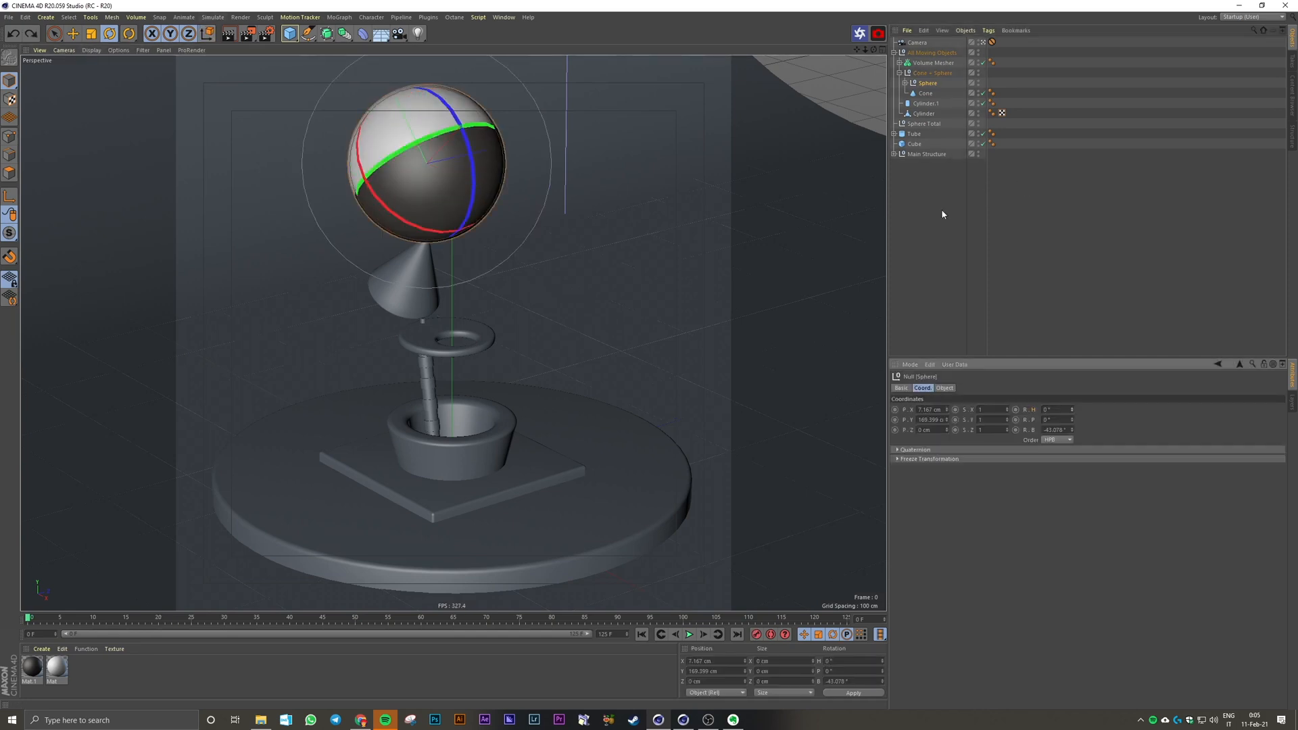
click(941, 213)
Step: Animate the Sphere null's heading rotation from 0° at frame 0 to -360° at frame 125, and return to frame 0
click(921, 84)
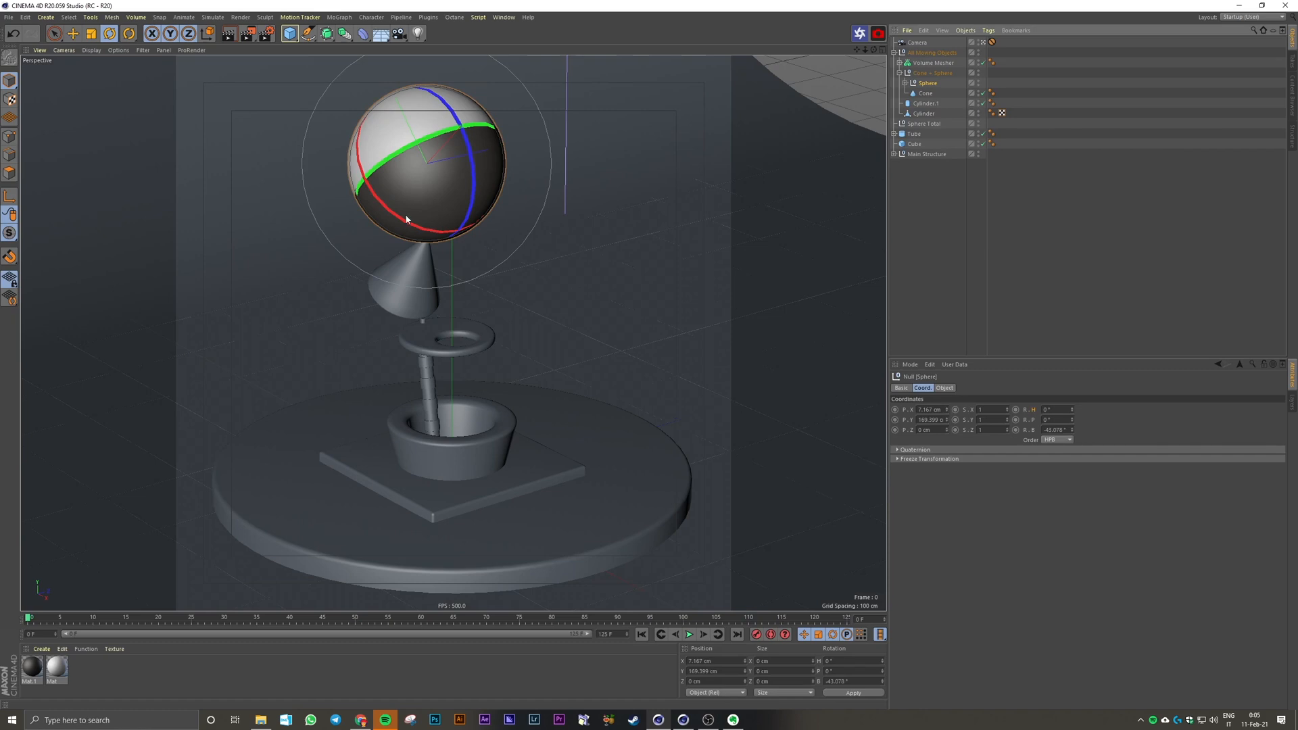
click(1017, 411)
drag(644, 618, 846, 616)
drag(1057, 411, 986, 462)
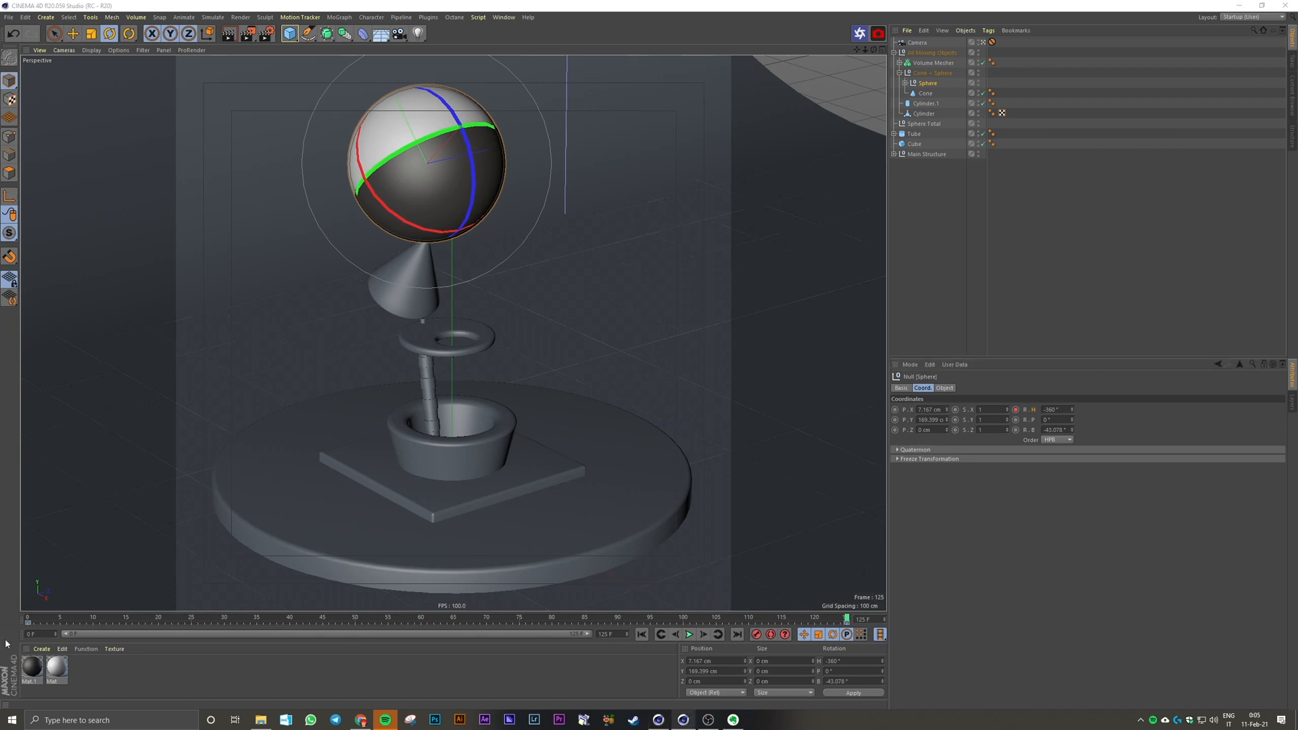
click(27, 618)
click(965, 327)
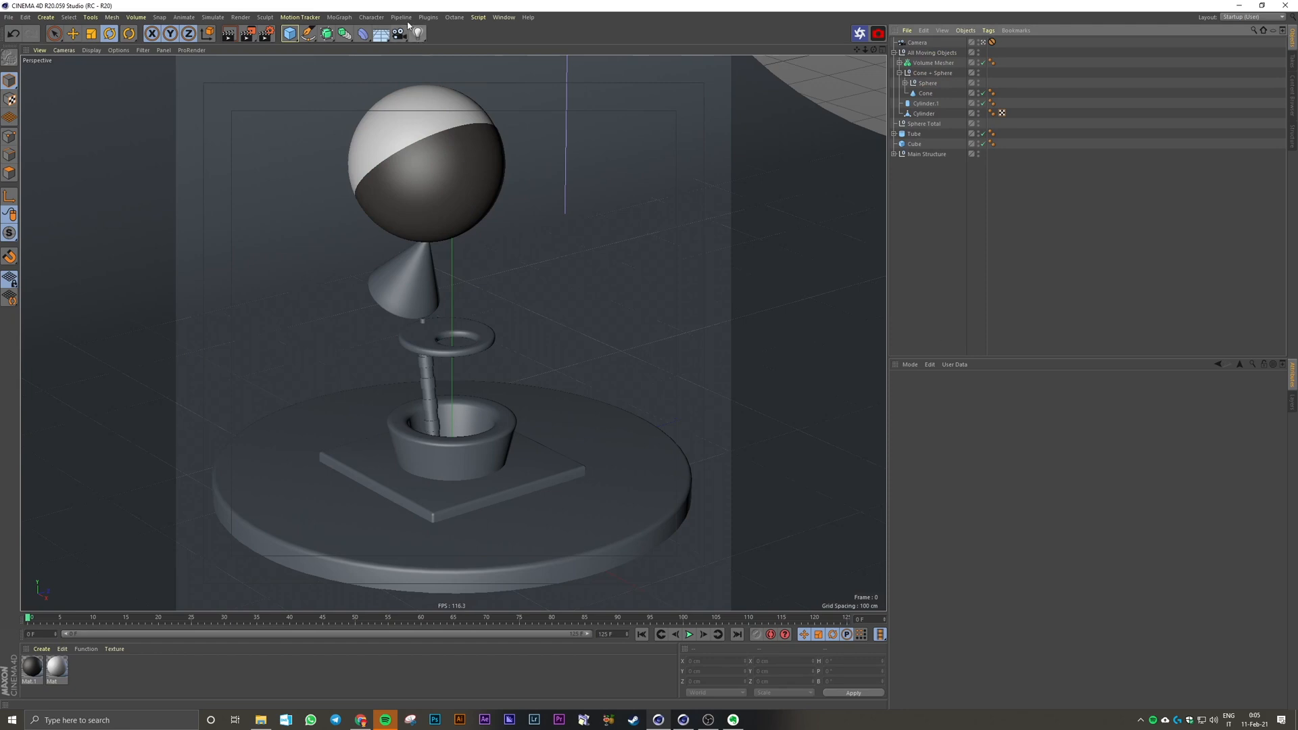
Step: Make the Sphere null's heading rotation keys at frames 0 and 125 linear in the F-curve timeline and play back the animation
click(504, 17)
click(534, 130)
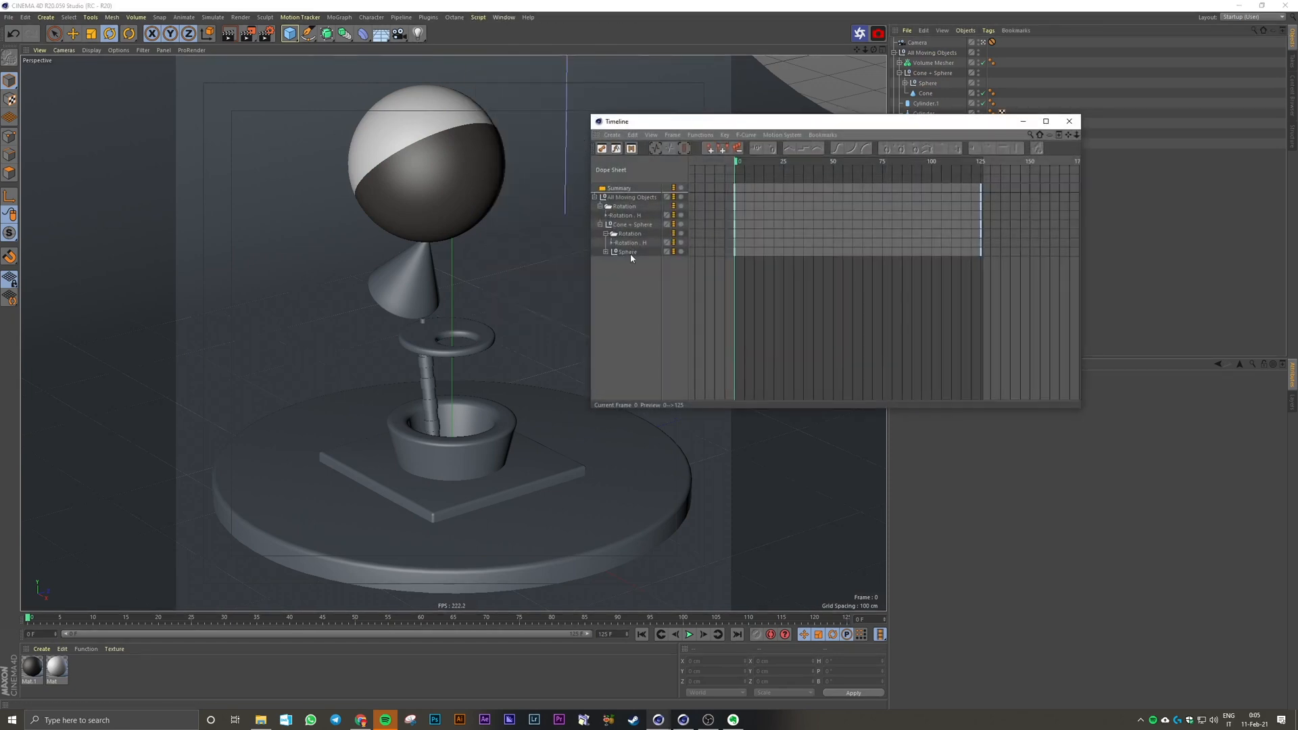
key(Tab)
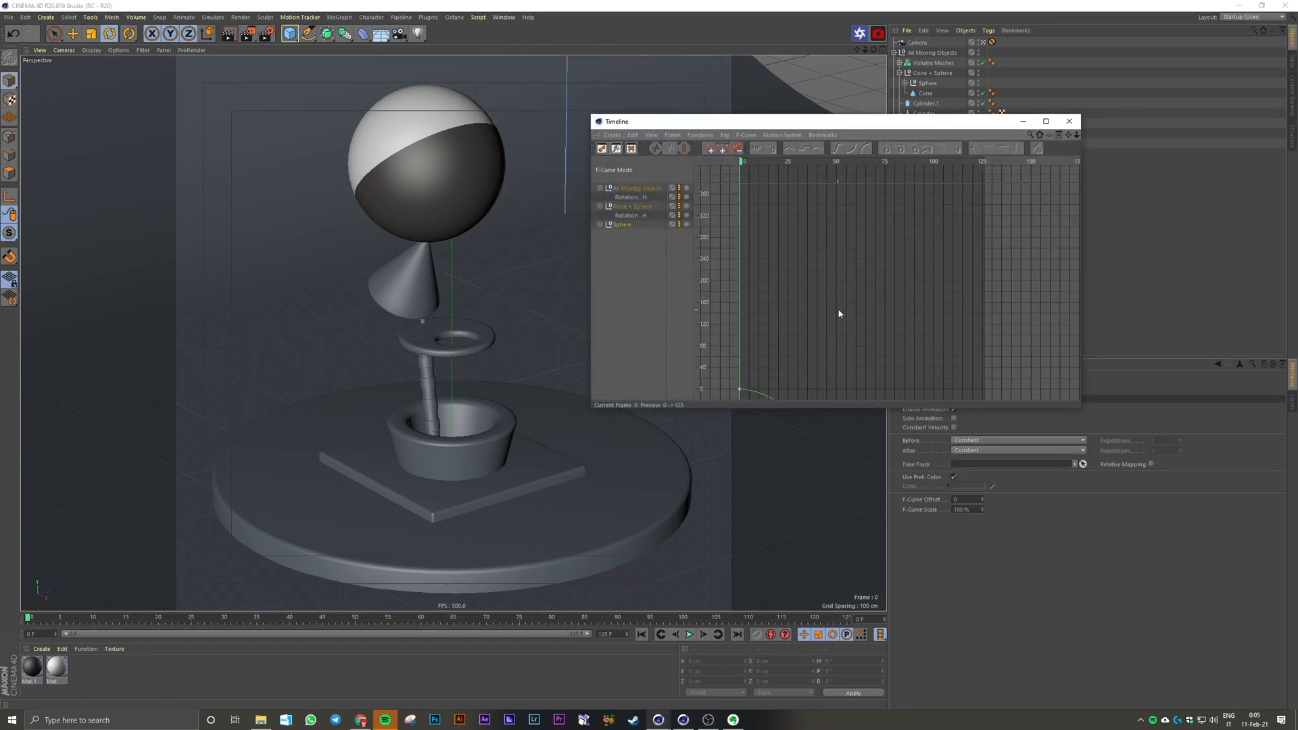
alt+right_drag(838, 310, 821, 426)
drag(744, 301, 980, 371)
click(790, 150)
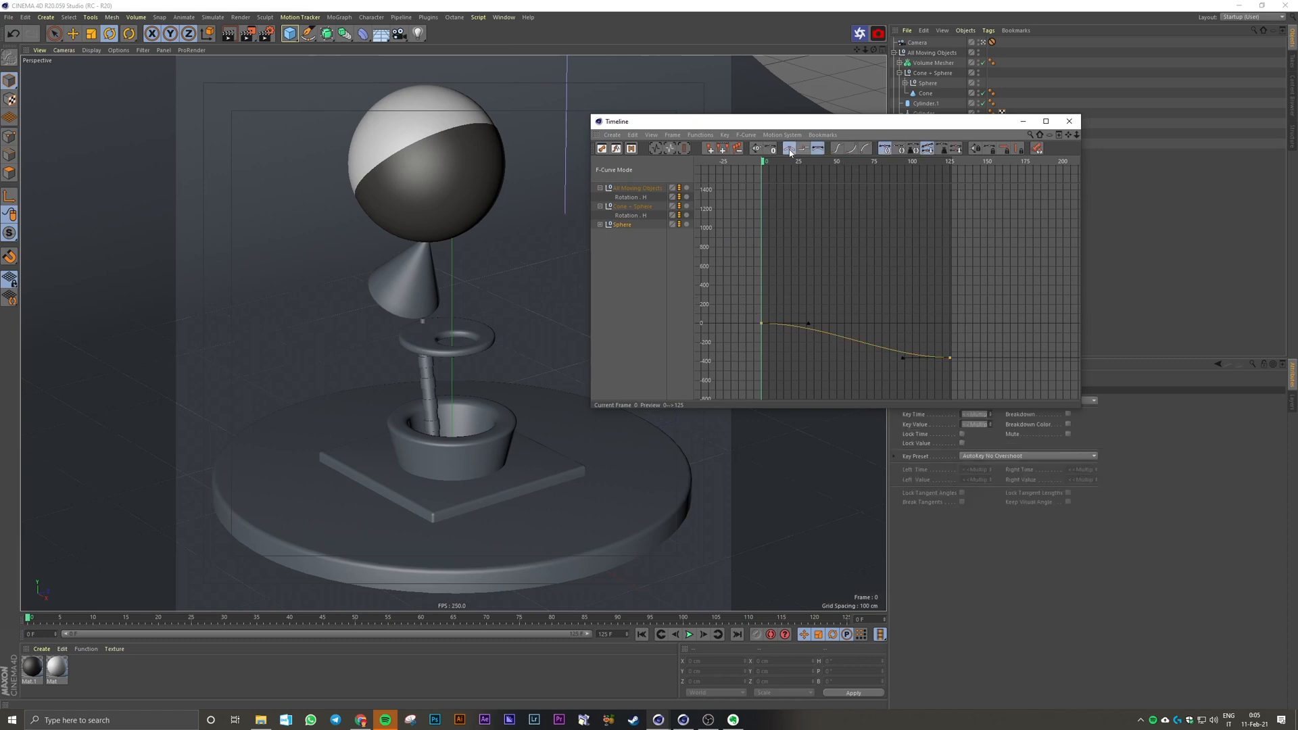
click(1069, 121)
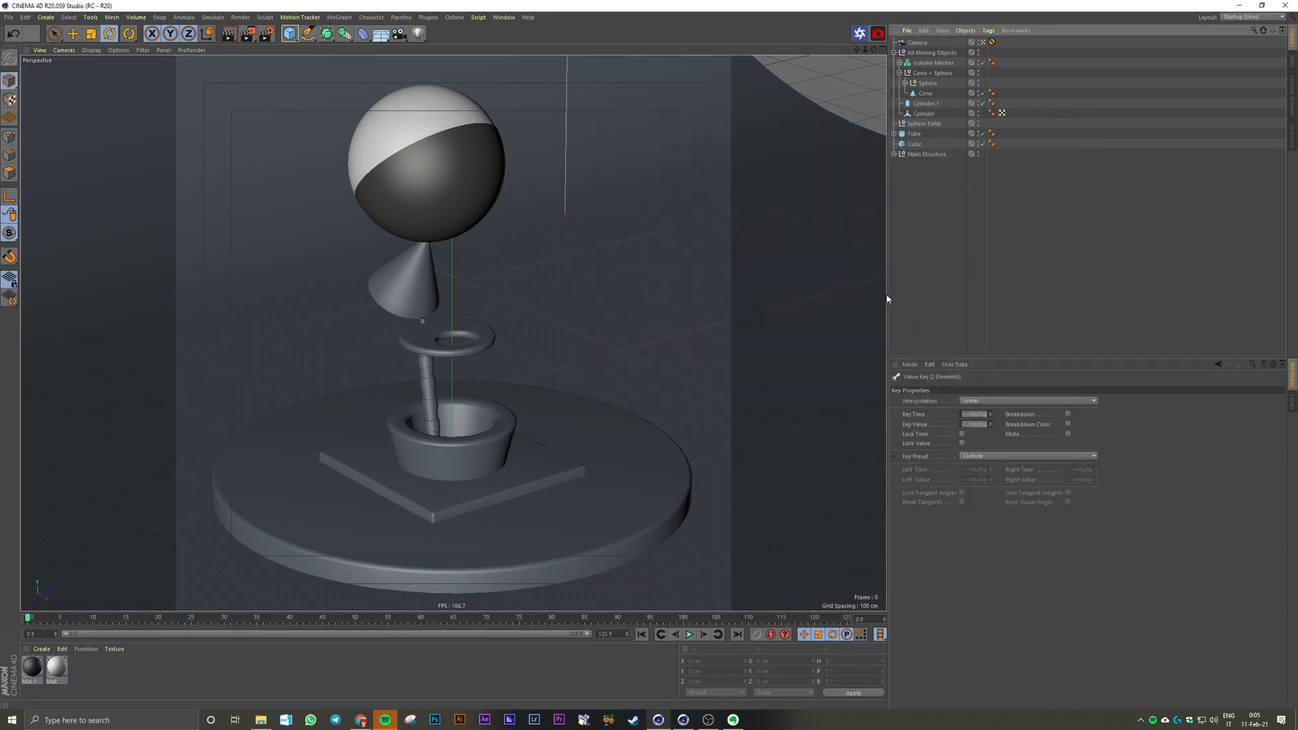
click(689, 634)
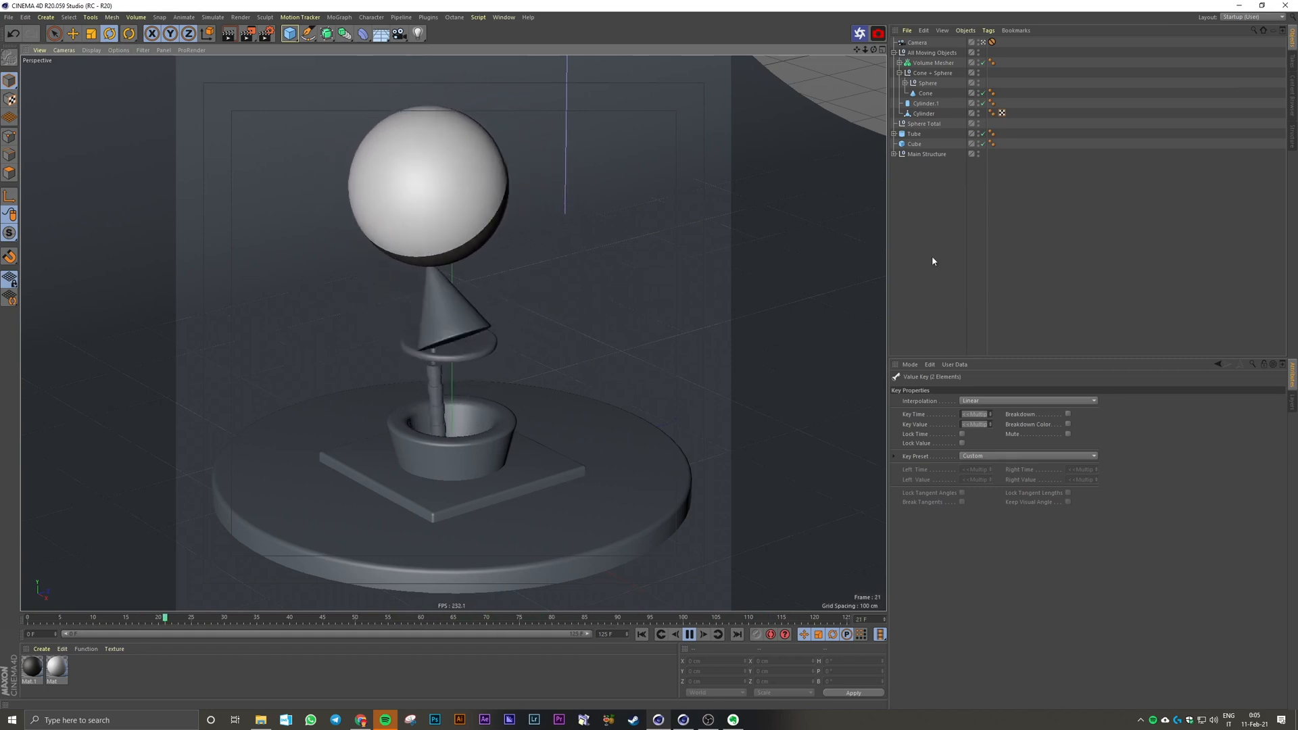
Step: Try keying the Sphere null's heading rotation at -720° on frame 125 and preview the animation from the start
drag(617, 618, 898, 585)
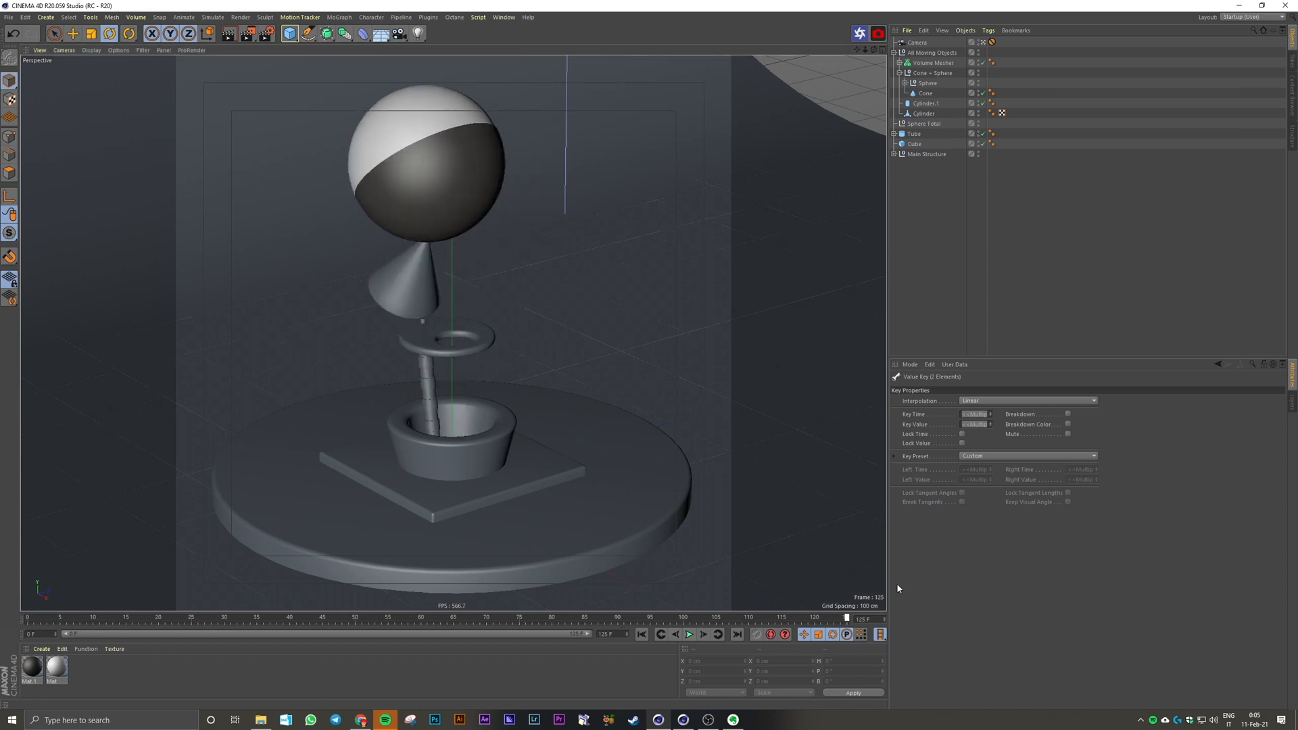
click(928, 82)
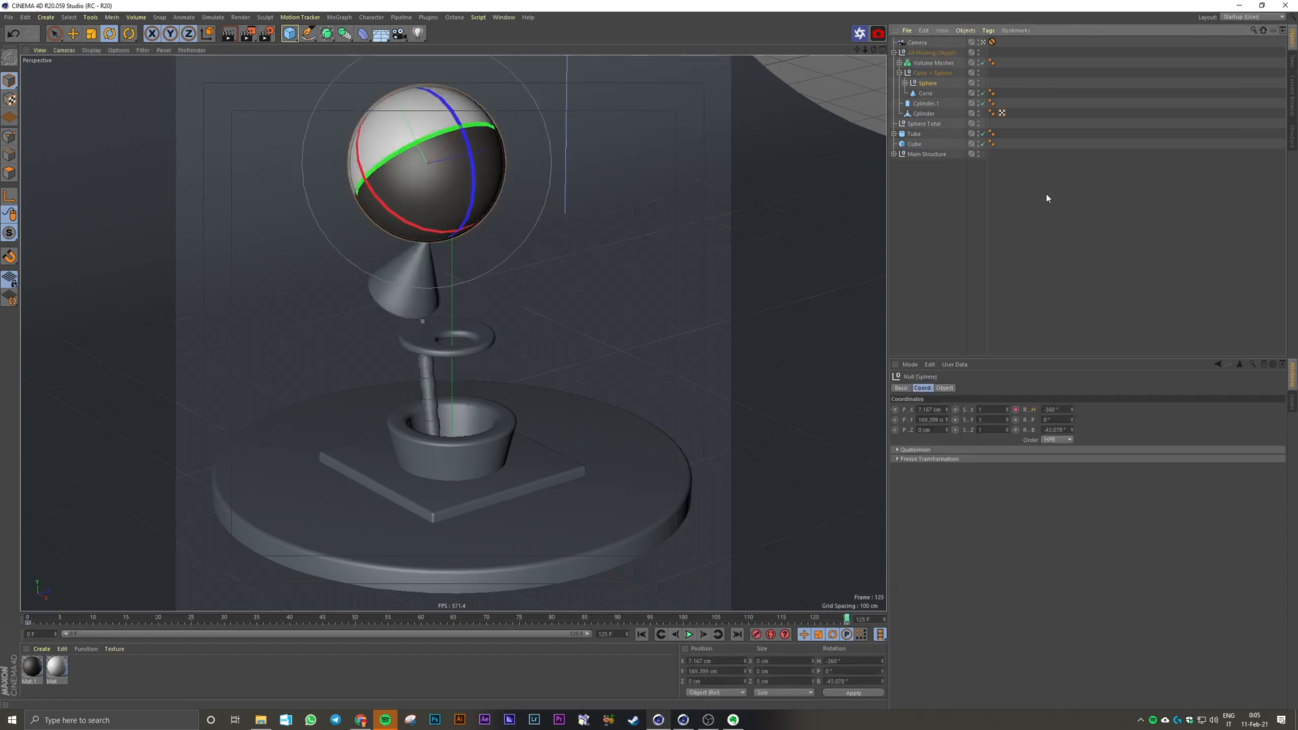
double_click(1065, 409)
text(-)
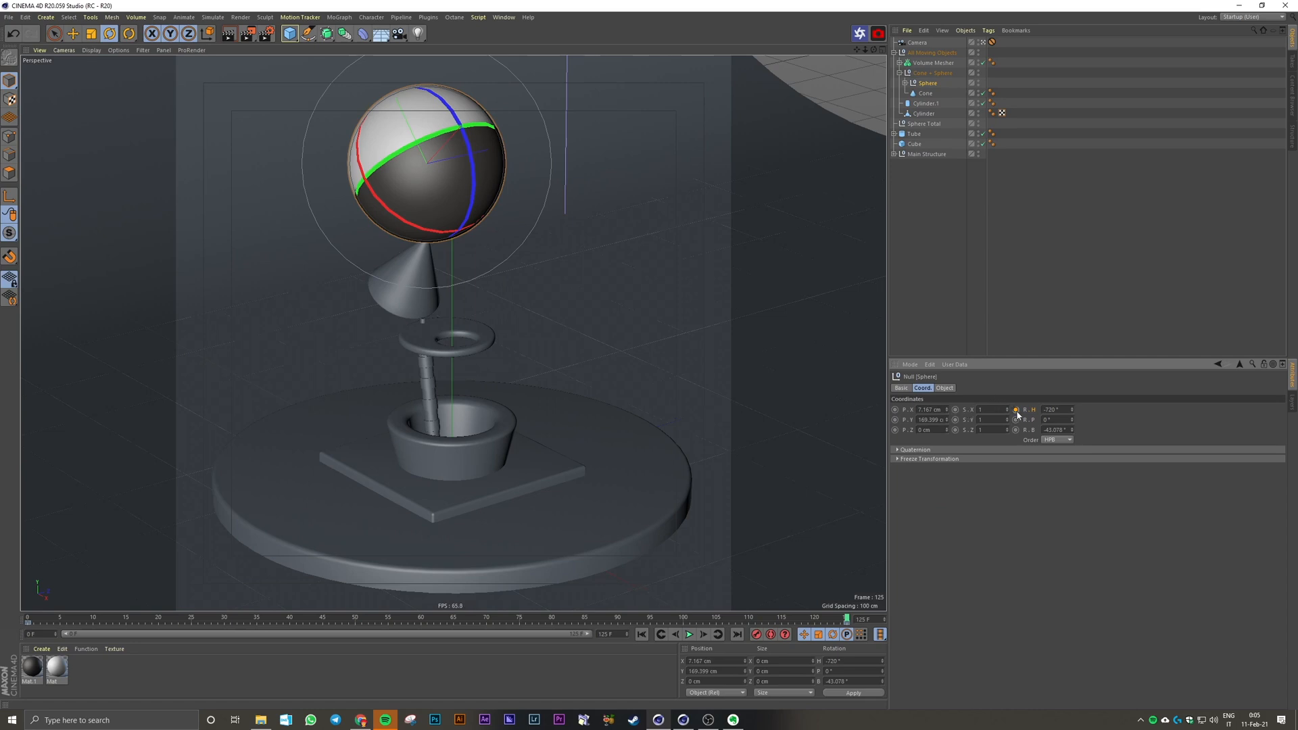
click(641, 634)
click(690, 635)
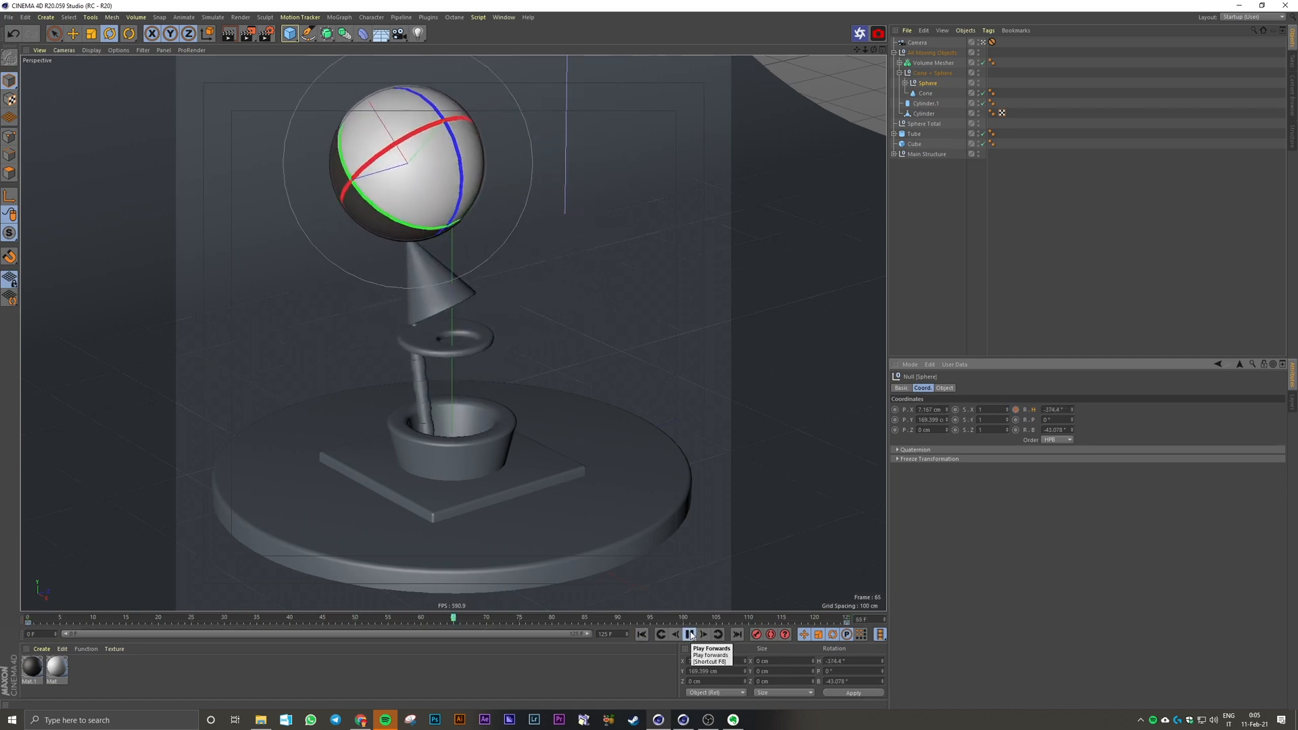
click(689, 635)
click(642, 634)
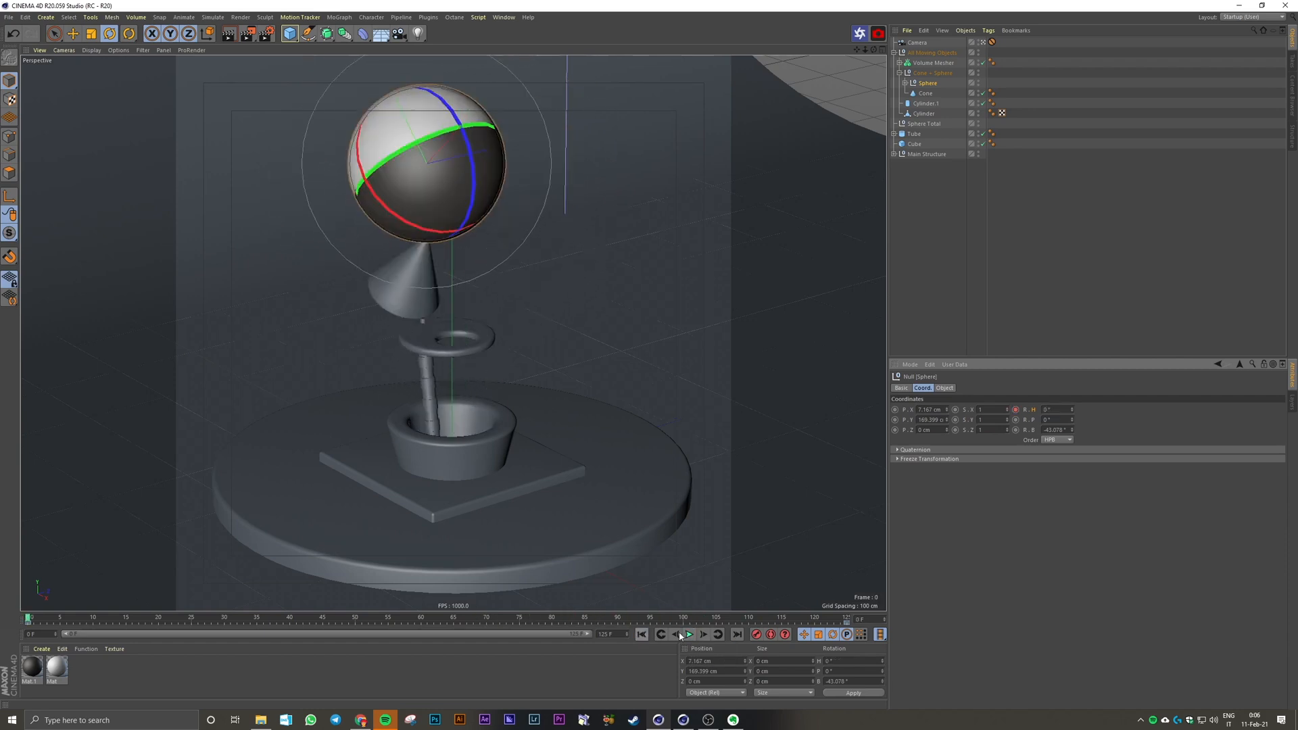
Step: Key the Sphere null's heading rotation at 1080° on frame 125, play the animation from the start, and return to frame 0
click(689, 634)
click(1059, 409)
text(1080)
key(Return)
click(1016, 410)
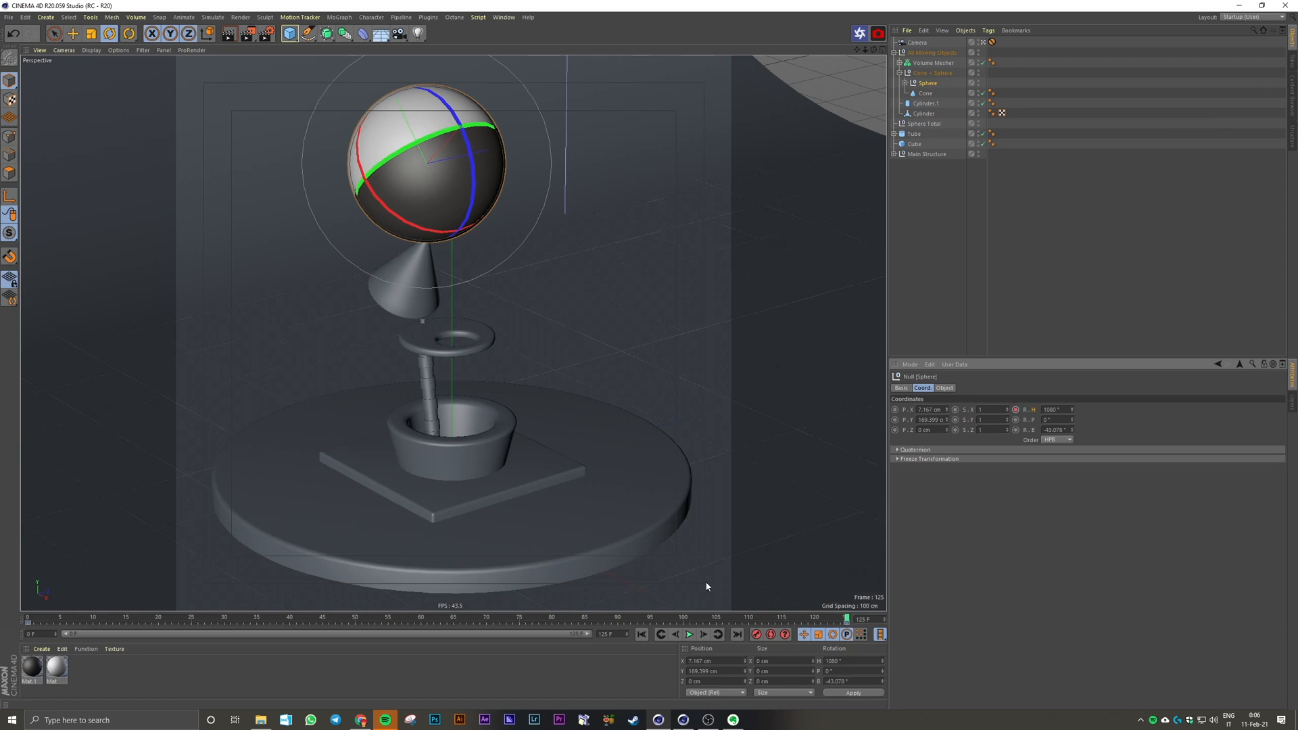
click(642, 634)
click(689, 634)
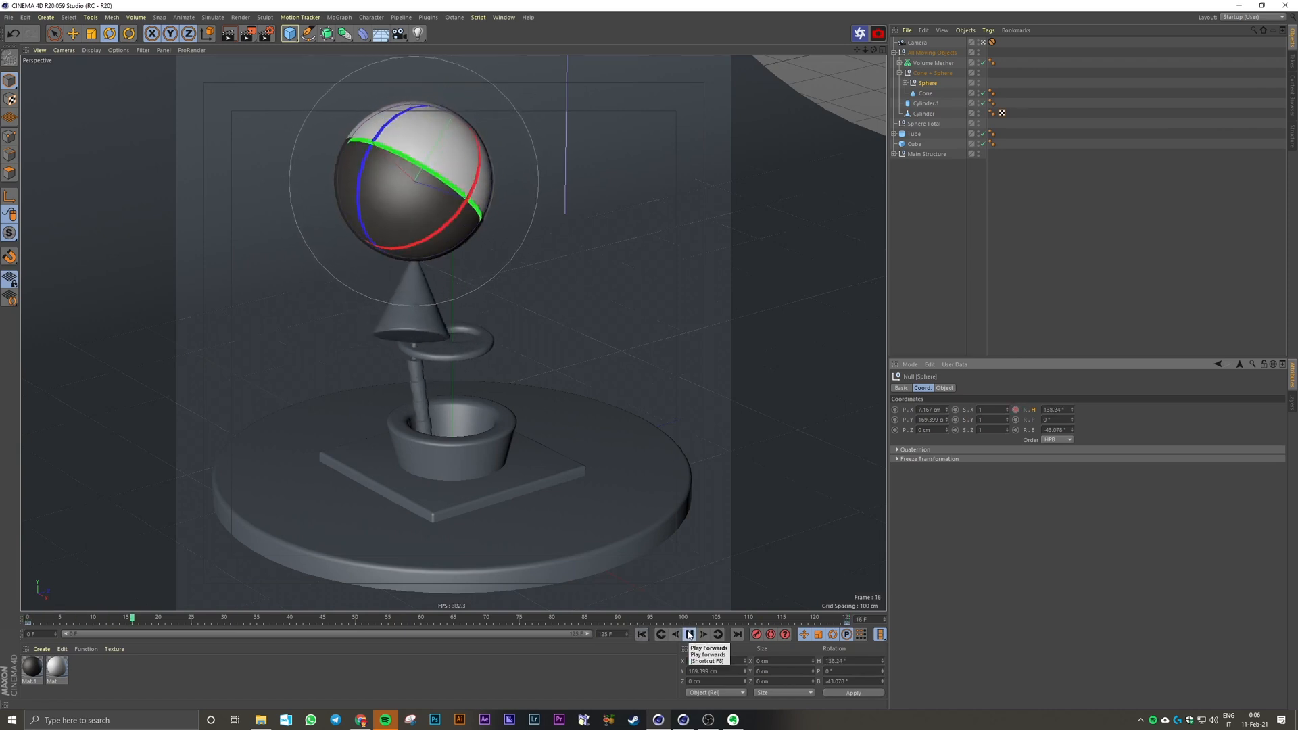
click(1010, 277)
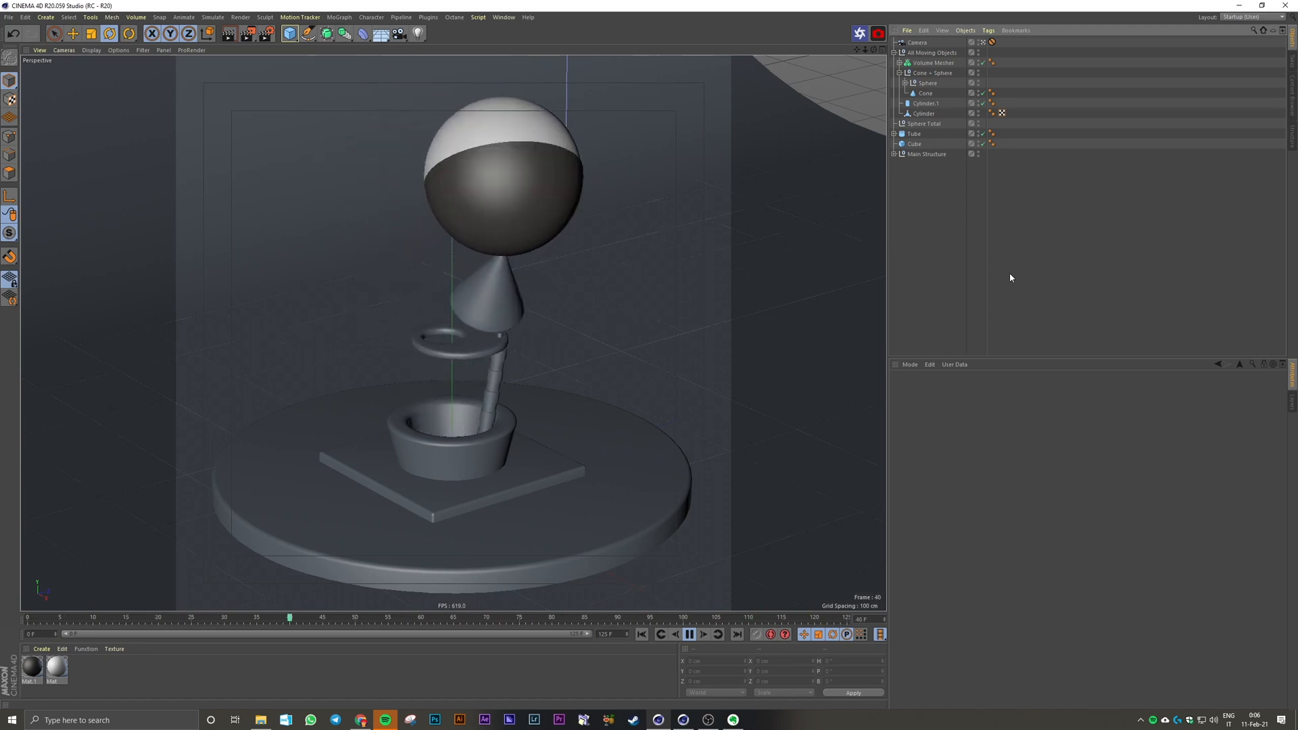
click(689, 635)
click(642, 634)
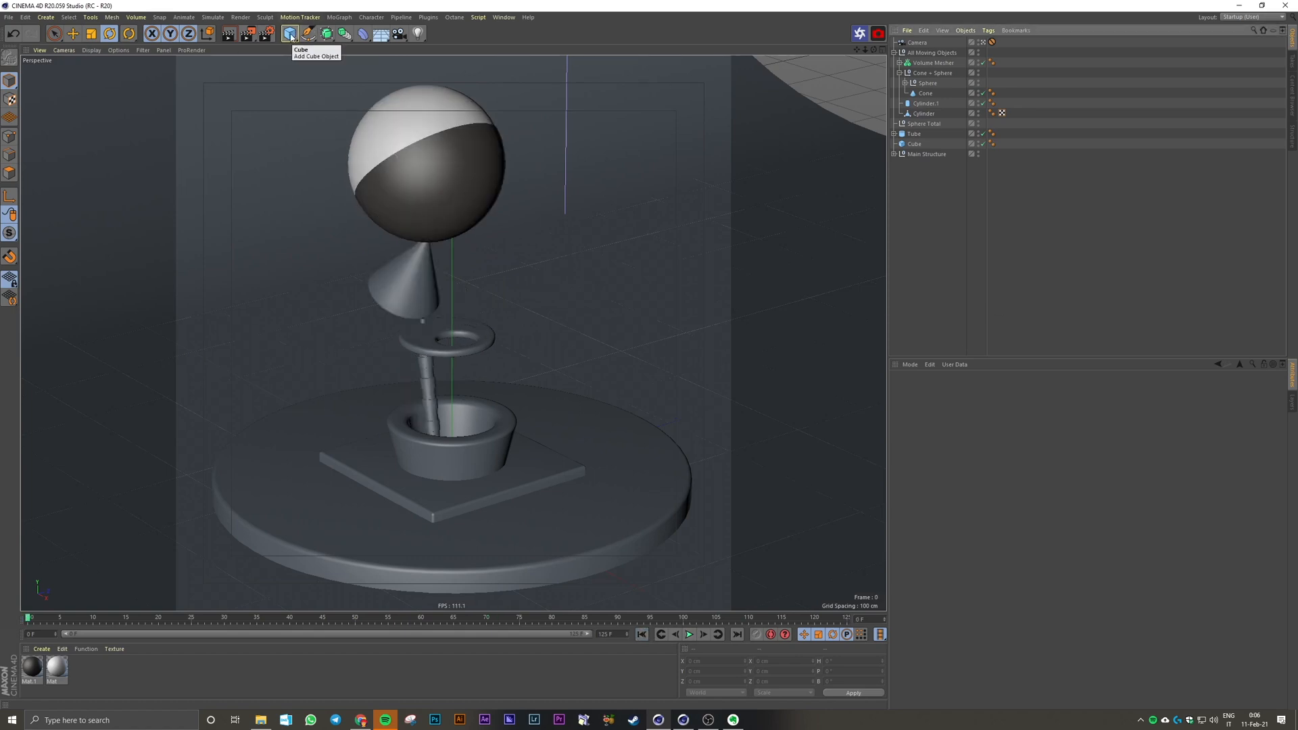
click(427, 345)
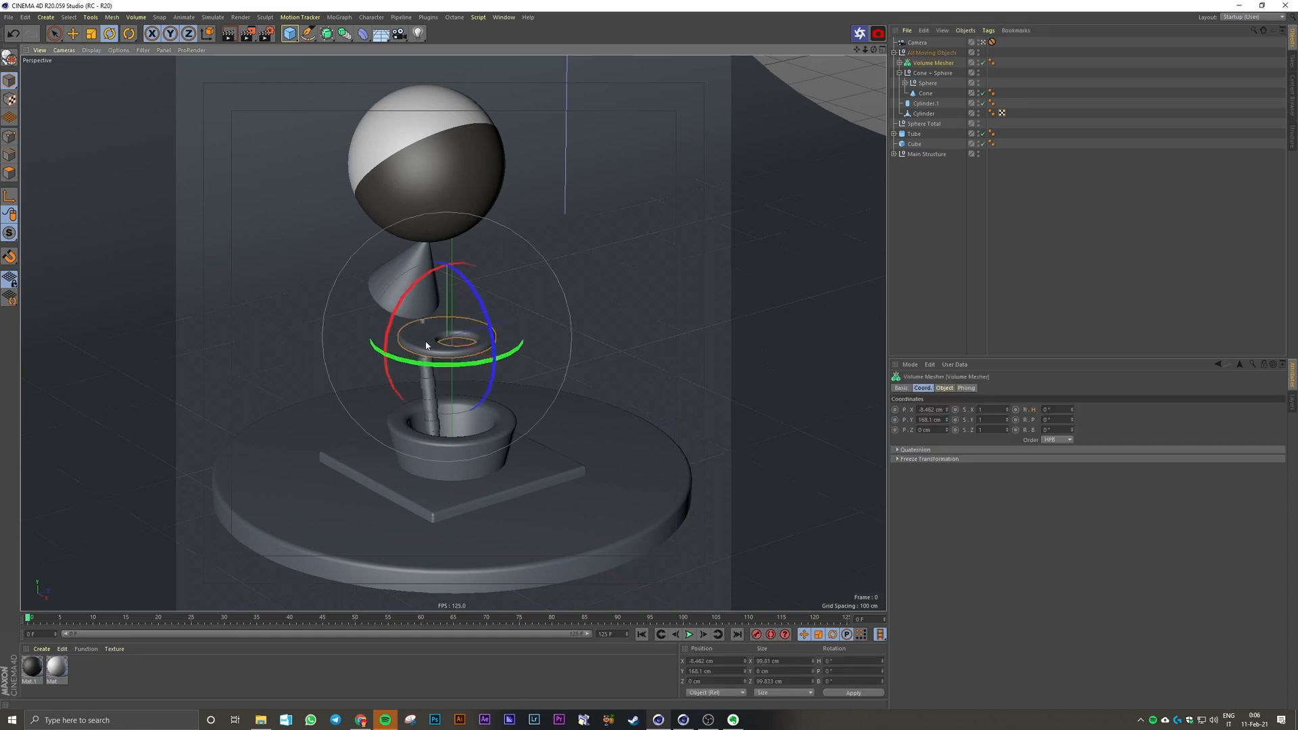
click(517, 662)
click(794, 504)
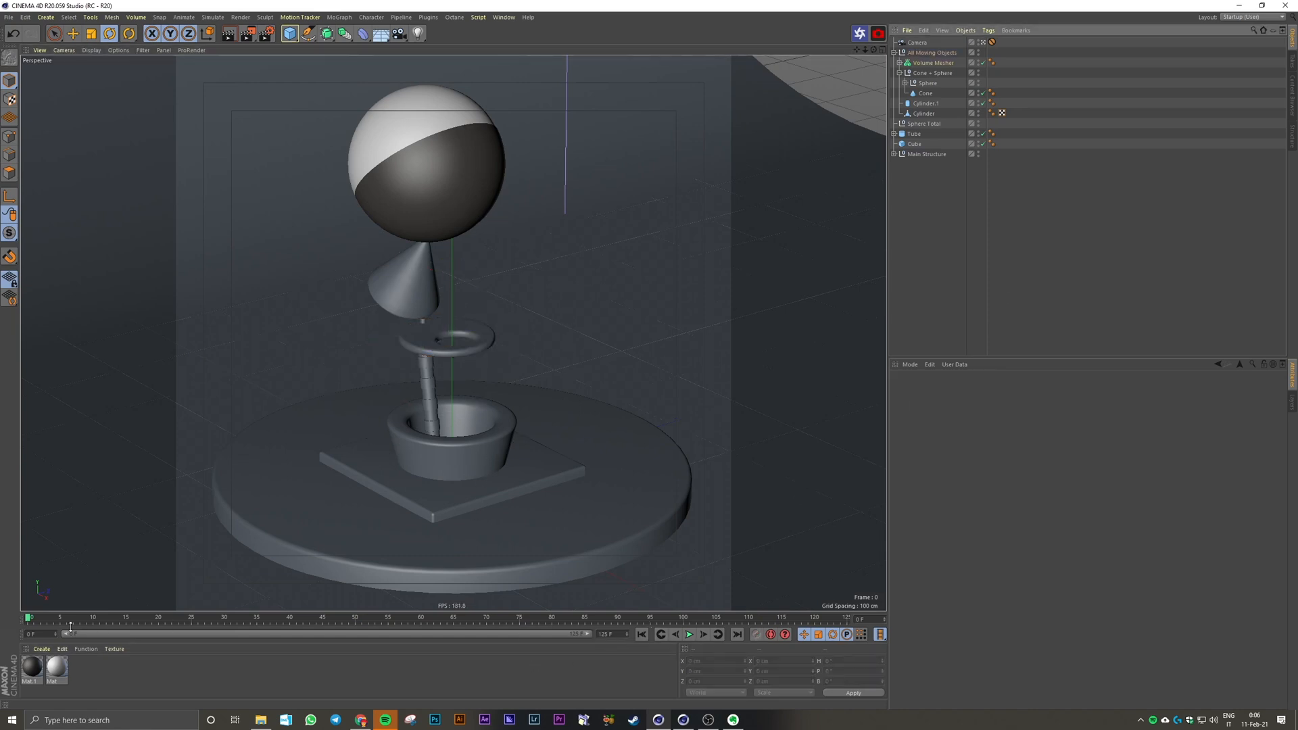
drag(70, 627, 10, 608)
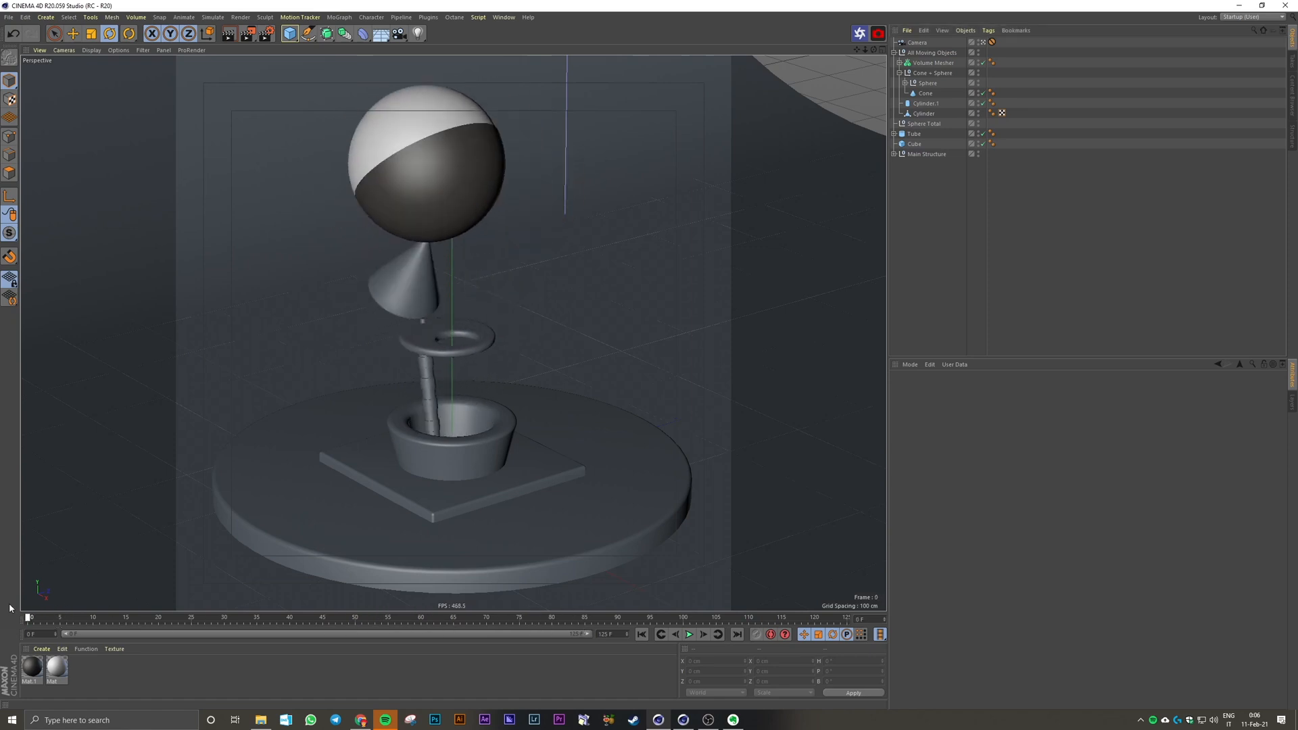